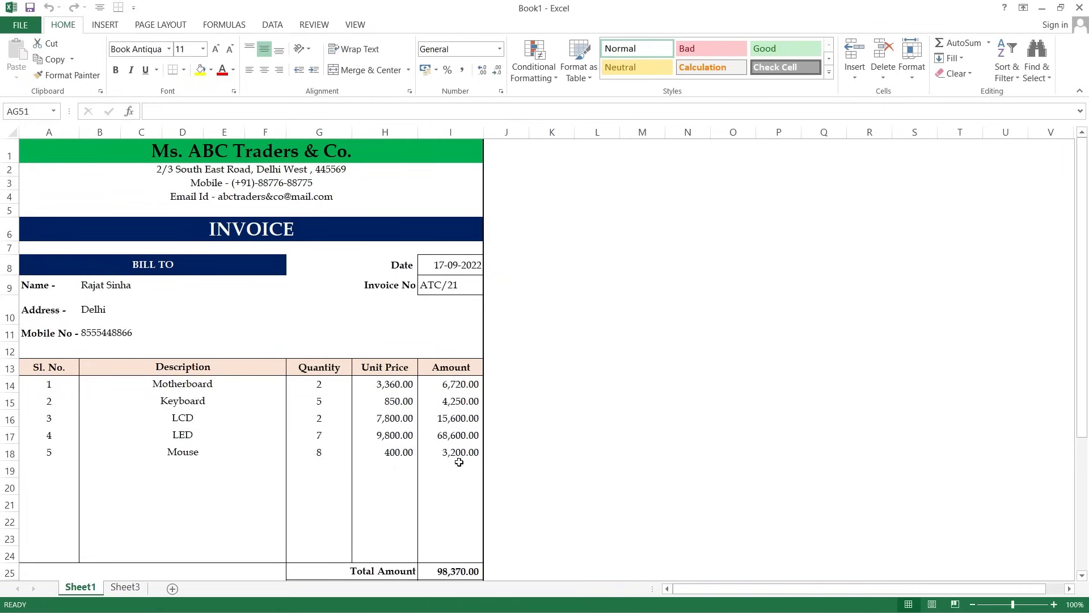
Step: Scroll through the finished invoice and view its print preview with Ctrl+F2
{"action": "scroll", "coordinate": [457, 463], "scroll_direction": "down", "scroll_amount": 1}
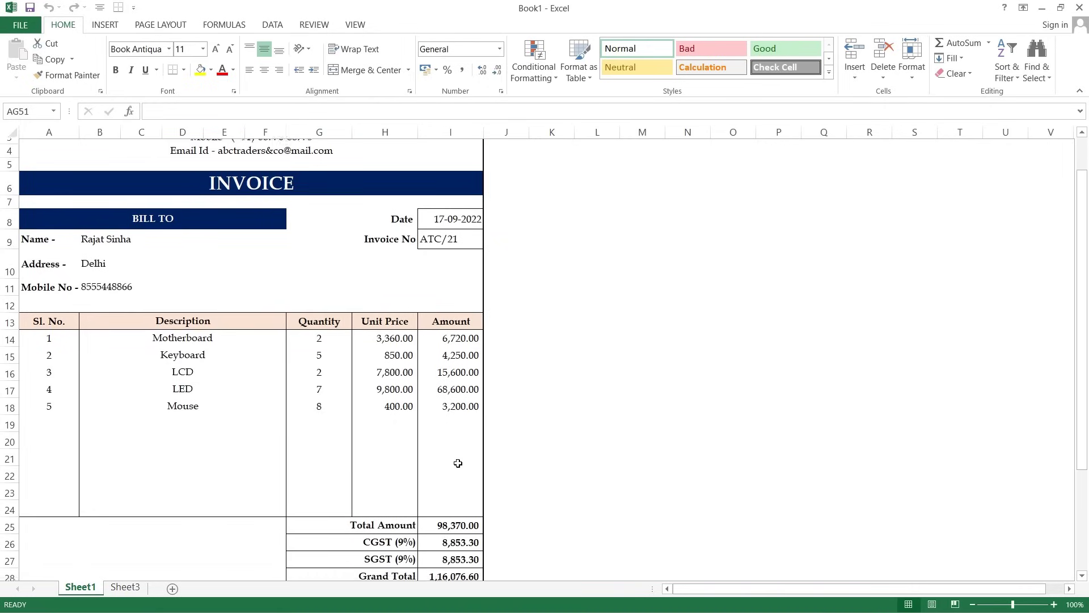
{"action": "scroll", "coordinate": [454, 471], "scroll_direction": "down", "scroll_amount": 2}
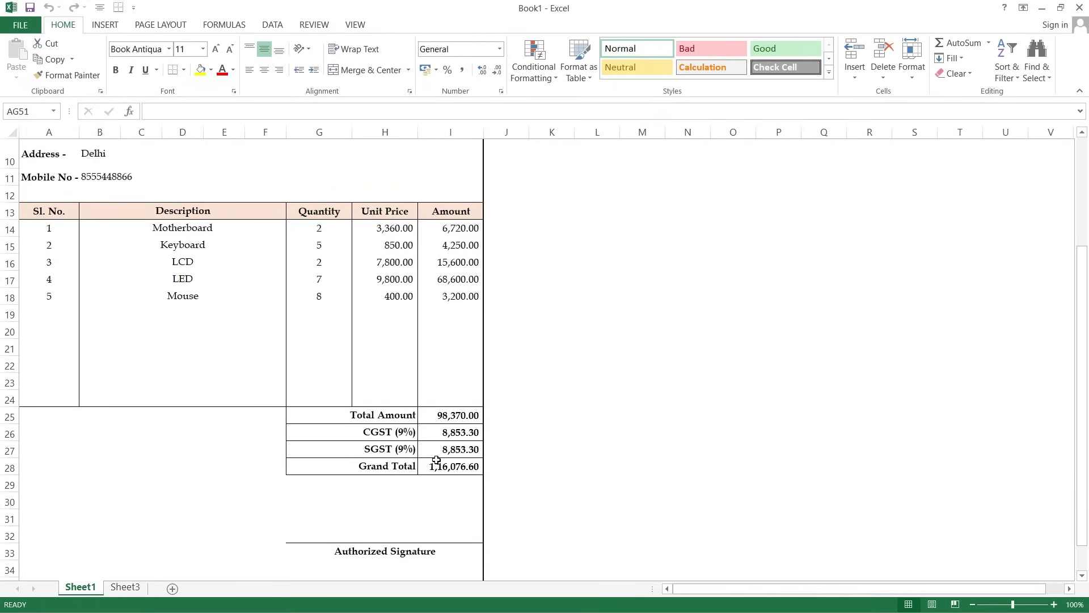
{"action": "scroll", "coordinate": [438, 461], "scroll_direction": "up", "scroll_amount": 3}
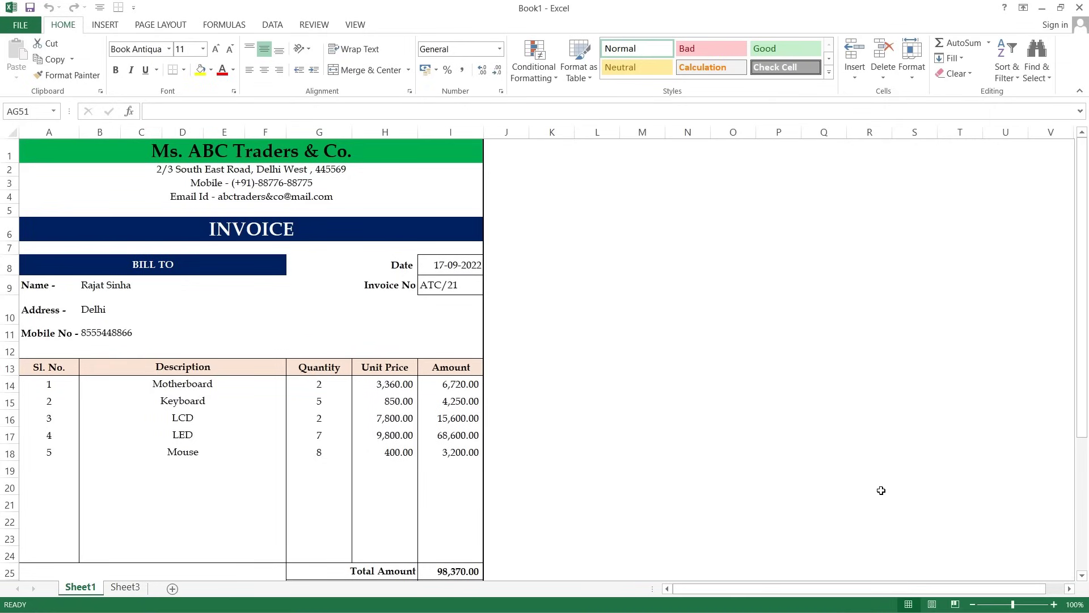
{"action": "key", "text": "ctrl+F2"}
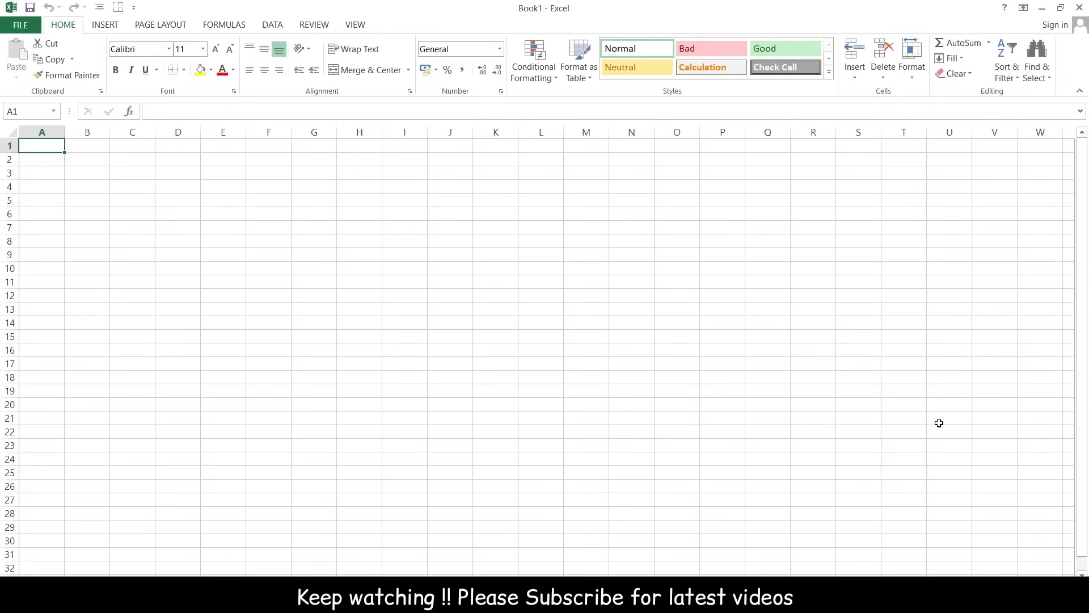
Step: Enter Ms. ABC Traders & Co., its street address, mobile number and email ID in A1:A4
{"action": "key", "text": "BackSpace"}
{"action": "type", "text": "s"}
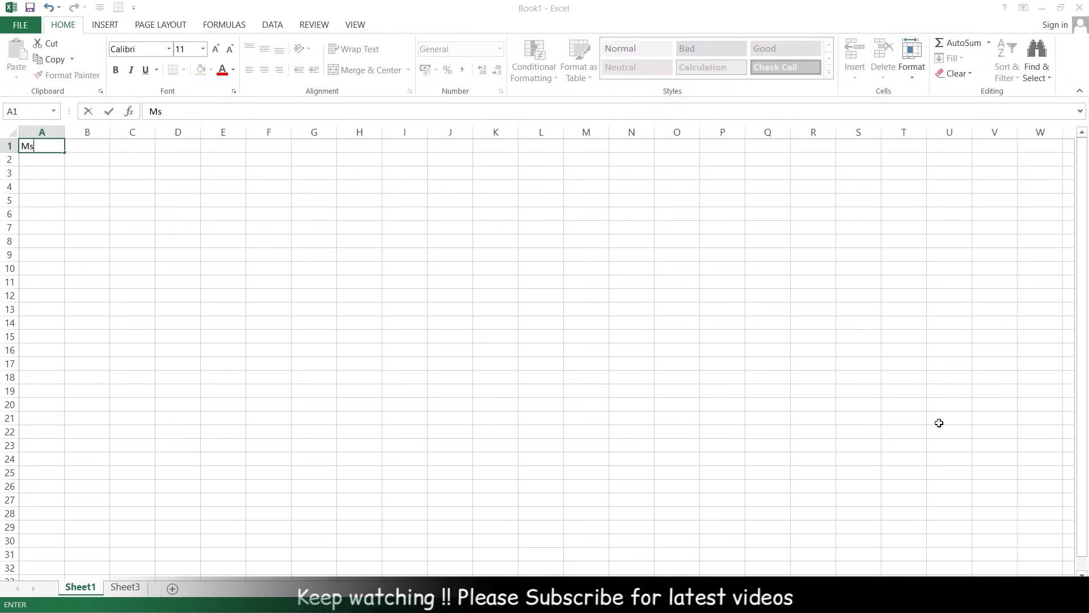
{"action": "type", "text": ". ABC Traders"}
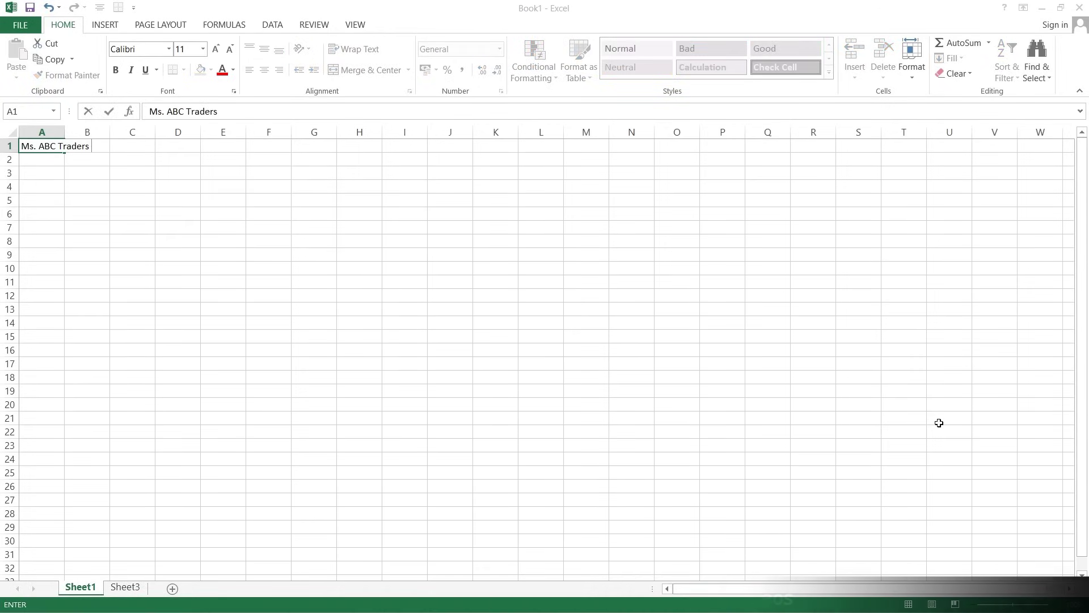
{"action": "type", "text": " & Co."}
{"action": "key", "text": "Return"}
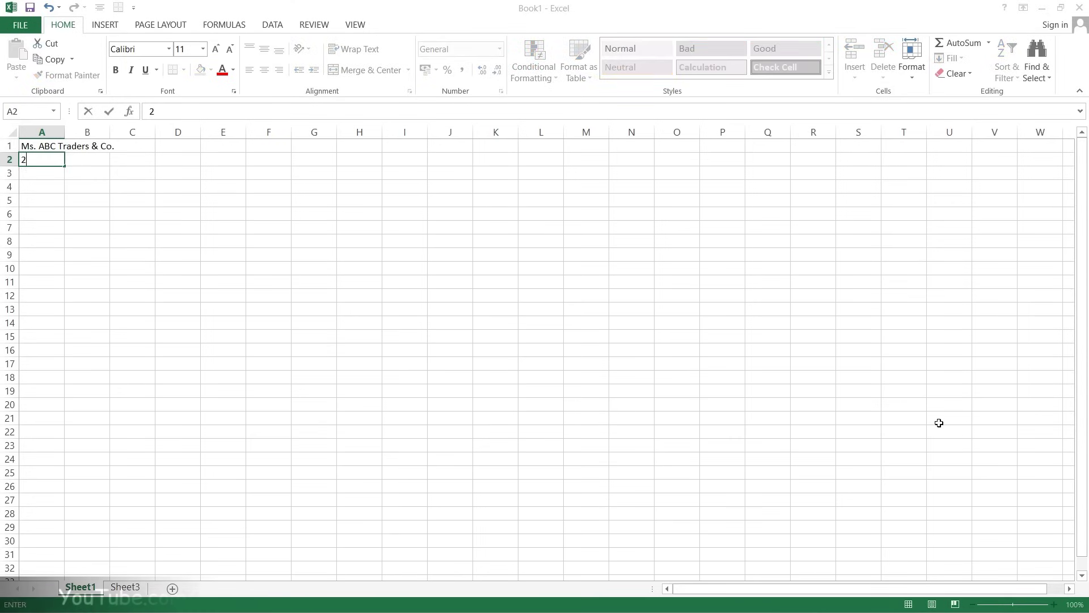
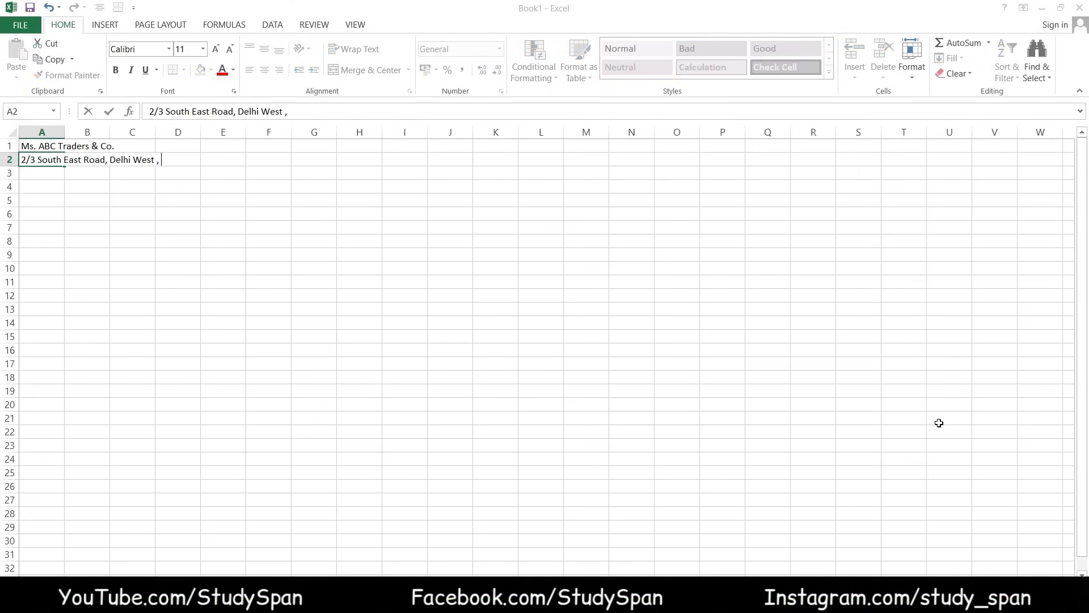
{"action": "key", "text": "Return"}
{"action": "type", "text": "Mo"}
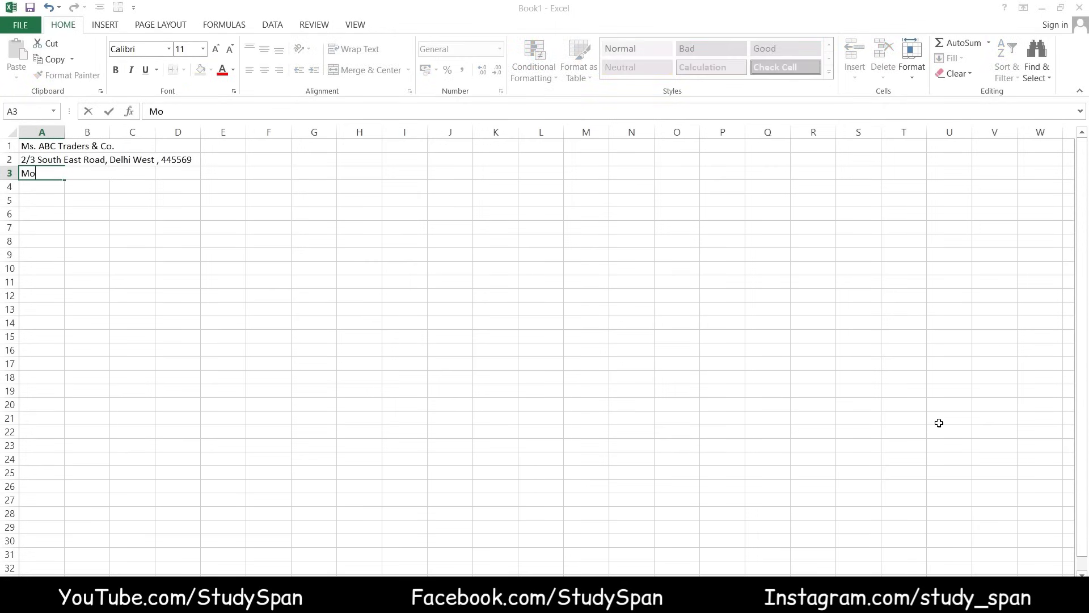
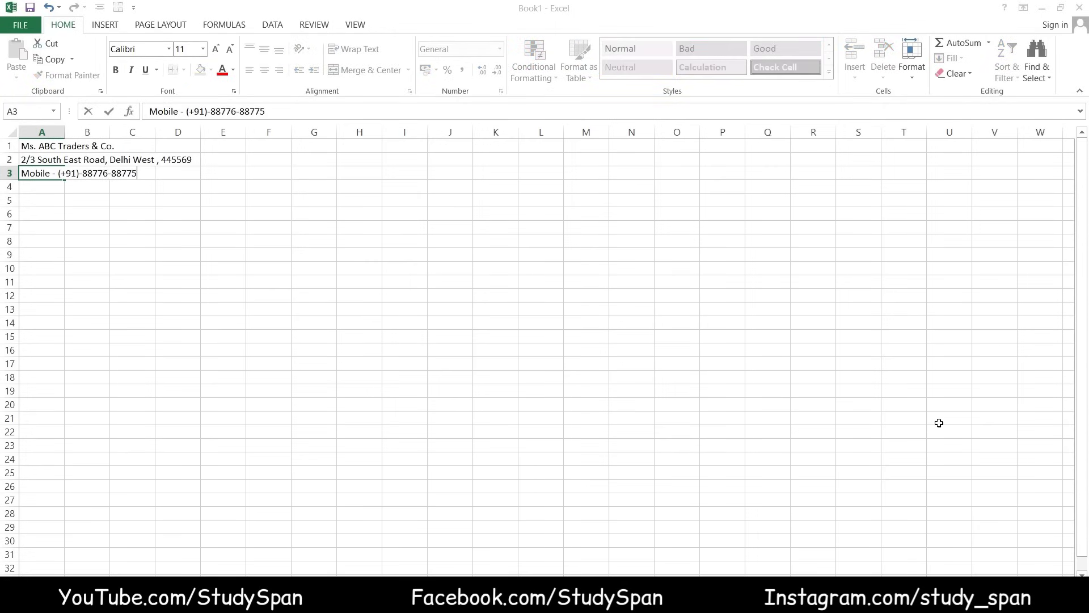
{"action": "key", "text": "Return"}
{"action": "type", "text": "Email Id - "}
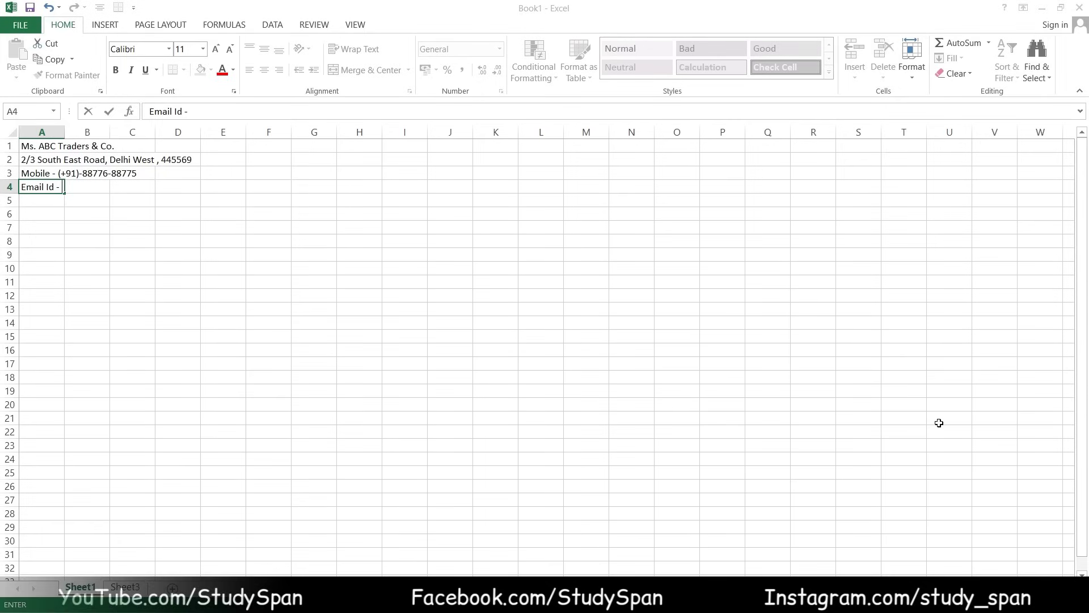
{"action": "key", "text": "Return"}
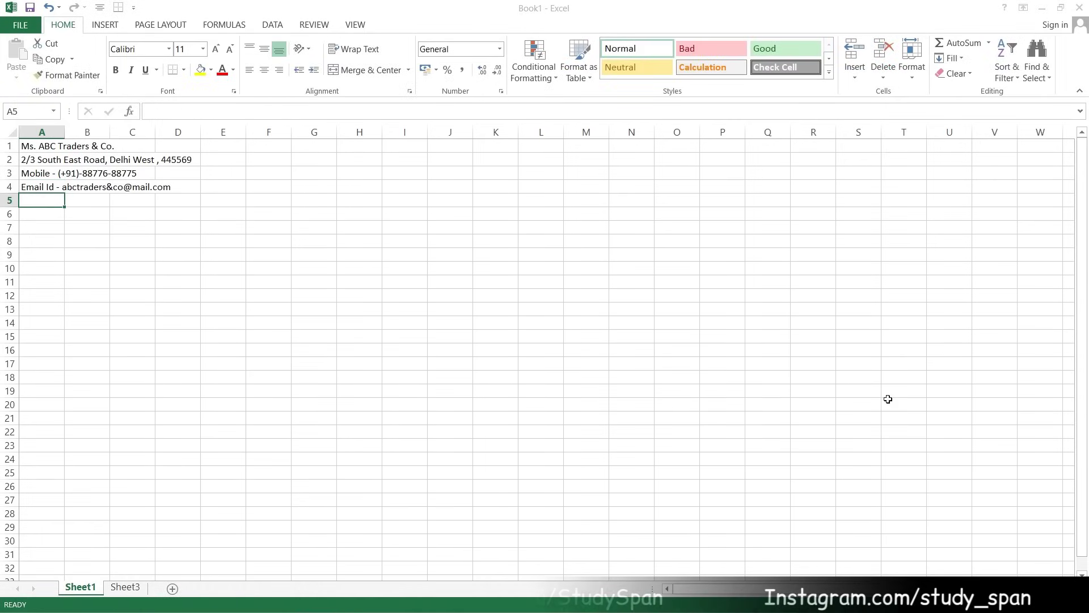
Step: Merge and centre the company name across A1:I1 and set it to size 20
{"action": "left_click", "coordinate": [46, 146]}
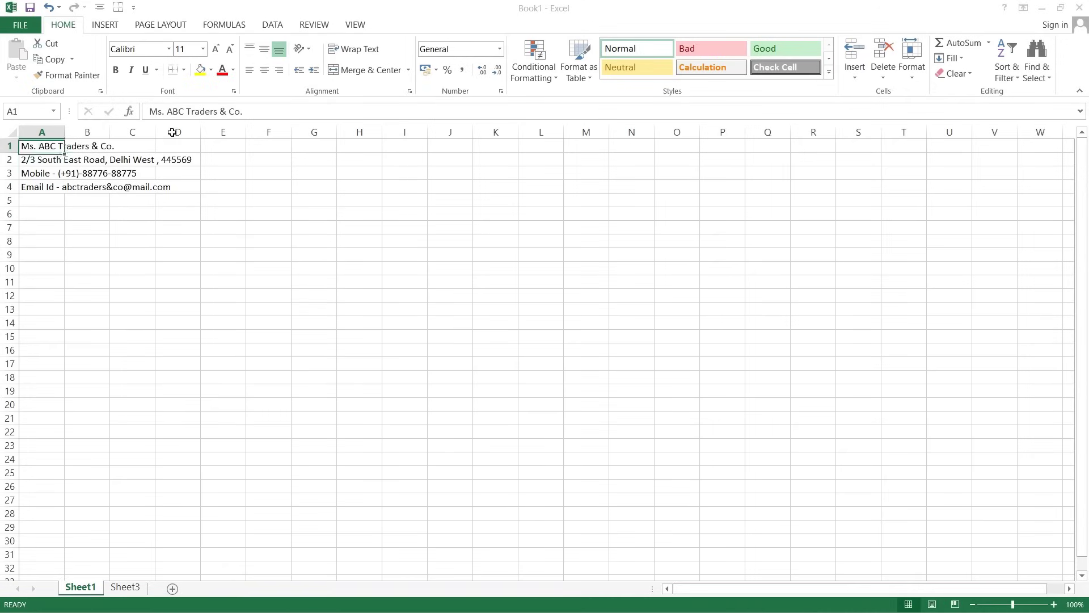
{"action": "left_click_drag", "start_coordinate": [43, 146], "coordinate": [382, 145]}
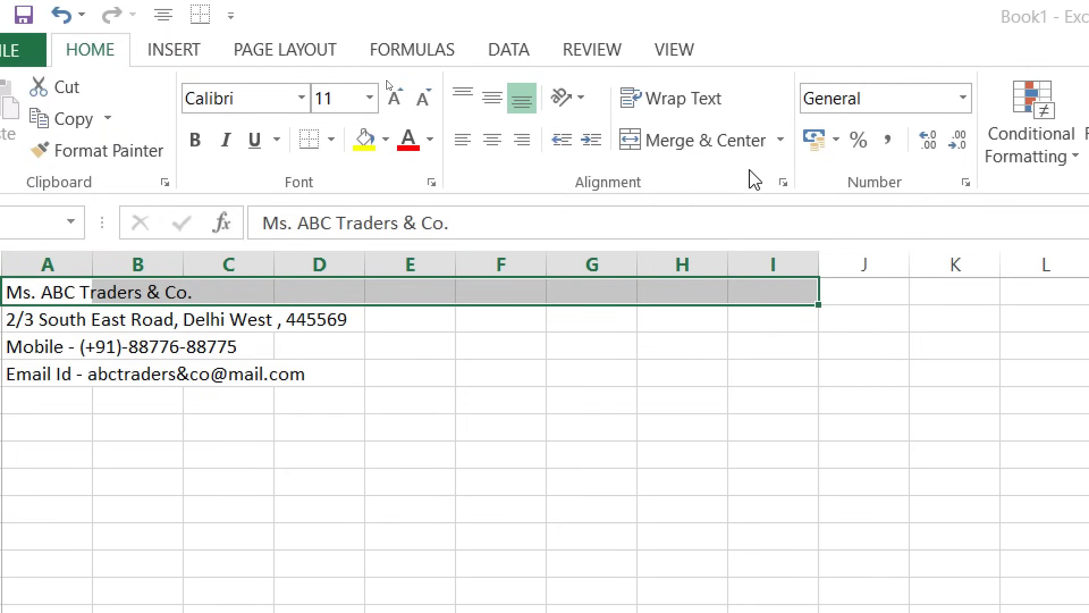
{"action": "left_click", "coordinate": [715, 143]}
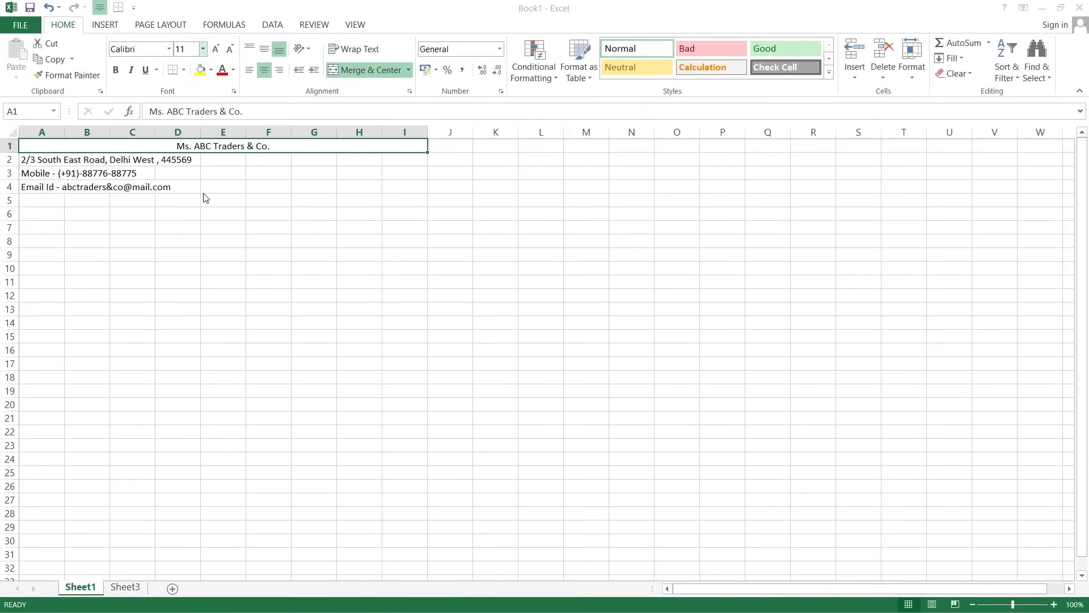
{"action": "left_click", "coordinate": [203, 49]}
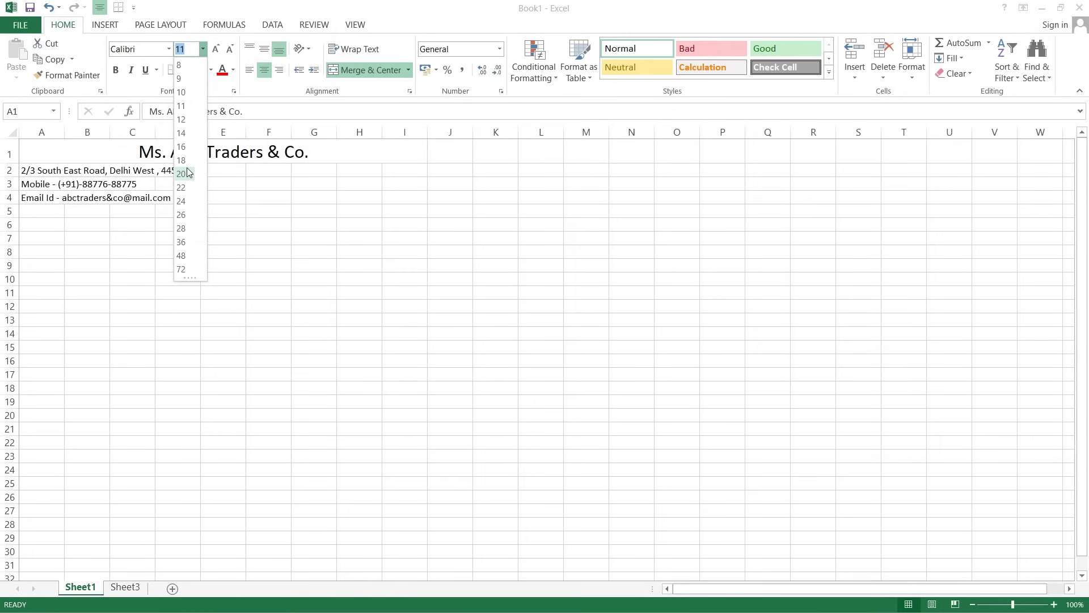
{"action": "left_click", "coordinate": [186, 168]}
Step: Merge and centre rows 2, 3 and 4 across columns A–I, and merge A6:I6
{"action": "left_click_drag", "start_coordinate": [34, 170], "coordinate": [404, 170]}
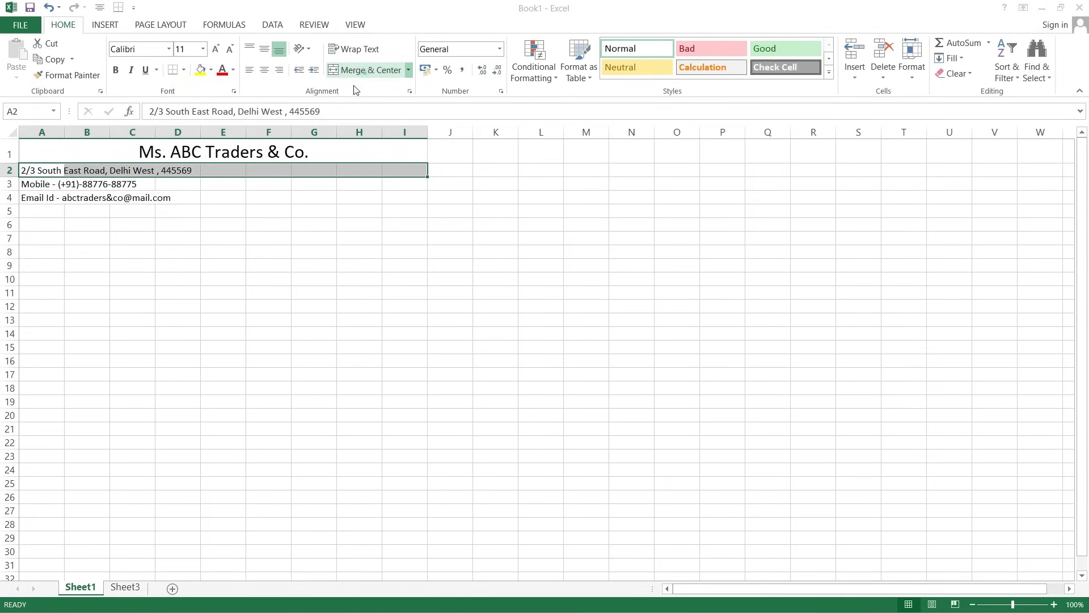
{"action": "left_click", "coordinate": [365, 70]}
{"action": "left_click_drag", "start_coordinate": [46, 183], "coordinate": [405, 183]}
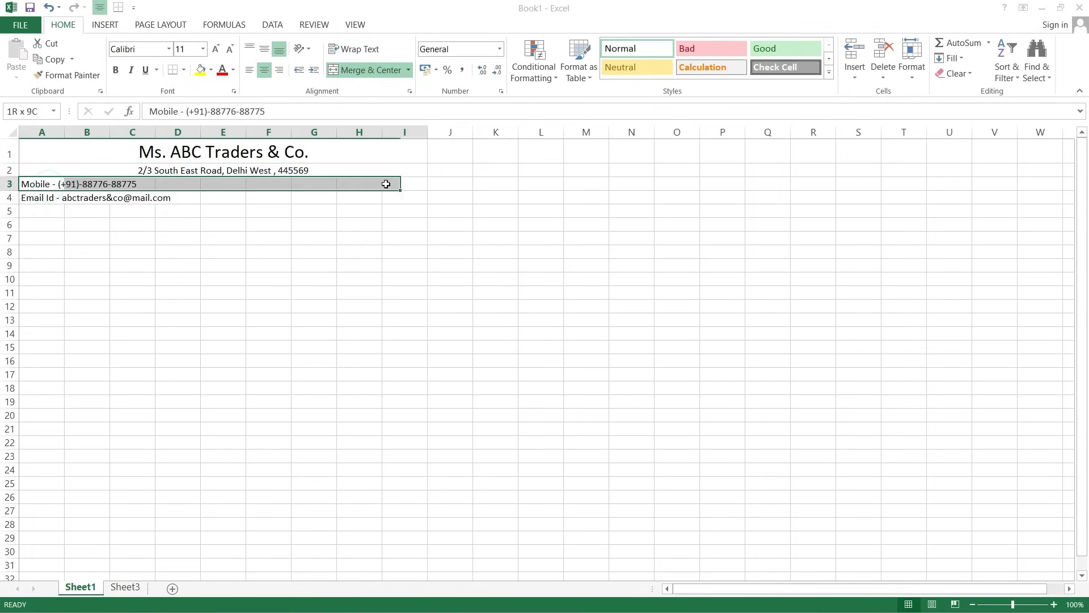
{"action": "left_click", "coordinate": [369, 70]}
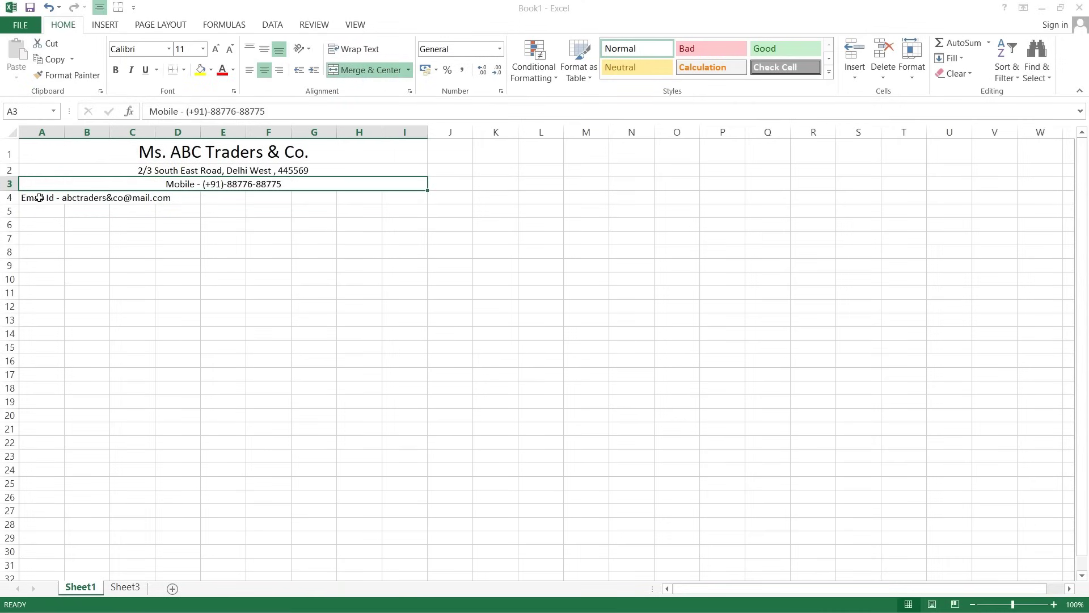
{"action": "left_click_drag", "start_coordinate": [39, 198], "coordinate": [404, 197]}
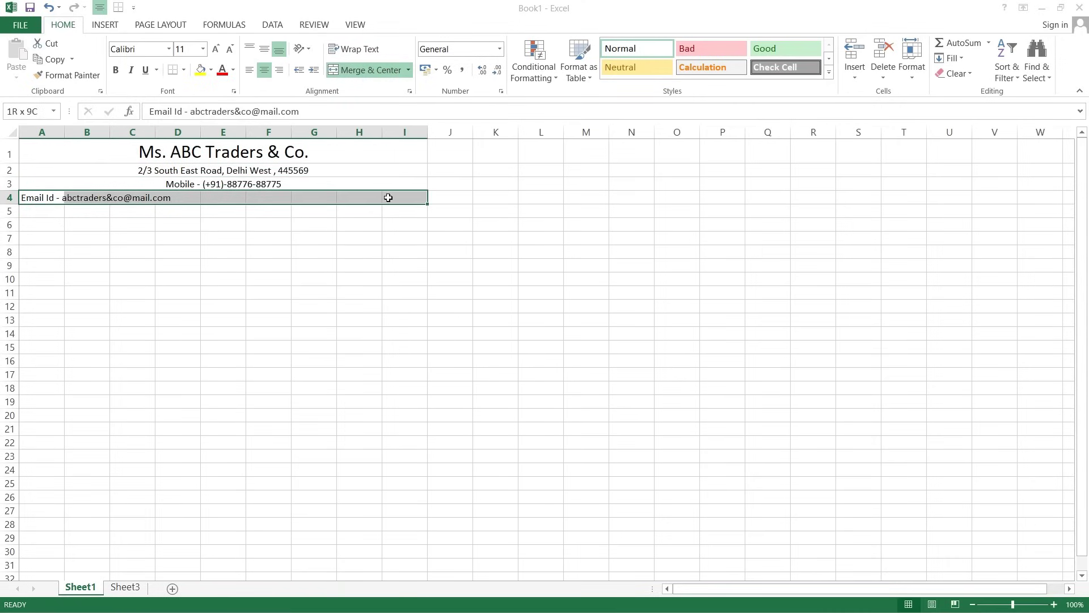
{"action": "left_click", "coordinate": [370, 70]}
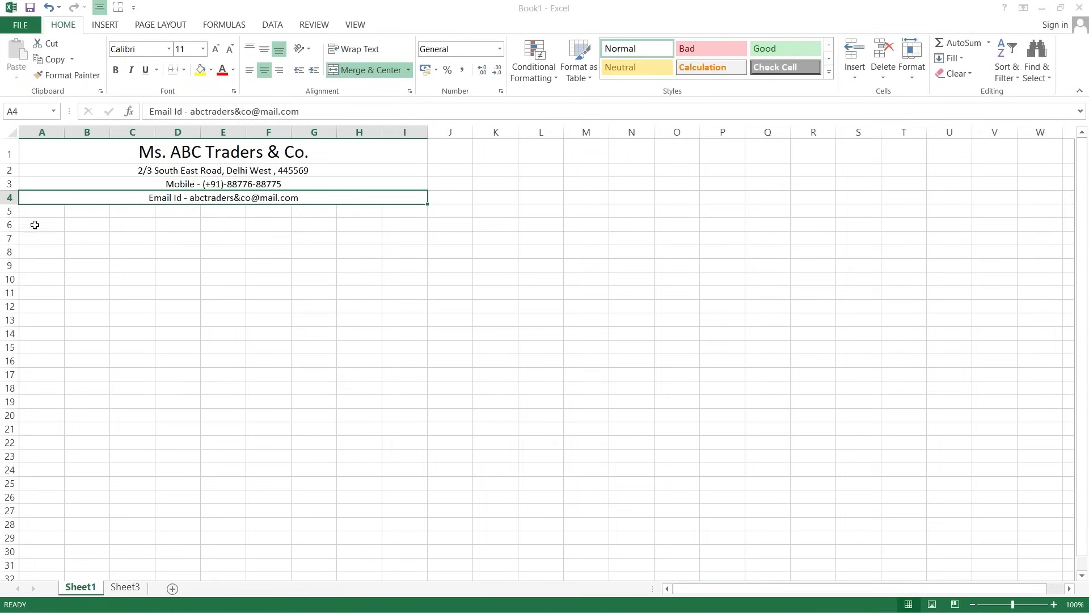
{"action": "left_click_drag", "start_coordinate": [34, 225], "coordinate": [375, 233]}
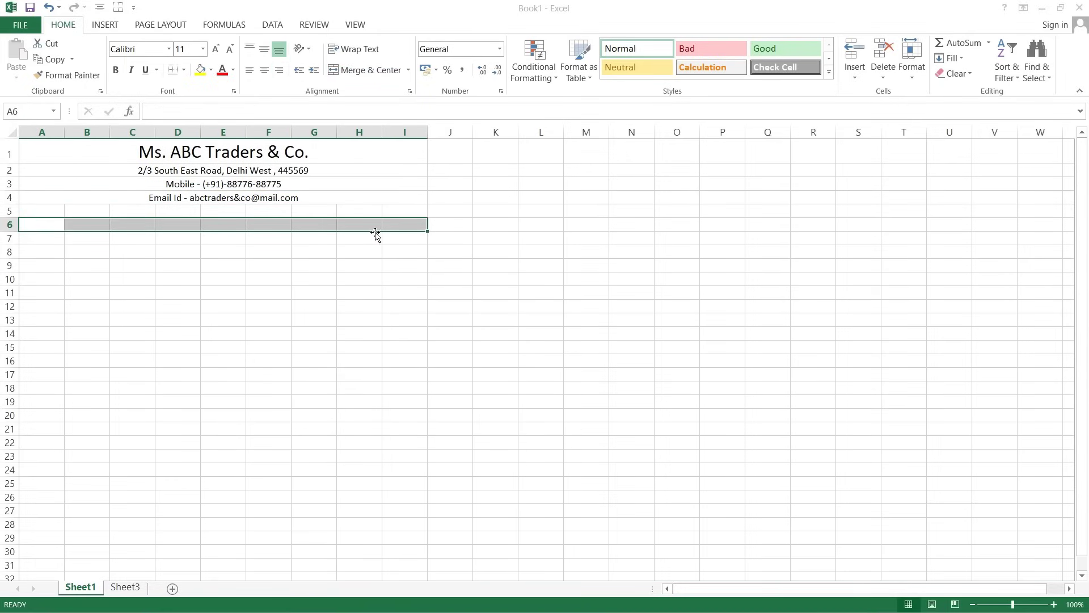
{"action": "left_click", "coordinate": [364, 70]}
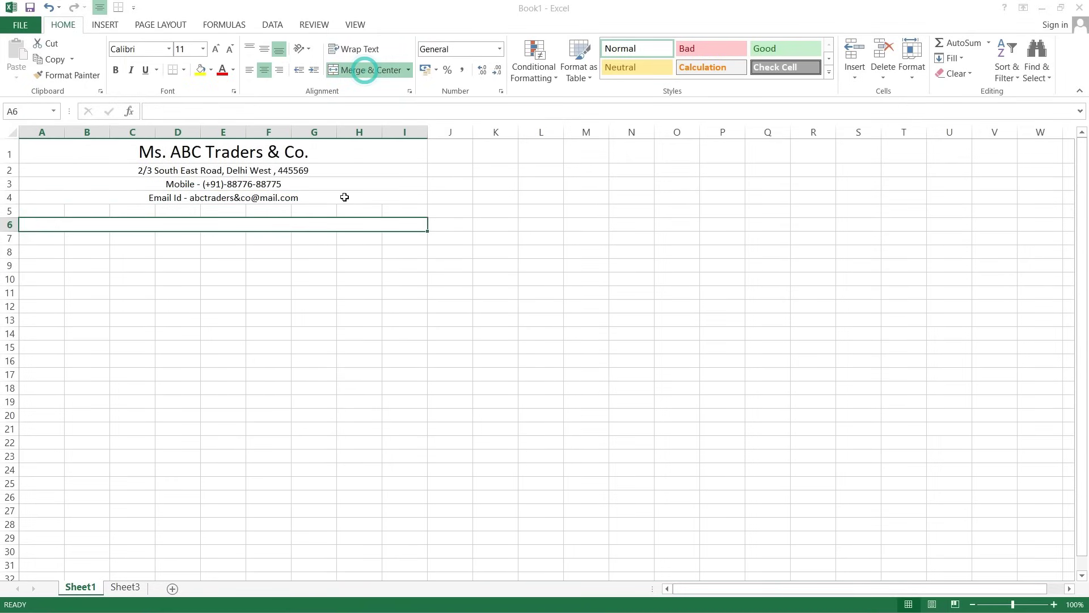
Step: Title the merged row 6 'INVOICE' in bold at font size 20
{"action": "type", "text": "INVOICE"}
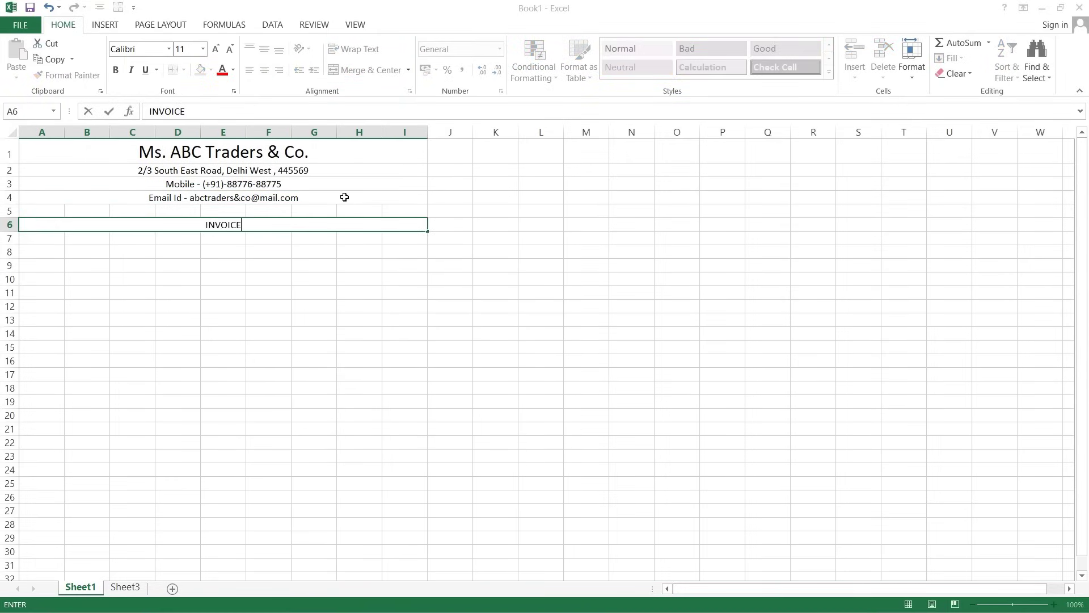
{"action": "key", "text": "Return"}
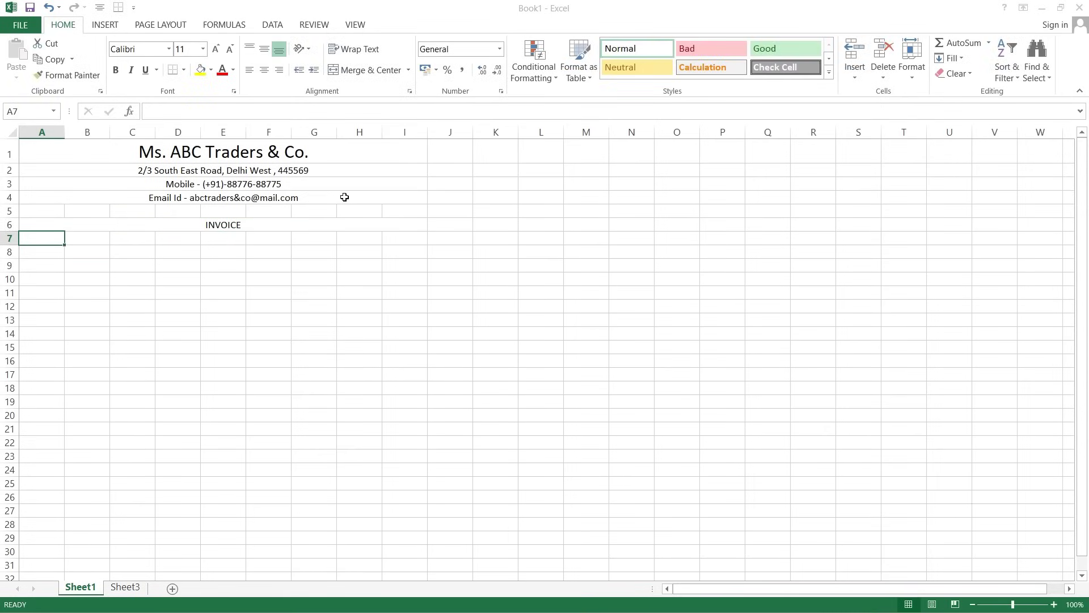
{"action": "left_click", "coordinate": [290, 227]}
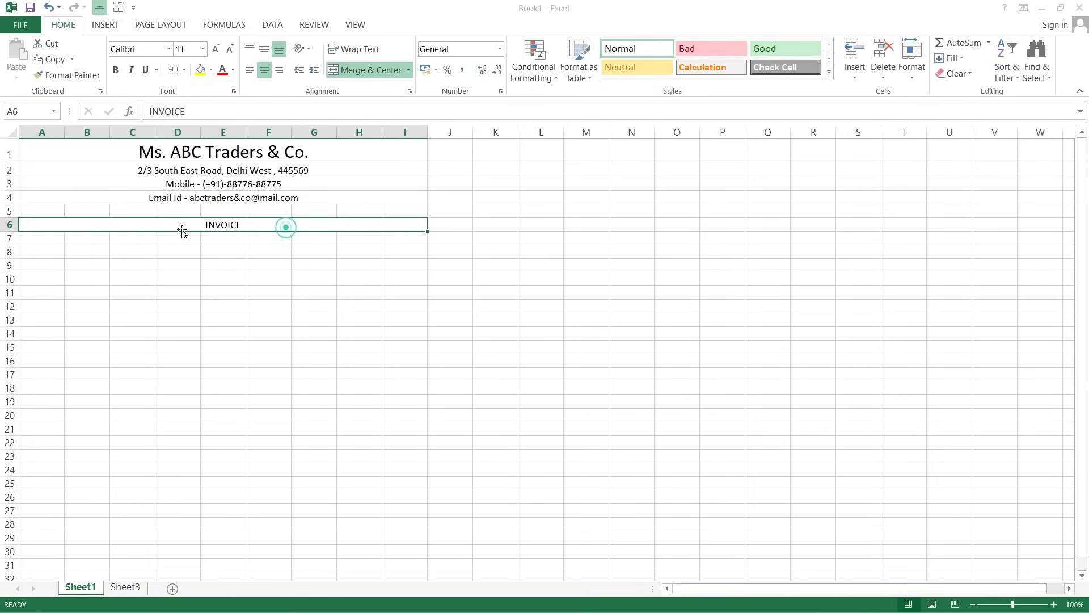
{"action": "left_click", "coordinate": [203, 48]}
{"action": "left_click", "coordinate": [184, 174]}
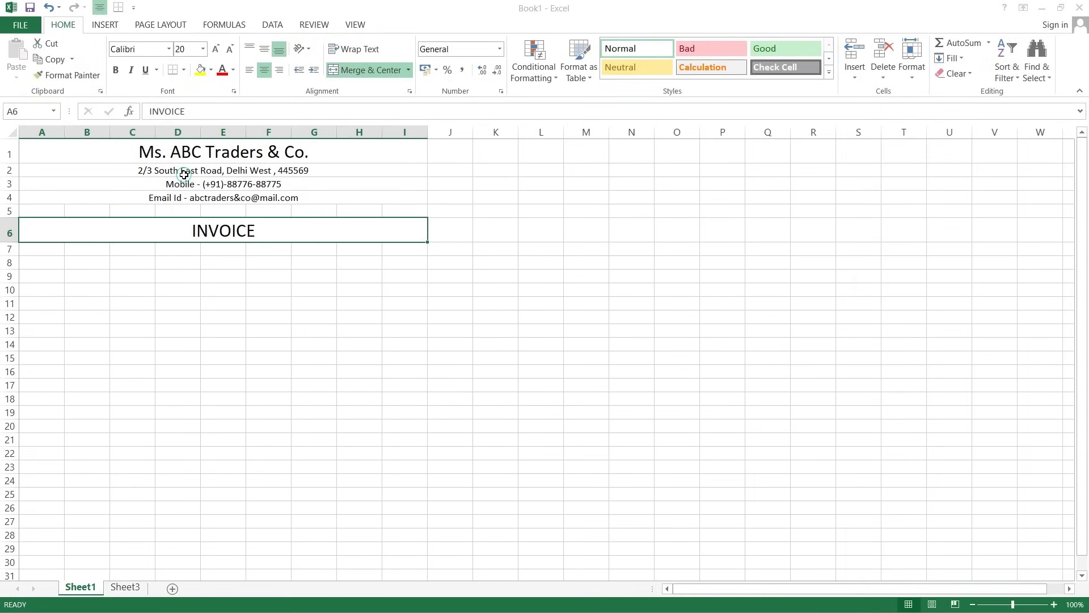
{"action": "left_click", "coordinate": [115, 69]}
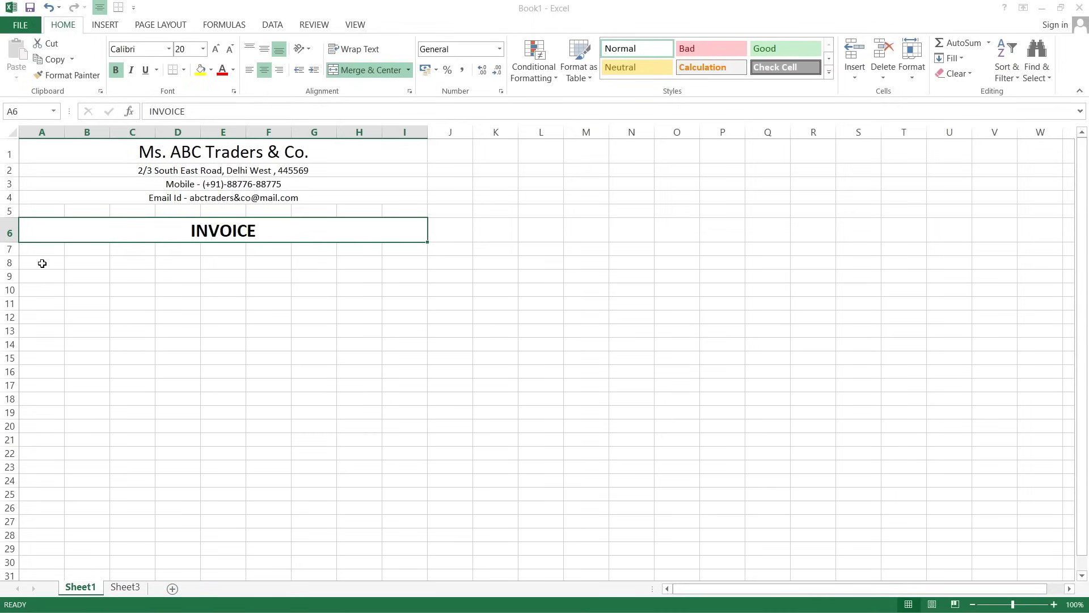
{"action": "left_click_drag", "start_coordinate": [42, 263], "coordinate": [266, 264]}
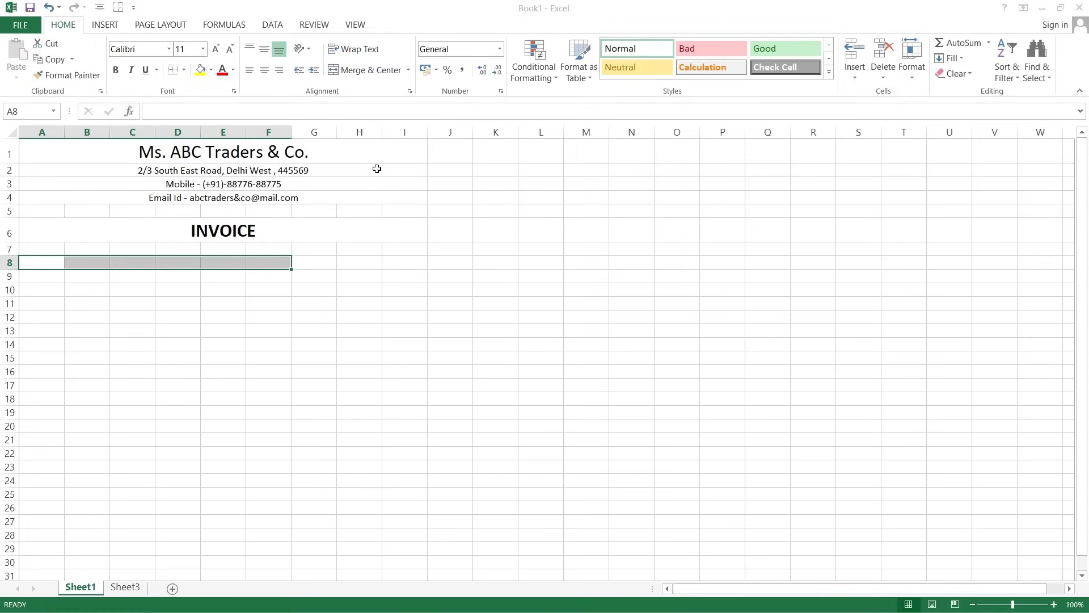
Step: Merge A8:F8 into a centred 'BILL TO' heading
{"action": "left_click", "coordinate": [361, 71]}
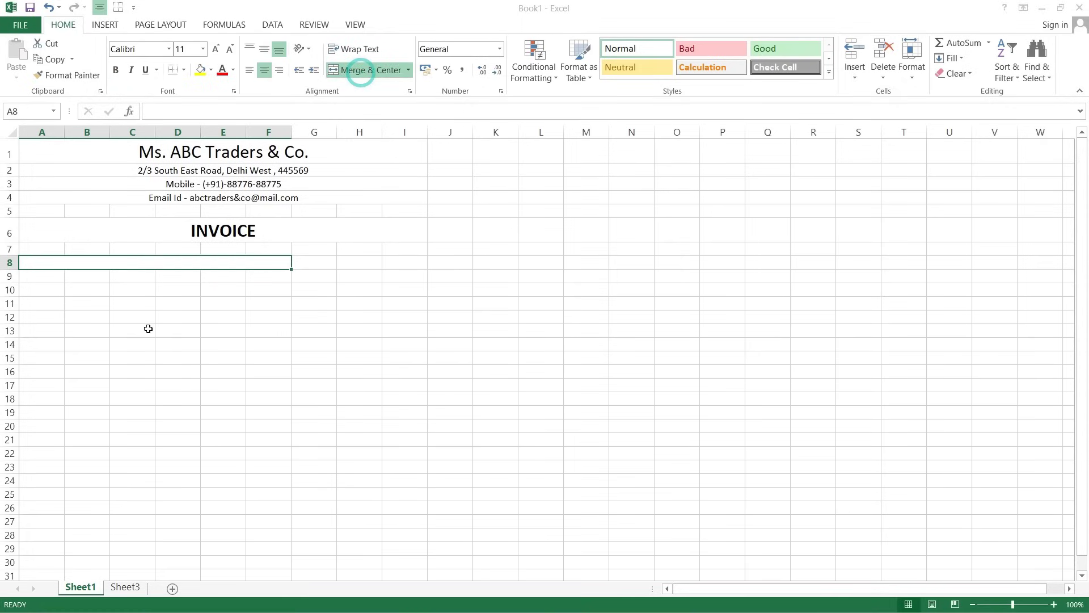
{"action": "type", "text": "BILL"}
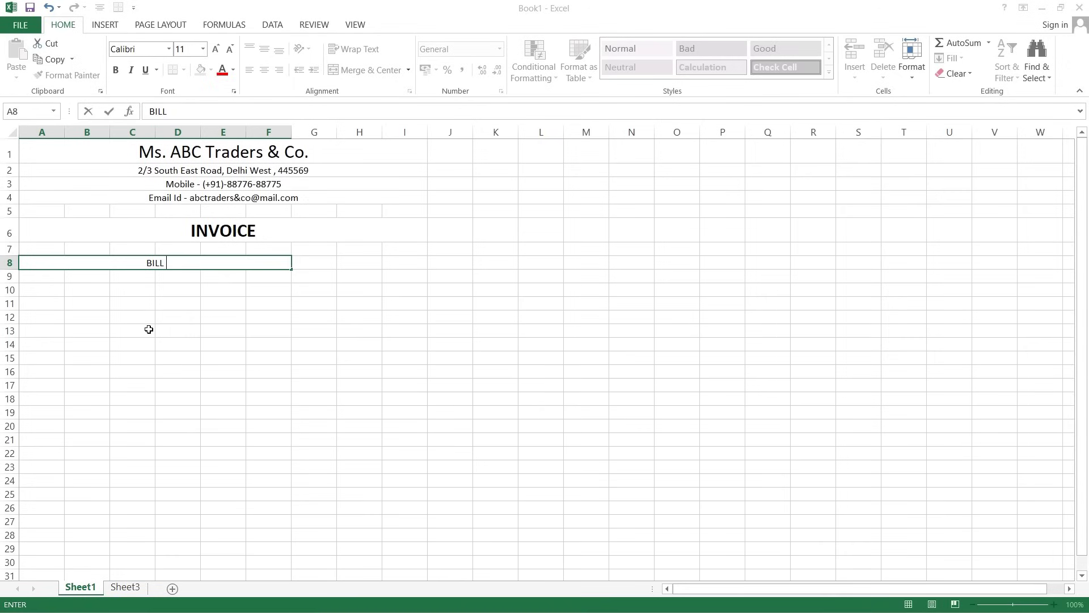
{"action": "type", "text": " TO"}
{"action": "key", "text": "Return"}
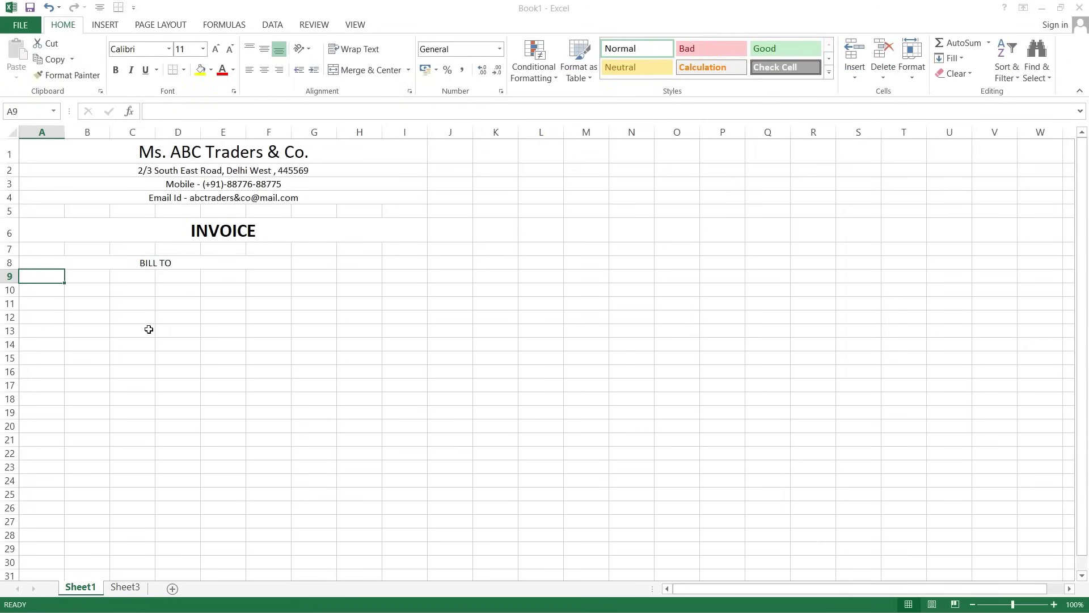
Step: Add the labels 'Name -', 'Address -' and 'Mobile No' in A9:A11
{"action": "type", "text": "Name "}
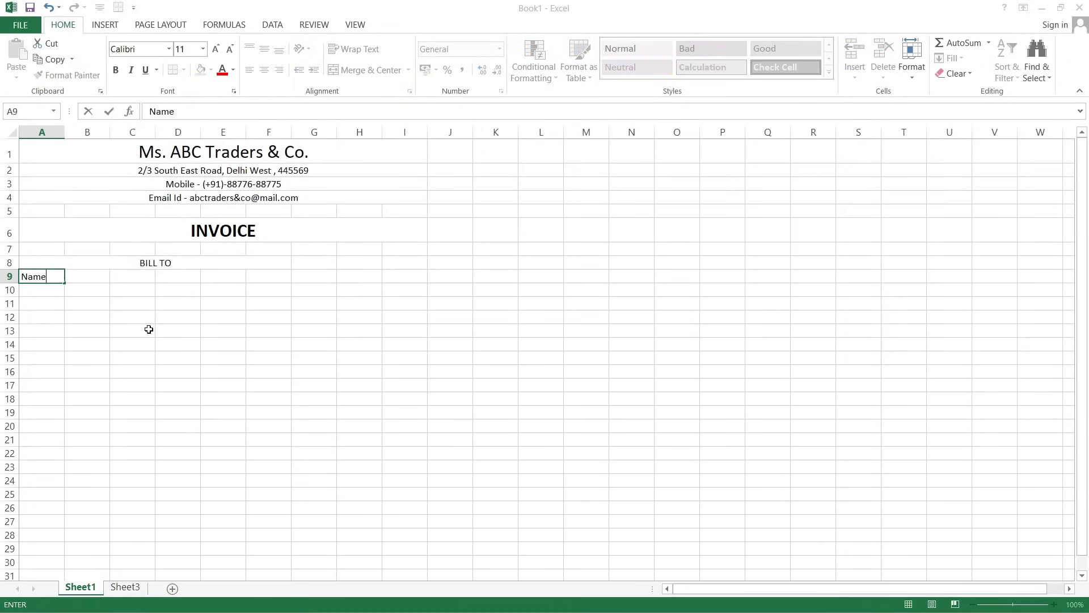
{"action": "type", "text": "-"}
{"action": "key", "text": "Return"}
{"action": "type", "text": "Addre"}
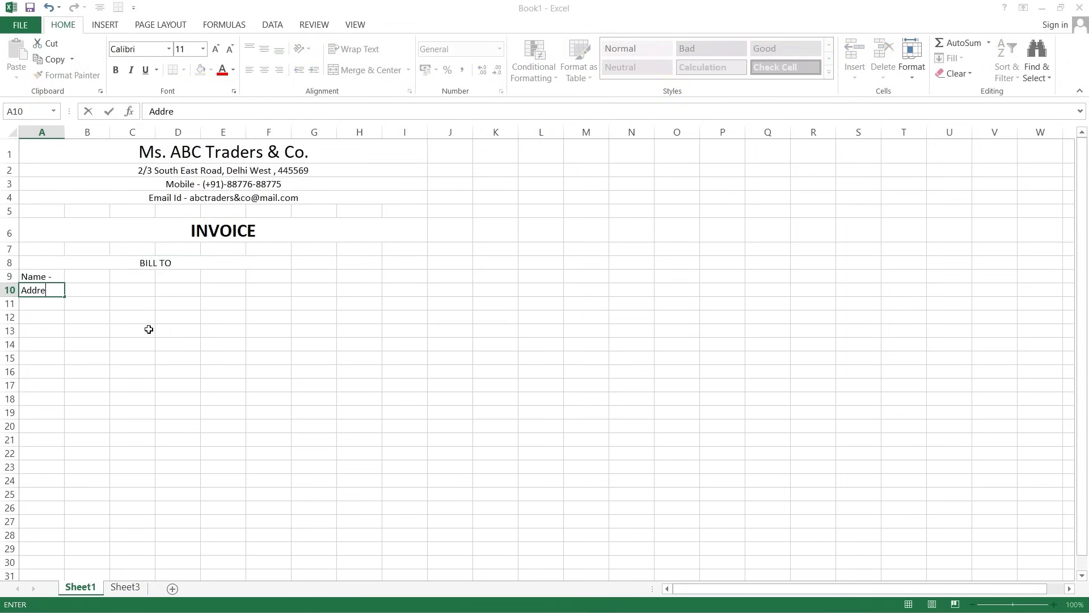
{"action": "type", "text": "ss -"}
{"action": "key", "text": "Return"}
{"action": "type", "text": "Mob"}
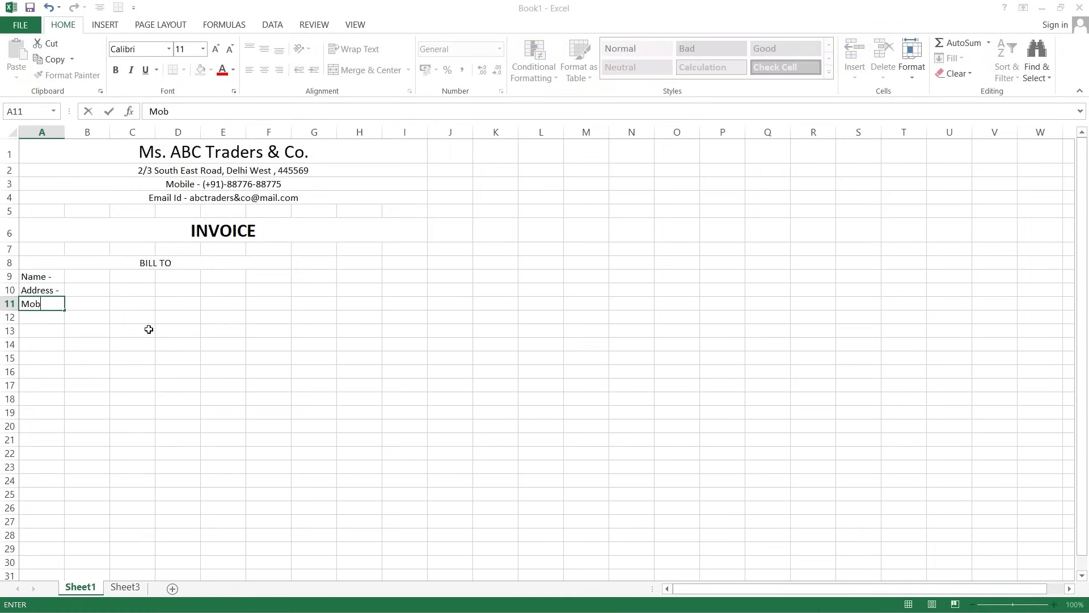
{"action": "type", "text": "ile No -"}
{"action": "key", "text": "Return"}
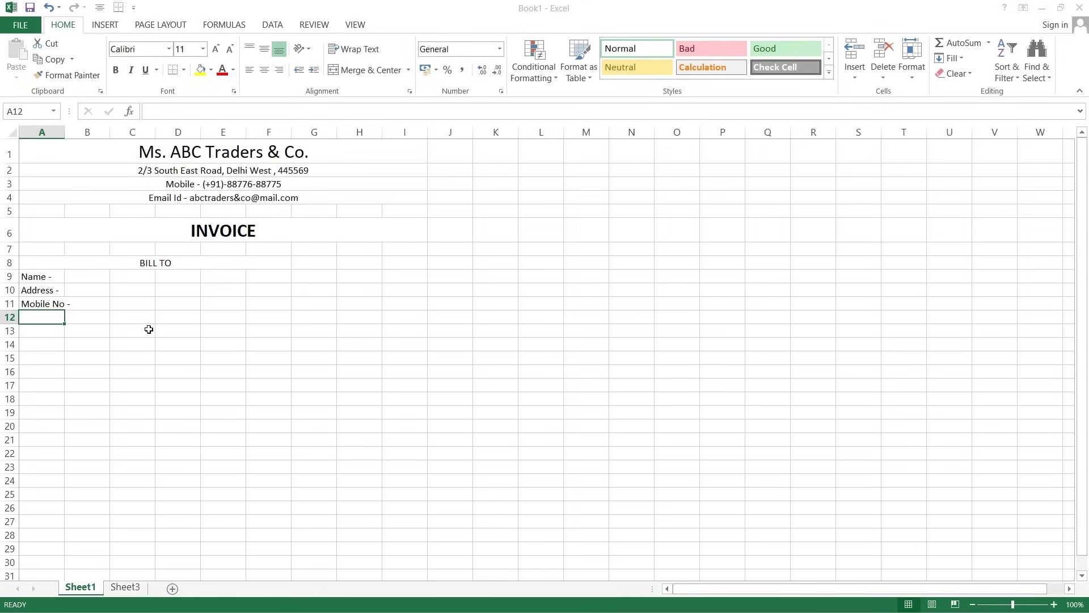
Step: Widen column A, make row 10 taller, and middle-align all text on the sheet
{"action": "left_click_drag", "start_coordinate": [65, 135], "coordinate": [80, 134]}
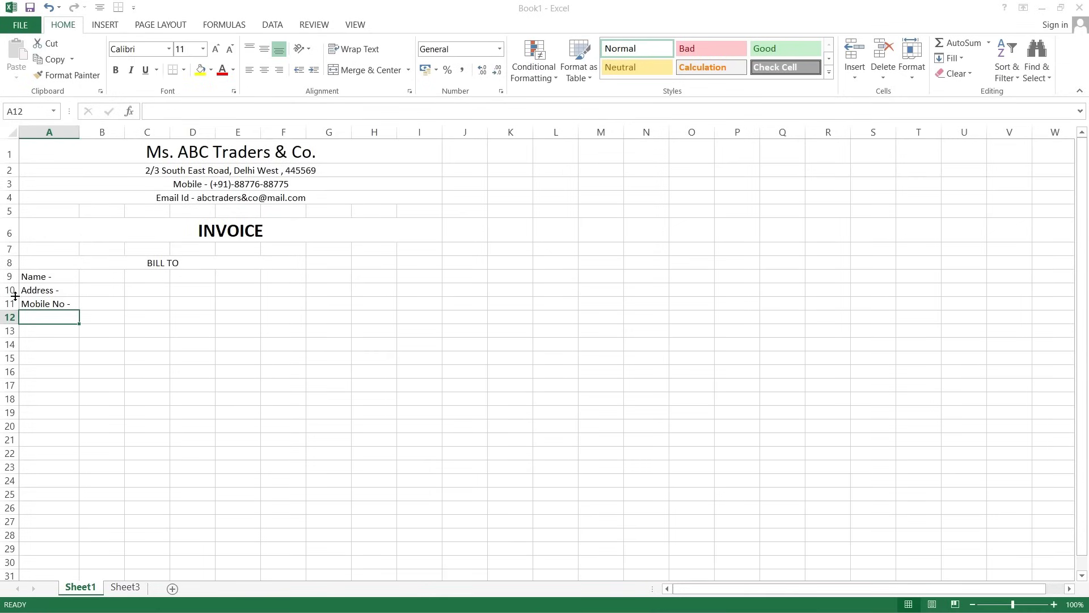
{"action": "left_click_drag", "start_coordinate": [14, 296], "coordinate": [14, 312]}
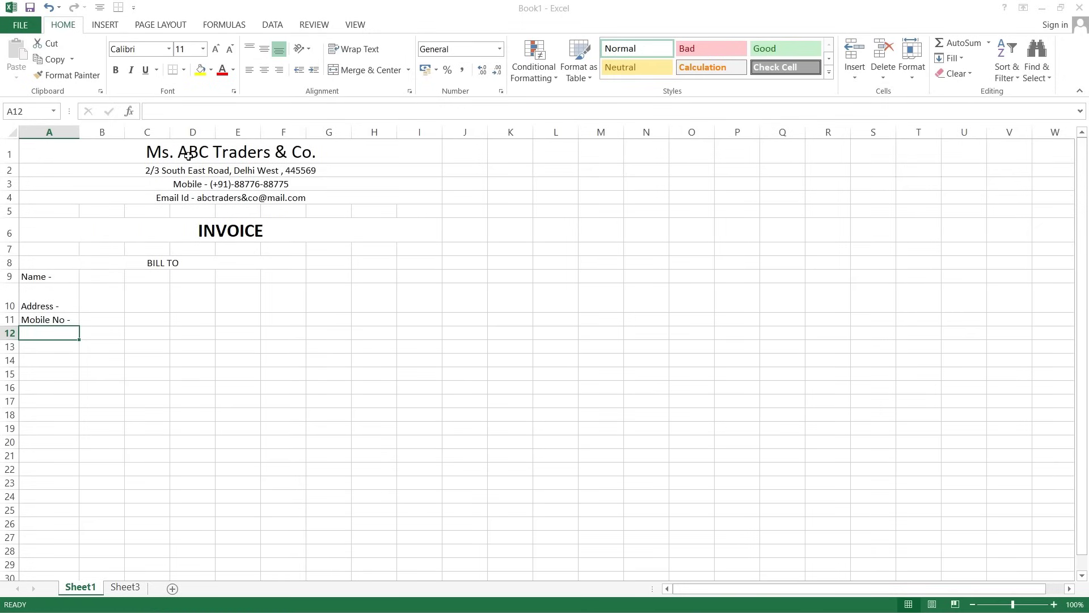
{"action": "left_click", "coordinate": [13, 135]}
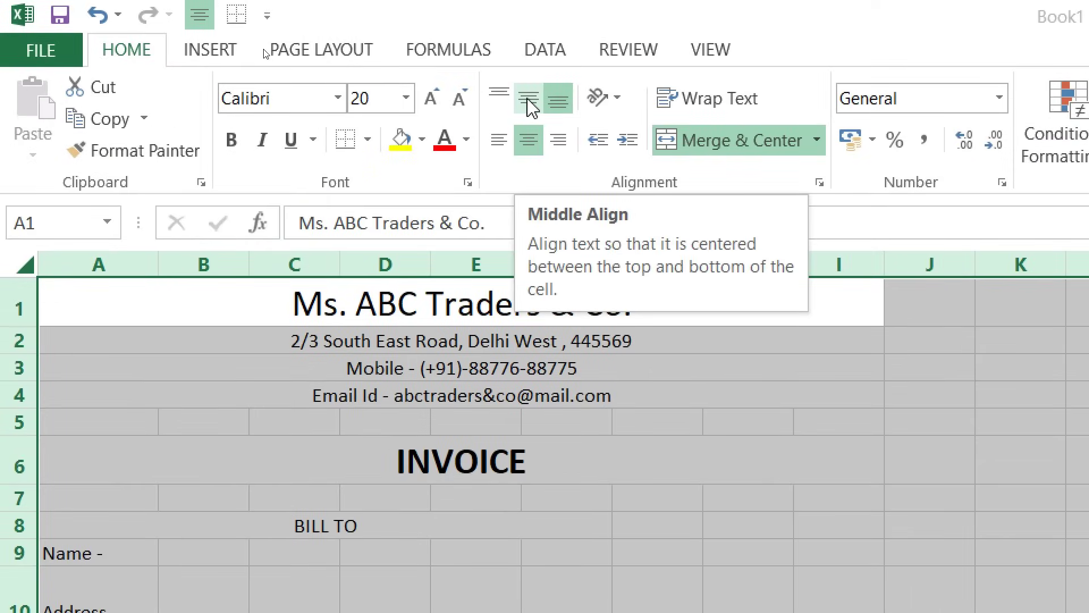
{"action": "left_click", "coordinate": [529, 102]}
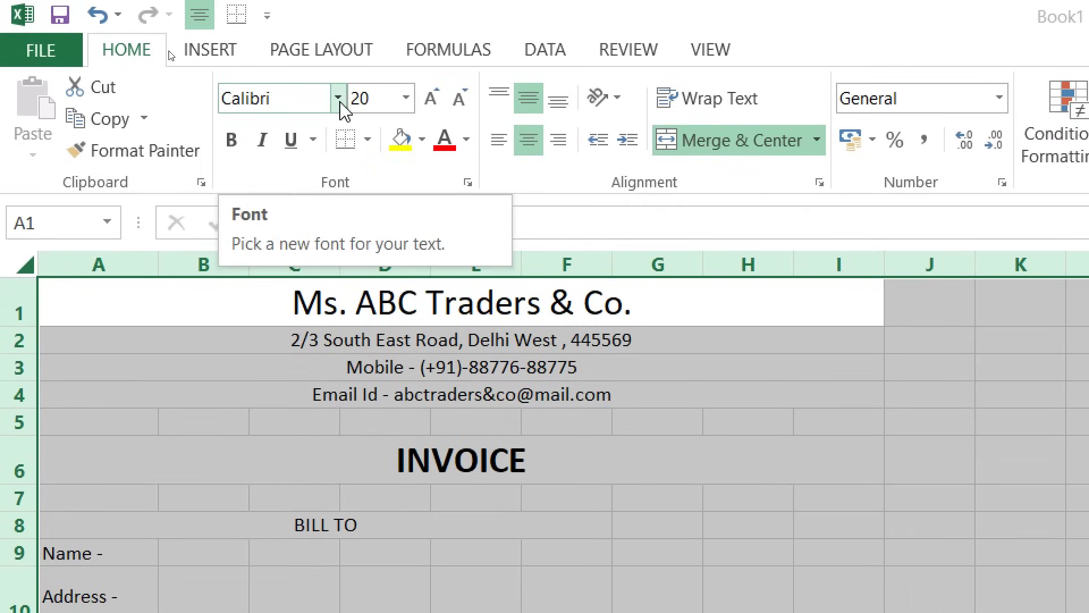
{"action": "left_click", "coordinate": [338, 98]}
{"action": "scroll", "coordinate": [410, 333], "scroll_direction": "down", "scroll_amount": 1}
Step: Apply the Book Antiqua font to the entire sheet
{"action": "scroll", "coordinate": [409, 333], "scroll_direction": "down", "scroll_amount": 3}
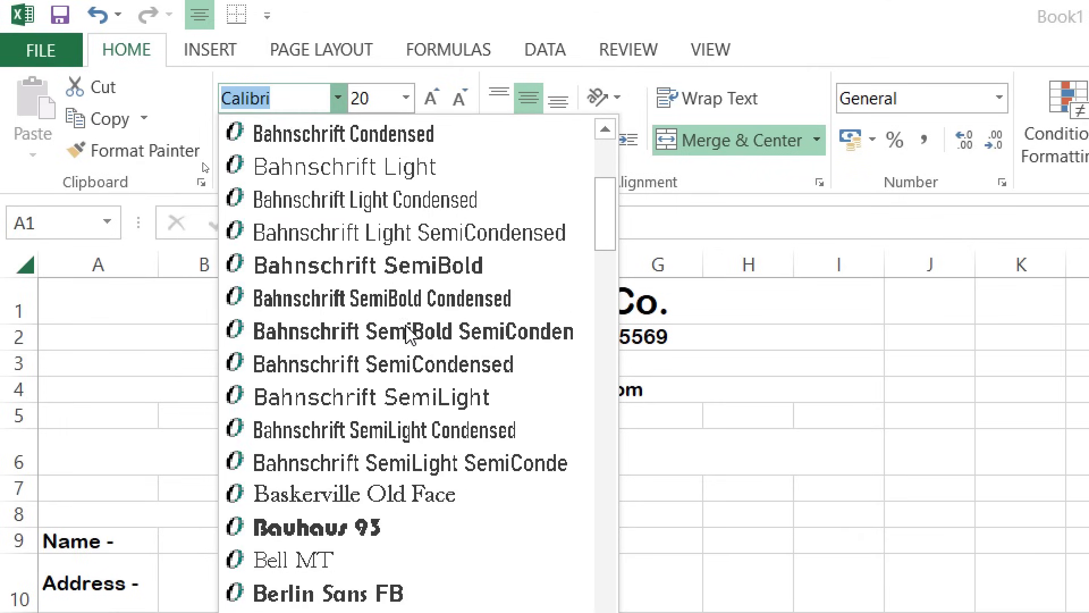
{"action": "scroll", "coordinate": [410, 334], "scroll_direction": "down", "scroll_amount": 3}
{"action": "scroll", "coordinate": [409, 333], "scroll_direction": "down", "scroll_amount": 2}
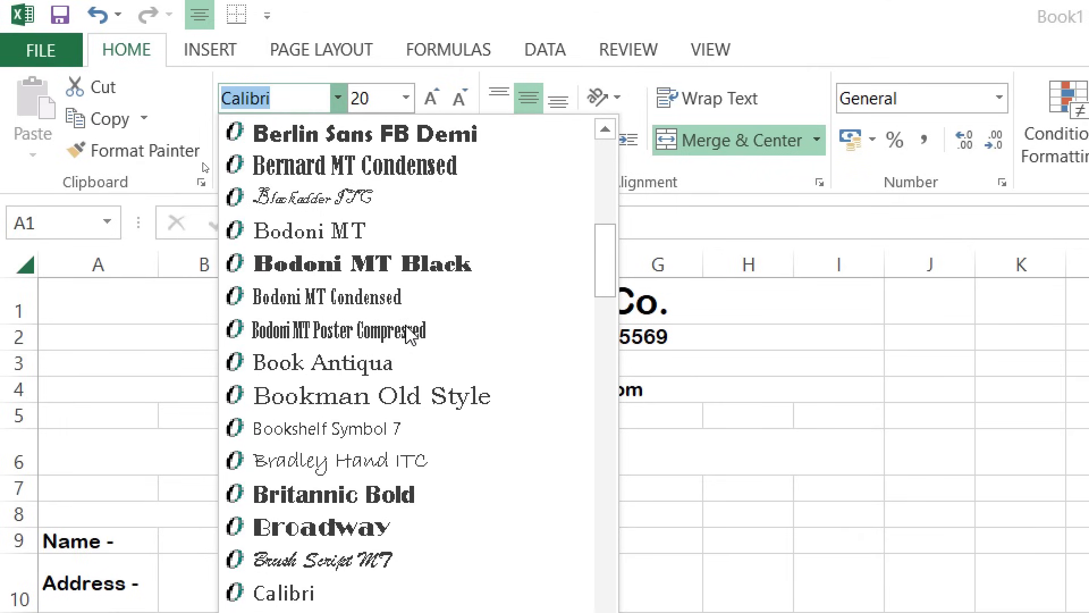
{"action": "left_click", "coordinate": [321, 374]}
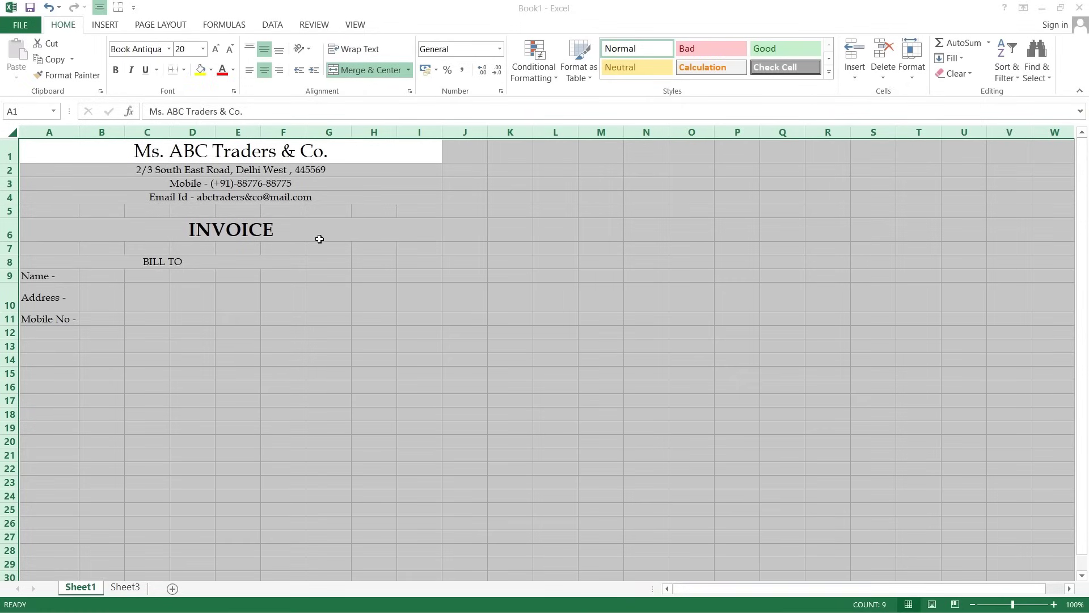
{"action": "left_click", "coordinate": [319, 239]}
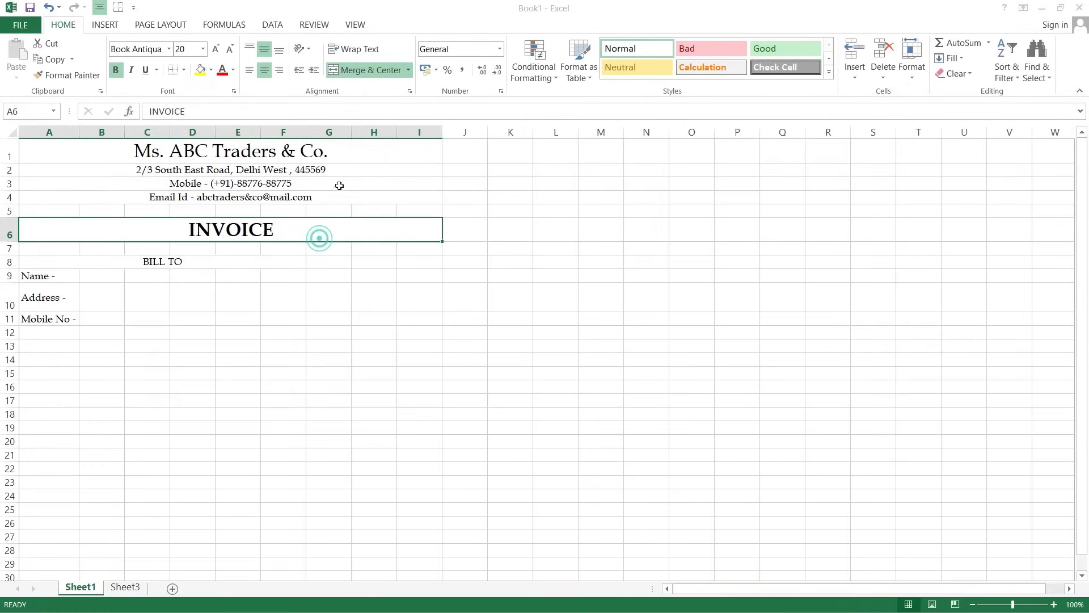
Step: Make the Ms. ABC Traders & Co. title in A1 bold
{"action": "left_click", "coordinate": [255, 154]}
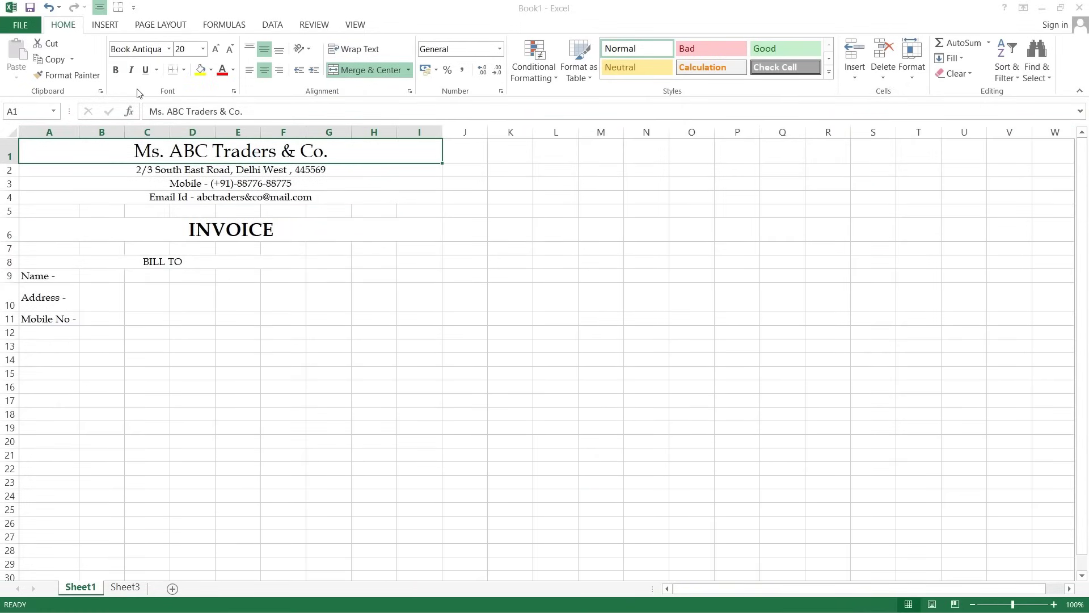
{"action": "left_click", "coordinate": [116, 69]}
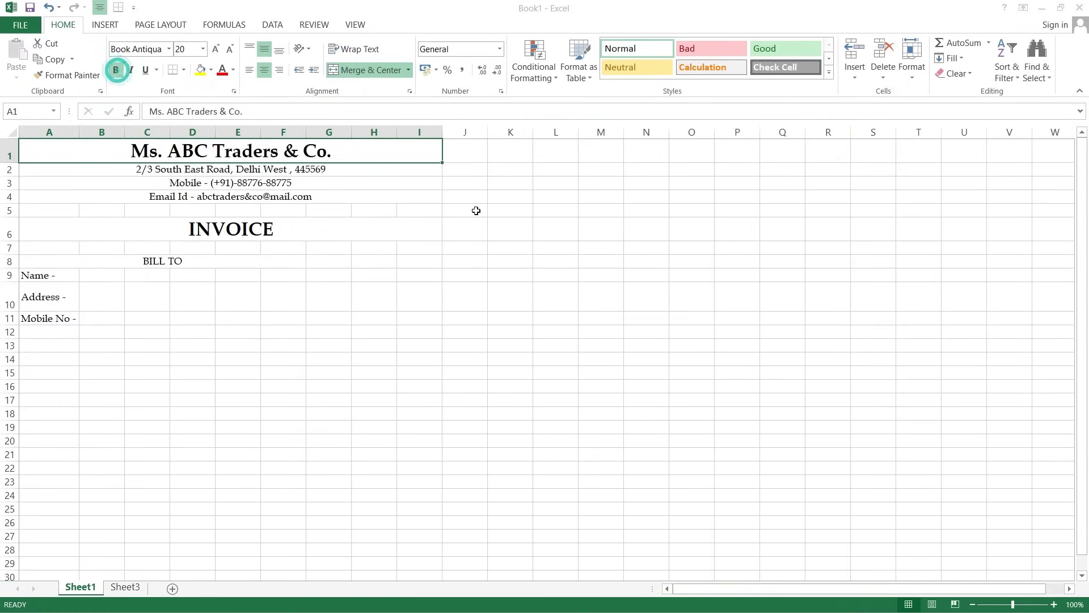
{"action": "left_click", "coordinate": [363, 262]}
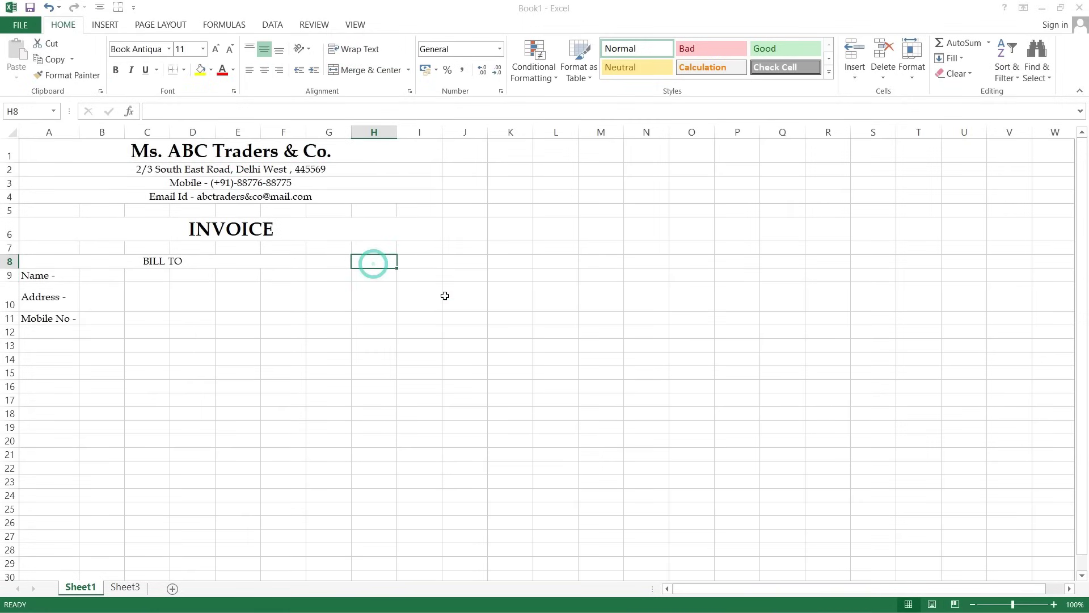
Step: Add right-aligned 'Date' and 'Invoice No' labels in H8 and H9
{"action": "type", "text": "Date"}
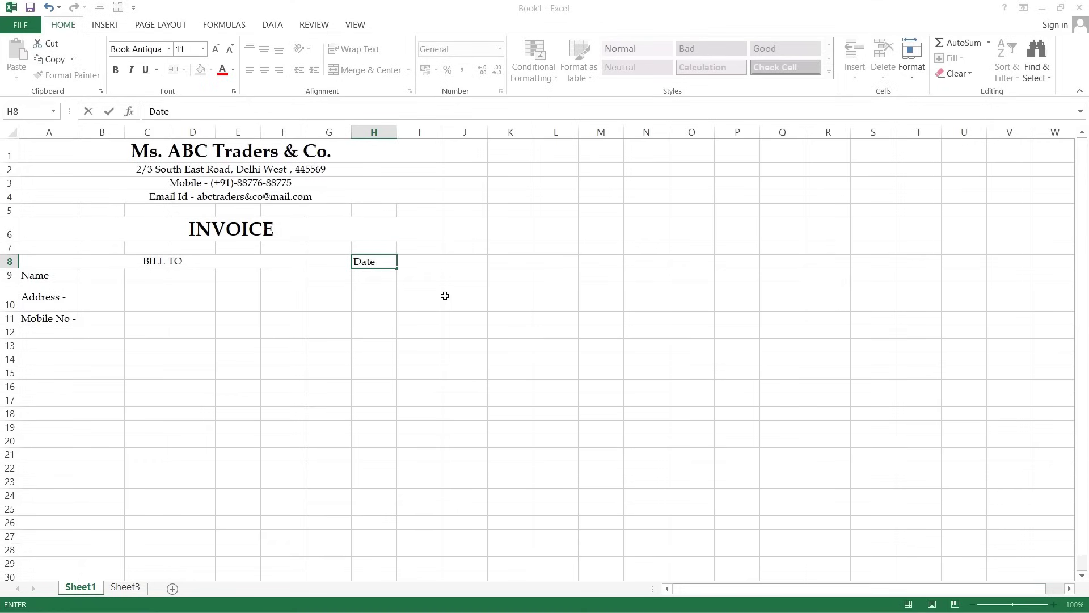
{"action": "key", "text": "Return"}
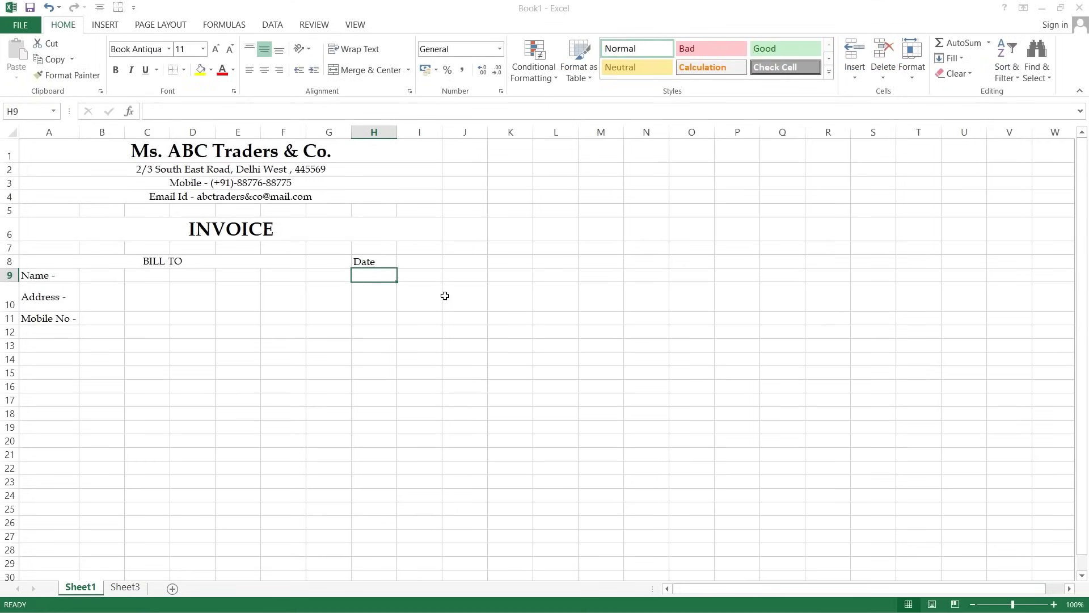
{"action": "type", "text": "Invoice"}
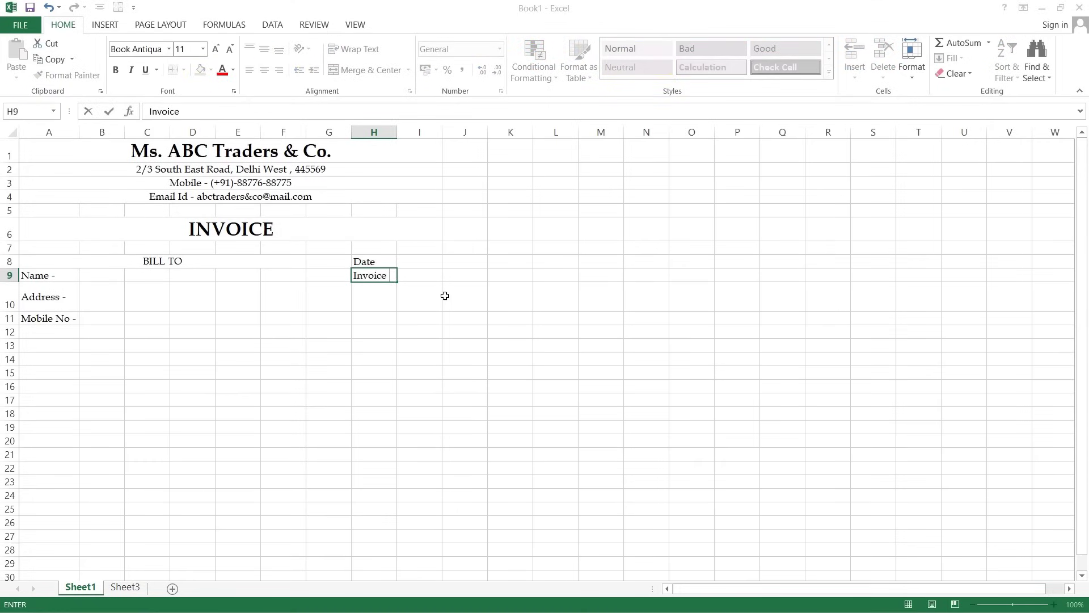
{"action": "type", "text": "No"}
{"action": "key", "text": "Tab"}
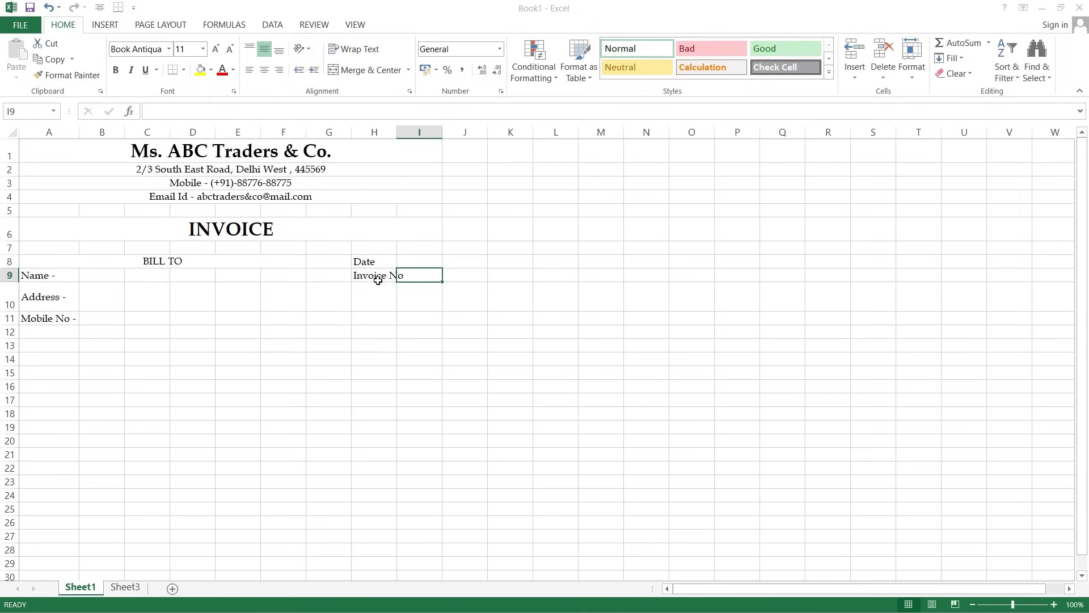
{"action": "left_click_drag", "start_coordinate": [378, 263], "coordinate": [379, 275]}
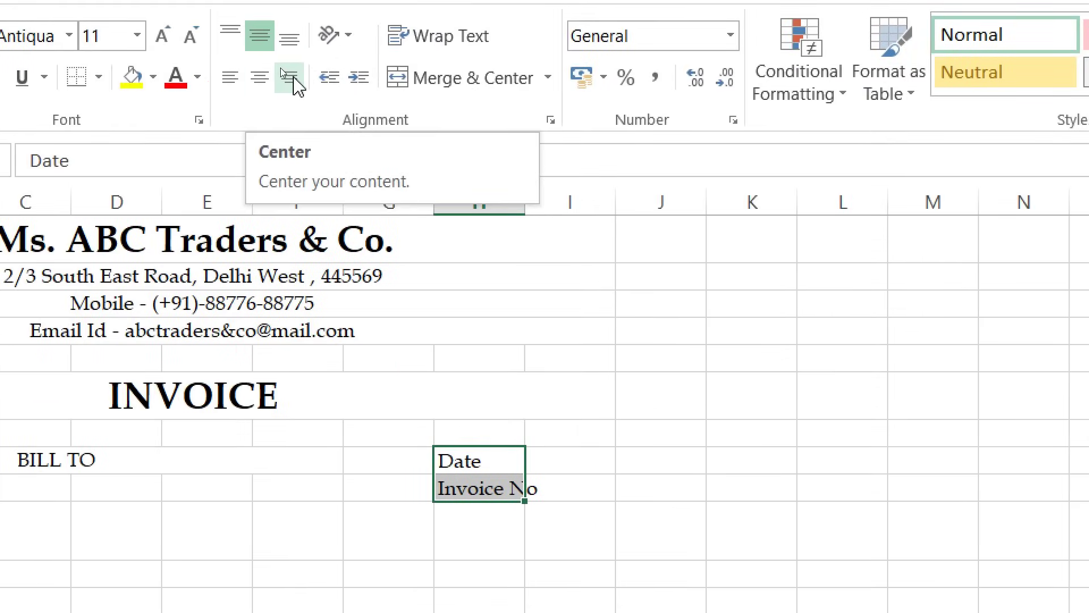
{"action": "left_click", "coordinate": [280, 69]}
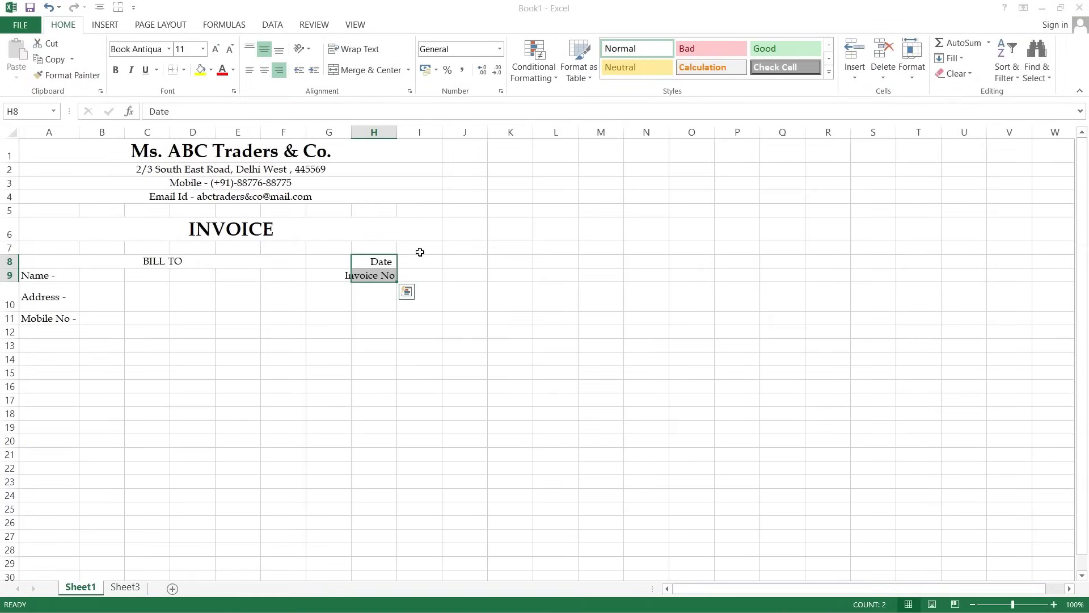
Step: Apply All Borders to the empty cells I8:I9
{"action": "left_click", "coordinate": [422, 262]}
{"action": "left_click_drag", "start_coordinate": [421, 262], "coordinate": [411, 280]}
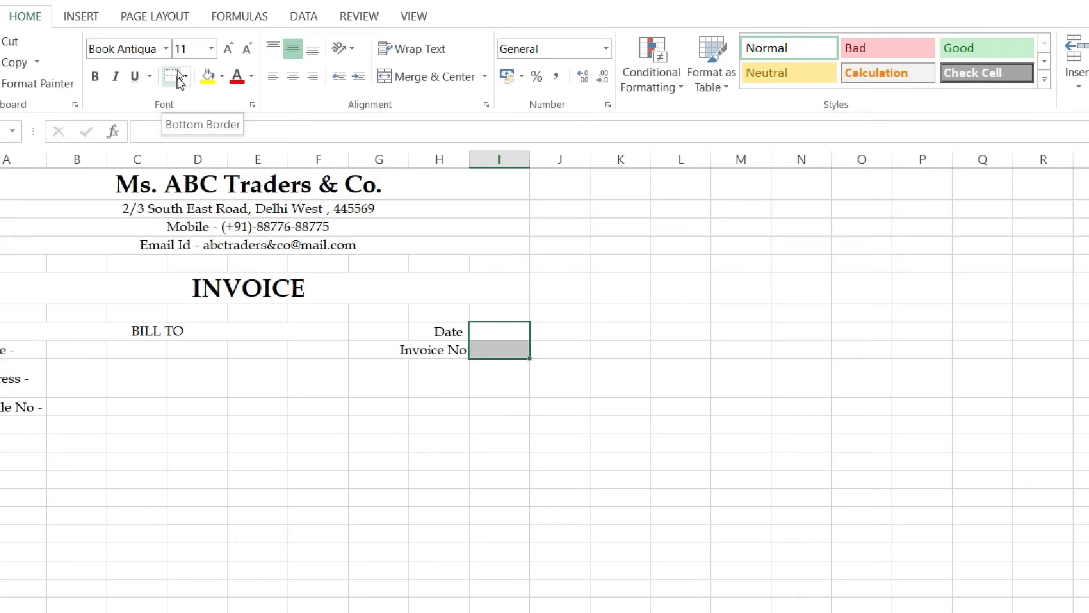
{"action": "left_click", "coordinate": [190, 84]}
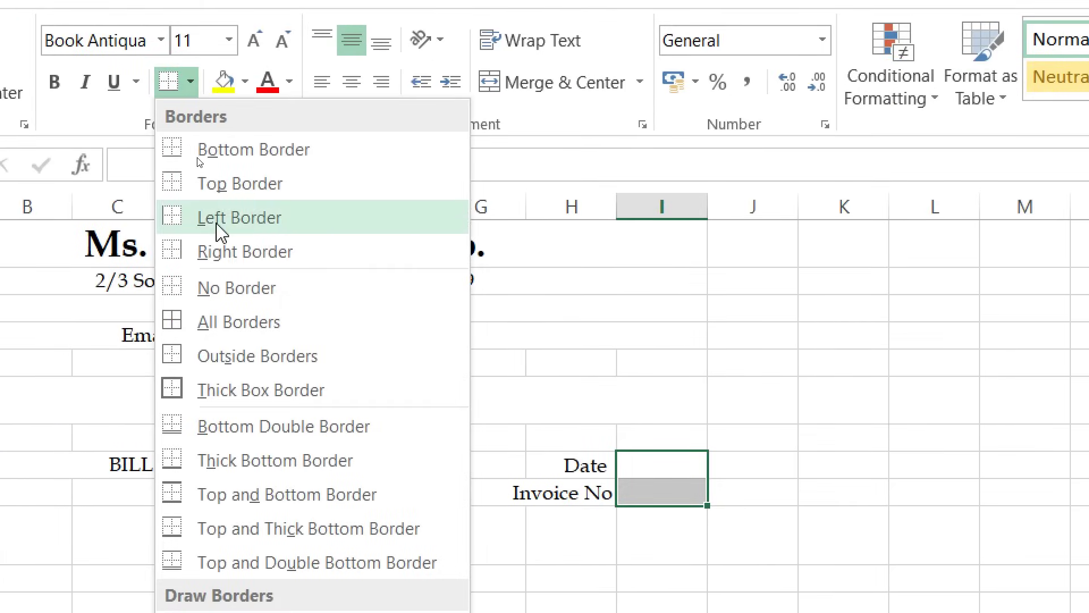
{"action": "left_click", "coordinate": [214, 337]}
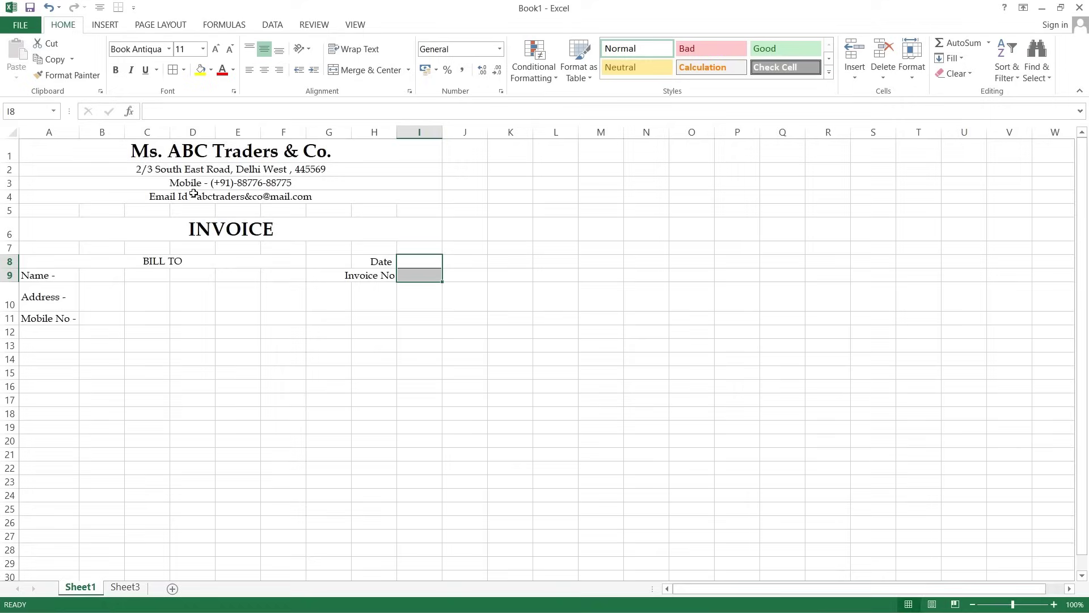
{"action": "left_click", "coordinate": [305, 333]}
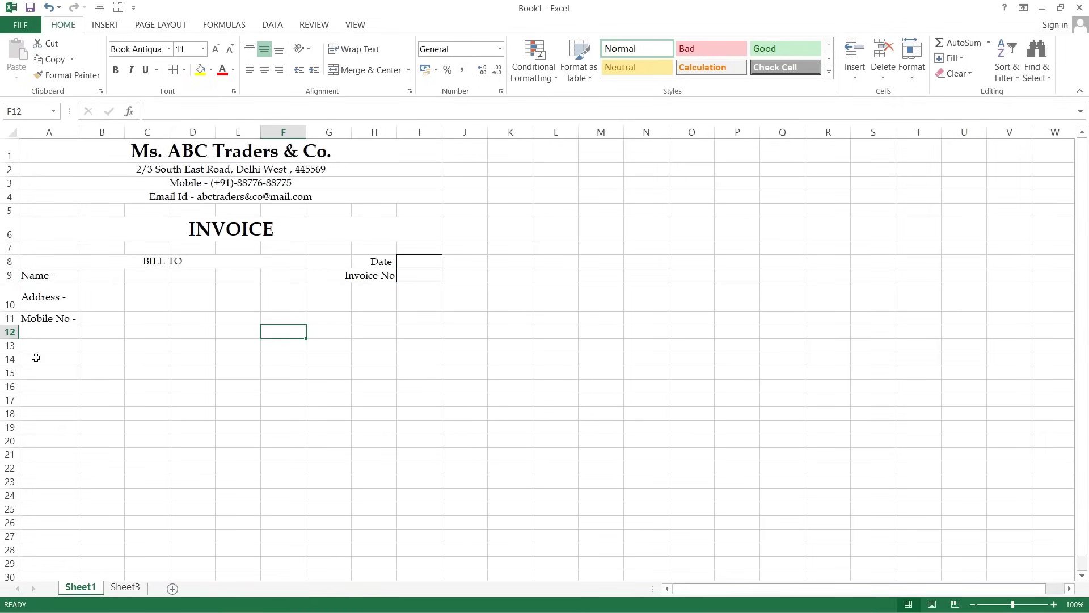
Step: Put 'Sl. No.' in A13 and 'Description' in merged, centred B13:F13
{"action": "left_click", "coordinate": [60, 349]}
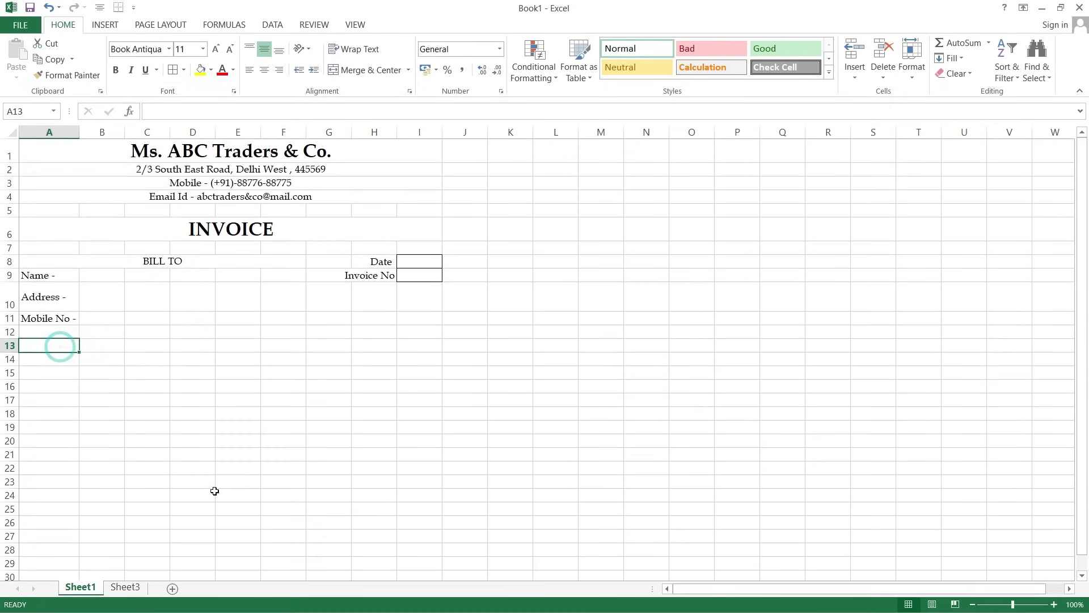
{"action": "type", "text": "Sl. "}
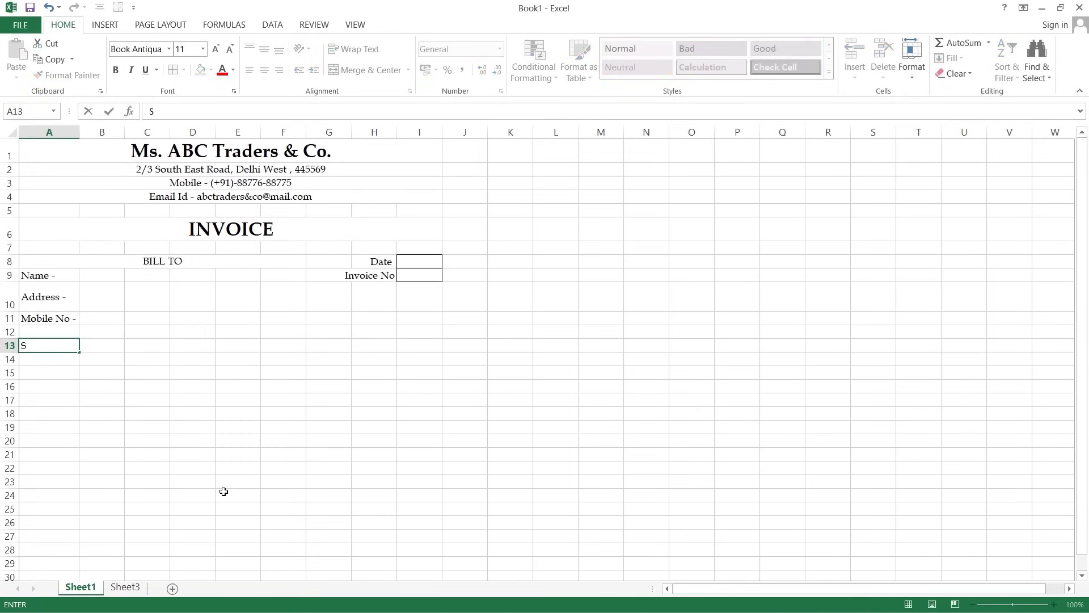
{"action": "type", "text": "No."}
{"action": "key", "text": "Tab"}
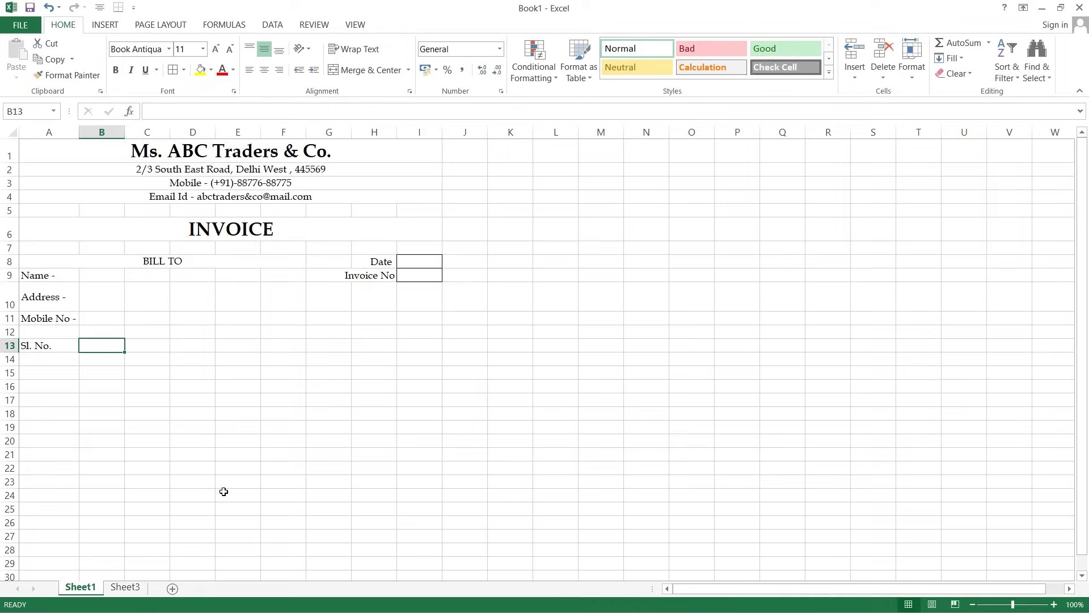
{"action": "left_click_drag", "start_coordinate": [107, 347], "coordinate": [276, 347]}
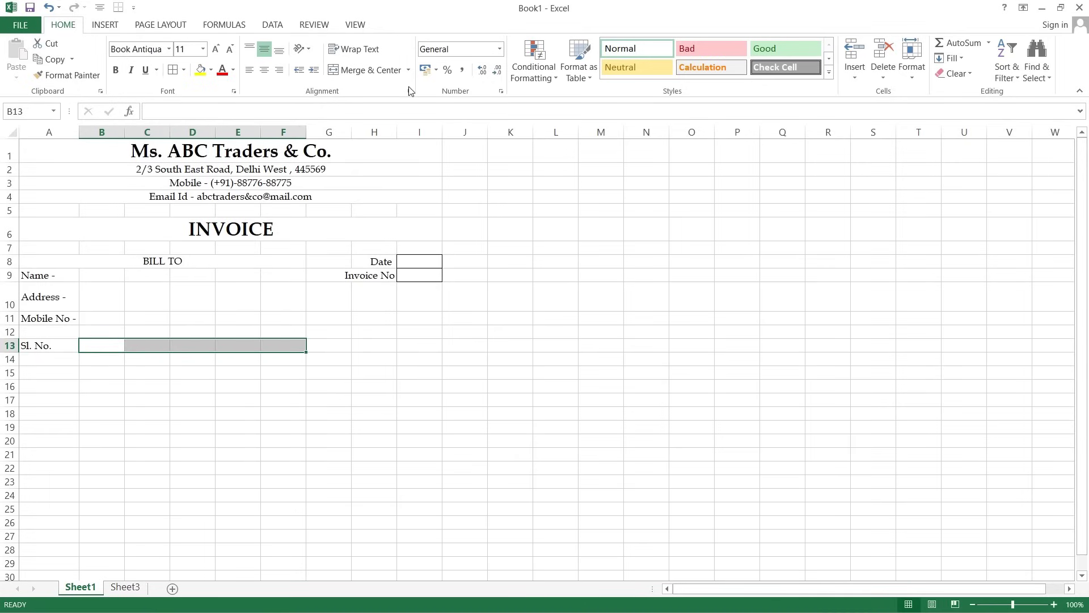
{"action": "left_click", "coordinate": [365, 70]}
{"action": "type", "text": "Desc"}
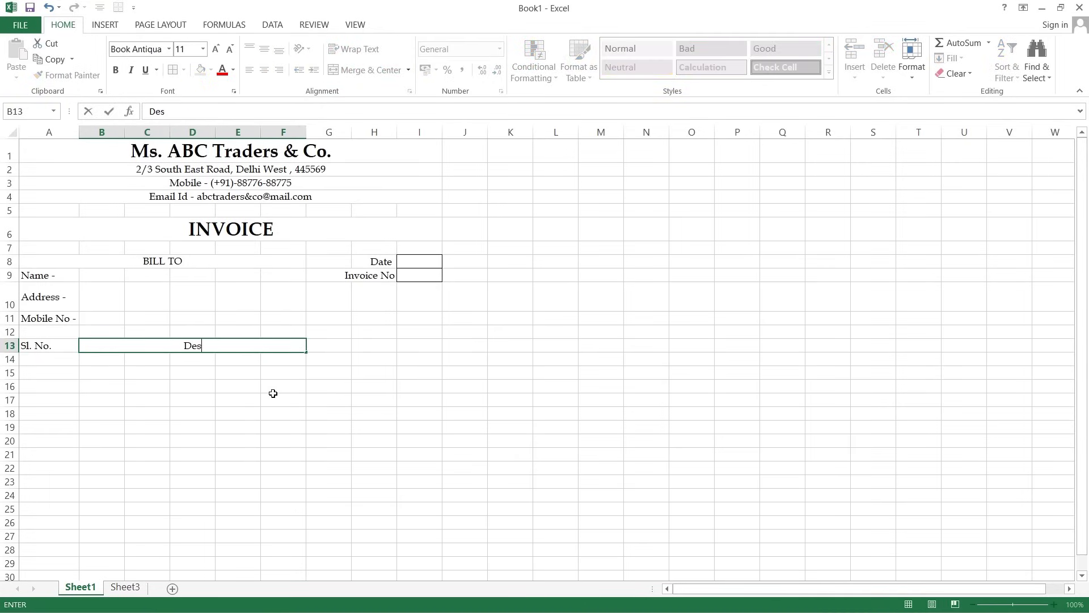
{"action": "type", "text": "ription"}
{"action": "key", "text": "Tab"}
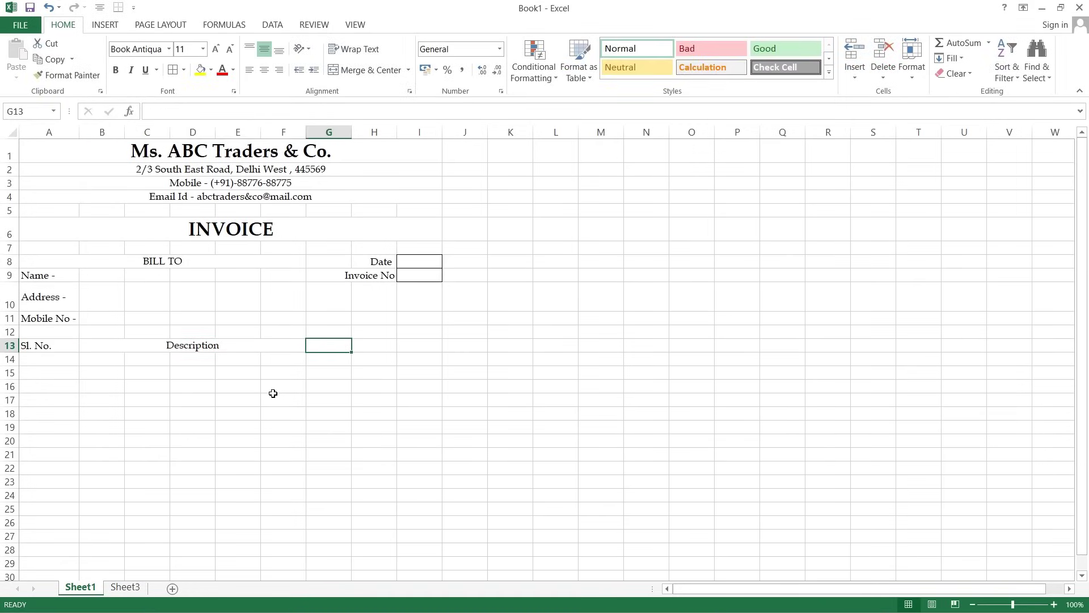
Step: Add 'Quantity', 'Unit Price' and 'Amount' headers in G13, H13 and I13
{"action": "type", "text": "Quantity"}
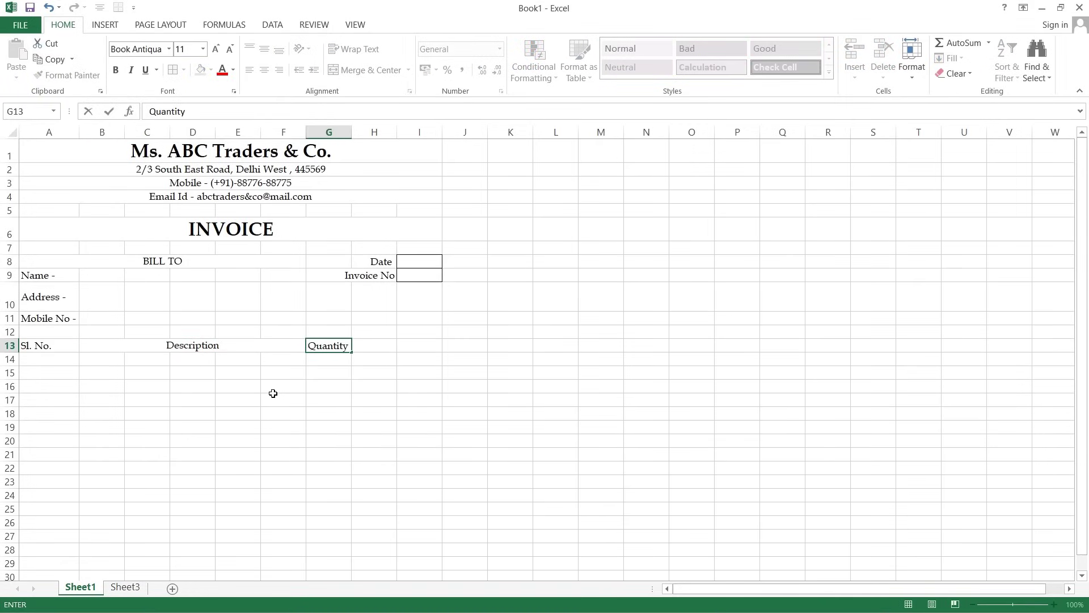
{"action": "key", "text": "Tab"}
{"action": "type", "text": "Un"}
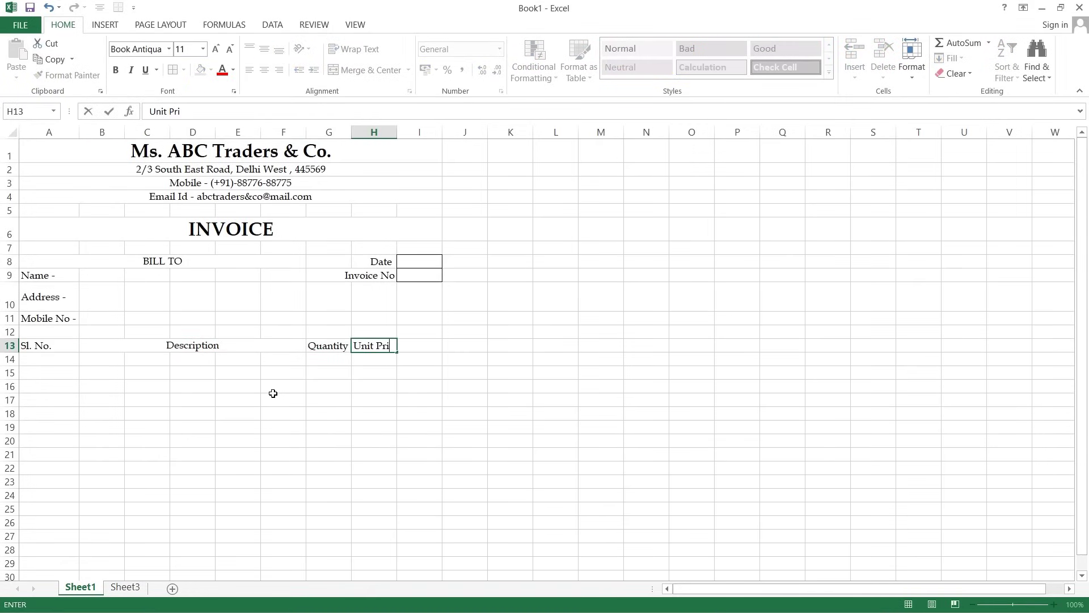
{"action": "type", "text": "ce"}
{"action": "key", "text": "Tab"}
{"action": "type", "text": "Amou"}
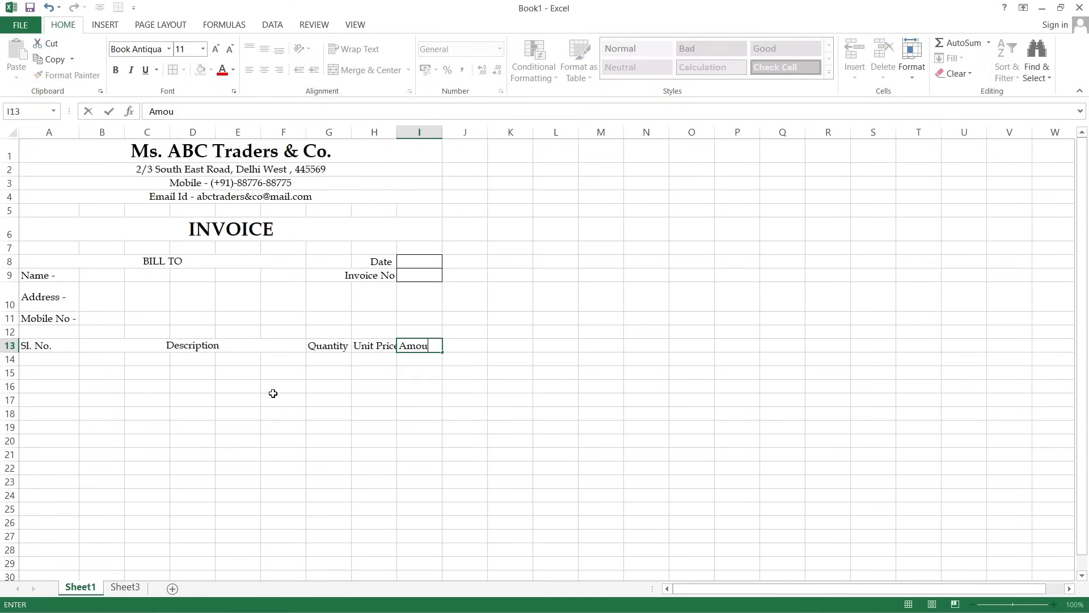
{"action": "key", "text": "Return"}
{"action": "left_click_drag", "start_coordinate": [419, 132], "coordinate": [129, 130]}
Step: Widen columns G–I and make the A13:I13 headers bold and centred
{"action": "left_click", "coordinate": [422, 400]}
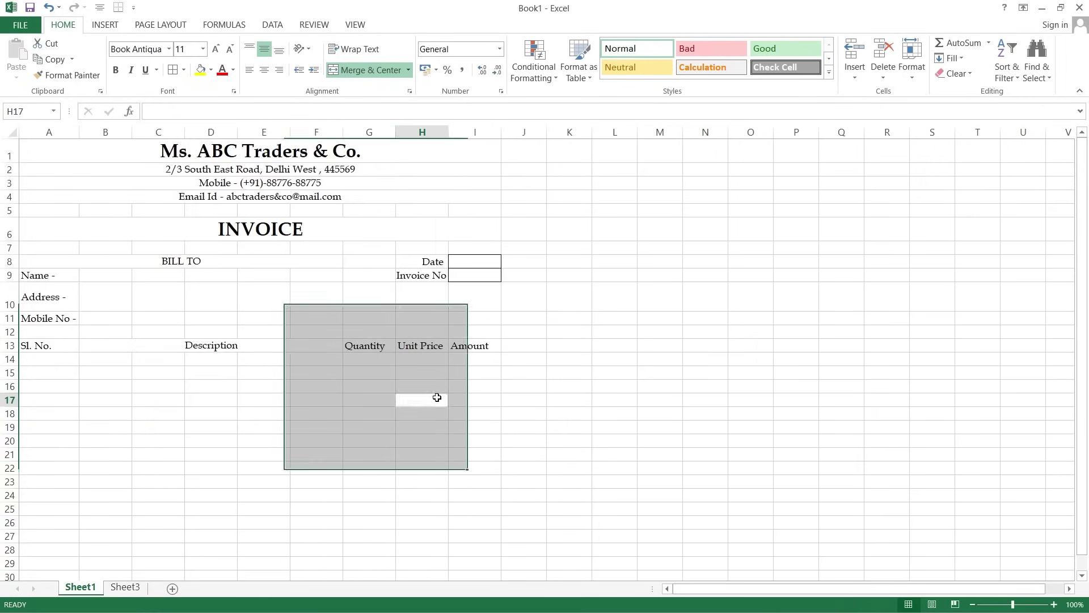
{"action": "mouse_move", "coordinate": [386, 133]}
{"action": "left_mouse_down"}
{"action": "mouse_move", "coordinate": [475, 132]}
{"action": "mouse_move", "coordinate": [409, 136]}
{"action": "left_mouse_up"}
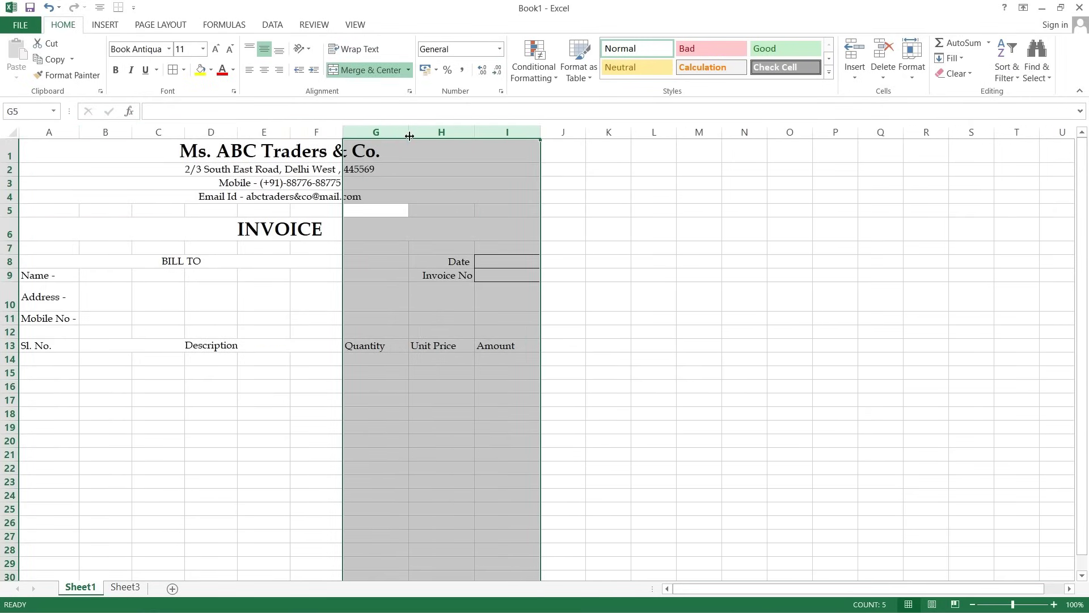
{"action": "left_click_drag", "start_coordinate": [51, 345], "coordinate": [496, 353]}
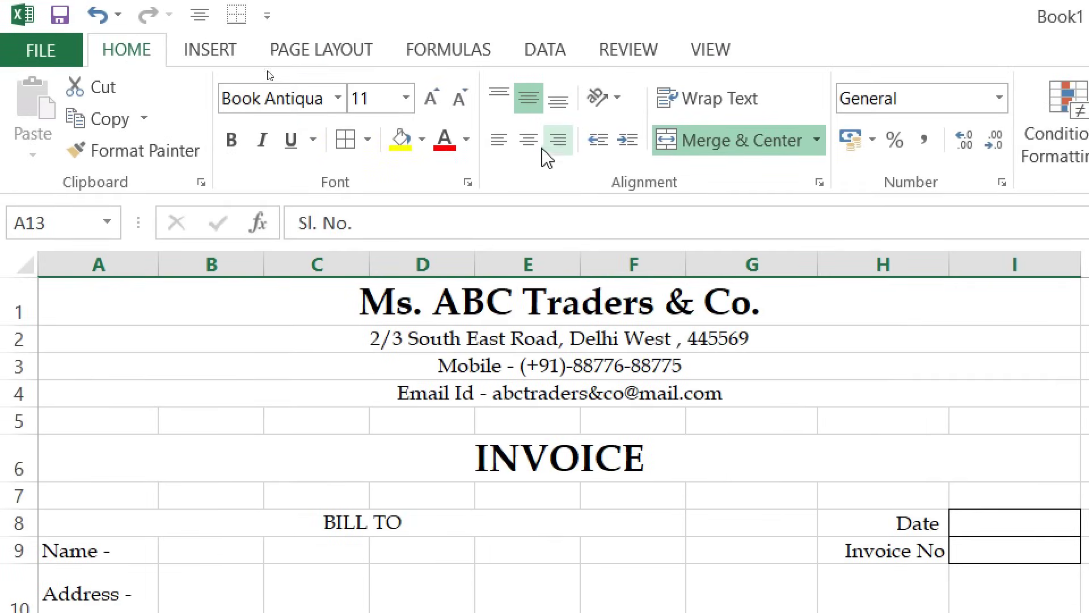
{"action": "left_click", "coordinate": [265, 69]}
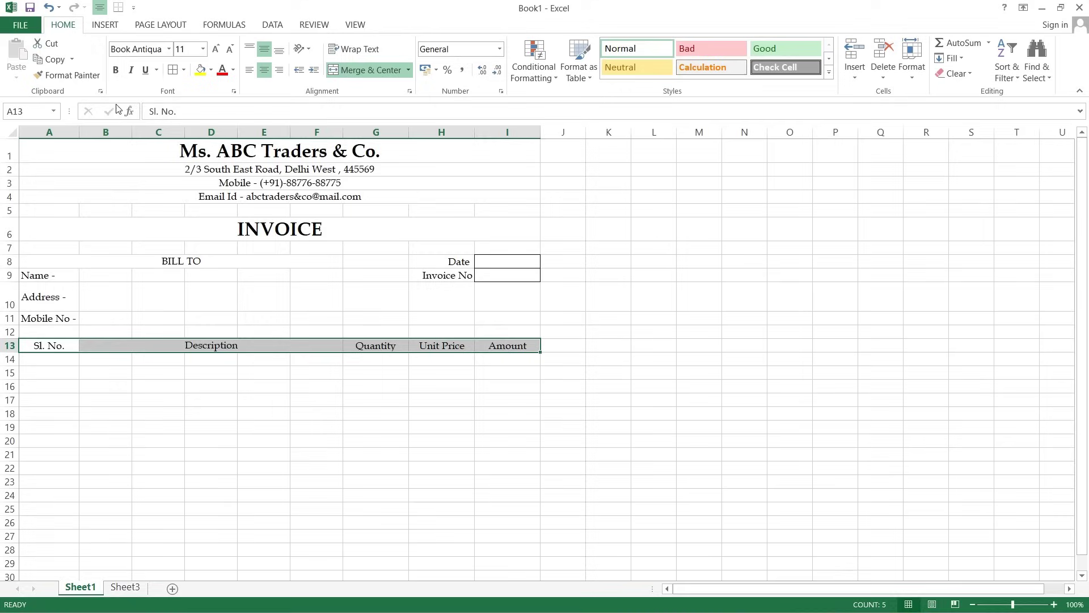
{"action": "left_click", "coordinate": [115, 69]}
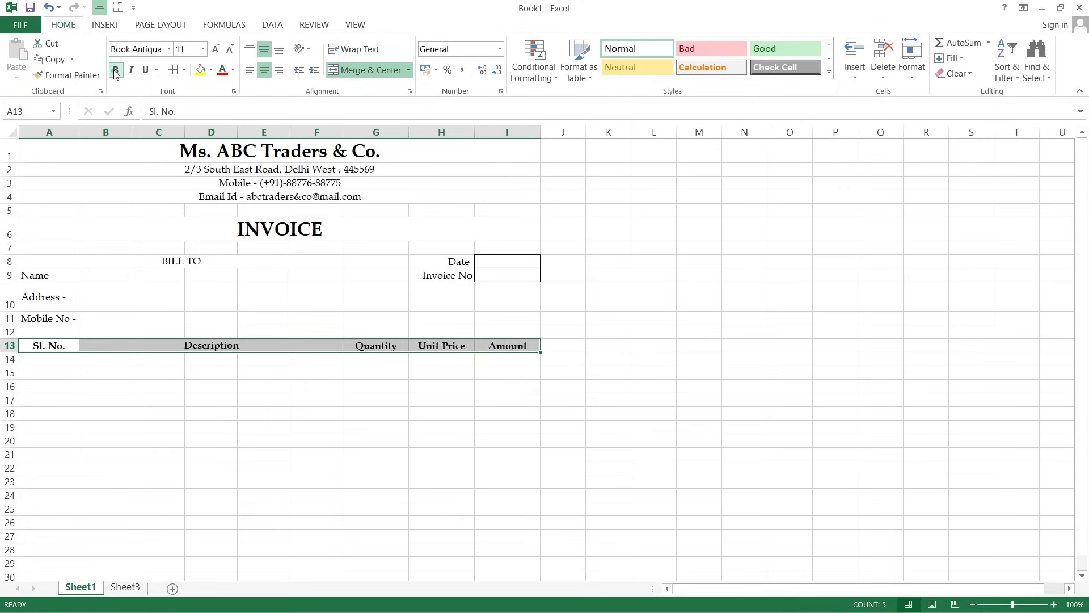
{"action": "left_click", "coordinate": [256, 159]}
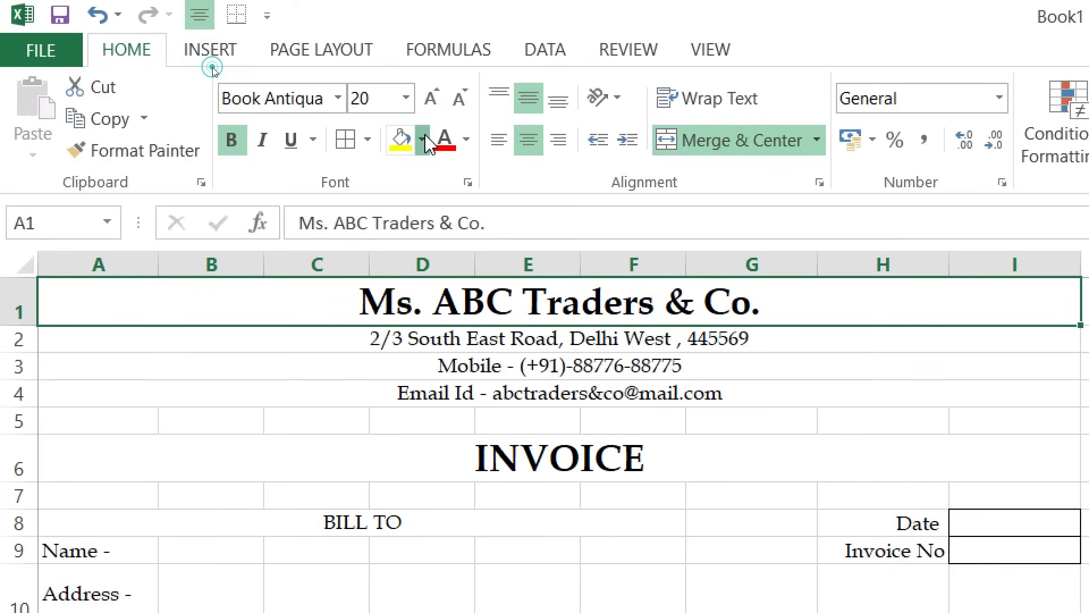
Step: Fill the company name green and make the INVOICE title white text on dark blue
{"action": "left_click", "coordinate": [211, 70]}
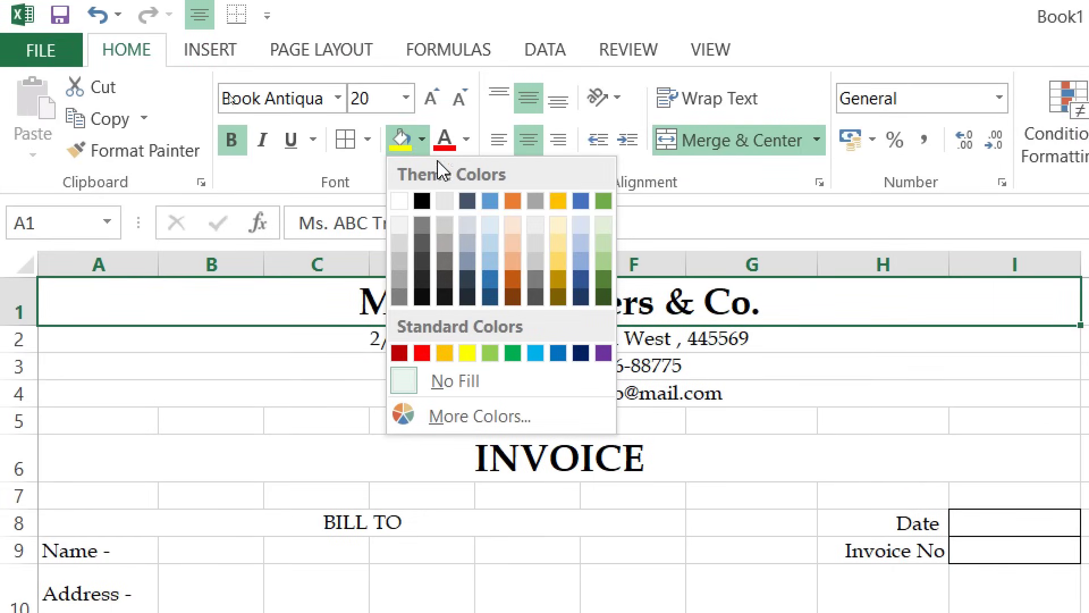
{"action": "left_click", "coordinate": [511, 354]}
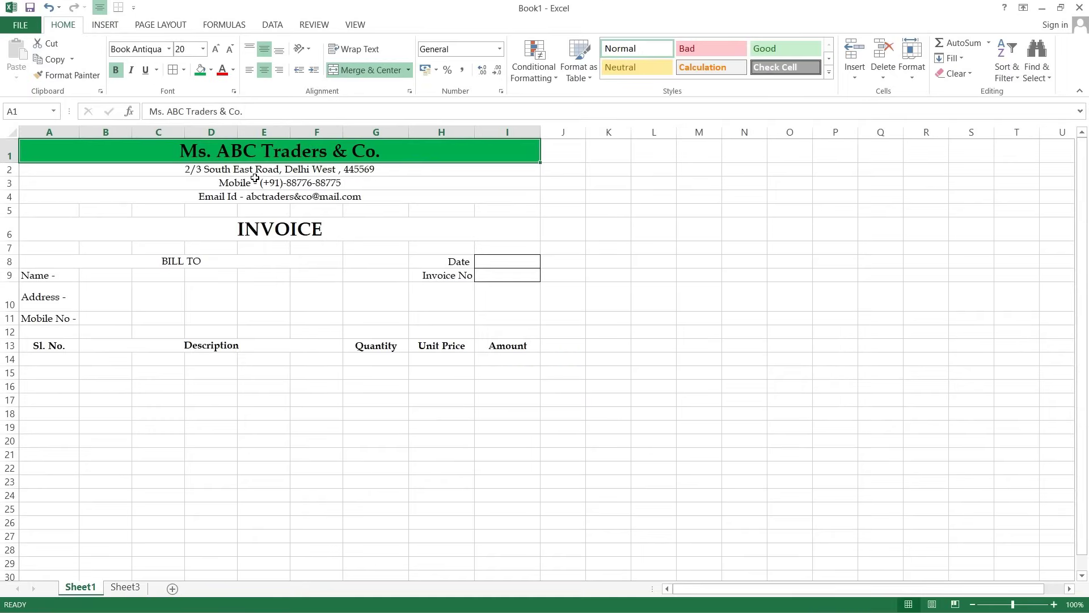
{"action": "left_click", "coordinate": [363, 196]}
{"action": "left_click", "coordinate": [326, 232]}
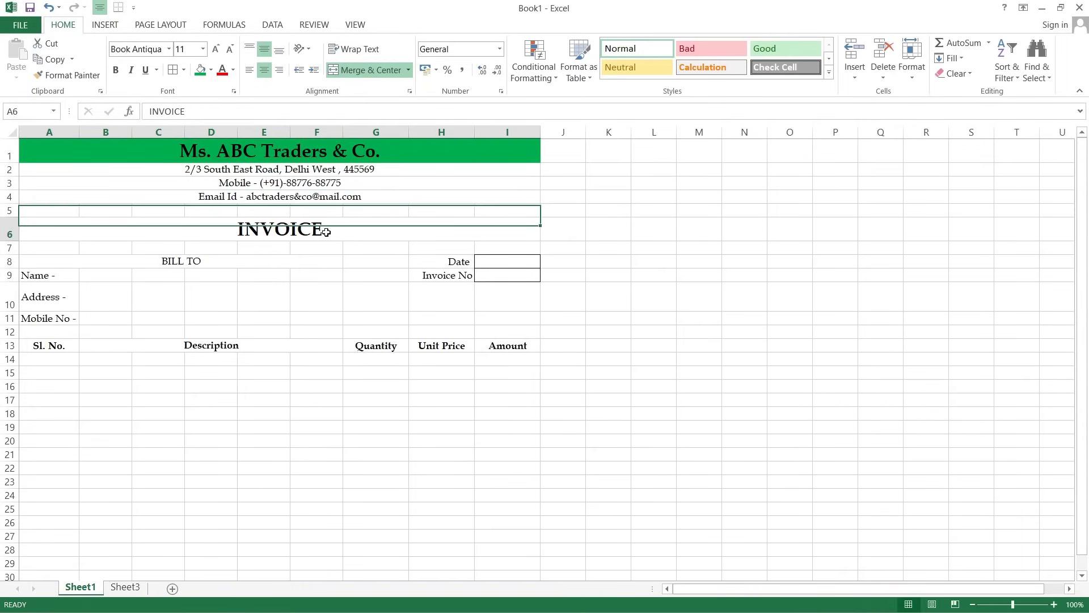
{"action": "left_click", "coordinate": [211, 70]}
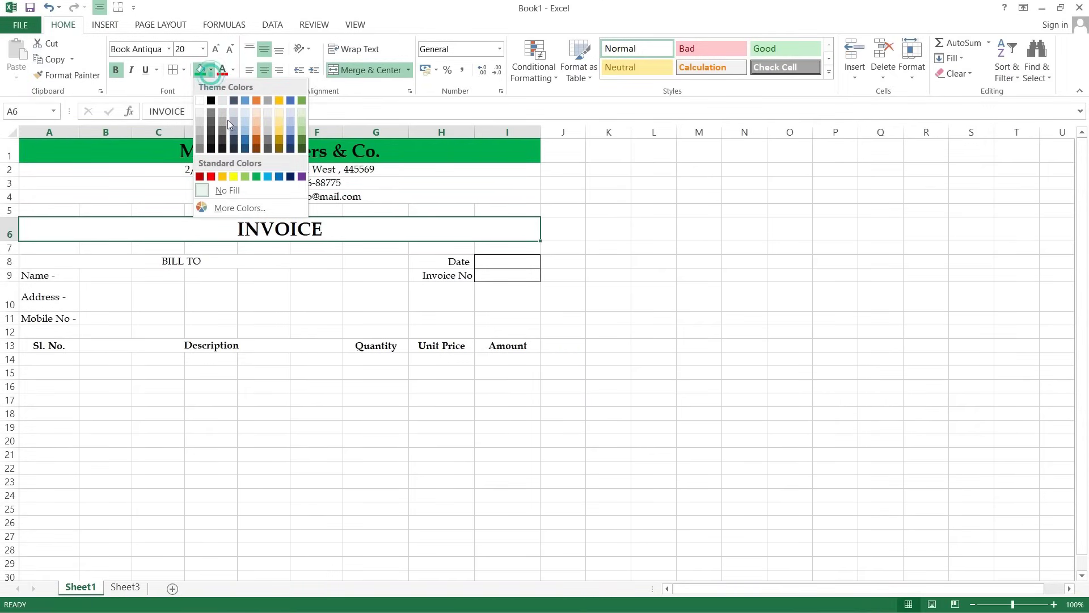
{"action": "left_click", "coordinate": [290, 177]}
{"action": "left_click", "coordinate": [233, 70]}
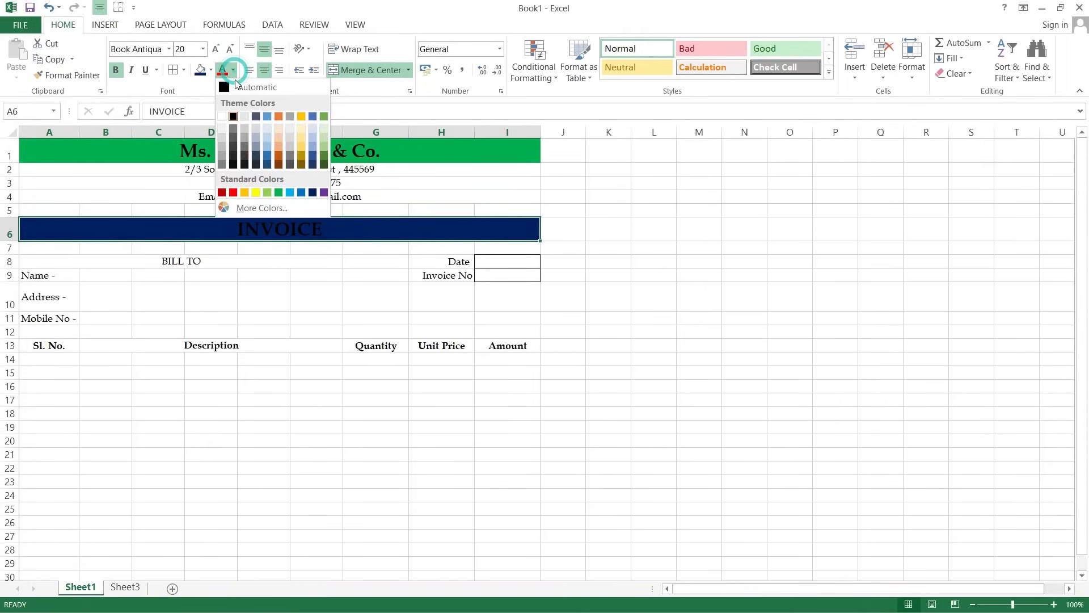
{"action": "left_click", "coordinate": [226, 118]}
Step: Make BILL TO bold white on dark blue, and bold the Date and Invoice No labels
{"action": "left_click", "coordinate": [183, 258]}
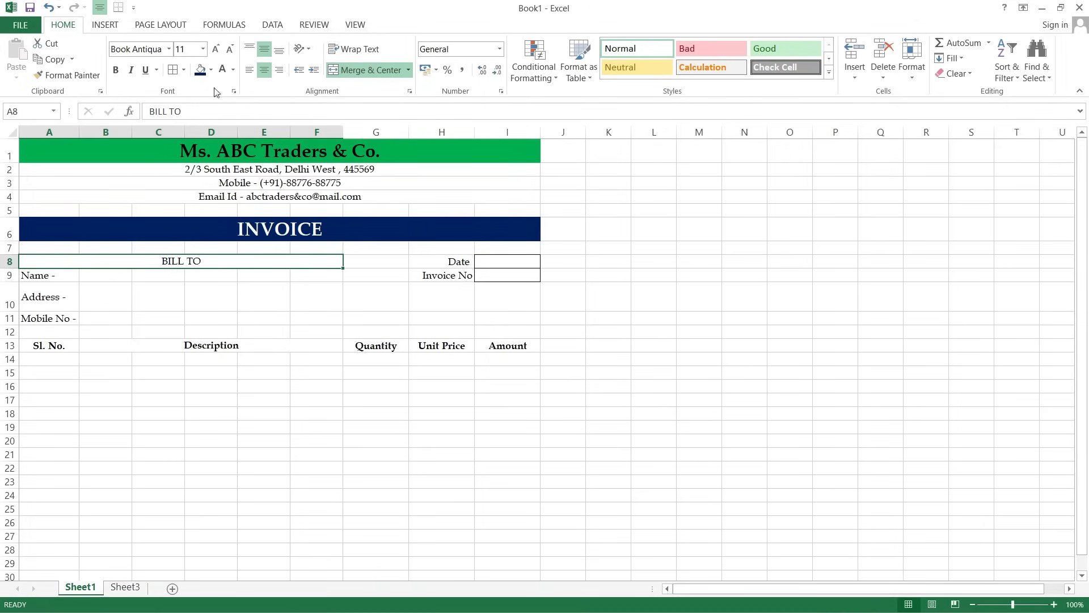
{"action": "left_click", "coordinate": [201, 70]}
{"action": "left_click", "coordinate": [222, 70]}
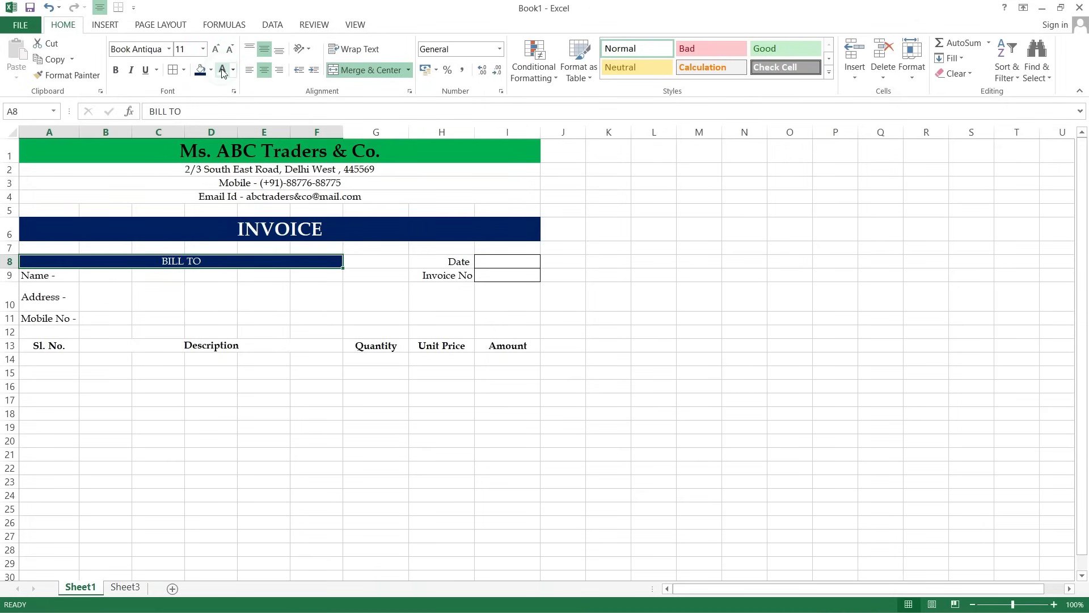
{"action": "key", "text": "ctrl+b"}
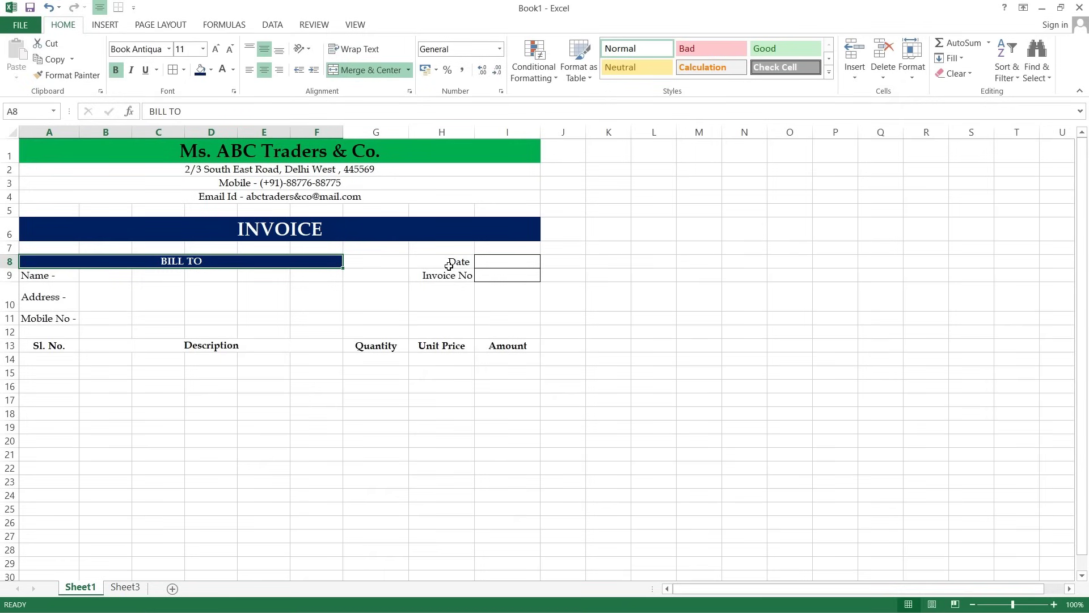
{"action": "left_click_drag", "start_coordinate": [448, 266], "coordinate": [448, 276]}
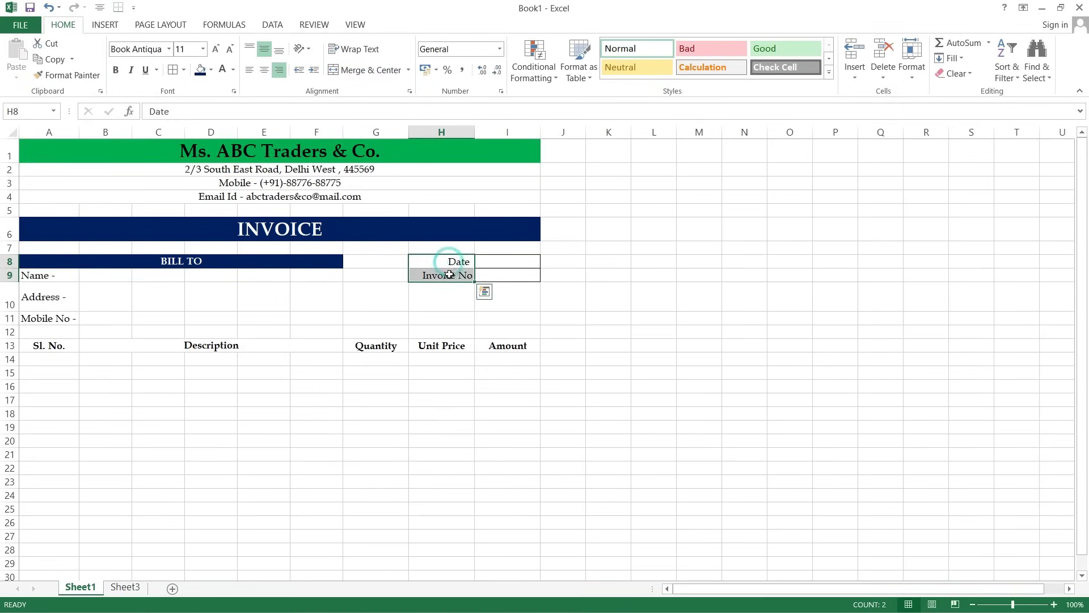
{"action": "left_click", "coordinate": [115, 69]}
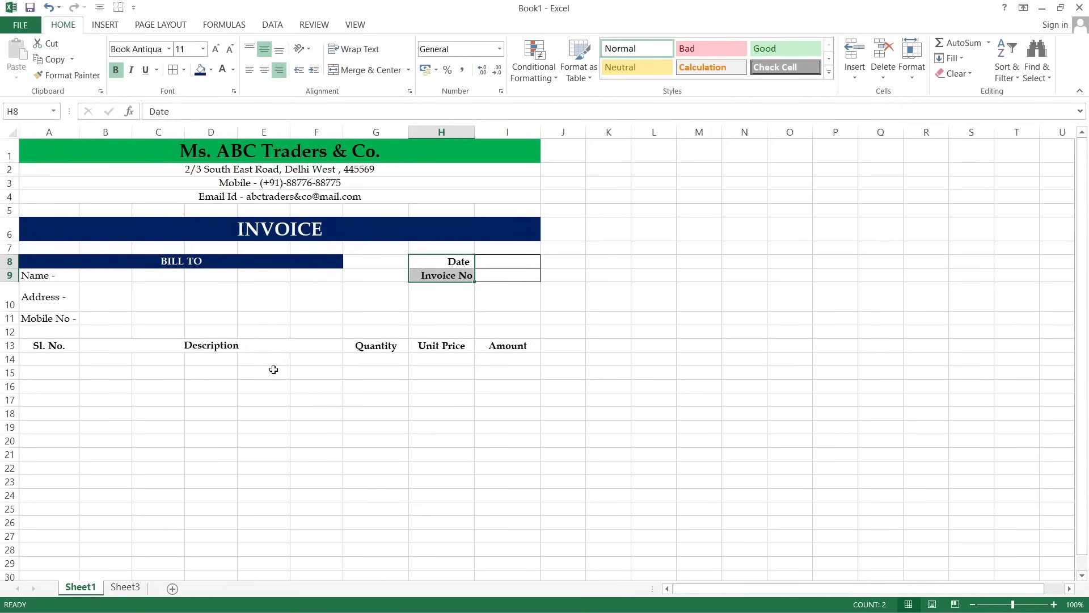
{"action": "left_click_drag", "start_coordinate": [60, 275], "coordinate": [57, 319]}
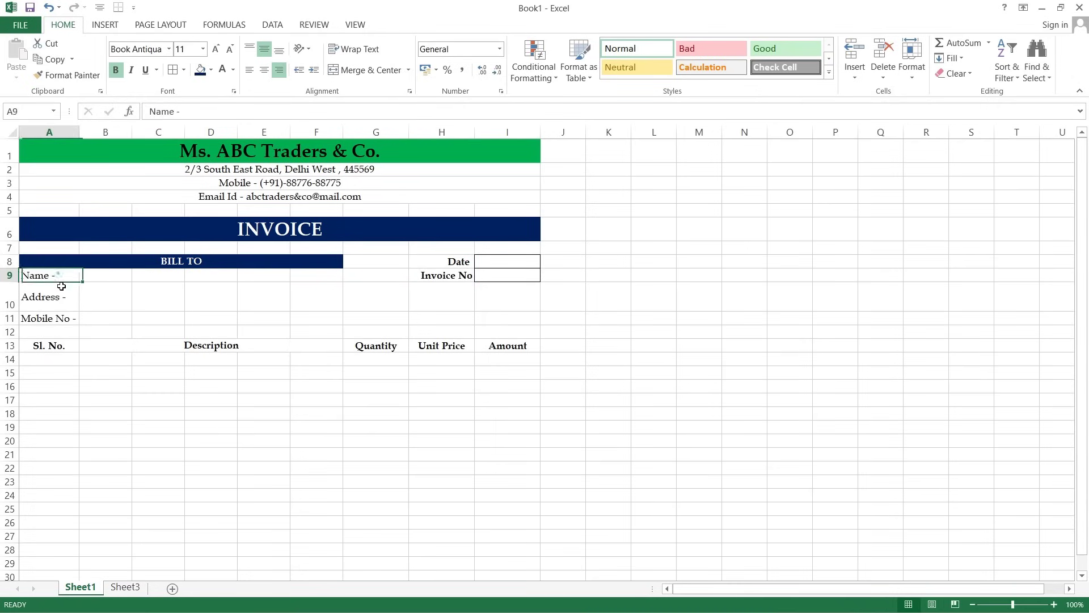
Step: Bold the Name, Address and Mobile No labels and make row 9 taller
{"action": "left_click", "coordinate": [116, 69]}
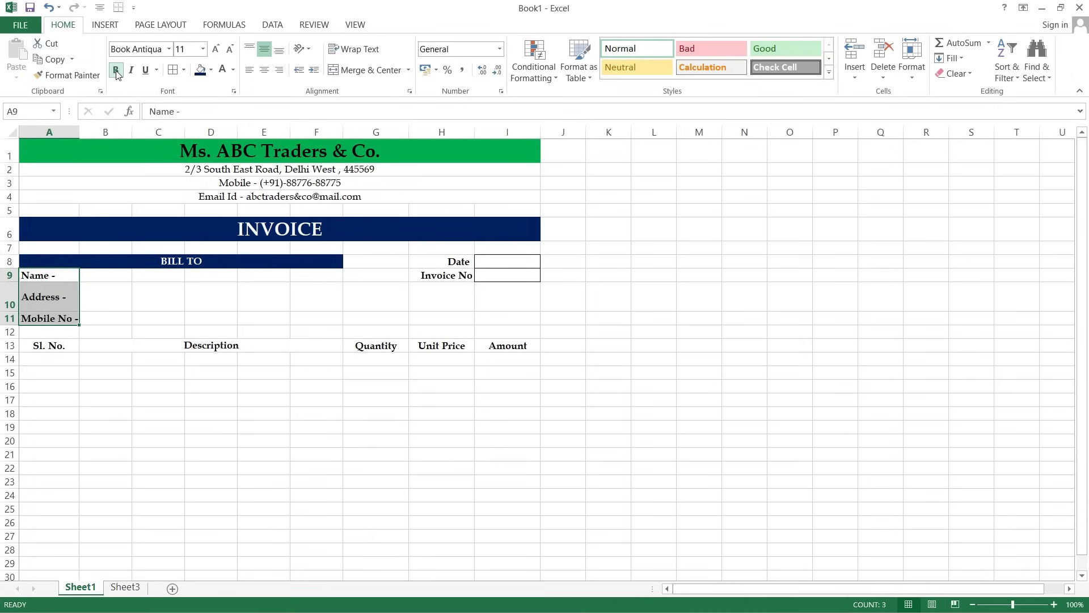
{"action": "left_click", "coordinate": [133, 295]}
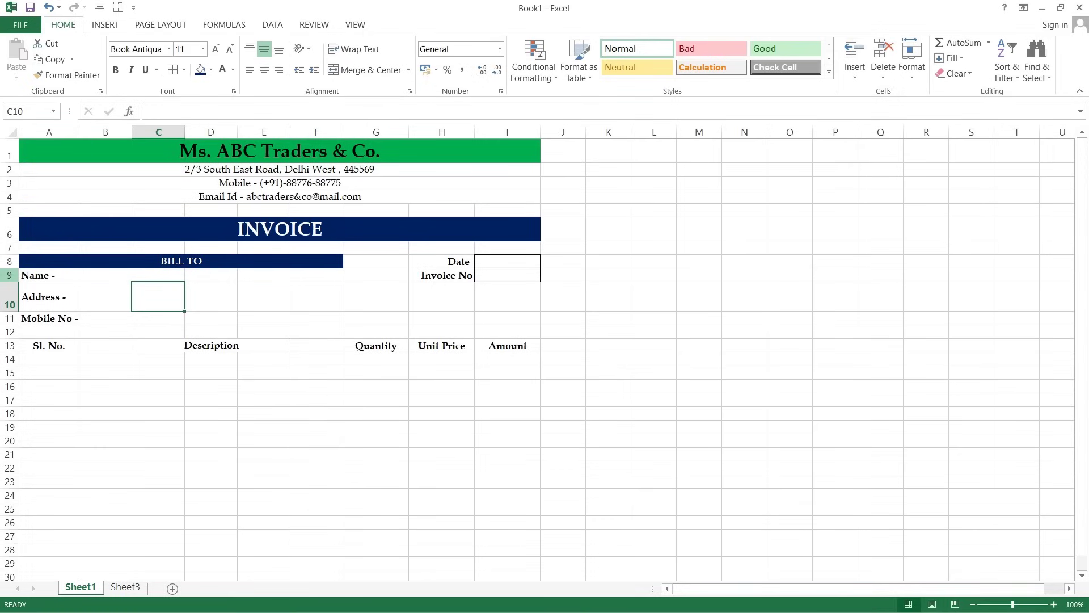
{"action": "left_click_drag", "start_coordinate": [9, 282], "coordinate": [10, 288]}
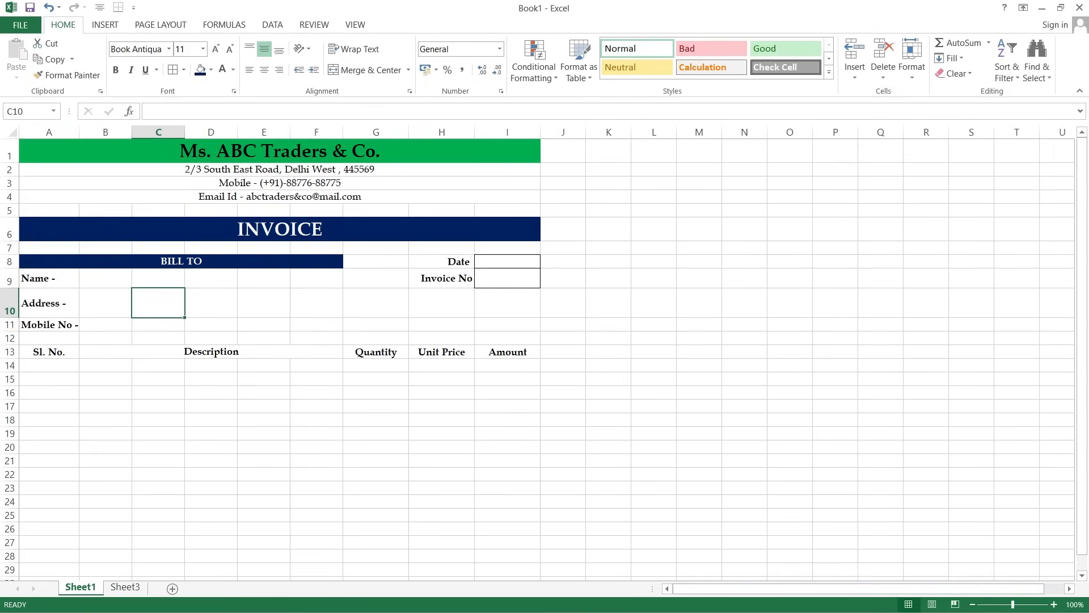
Step: Increase the height of rows 11 through 29 for the item lines
{"action": "left_click_drag", "start_coordinate": [8, 324], "coordinate": [6, 513]}
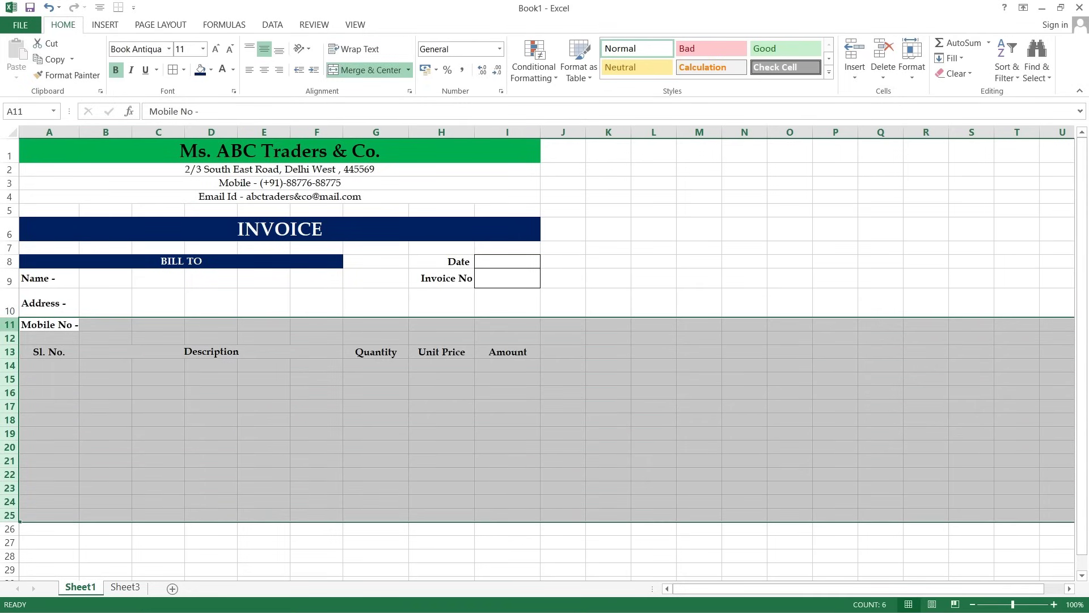
{"action": "left_click_drag", "start_coordinate": [10, 326], "coordinate": [9, 575]}
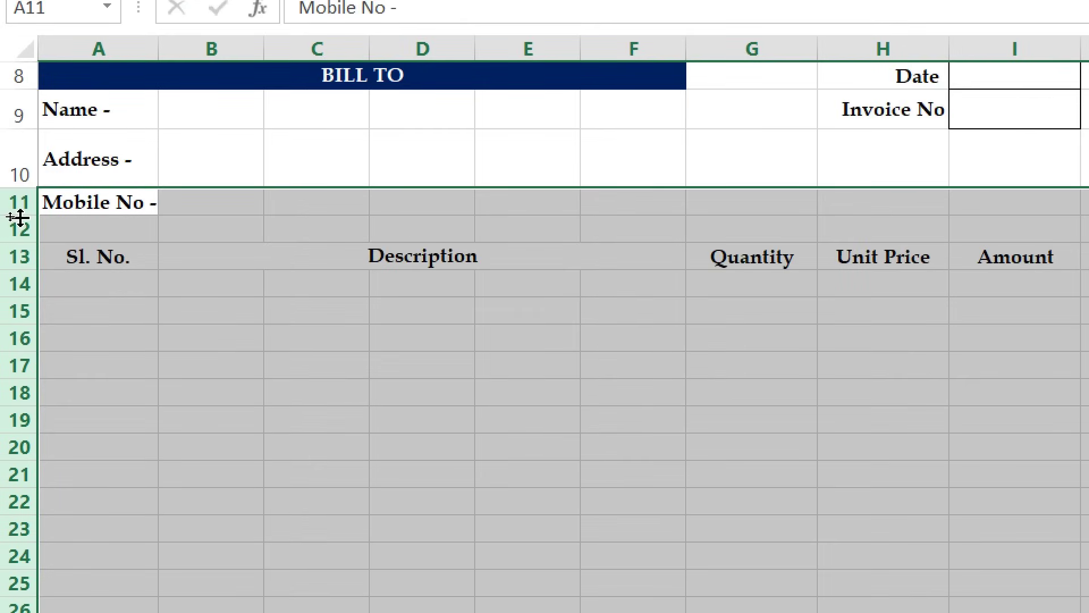
{"action": "left_click_drag", "start_coordinate": [10, 216], "coordinate": [25, 221]}
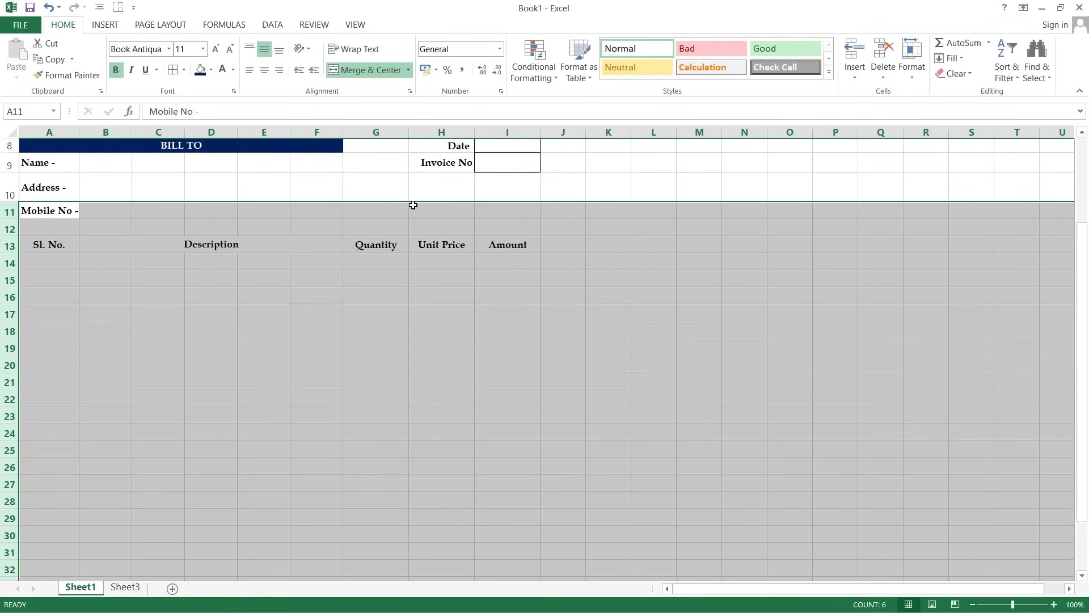
{"action": "left_click", "coordinate": [413, 205]}
{"action": "scroll", "coordinate": [355, 295], "scroll_direction": "up", "scroll_amount": 3}
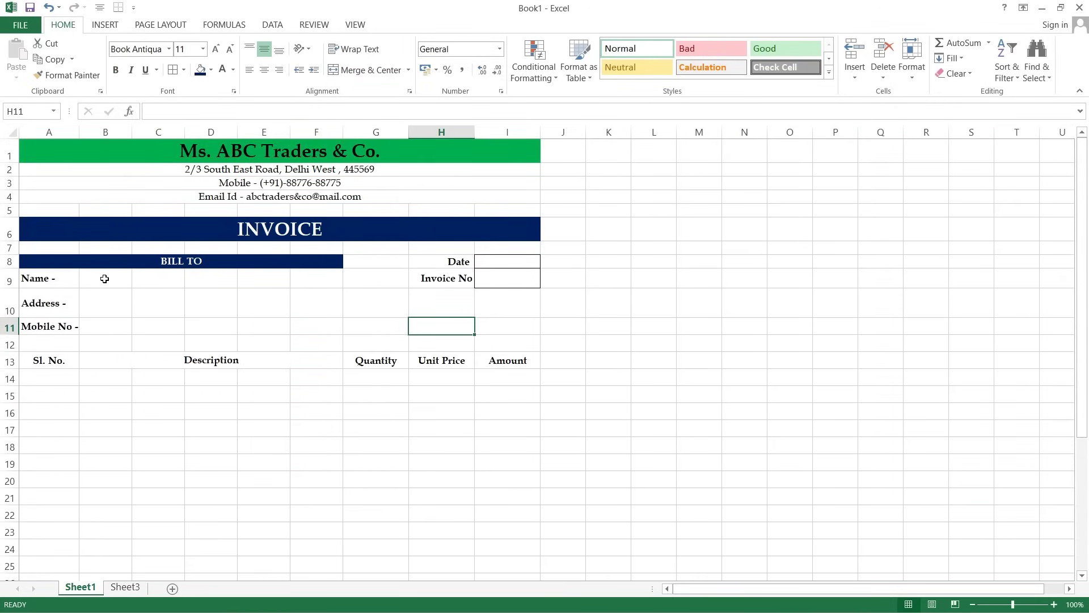
Step: Merge B9:F9, B10:F10 and B11:F11 into single entry cells and make row 8 taller
{"action": "left_click_drag", "start_coordinate": [105, 279], "coordinate": [323, 276]}
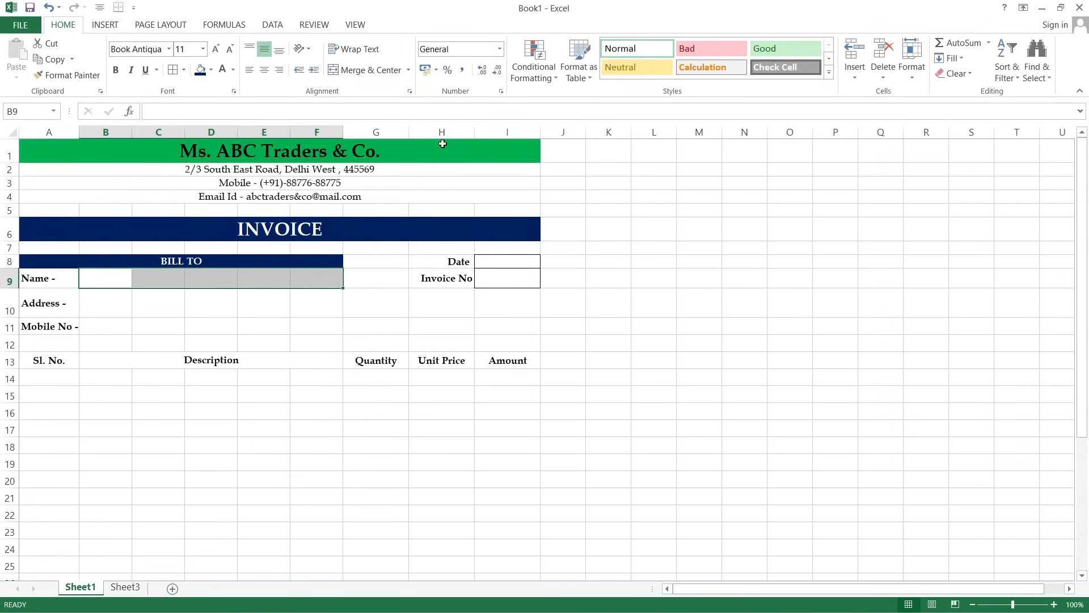
{"action": "left_click", "coordinate": [366, 69]}
{"action": "left_click_drag", "start_coordinate": [107, 301], "coordinate": [317, 301]}
{"action": "left_click", "coordinate": [363, 70]}
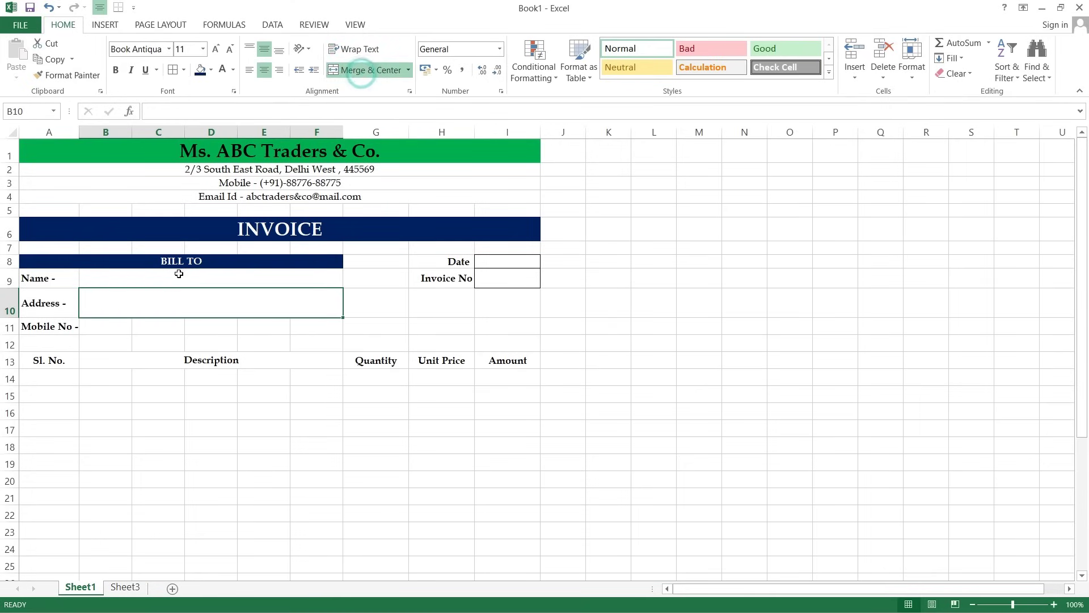
{"action": "left_click_drag", "start_coordinate": [101, 327], "coordinate": [335, 327]}
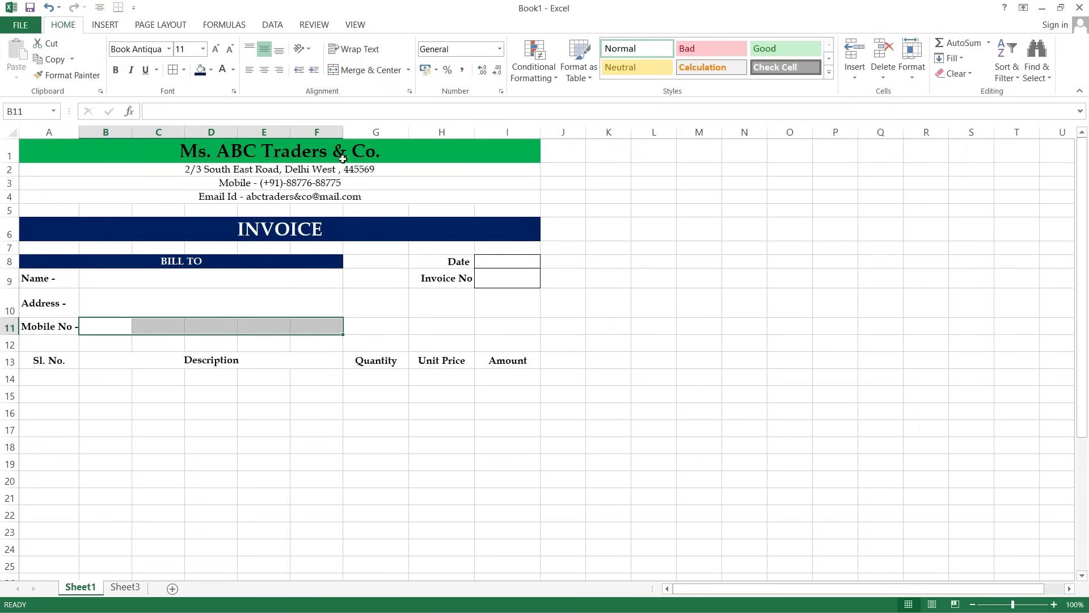
{"action": "left_click", "coordinate": [366, 69]}
{"action": "left_click", "coordinate": [298, 406]}
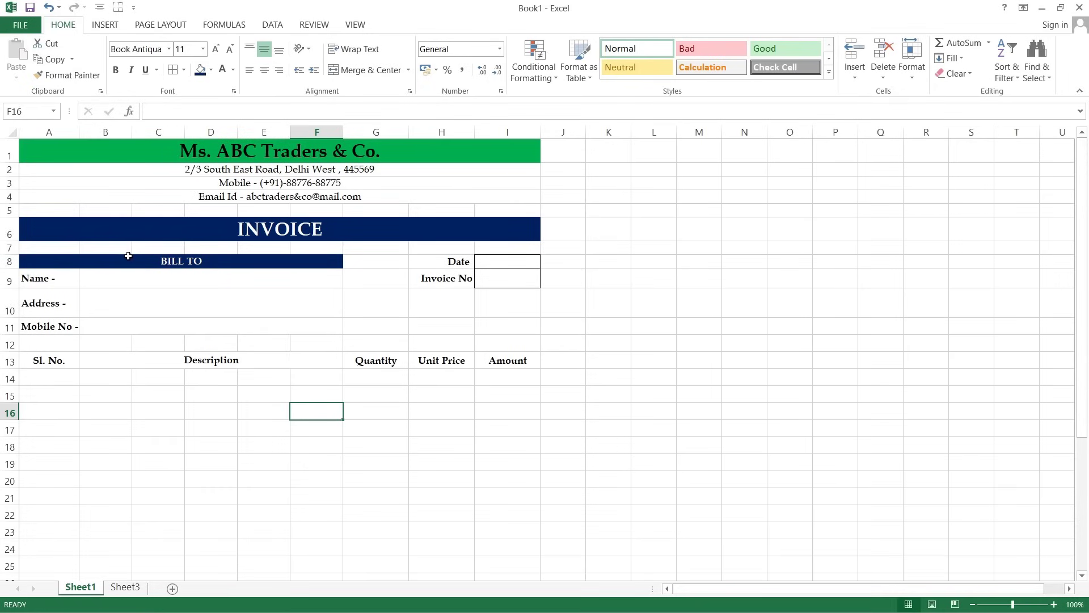
{"action": "left_click_drag", "start_coordinate": [18, 267], "coordinate": [18, 274]}
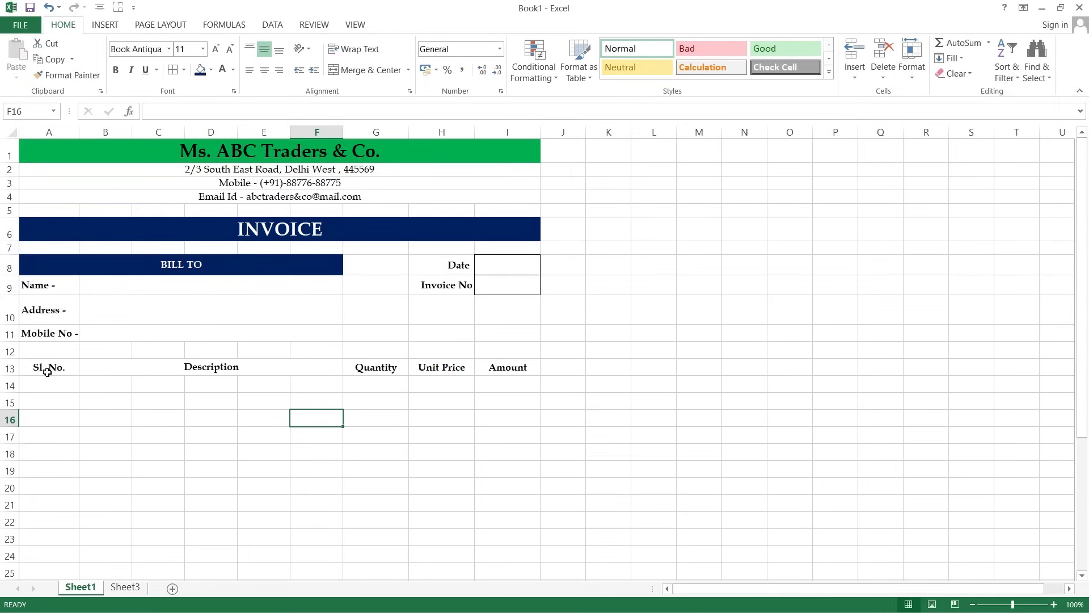
Step: Put outside borders around the Sl. No. column and the Description block, rows 13–24
{"action": "left_click_drag", "start_coordinate": [47, 372], "coordinate": [67, 562]}
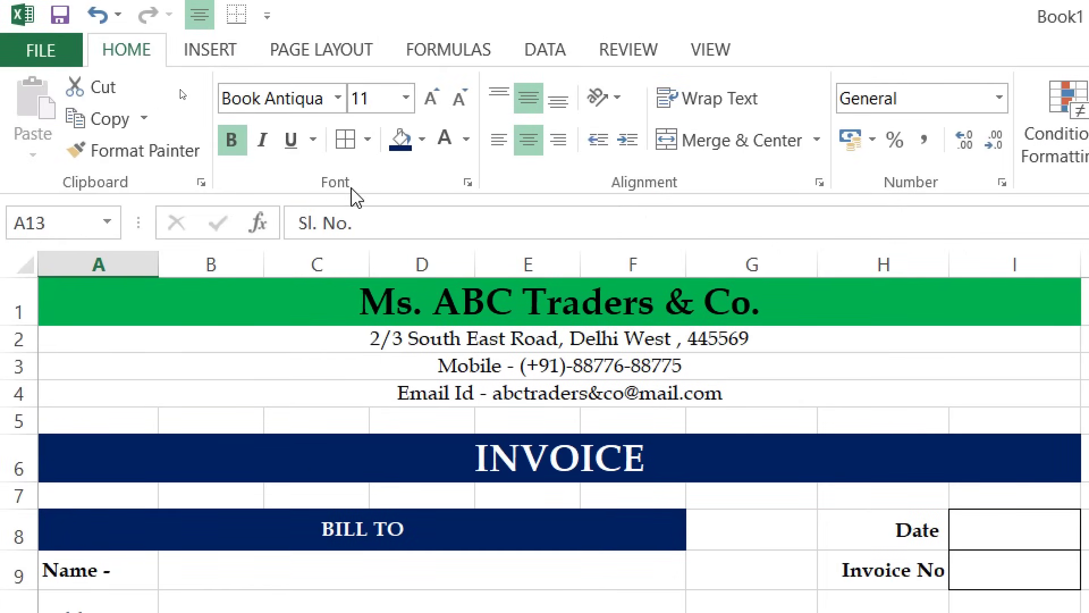
{"action": "left_click", "coordinate": [368, 142]}
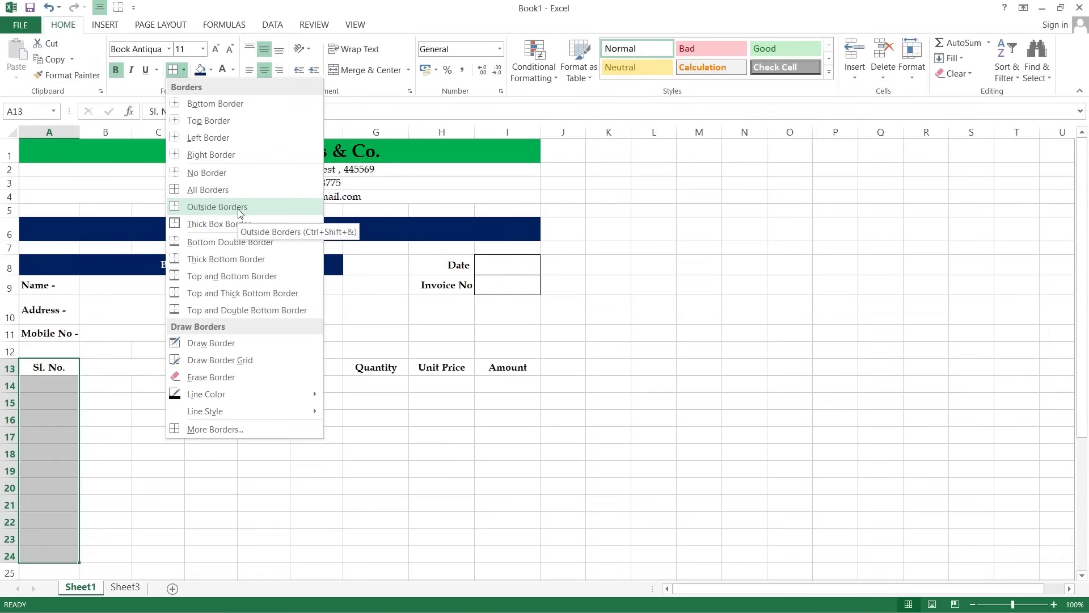
{"action": "left_click", "coordinate": [238, 207]}
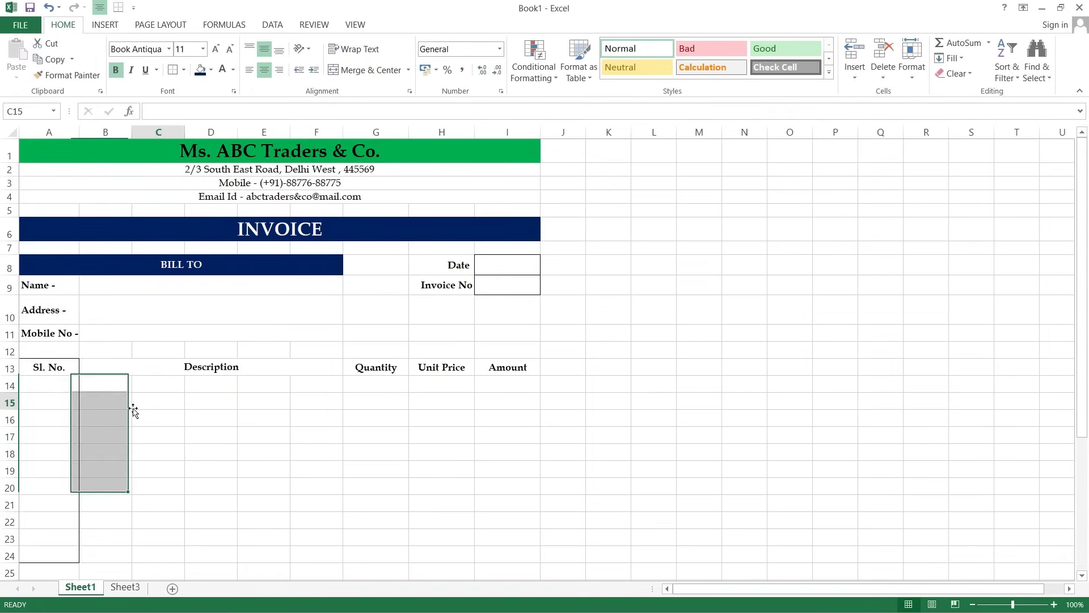
{"action": "left_click", "coordinate": [139, 403]}
{"action": "left_click_drag", "start_coordinate": [129, 375], "coordinate": [246, 554]}
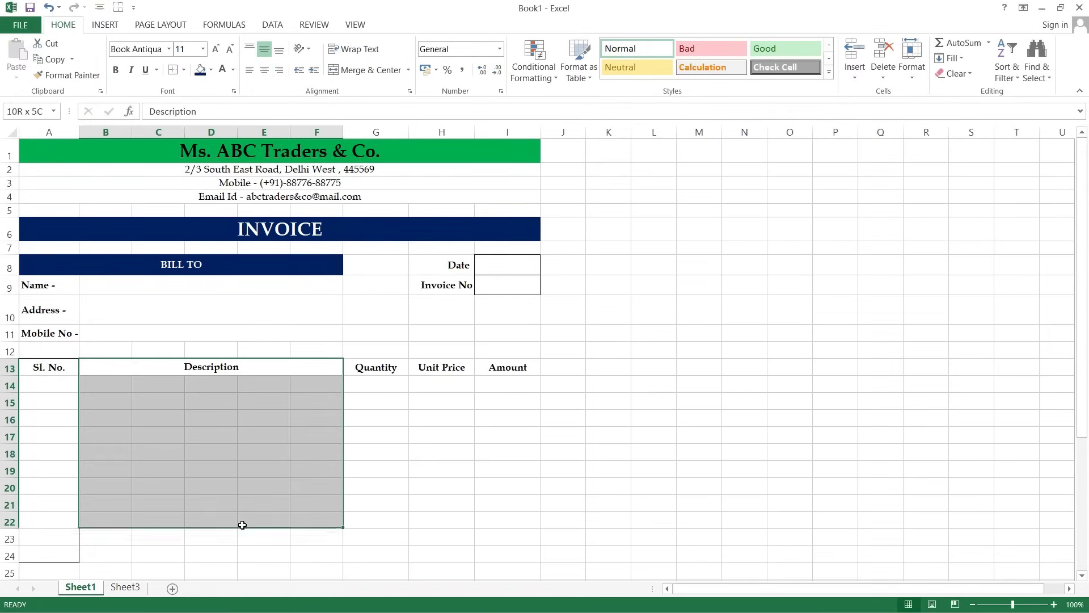
{"action": "left_click", "coordinate": [173, 70]}
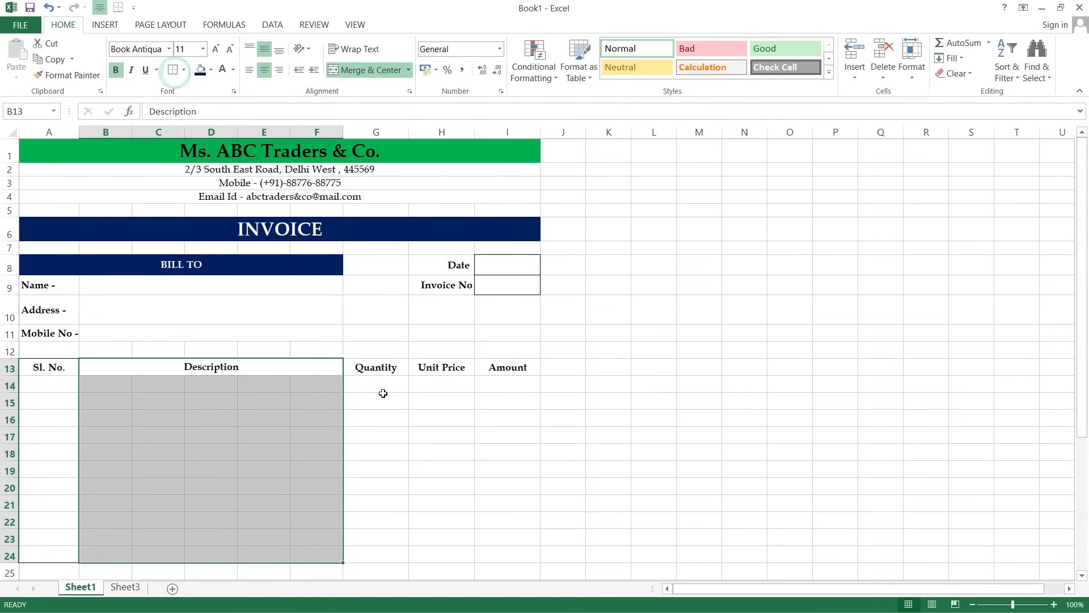
Step: Box in the Quantity, Unit Price and Amount columns the same way
{"action": "left_click_drag", "start_coordinate": [375, 368], "coordinate": [399, 547]}
{"action": "left_click", "coordinate": [173, 70]}
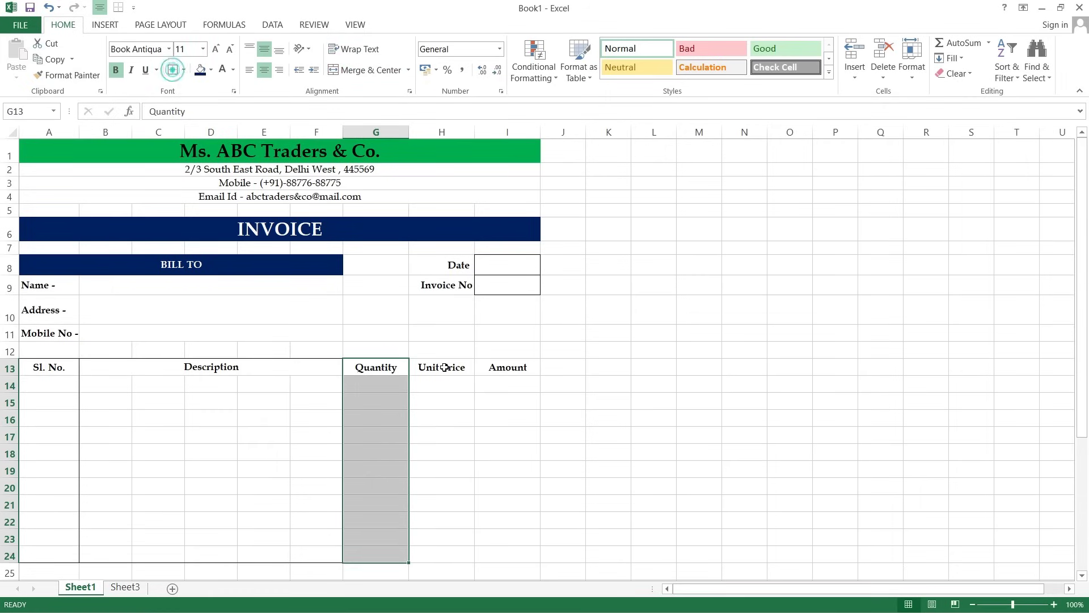
{"action": "left_click_drag", "start_coordinate": [444, 367], "coordinate": [459, 551]}
{"action": "left_click", "coordinate": [173, 69]}
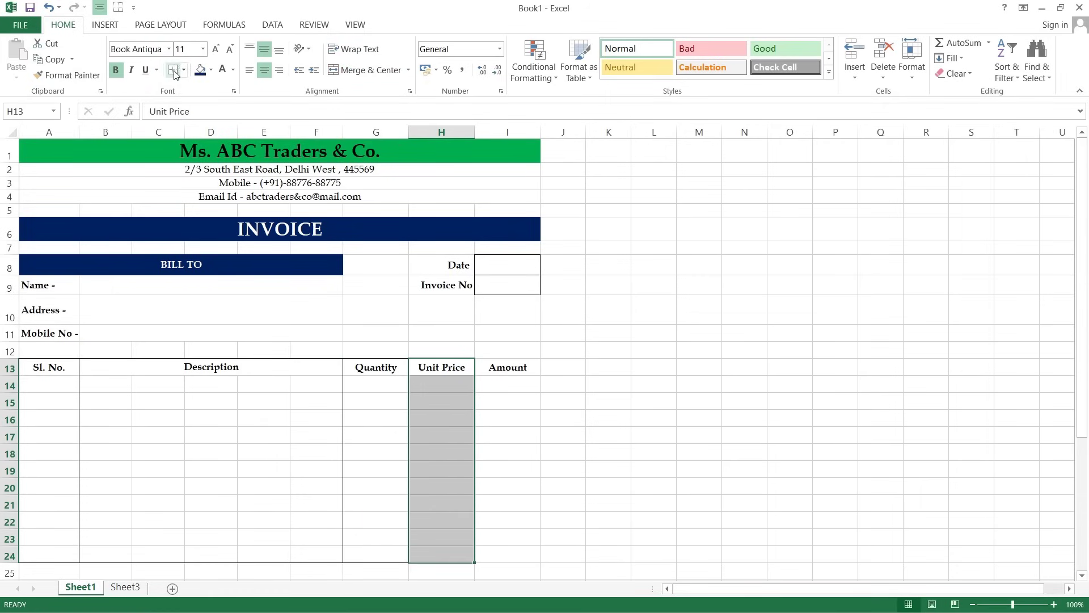
{"action": "left_click_drag", "start_coordinate": [504, 363], "coordinate": [519, 553]}
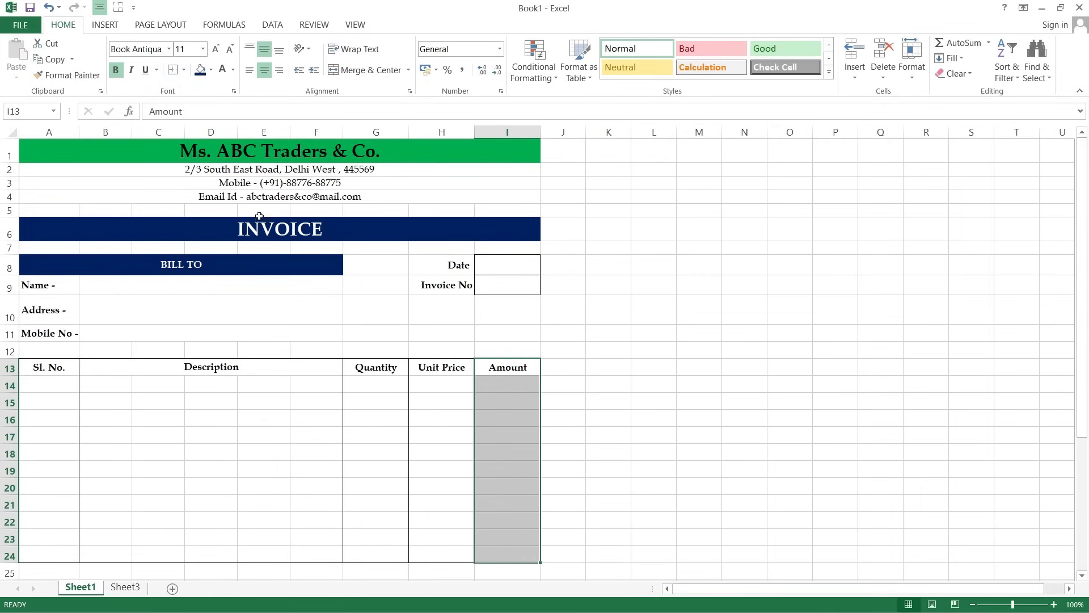
{"action": "left_click", "coordinate": [173, 69]}
{"action": "left_click_drag", "start_coordinate": [44, 364], "coordinate": [500, 362]}
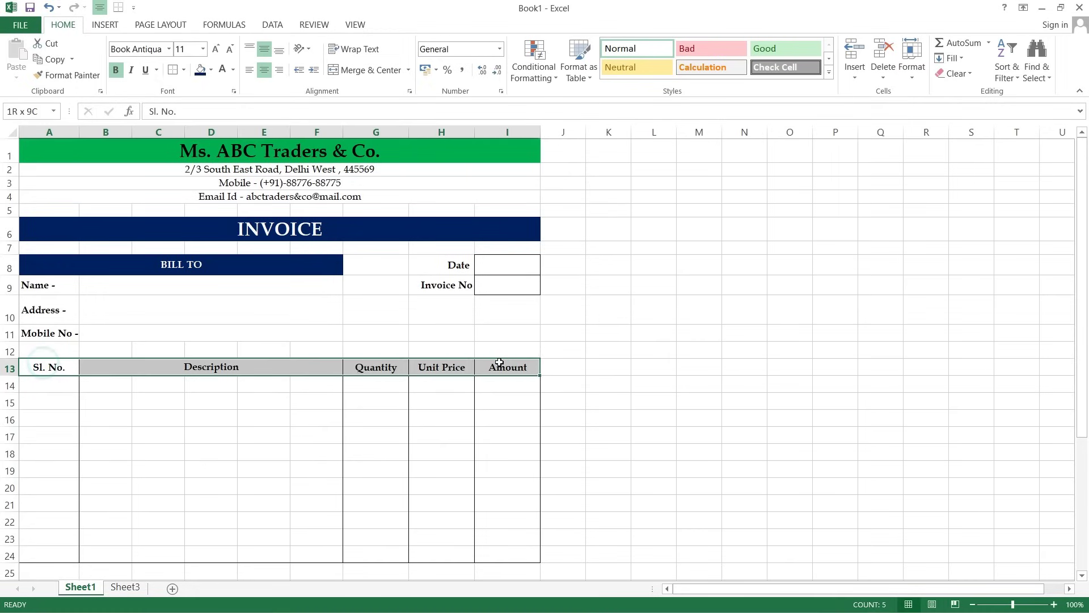
Step: Add a border around the A13:I13 header row
{"action": "left_click", "coordinate": [174, 70]}
{"action": "left_click", "coordinate": [280, 437]}
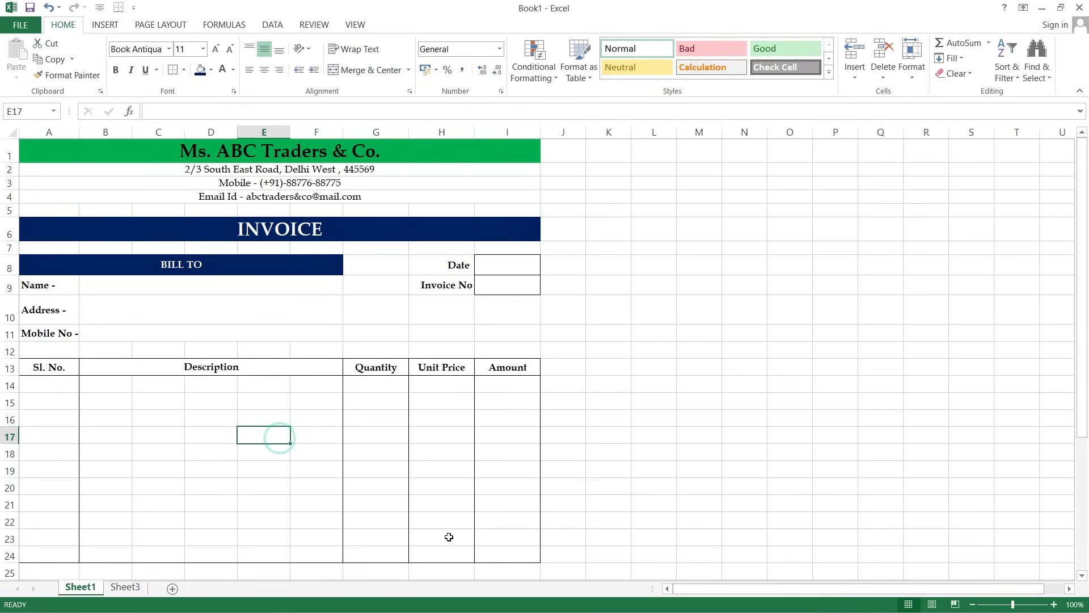
{"action": "scroll", "coordinate": [444, 526], "scroll_direction": "down", "scroll_amount": 1}
{"action": "scroll", "coordinate": [444, 528], "scroll_direction": "down", "scroll_amount": 1}
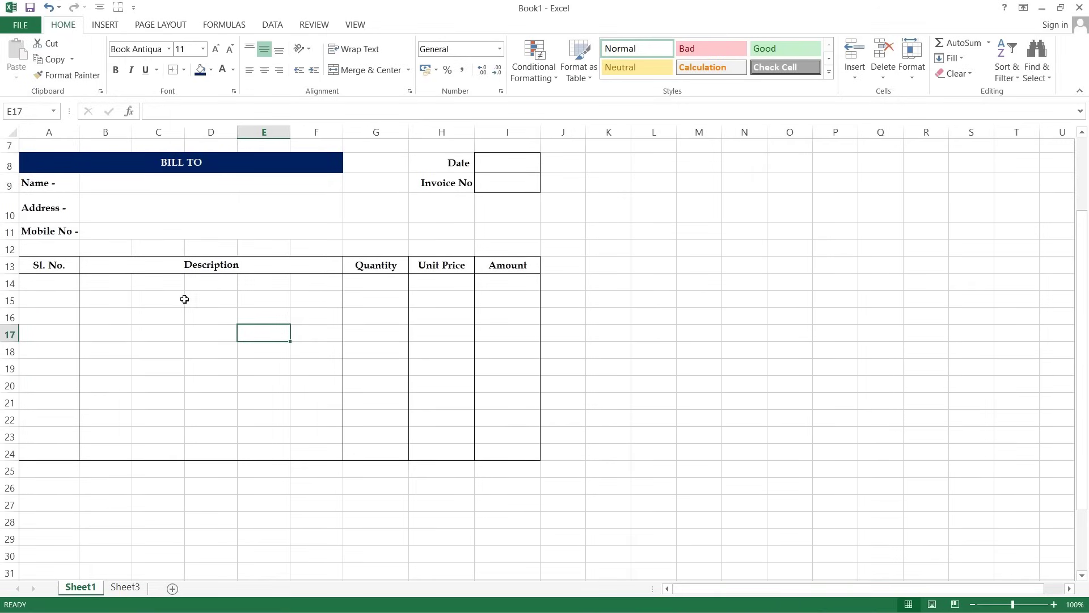
Step: Fill the header row from Sl. No. to Amount with light orange
{"action": "left_click_drag", "start_coordinate": [52, 265], "coordinate": [507, 264]}
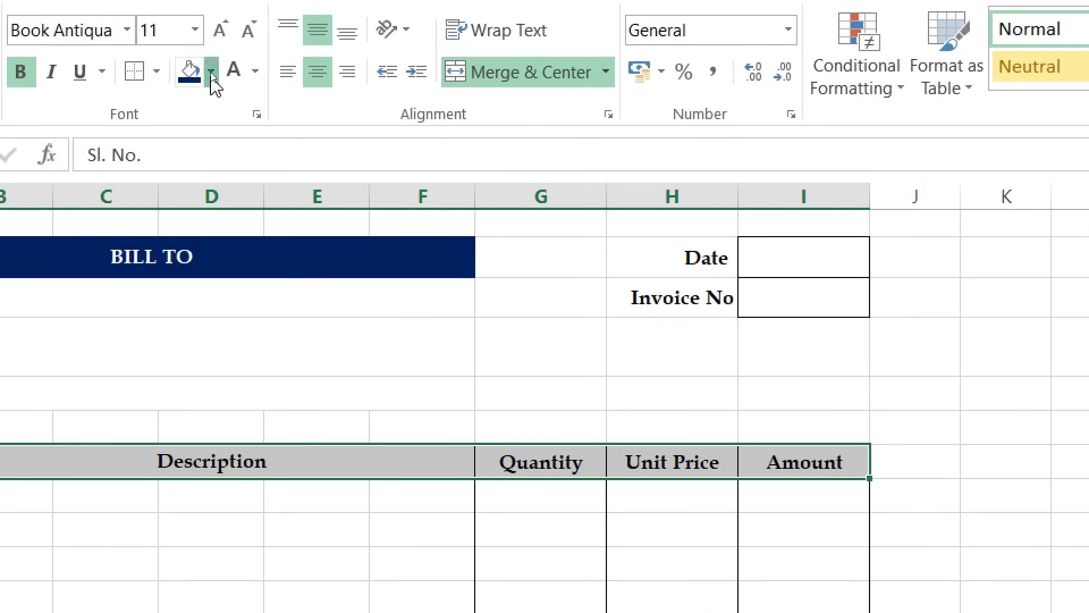
{"action": "left_click", "coordinate": [211, 72]}
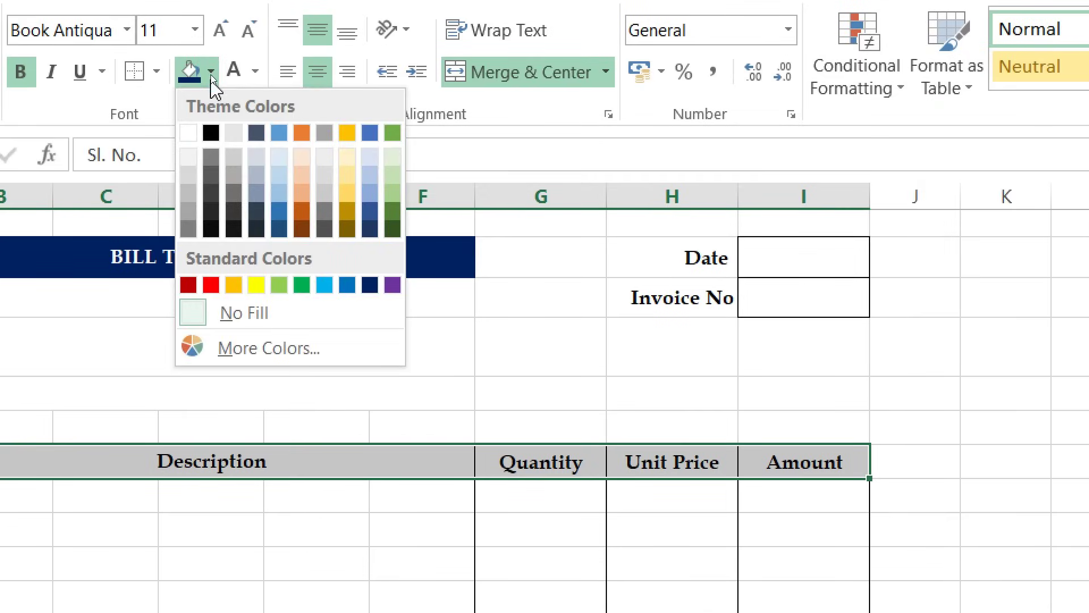
{"action": "left_click", "coordinate": [302, 158]}
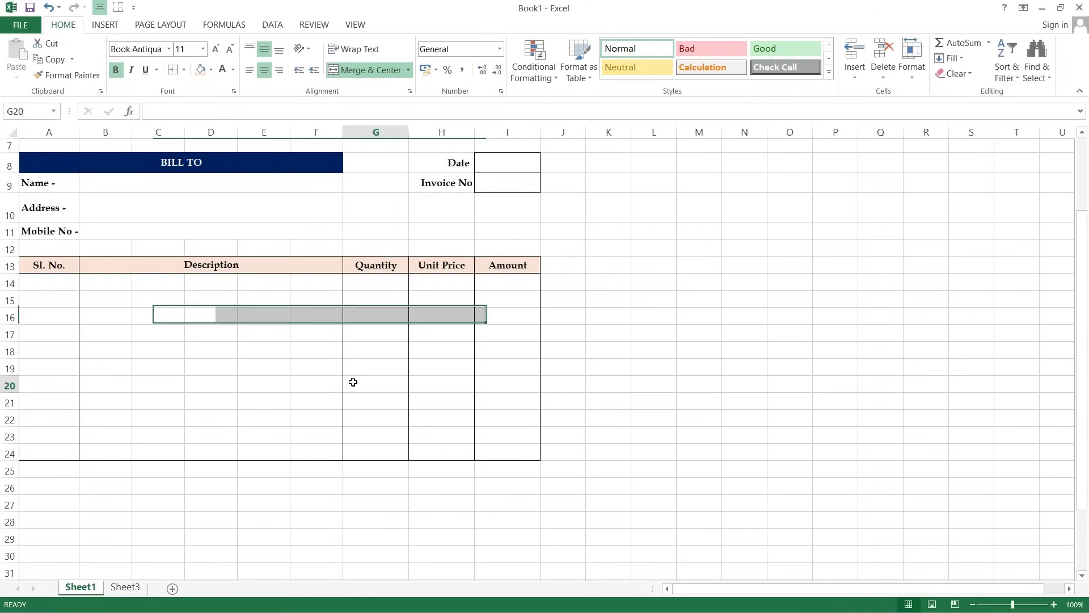
{"action": "scroll", "coordinate": [353, 382], "scroll_direction": "up", "scroll_amount": 2}
{"action": "scroll", "coordinate": [420, 450], "scroll_direction": "down", "scroll_amount": 1}
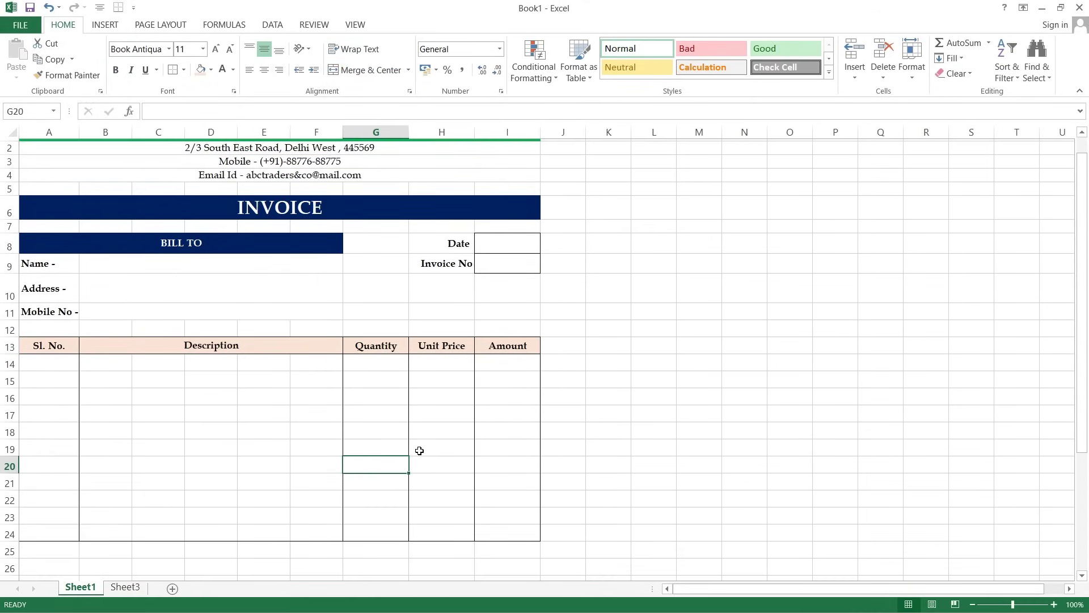
{"action": "scroll", "coordinate": [409, 454], "scroll_direction": "down", "scroll_amount": 1}
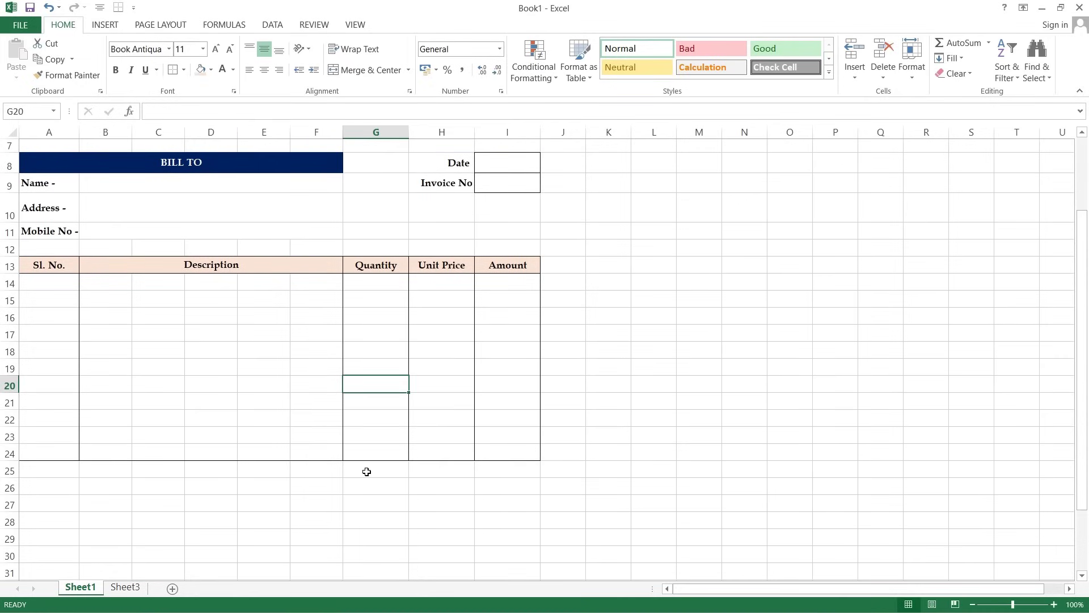
Step: Merge G25:H25 and G26:H26 and label them Total Amount and CGST (9%)
{"action": "left_click_drag", "start_coordinate": [366, 472], "coordinate": [433, 470]}
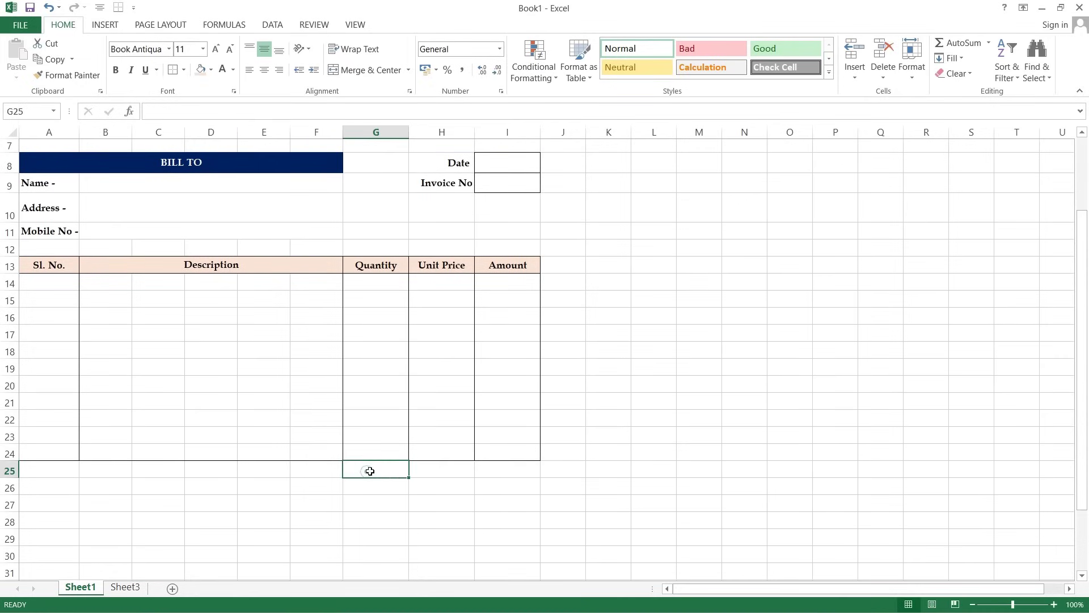
{"action": "left_click", "coordinate": [363, 78]}
{"action": "type", "text": "Total "}
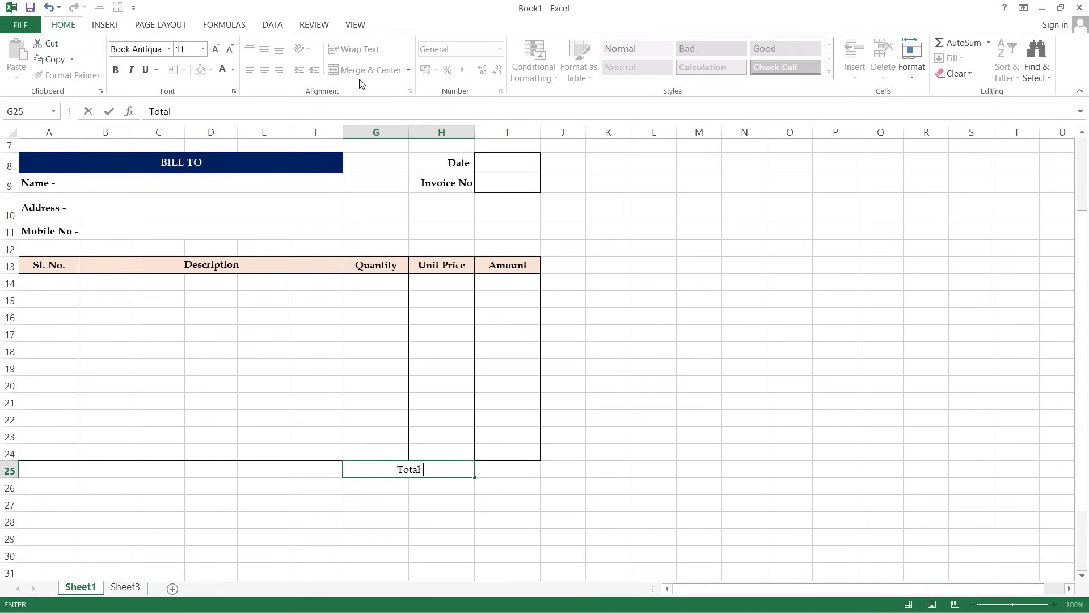
{"action": "type", "text": "Amount"}
{"action": "key", "text": "Return"}
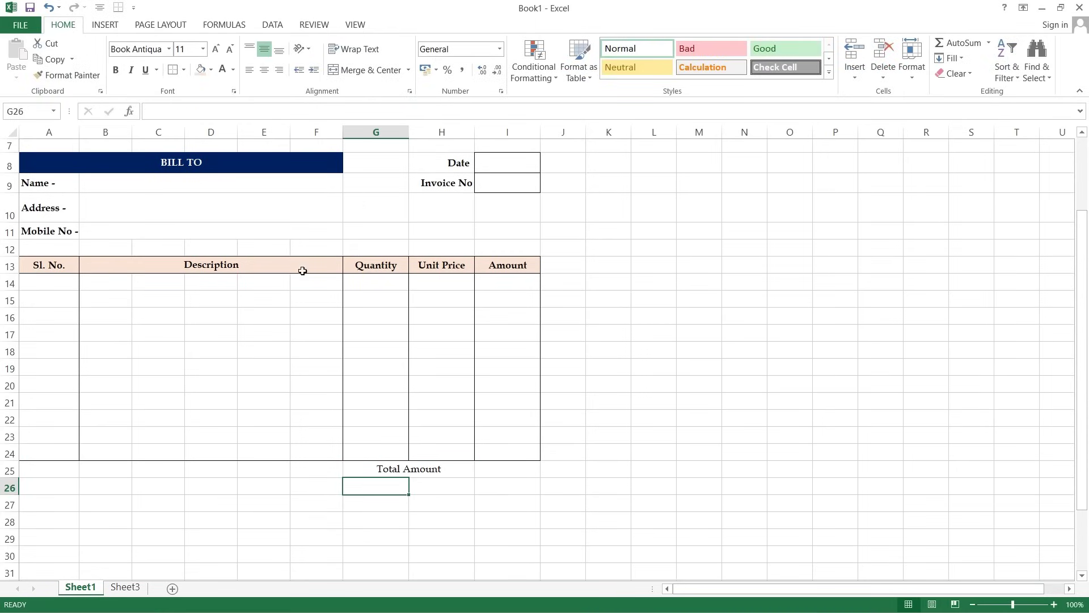
{"action": "left_click_drag", "start_coordinate": [369, 485], "coordinate": [440, 486]}
{"action": "left_click", "coordinate": [366, 70]}
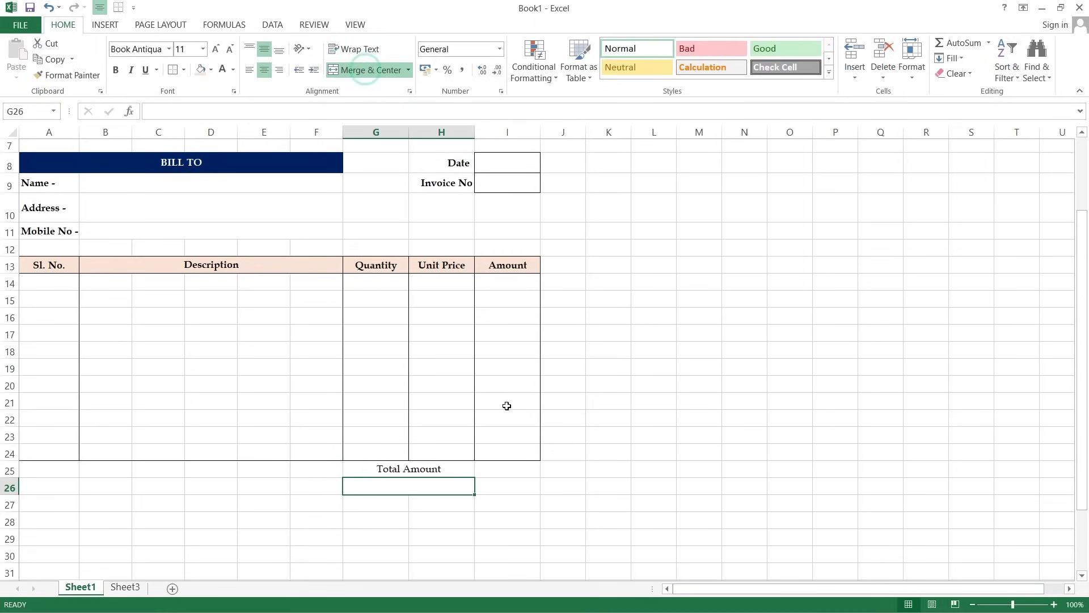
{"action": "type", "text": "C"}
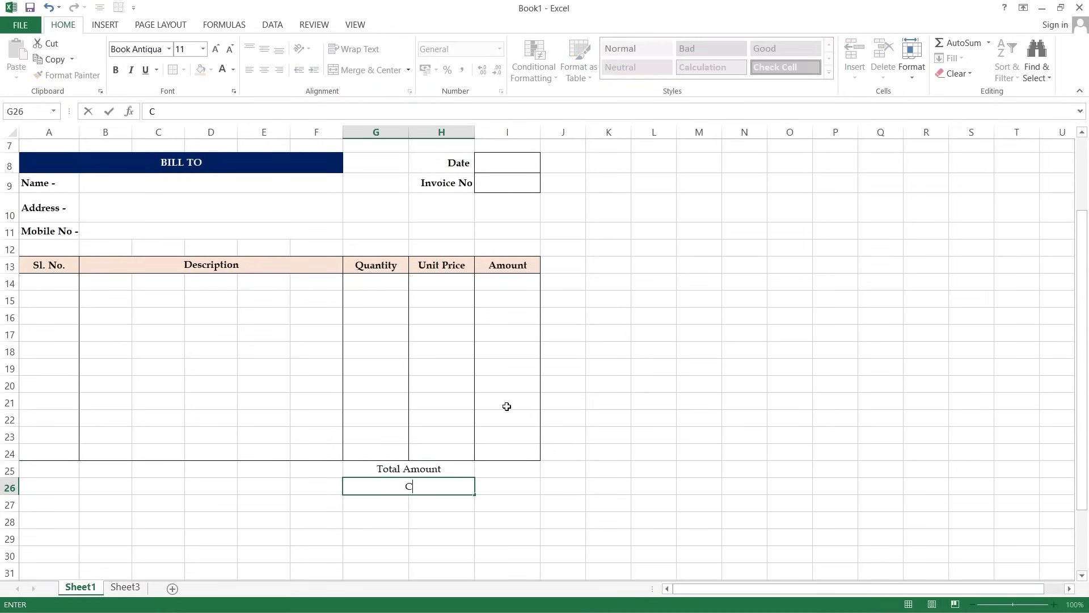
{"action": "type", "text": "GST ("}
{"action": "type", "text": "9%)"}
{"action": "key", "text": "Return"}
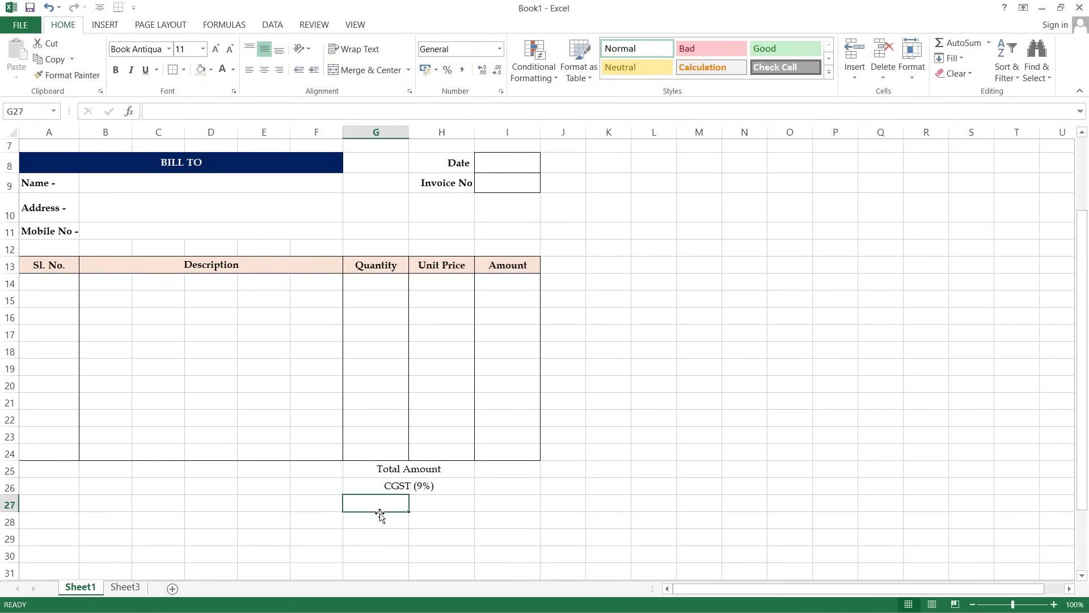
Step: Merge G27:H27 and G28:H28 and label them SGST (9%) and Grand Total
{"action": "left_click_drag", "start_coordinate": [371, 503], "coordinate": [434, 503]}
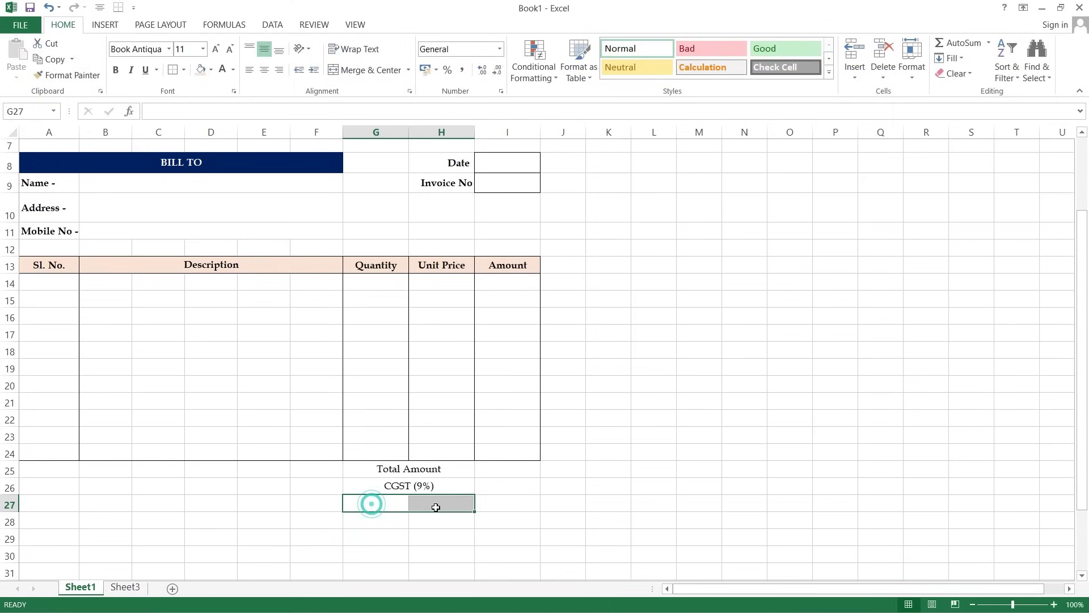
{"action": "left_click", "coordinate": [368, 69]}
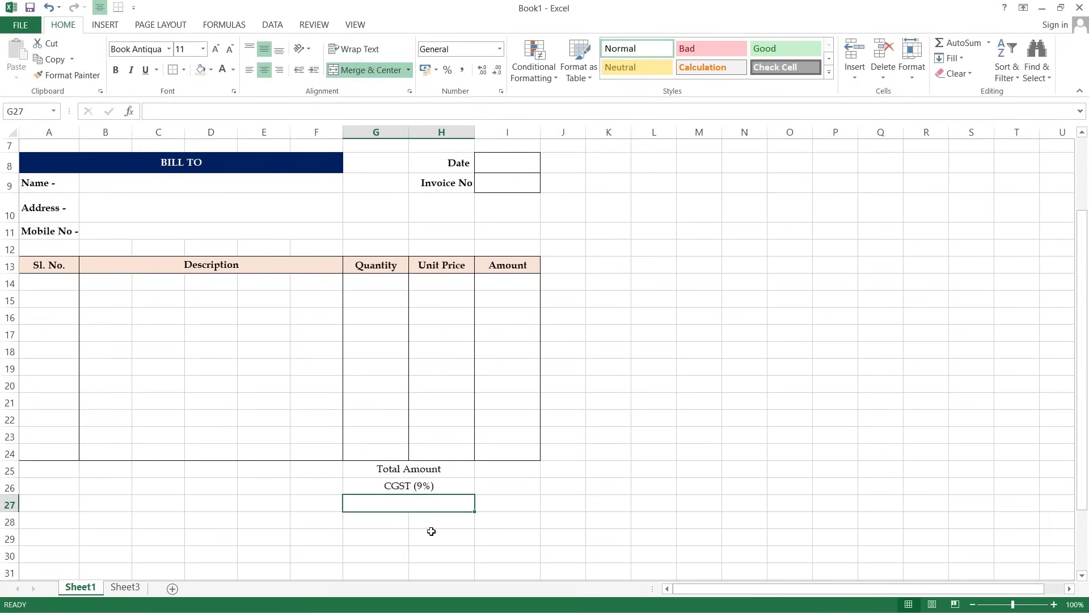
{"action": "type", "text": "SGST "}
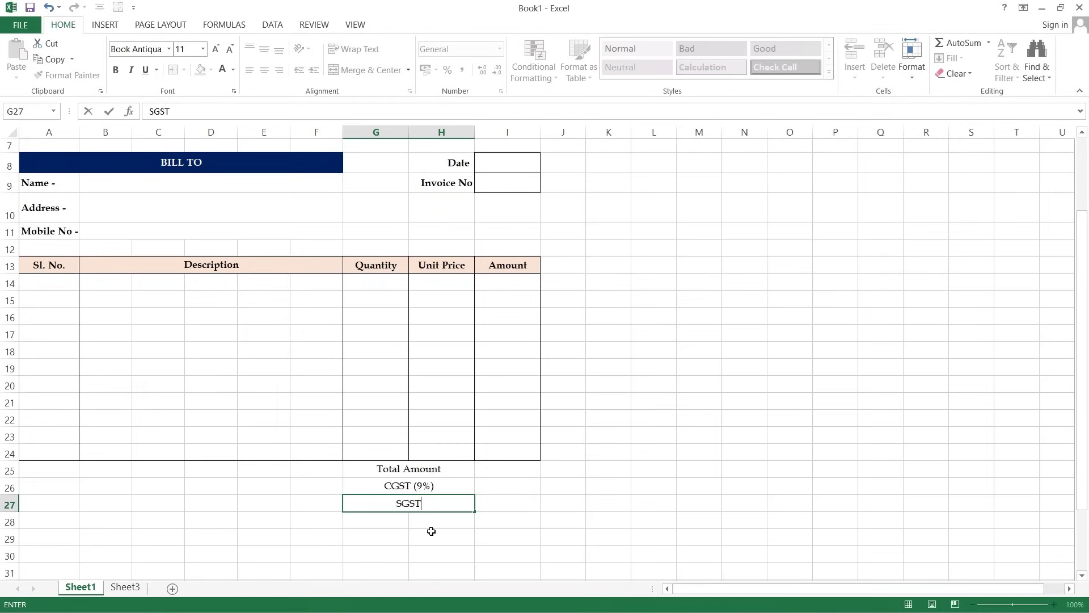
{"action": "type", "text": "("}
{"action": "type", "text": "9%"}
{"action": "type", "text": ")"}
{"action": "key", "text": "Return"}
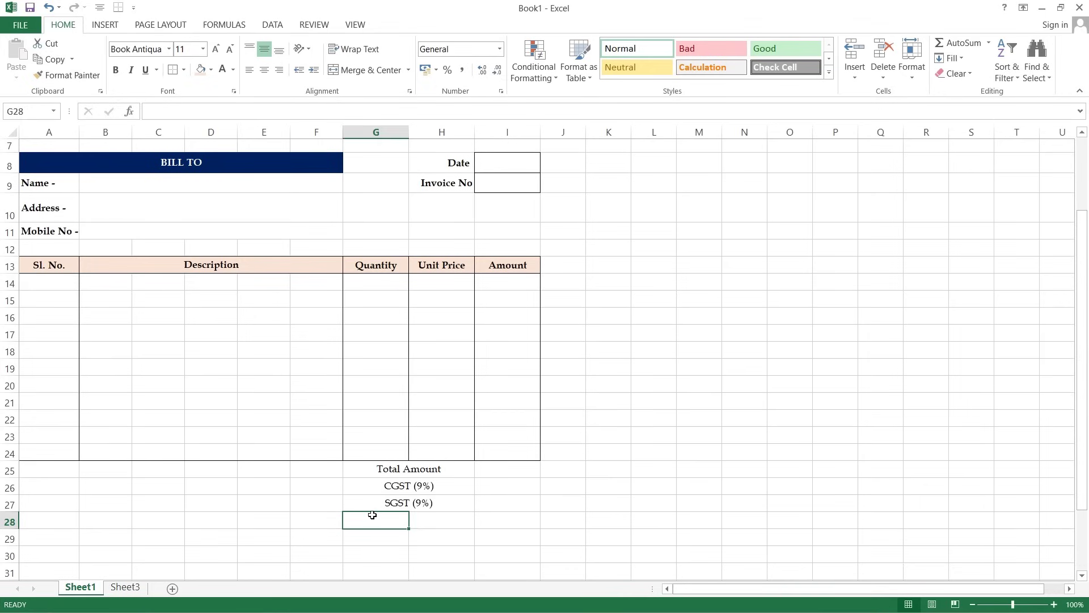
{"action": "left_click_drag", "start_coordinate": [369, 519], "coordinate": [432, 519]}
{"action": "left_click", "coordinate": [363, 71]}
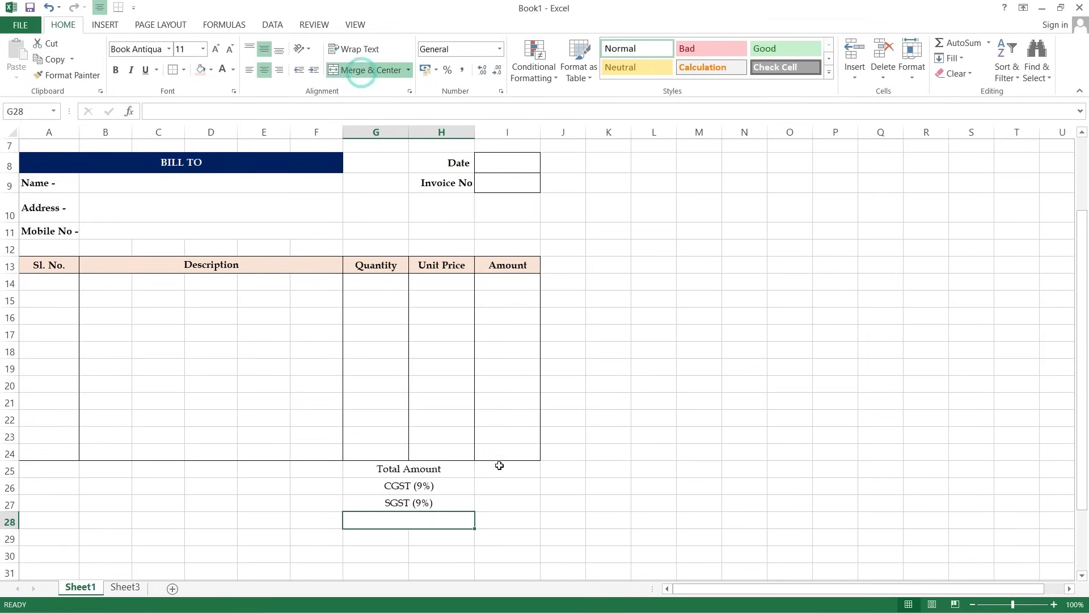
{"action": "type", "text": "Grand Total"}
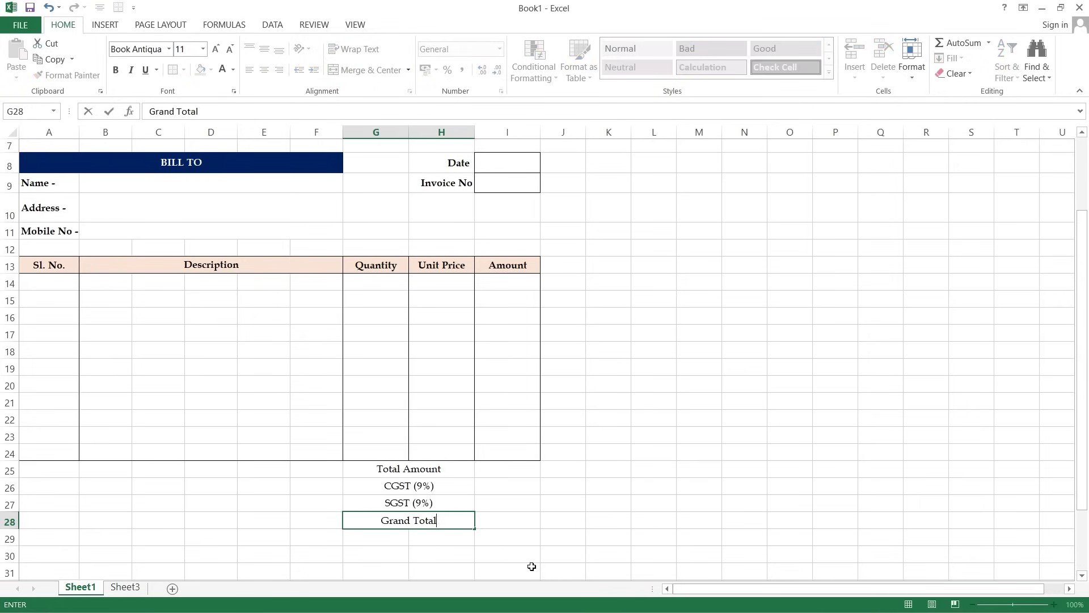
{"action": "key", "text": "Tab"}
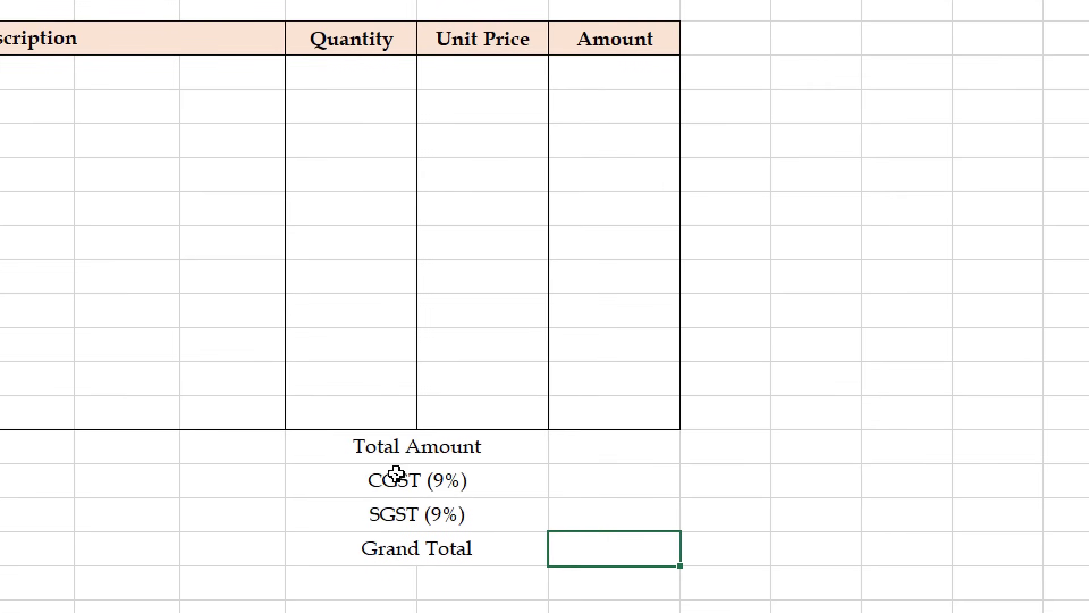
{"action": "left_click_drag", "start_coordinate": [397, 474], "coordinate": [440, 521]}
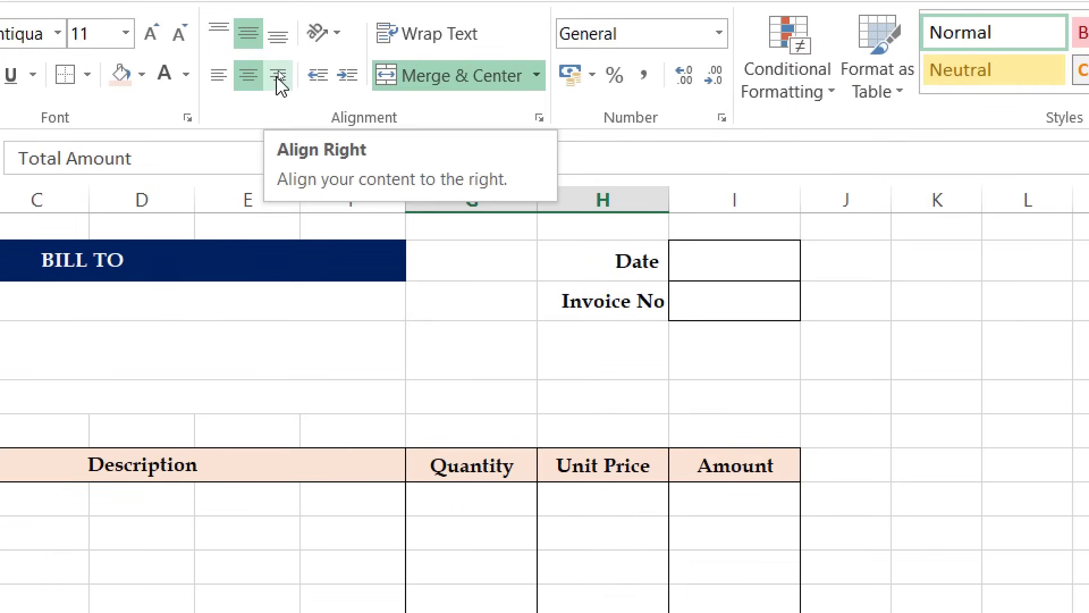
Step: Right-align the summary labels and apply All Borders to G25:I28
{"action": "left_click", "coordinate": [278, 70]}
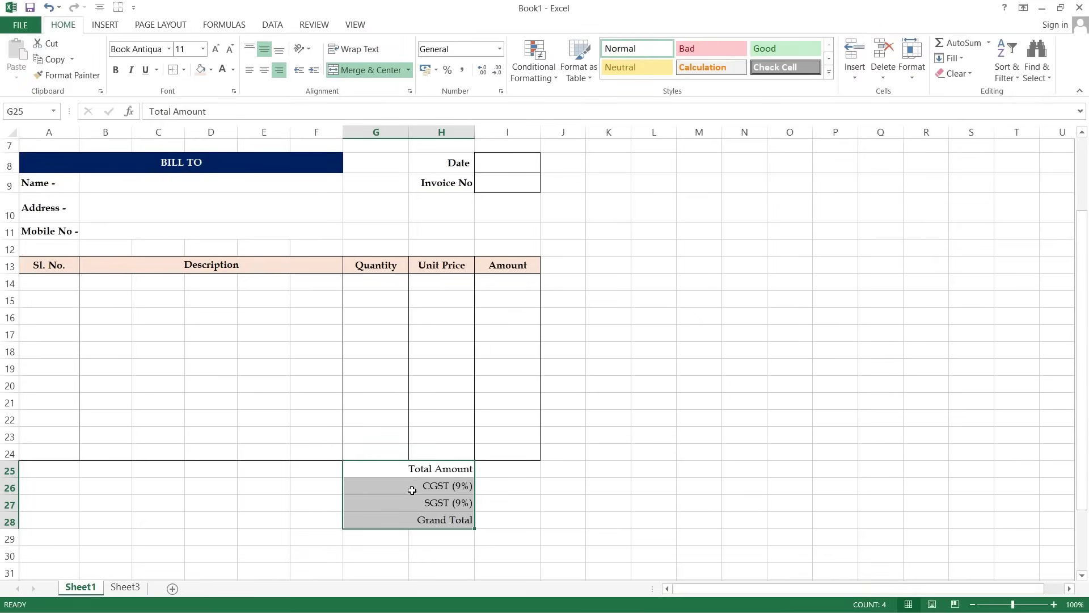
{"action": "left_click_drag", "start_coordinate": [409, 467], "coordinate": [517, 514]}
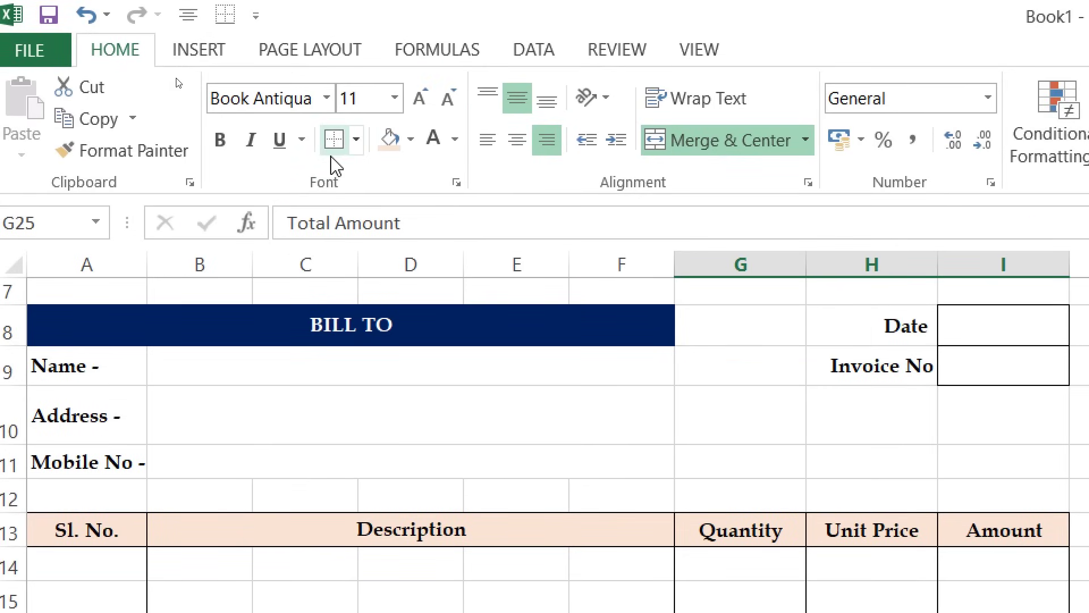
{"action": "left_click", "coordinate": [184, 70]}
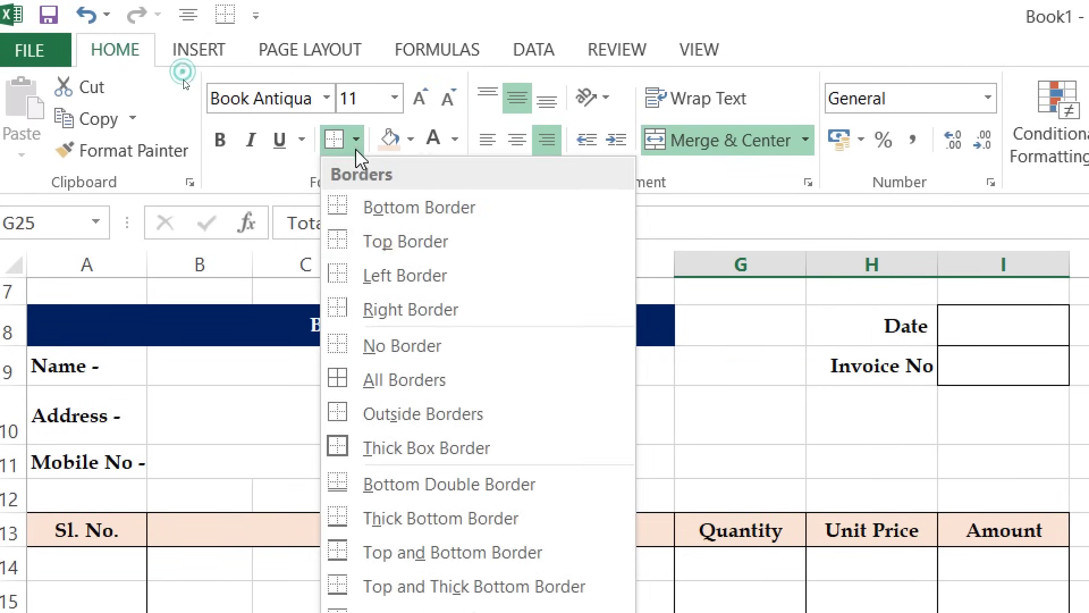
{"action": "left_click", "coordinate": [387, 387]}
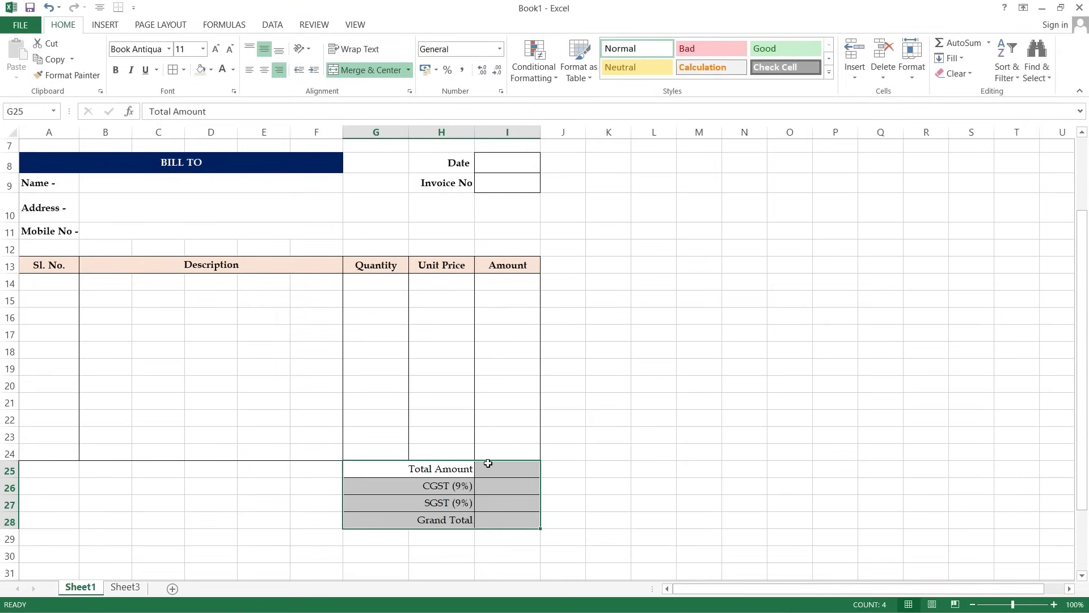
{"action": "left_click", "coordinate": [488, 464]}
{"action": "scroll", "coordinate": [317, 391], "scroll_direction": "down", "scroll_amount": 4}
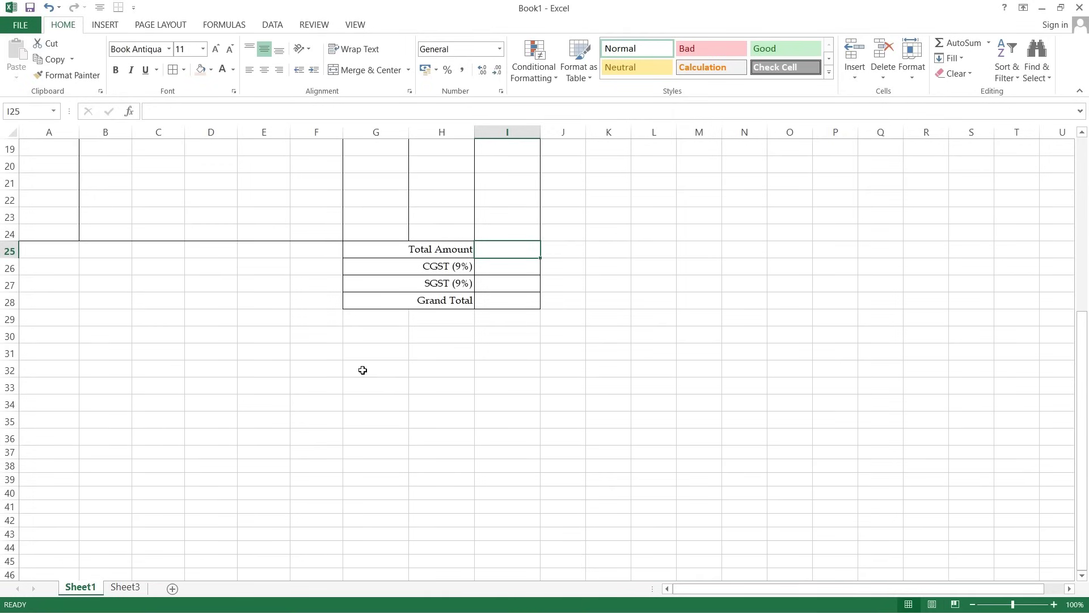
{"action": "left_click_drag", "start_coordinate": [362, 369], "coordinate": [482, 373]}
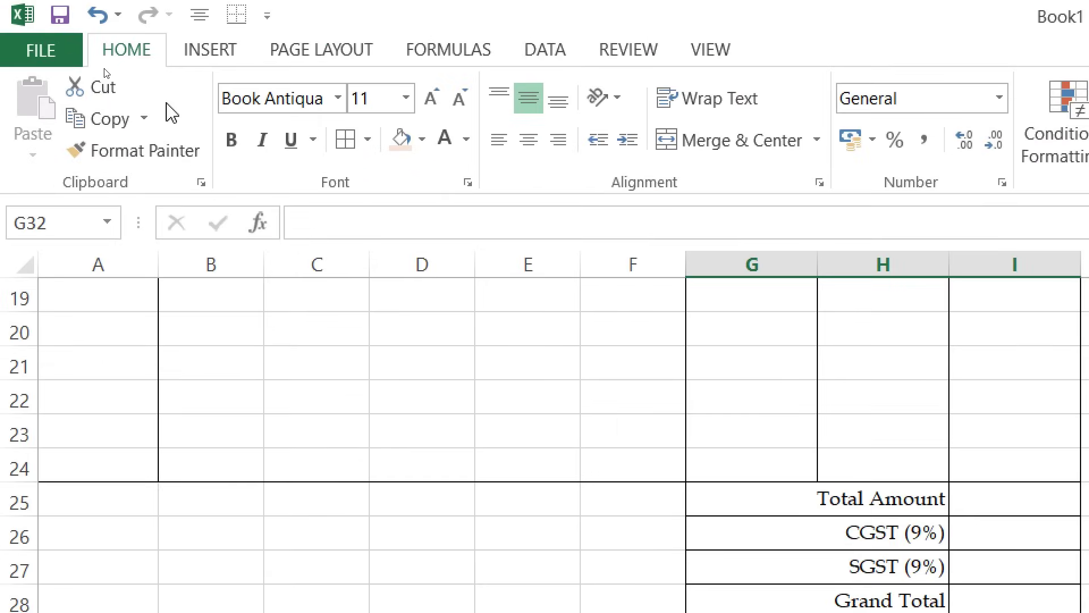
Step: Draw a bottom border under G32:I32 and enter Authorized Signature in merged G33:I33
{"action": "left_click", "coordinate": [369, 140]}
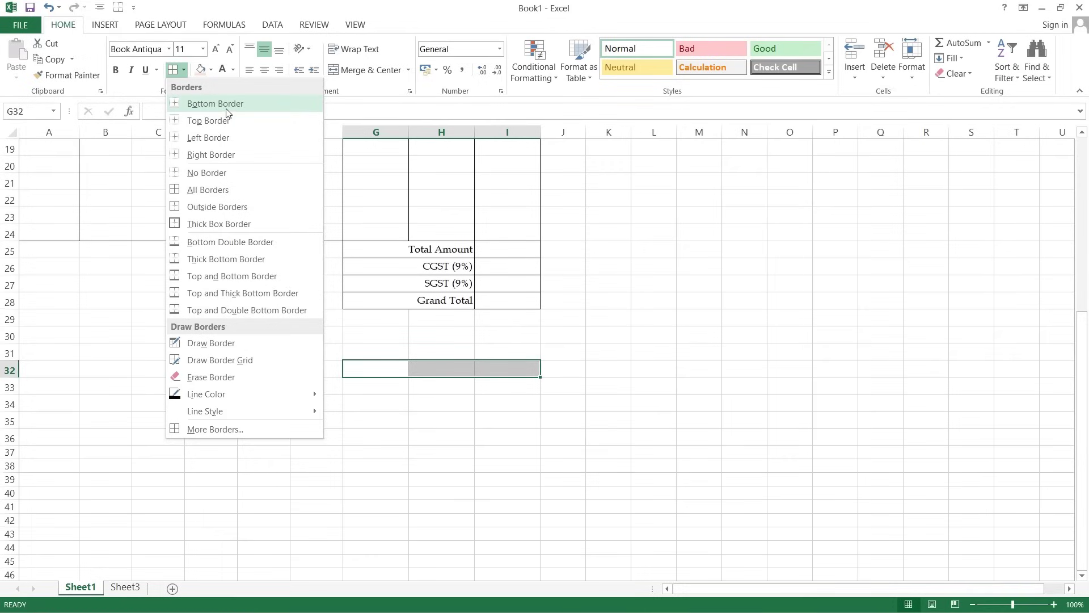
{"action": "left_click", "coordinate": [225, 108]}
{"action": "left_click", "coordinate": [381, 397]}
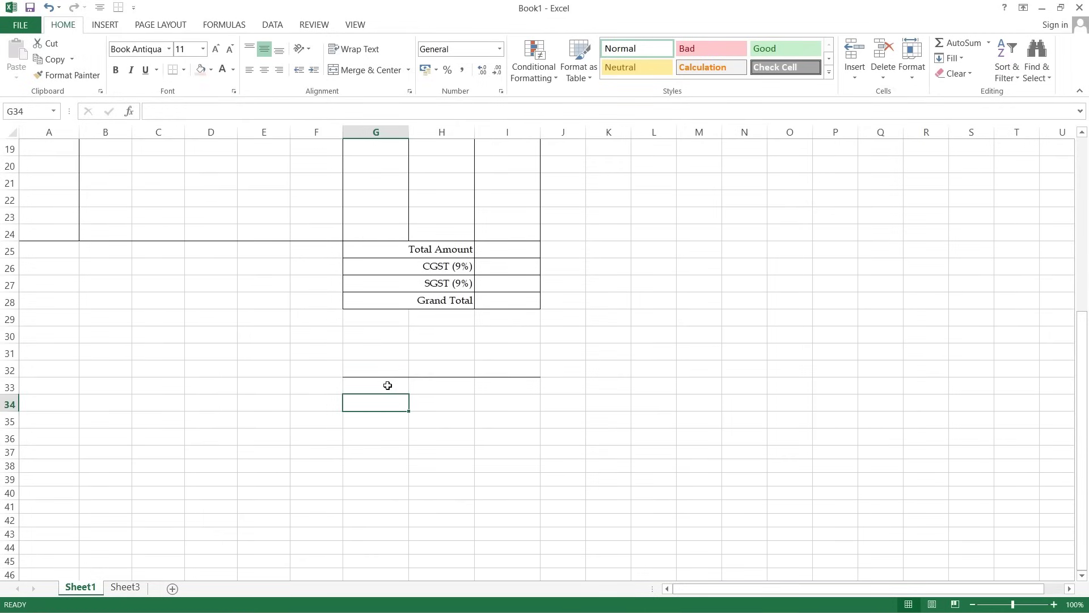
{"action": "left_click_drag", "start_coordinate": [388, 385], "coordinate": [488, 391]}
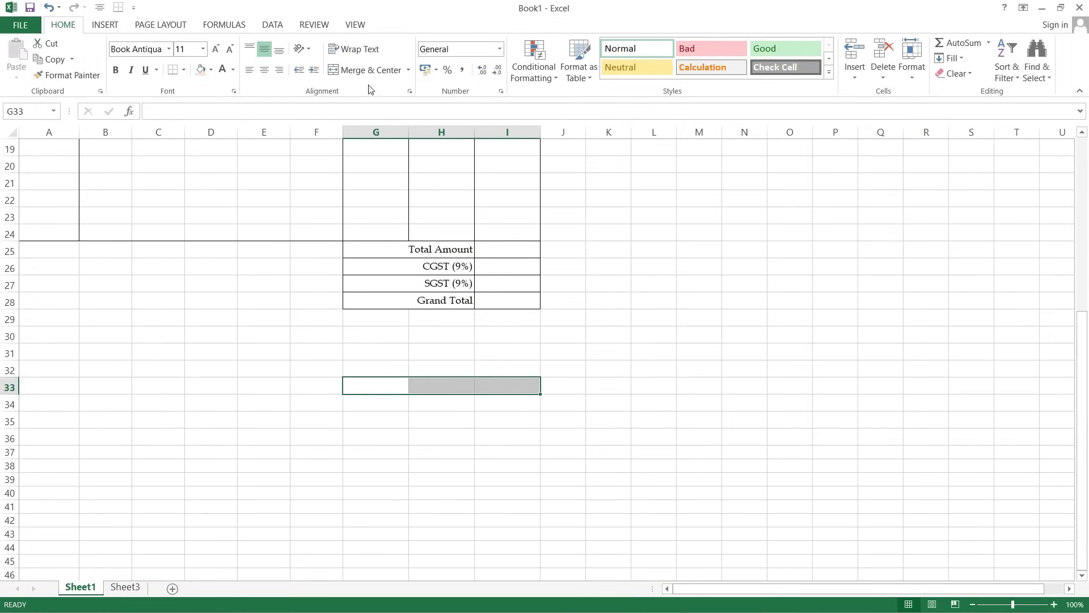
{"action": "left_click", "coordinate": [366, 71]}
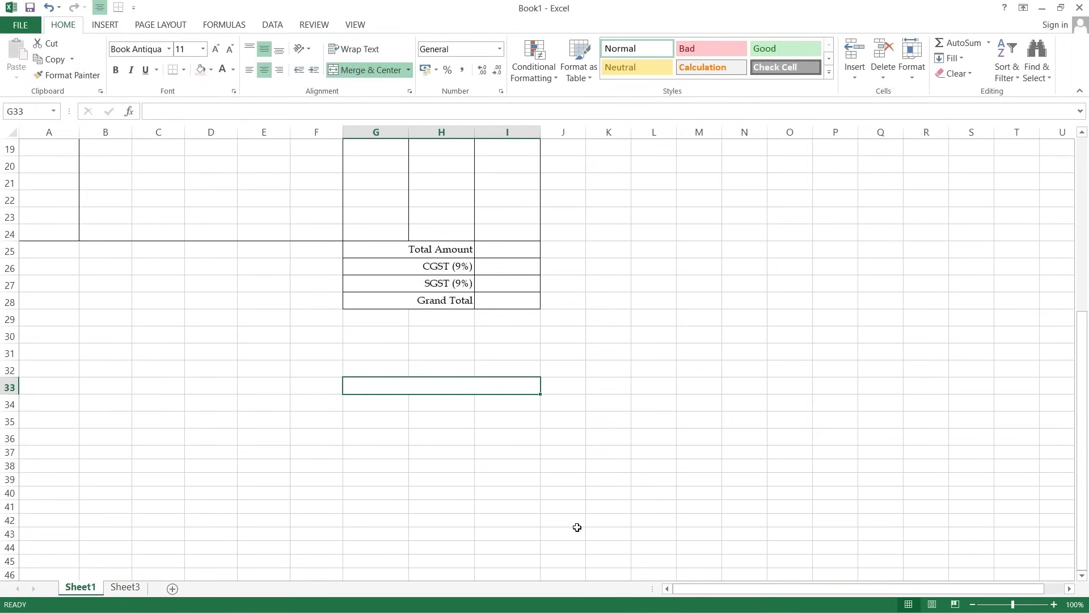
{"action": "type", "text": "Authorized Sign"}
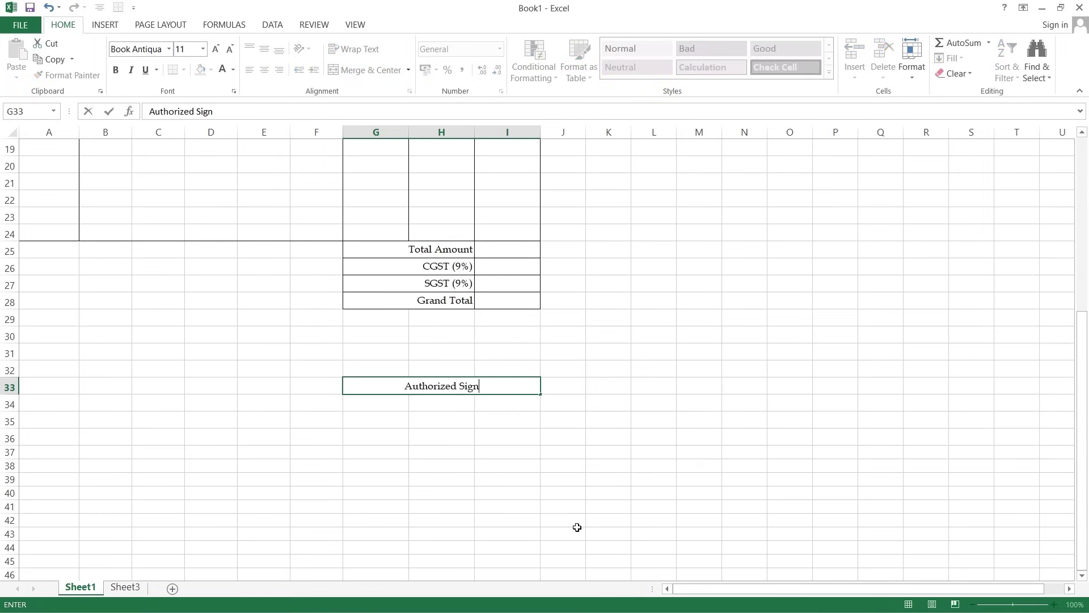
{"action": "type", "text": "ature"}
{"action": "key", "text": "ctrl+Return"}
{"action": "scroll", "coordinate": [300, 391], "scroll_direction": "up", "scroll_amount": 3}
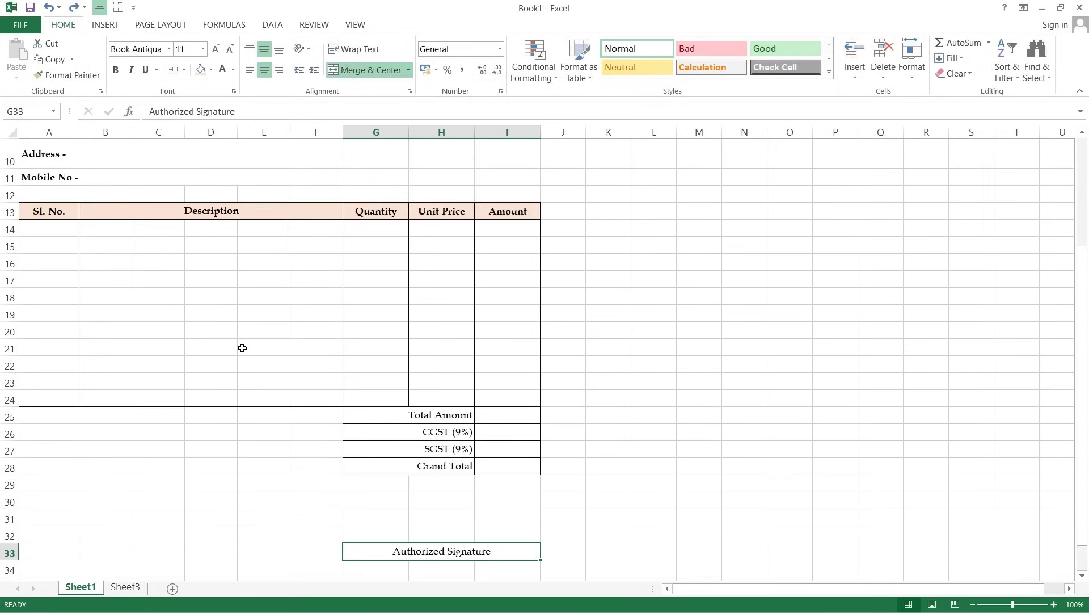
{"action": "scroll", "coordinate": [368, 419], "scroll_direction": "down", "scroll_amount": 1}
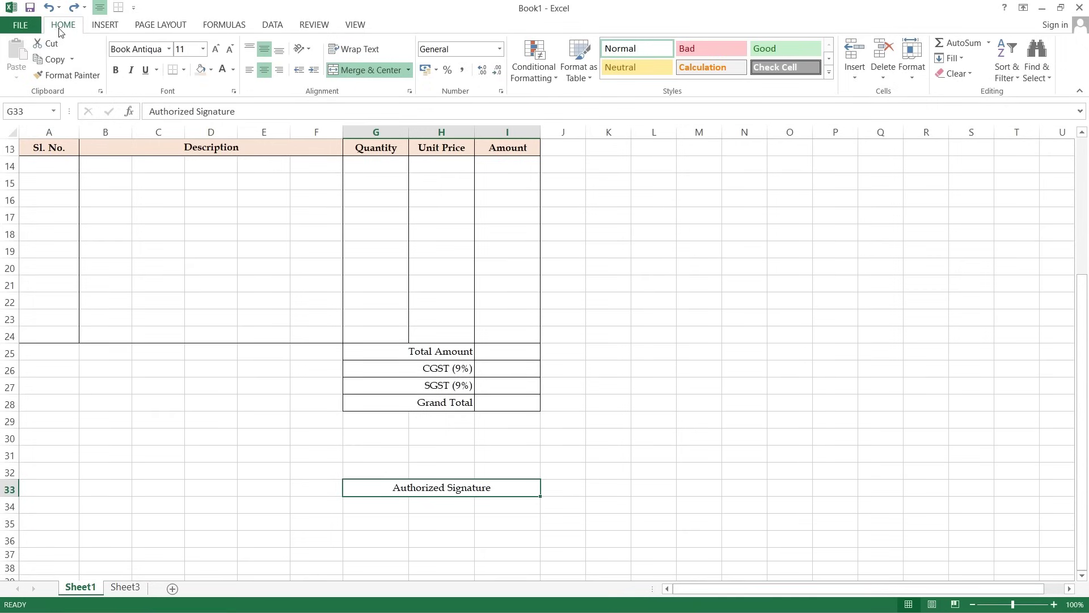
Step: Bold the Authorized Signature label and the totals labels in G25:H28
{"action": "left_click", "coordinate": [116, 69]}
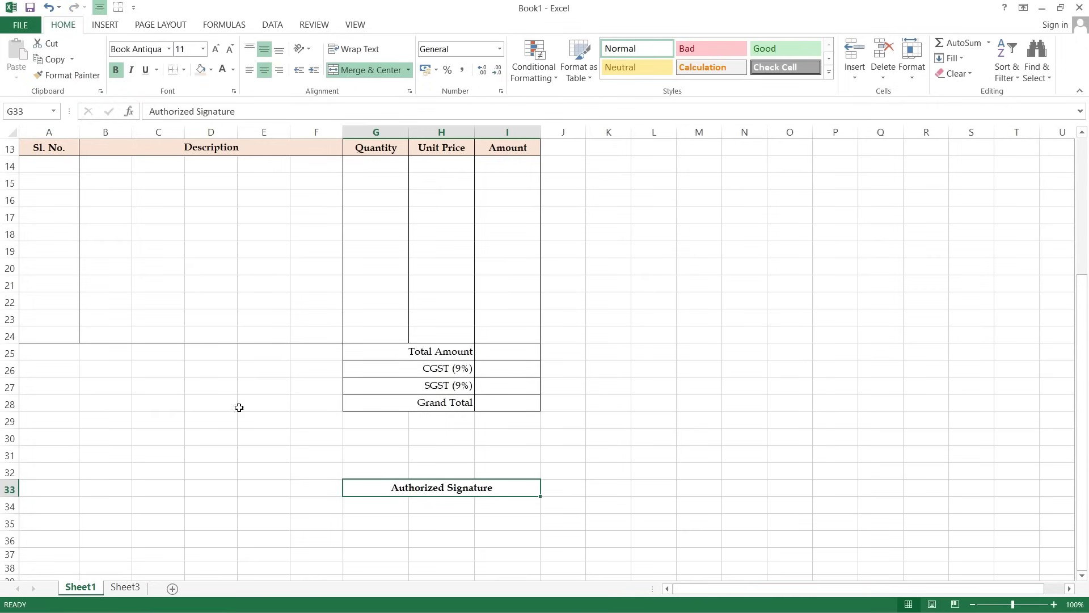
{"action": "left_click_drag", "start_coordinate": [418, 353], "coordinate": [436, 402]}
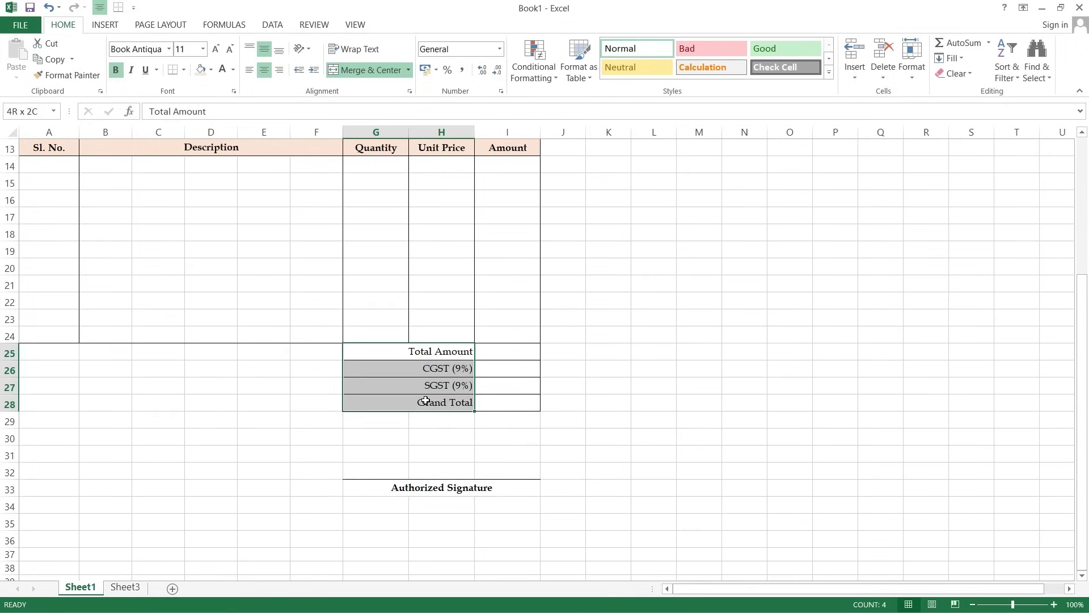
{"action": "left_click", "coordinate": [115, 69]}
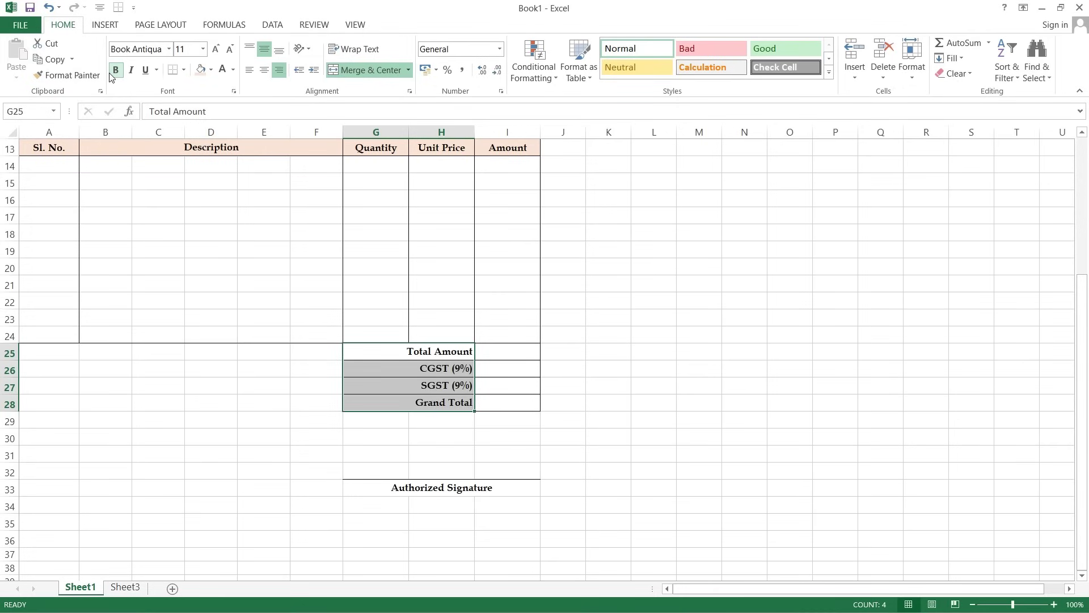
{"action": "left_click", "coordinate": [521, 406]}
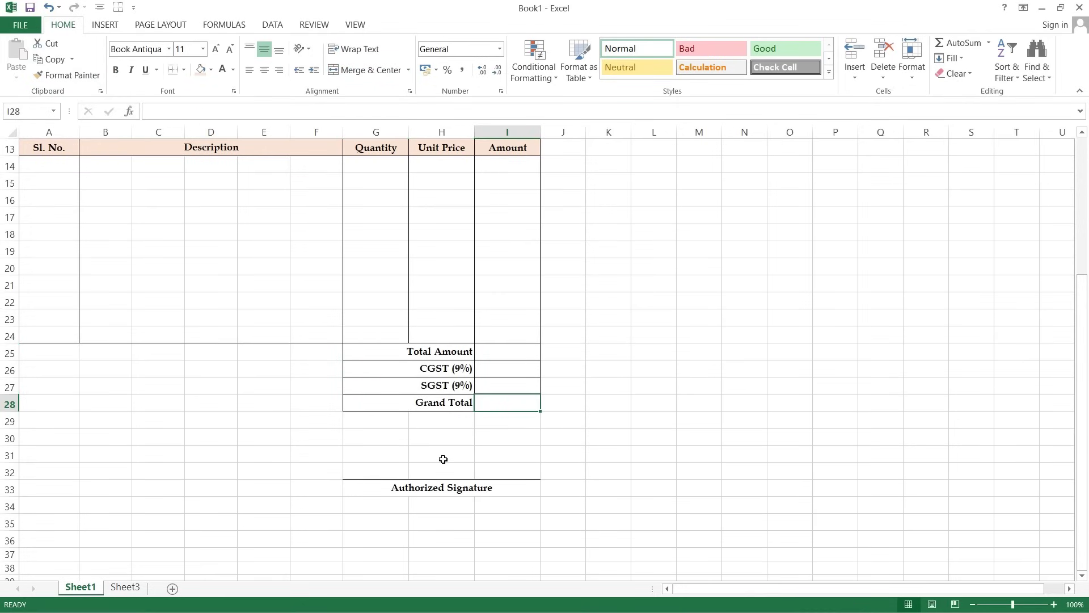
{"action": "scroll", "coordinate": [442, 459], "scroll_direction": "up", "scroll_amount": 1}
{"action": "scroll", "coordinate": [443, 459], "scroll_direction": "up", "scroll_amount": 1}
{"action": "scroll", "coordinate": [442, 459], "scroll_direction": "up", "scroll_amount": 2}
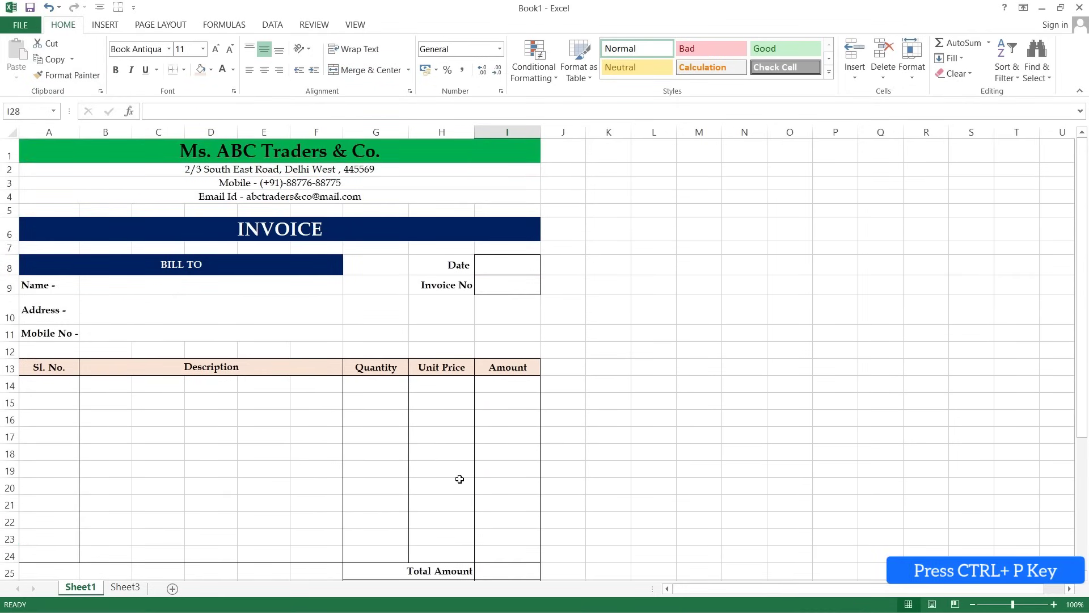
Step: Preview the invoice, which spills onto 2 pages, then narrow columns B through F
{"action": "key", "text": "ctrl+p"}
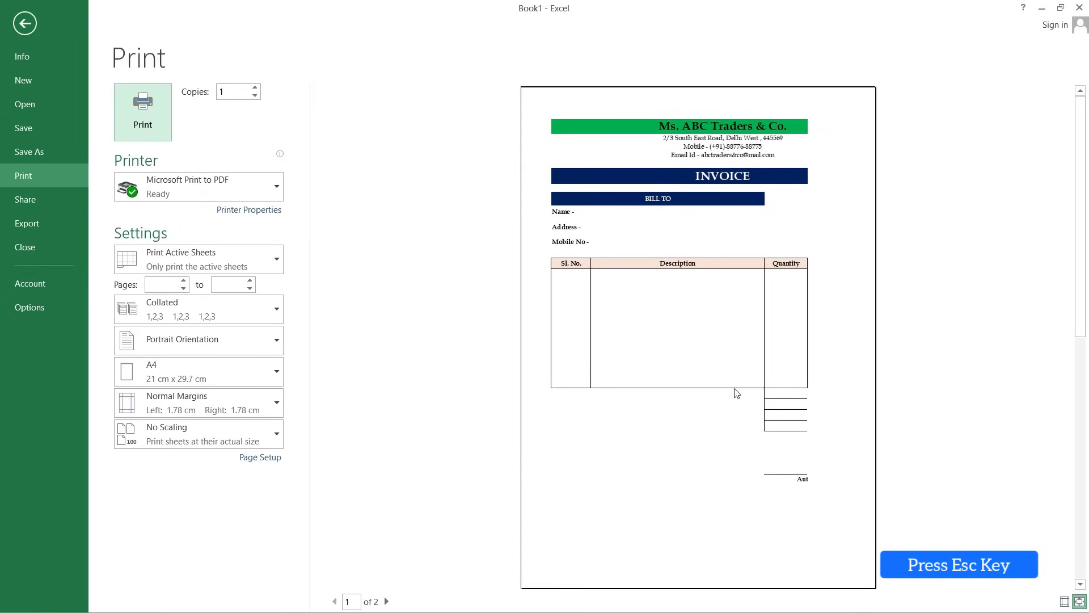
{"action": "key", "text": "Escape"}
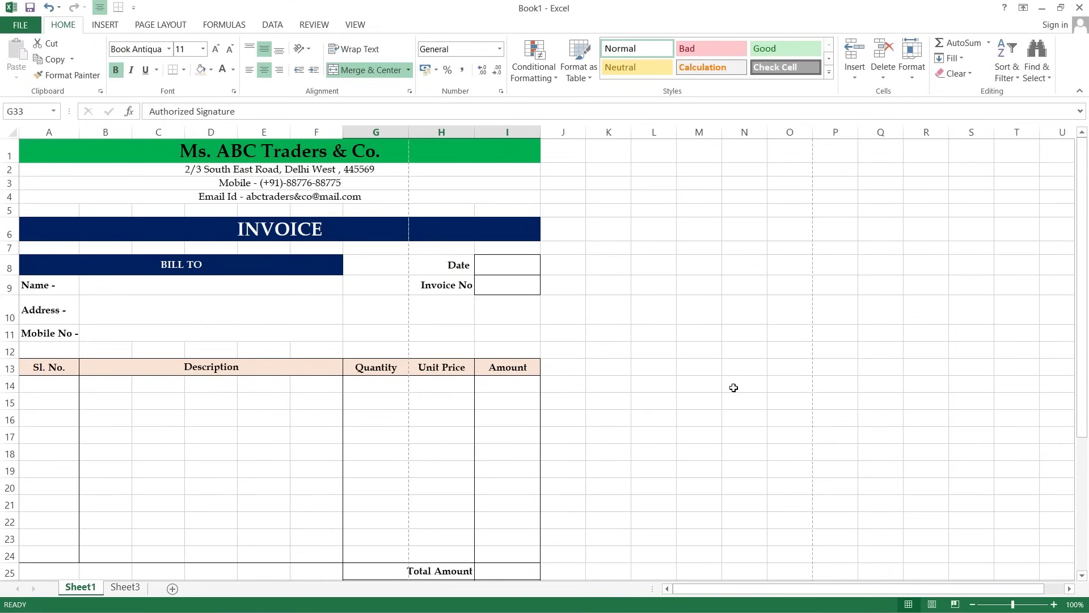
{"action": "mouse_move", "coordinate": [105, 132]}
{"action": "left_mouse_down"}
{"action": "mouse_move", "coordinate": [305, 148]}
{"action": "mouse_move", "coordinate": [330, 132]}
{"action": "left_mouse_up"}
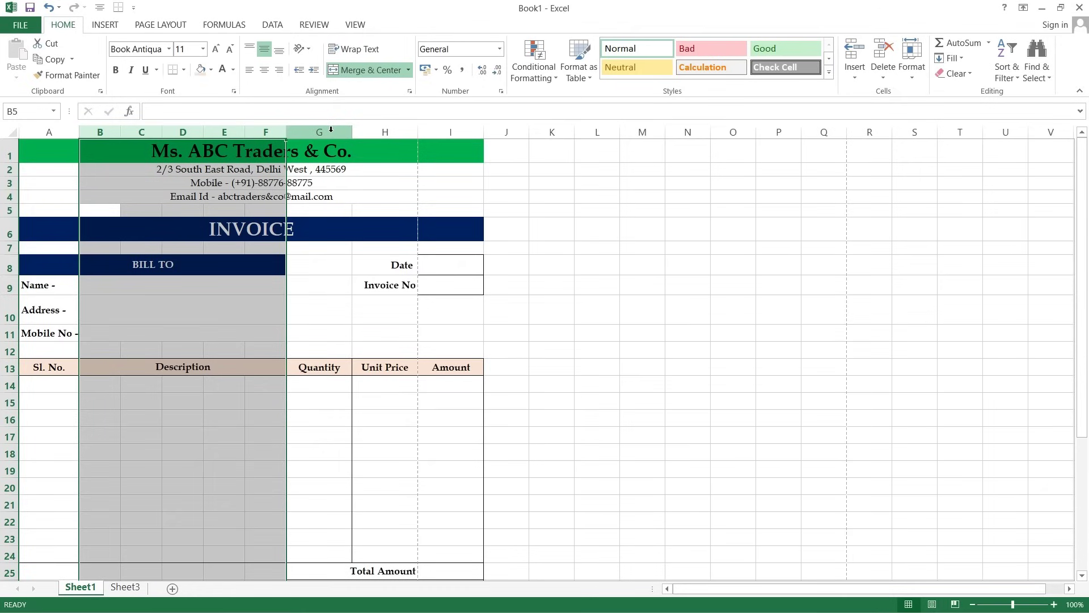
{"action": "left_click", "coordinate": [416, 476]}
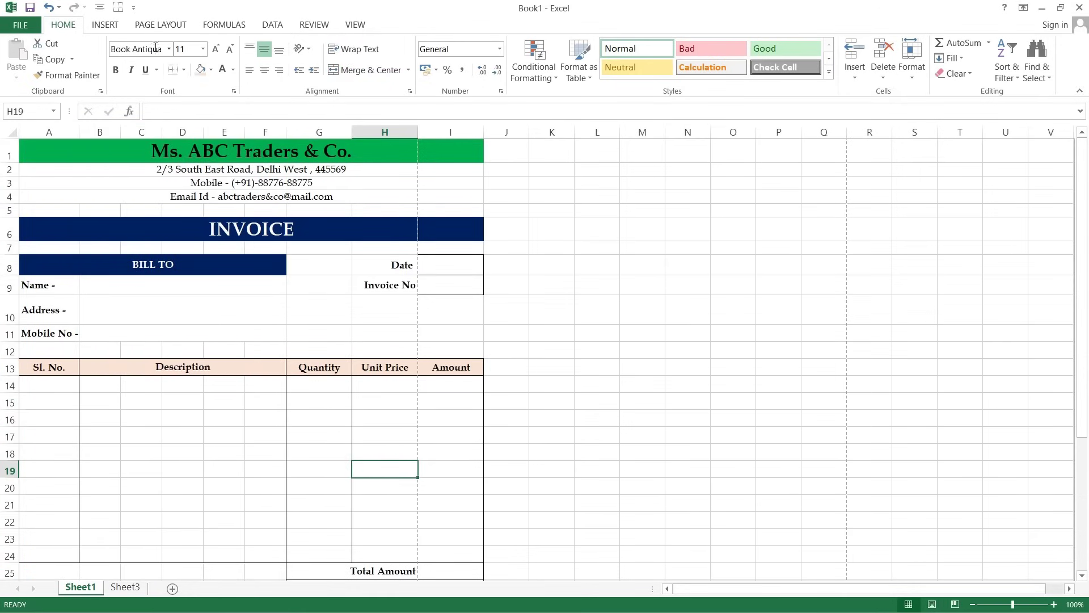
Step: Set custom left and right margins of 1 cm and confirm the invoice fits one page
{"action": "left_click", "coordinate": [159, 25]}
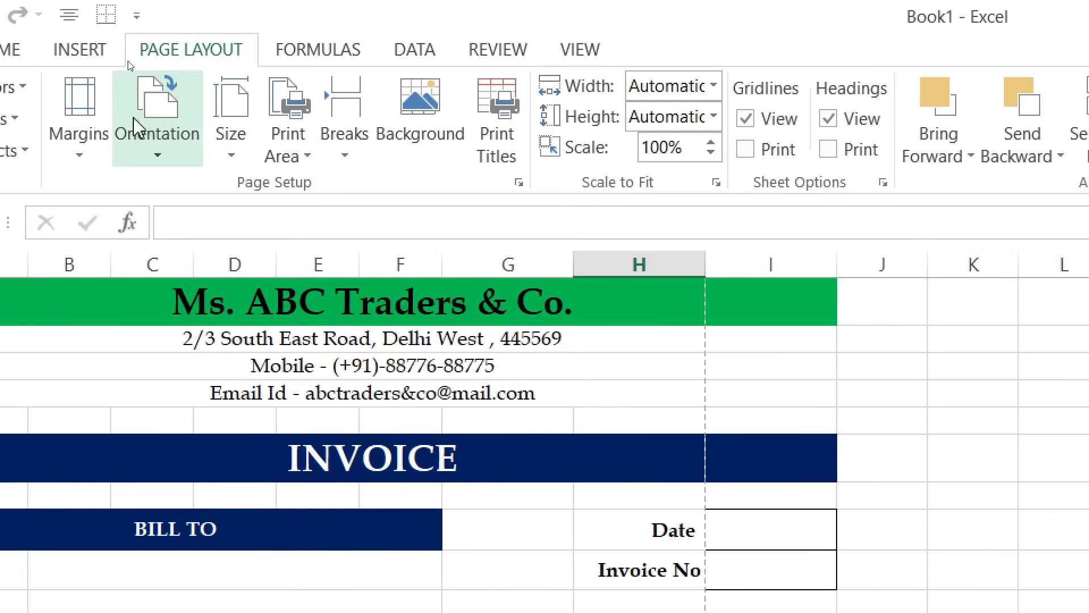
{"action": "left_click", "coordinate": [137, 137]}
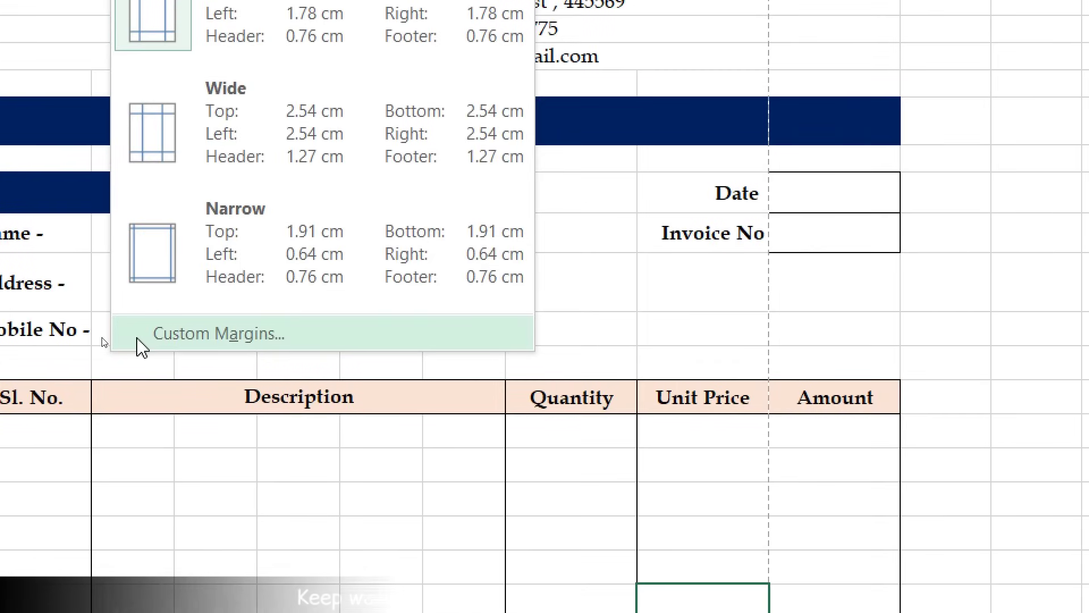
{"action": "left_click", "coordinate": [105, 338]}
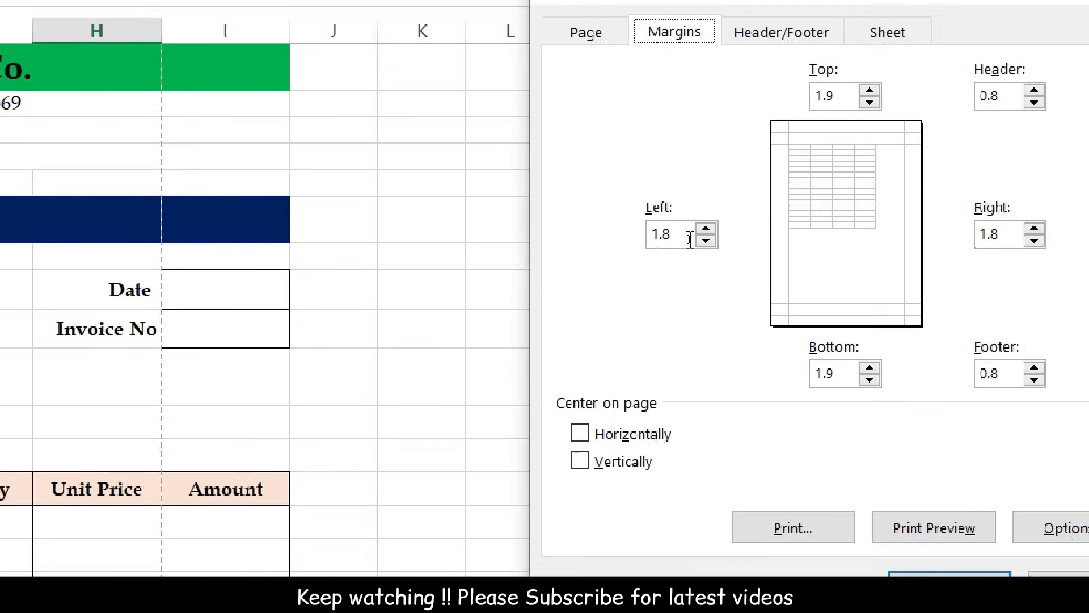
{"action": "left_click", "coordinate": [690, 238]}
{"action": "type", "text": "1"}
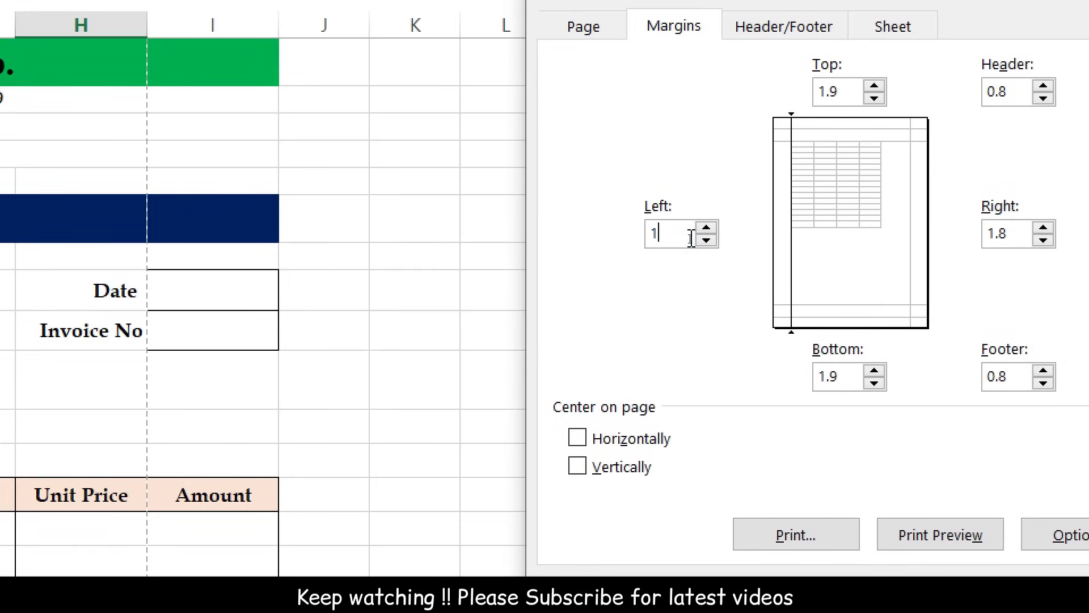
{"action": "key", "text": "Tab"}
{"action": "type", "text": "1"}
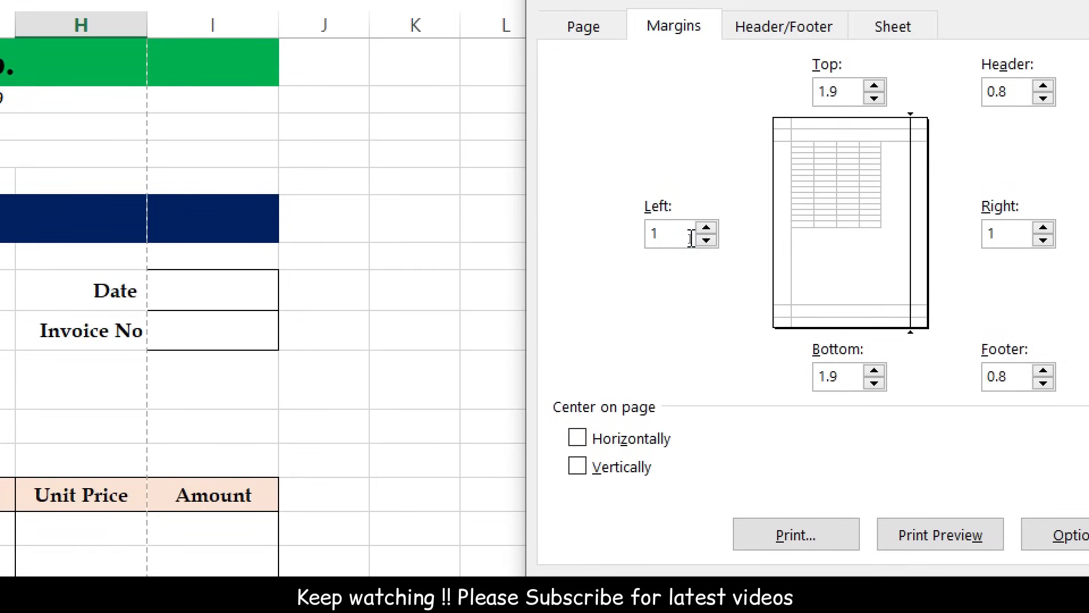
{"action": "key", "text": "Tab"}
{"action": "key", "text": "shift+Tab"}
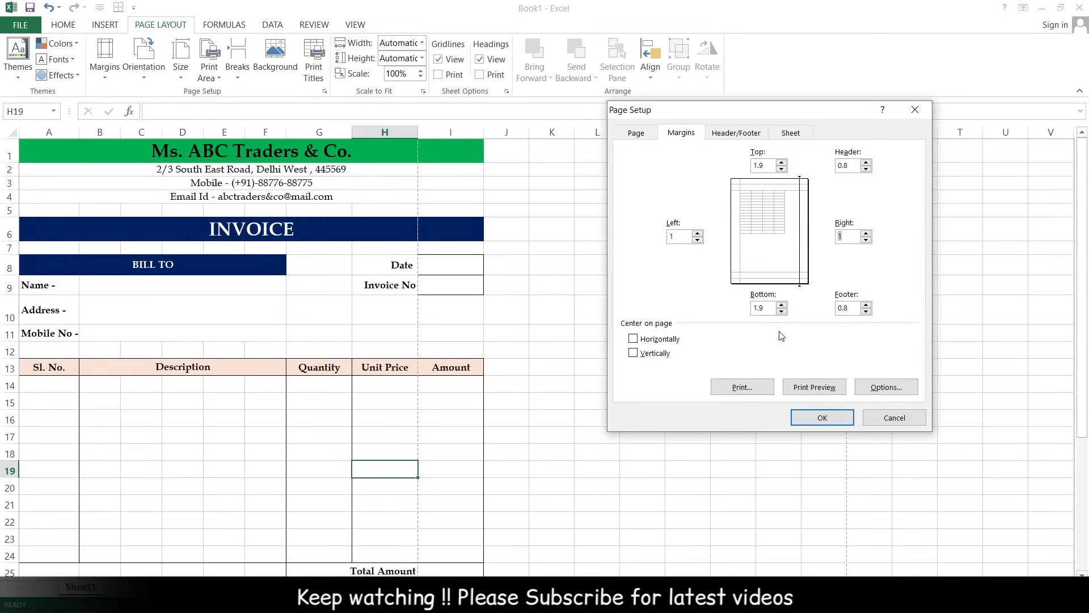
{"action": "left_click", "coordinate": [824, 417]}
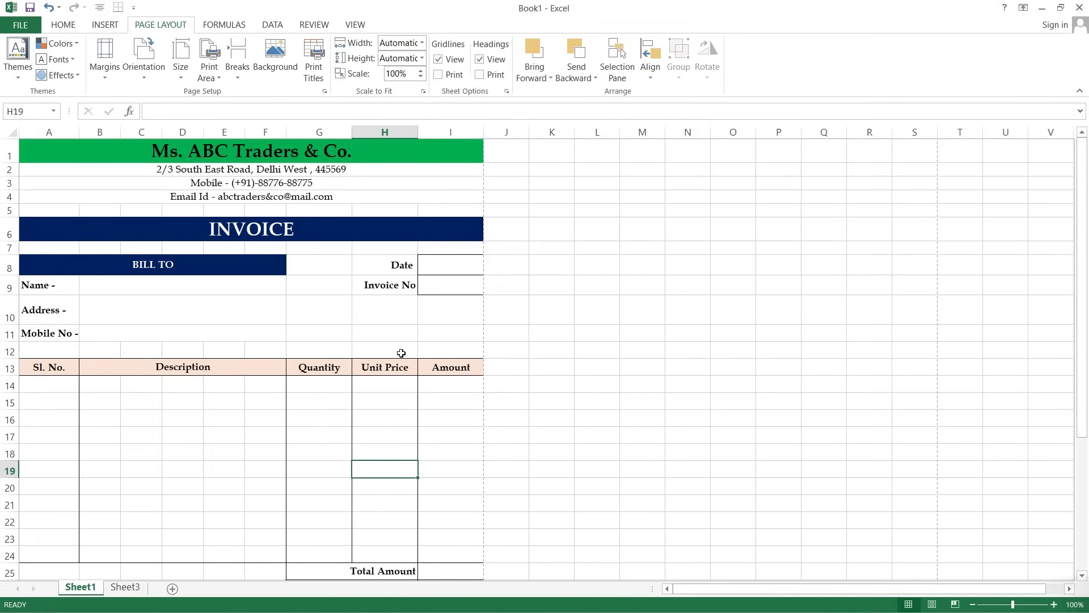
{"action": "key", "text": "ctrl+p"}
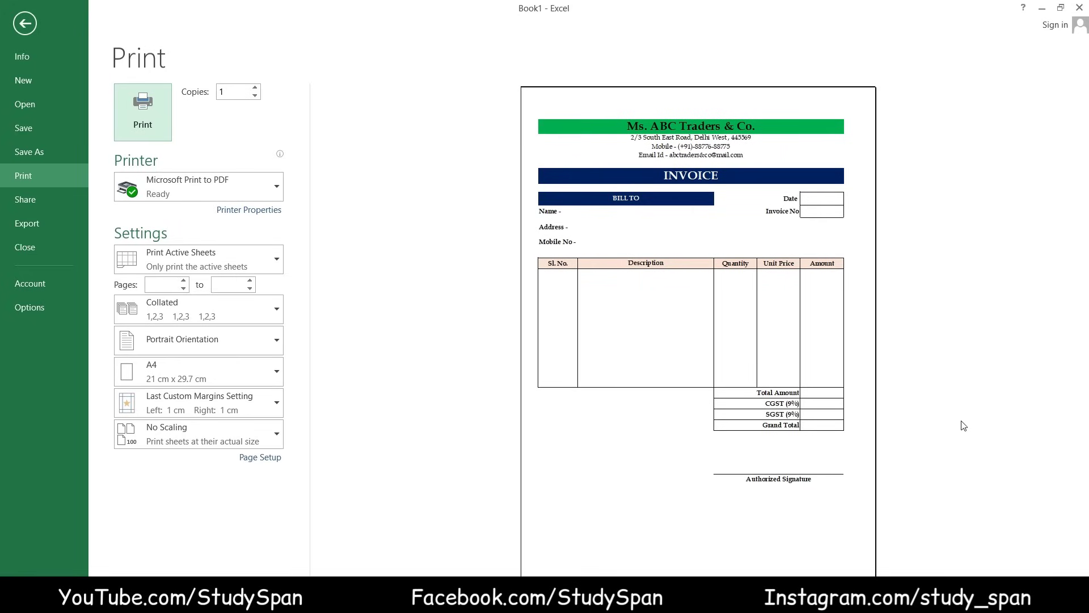
{"action": "key", "text": "Escape"}
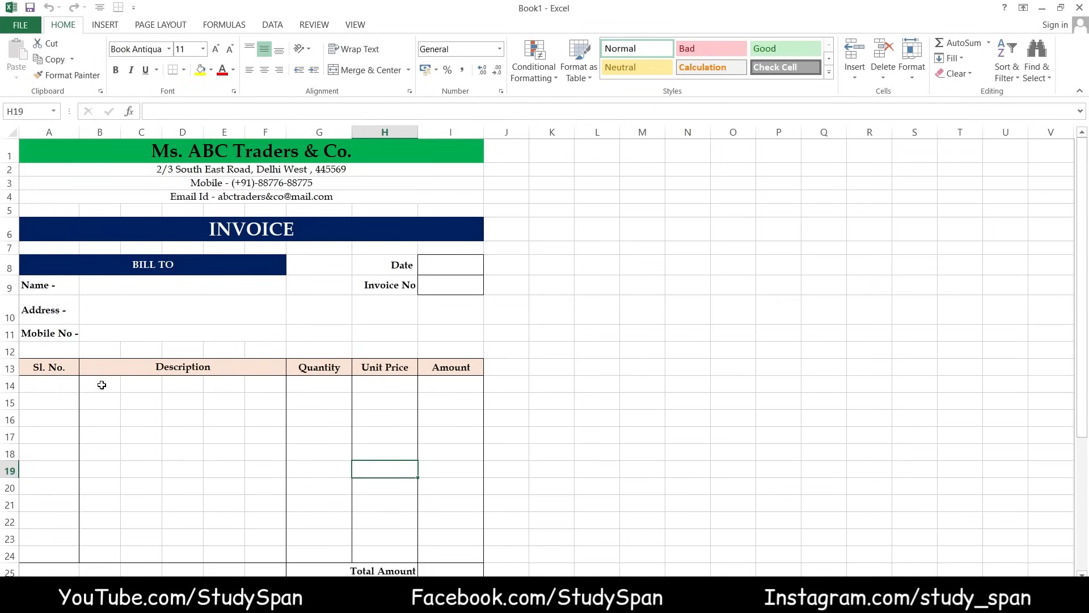
Step: Merge columns B to F into one Description cell on rows 14, 15 and 16
{"action": "scroll", "coordinate": [123, 288], "scroll_direction": "down", "scroll_amount": 2}
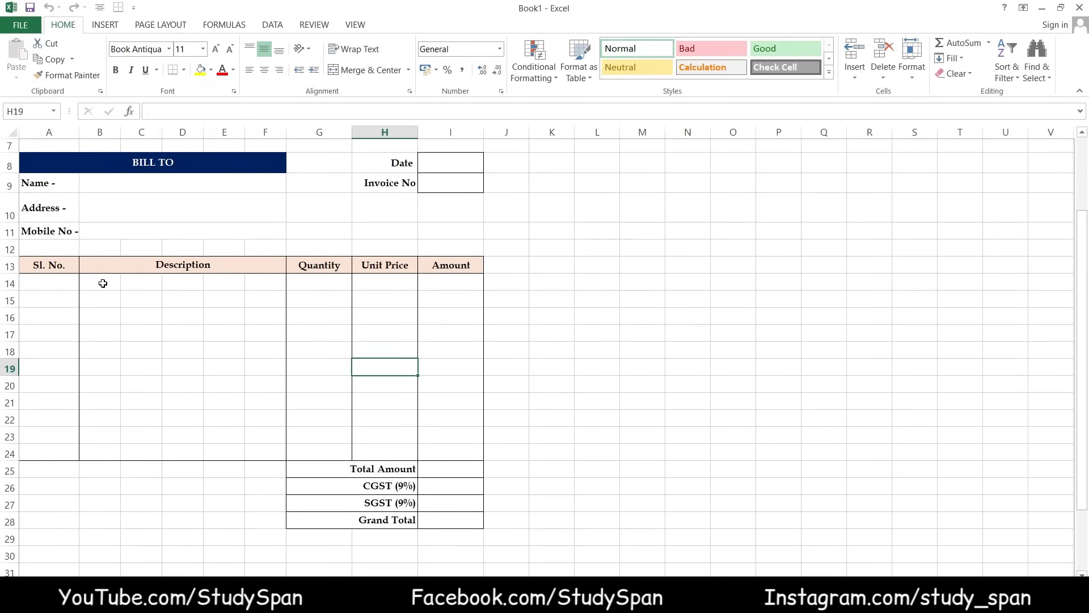
{"action": "left_click_drag", "start_coordinate": [103, 283], "coordinate": [261, 284]}
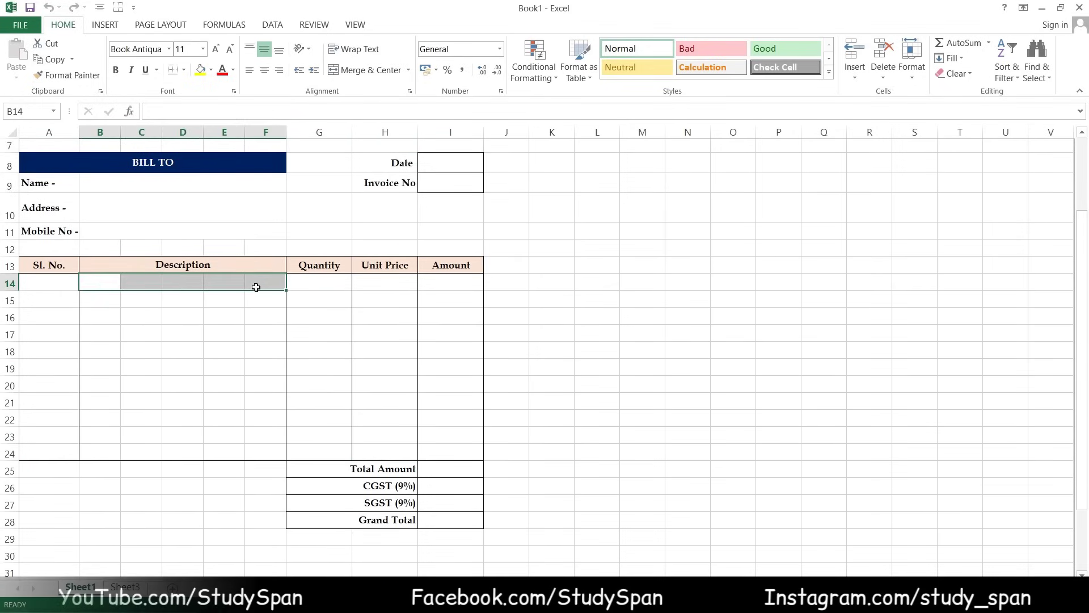
{"action": "left_click", "coordinate": [358, 78]}
{"action": "left_click_drag", "start_coordinate": [99, 300], "coordinate": [255, 299]}
{"action": "key", "text": "F4"}
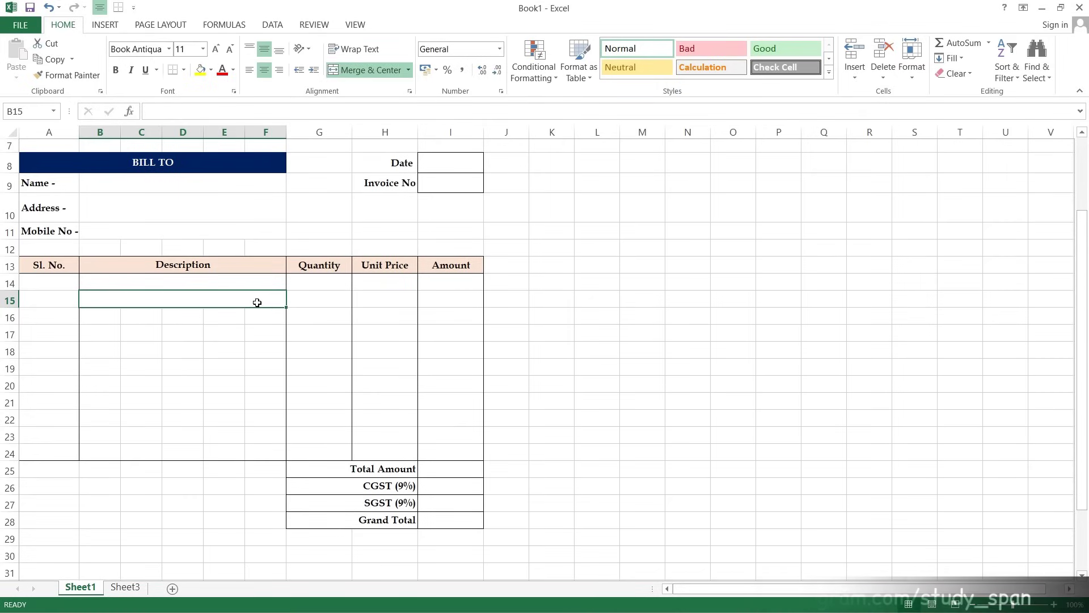
{"action": "left_click_drag", "start_coordinate": [107, 316], "coordinate": [248, 318]}
{"action": "key", "text": "F4"}
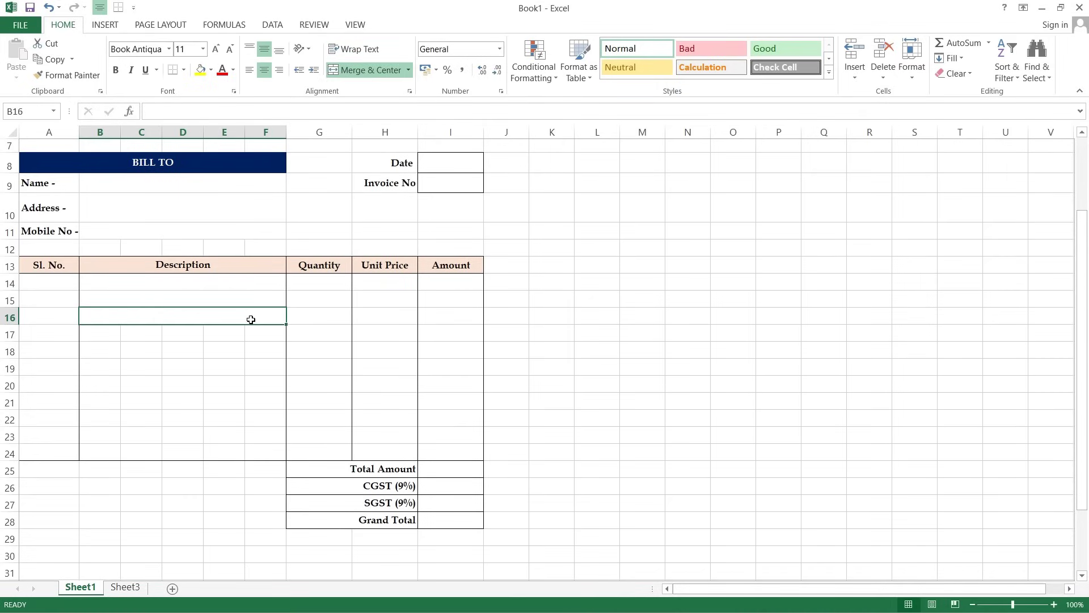
Step: Merge the Description cells B:F on rows 17 through 20
{"action": "left_click_drag", "start_coordinate": [128, 334], "coordinate": [248, 332]}
{"action": "key", "text": "F4"}
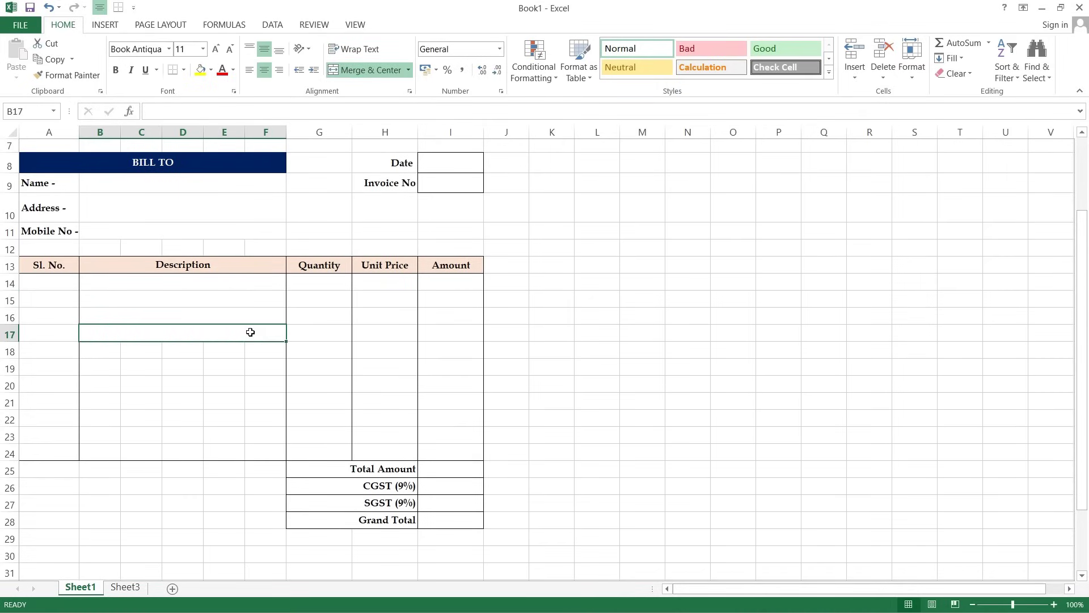
{"action": "left_click_drag", "start_coordinate": [113, 352], "coordinate": [251, 348]}
{"action": "key", "text": "F4"}
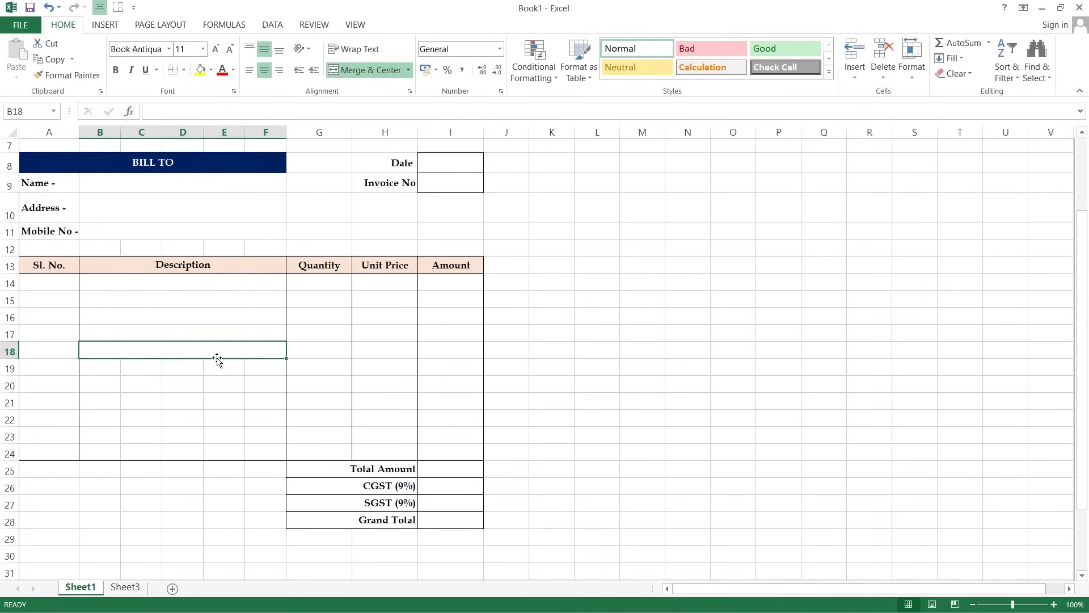
{"action": "left_click_drag", "start_coordinate": [113, 366], "coordinate": [260, 366]}
{"action": "key", "text": "F4"}
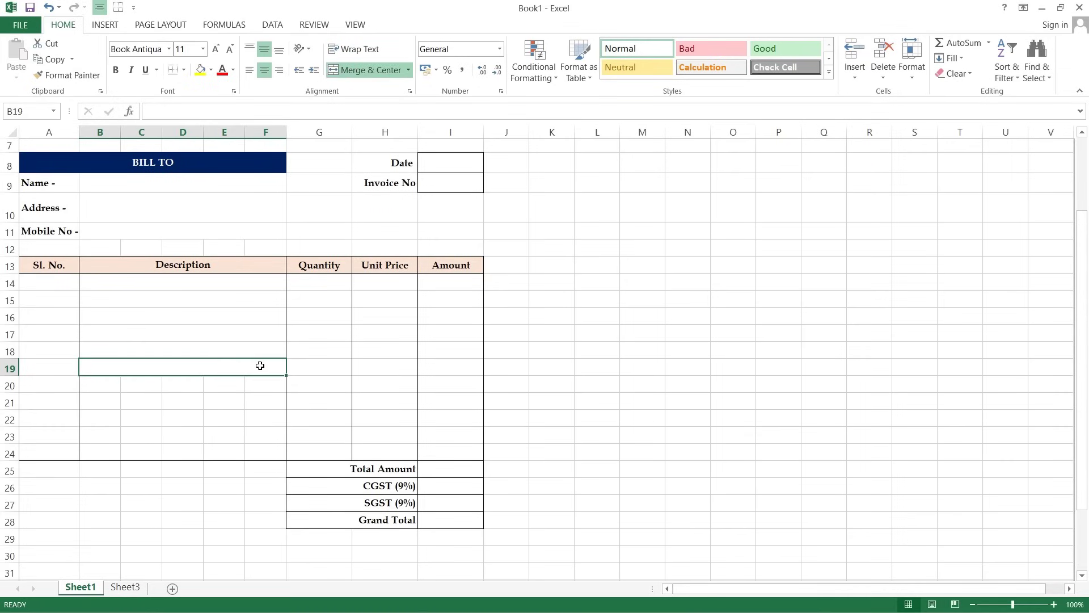
{"action": "left_click_drag", "start_coordinate": [111, 384], "coordinate": [251, 389]}
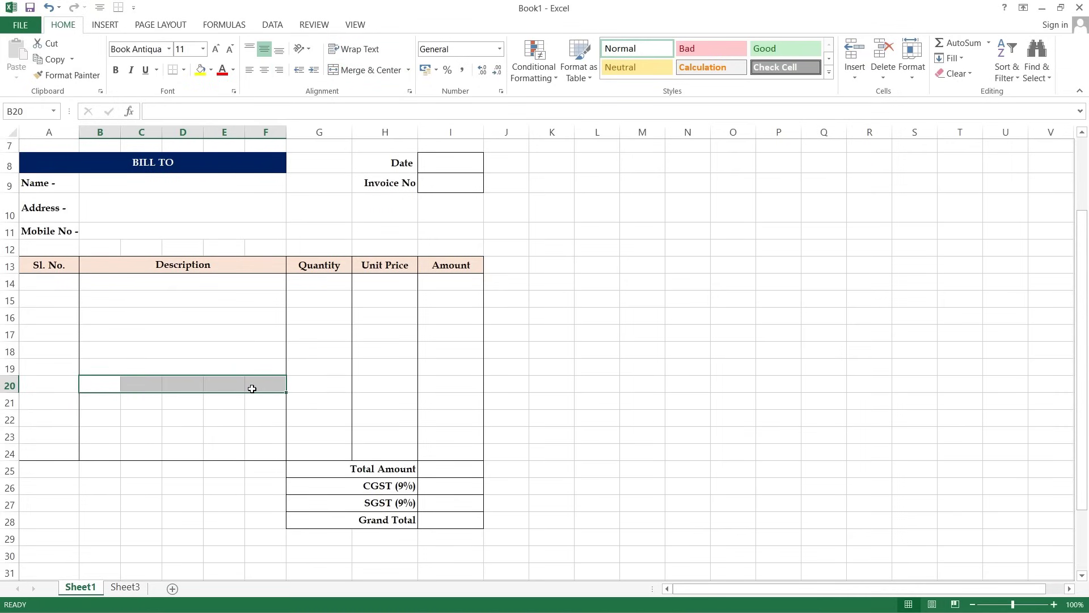
{"action": "key", "text": "ctrl+y"}
Step: Merge B:F on rows 21 through 24 and return to the top of the invoice
{"action": "left_click_drag", "start_coordinate": [108, 400], "coordinate": [261, 401]}
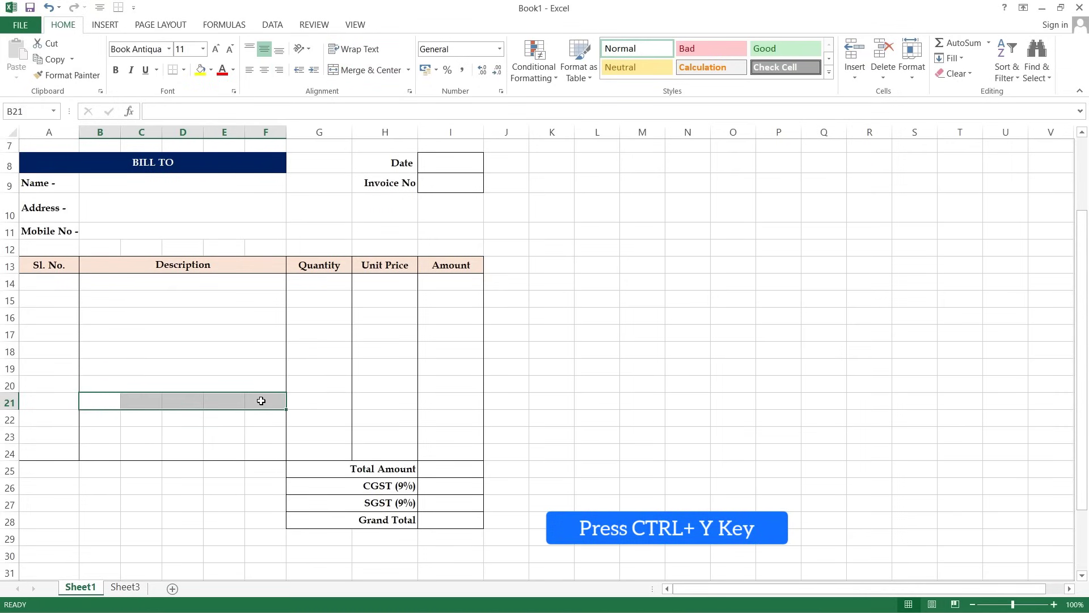
{"action": "key", "text": "ctrl+y"}
{"action": "left_click_drag", "start_coordinate": [108, 418], "coordinate": [250, 417]}
{"action": "key", "text": "ctrl+y"}
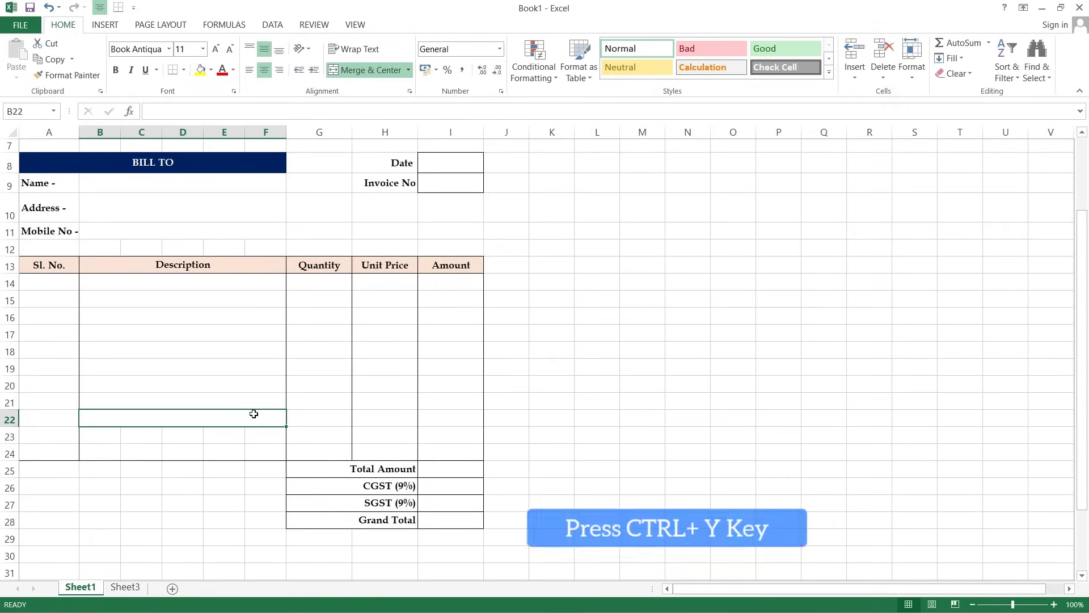
{"action": "left_click_drag", "start_coordinate": [101, 438], "coordinate": [255, 437]}
{"action": "key", "text": "ctrl+y"}
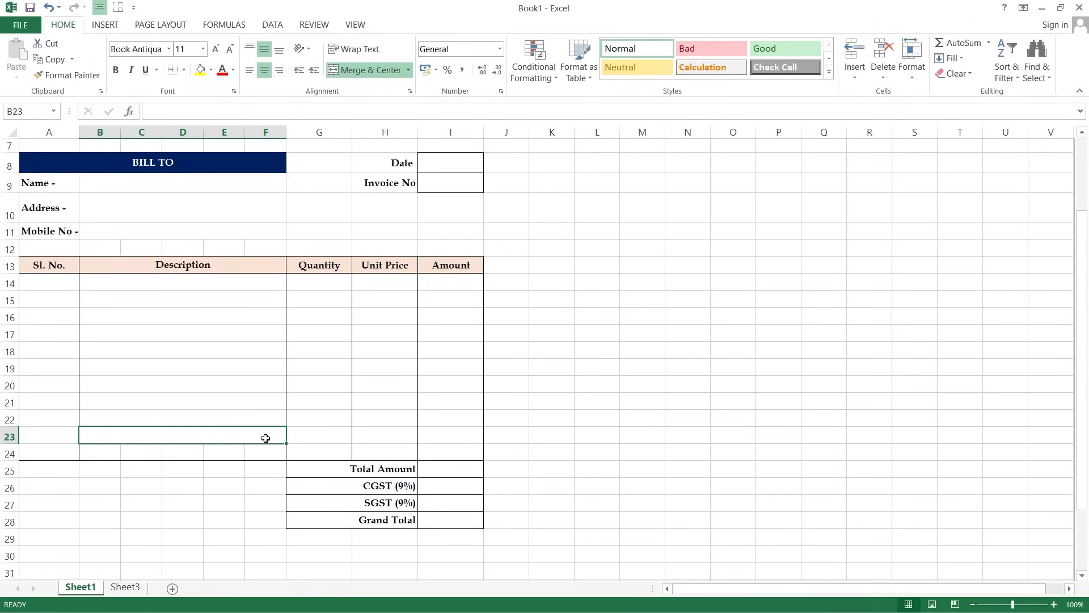
{"action": "left_click_drag", "start_coordinate": [112, 452], "coordinate": [250, 451]}
{"action": "key", "text": "ctrl+y"}
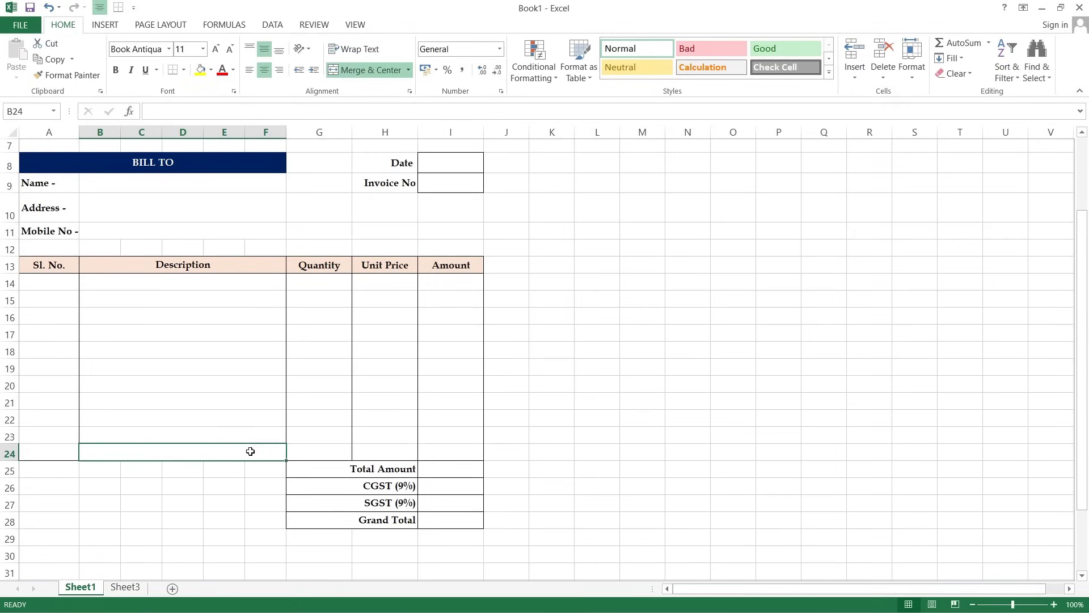
{"action": "left_click", "coordinate": [142, 398]}
{"action": "scroll", "coordinate": [244, 473], "scroll_direction": "up", "scroll_amount": 1}
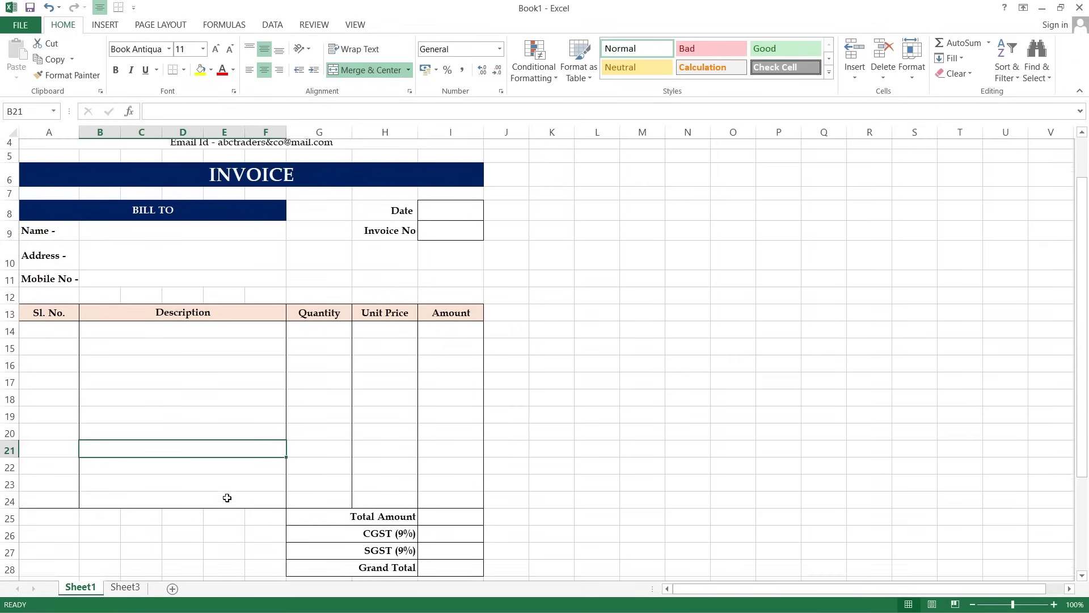
{"action": "scroll", "coordinate": [398, 417], "scroll_direction": "up", "scroll_amount": 1}
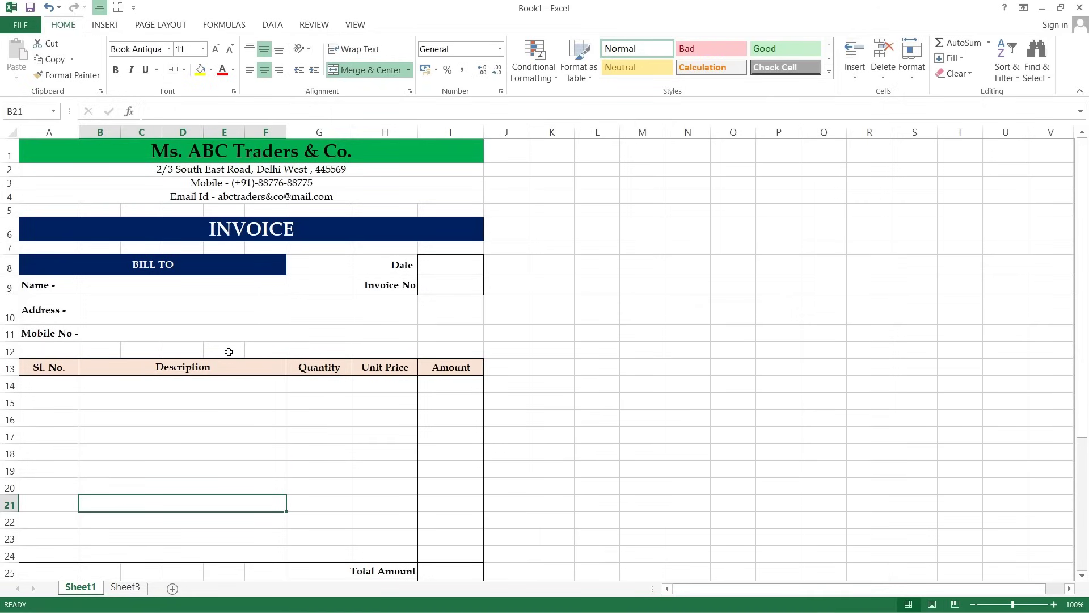
{"action": "key", "text": "Up"}
{"action": "key", "text": "Up"}
{"action": "key", "text": "Up"}
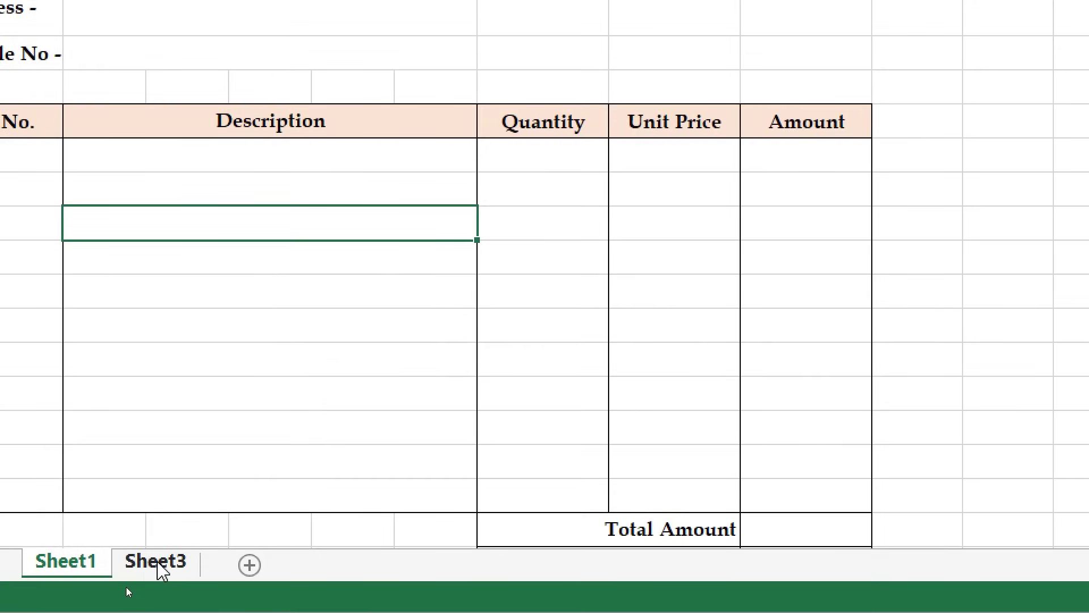
Step: Review the product names on Sheet3, then bring up Data Validation for cell B14
{"action": "left_click", "coordinate": [160, 567]}
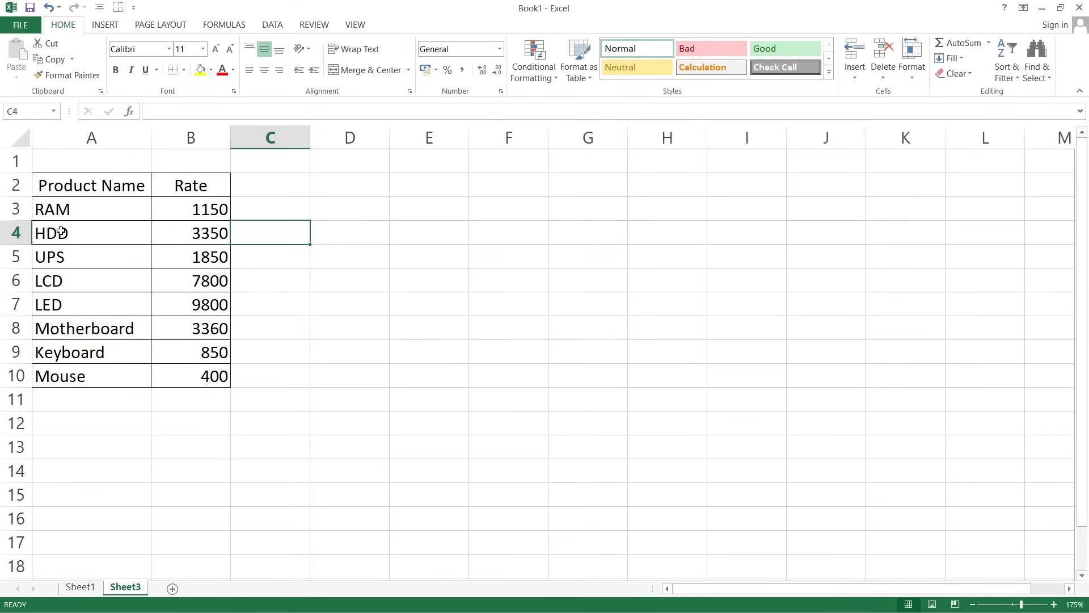
{"action": "left_click_drag", "start_coordinate": [90, 212], "coordinate": [99, 370]}
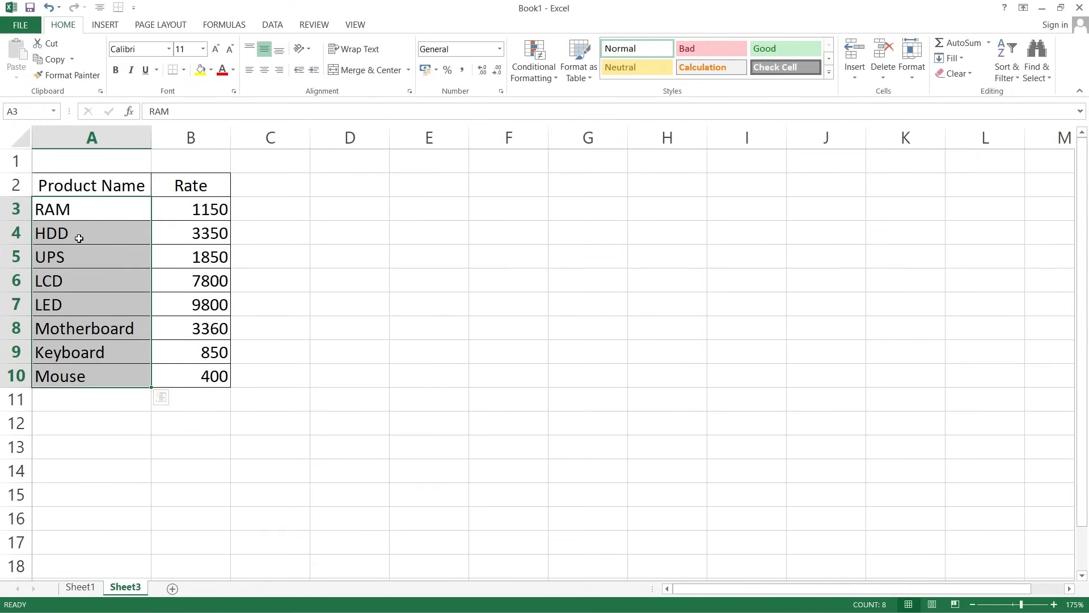
{"action": "left_click", "coordinate": [80, 587]}
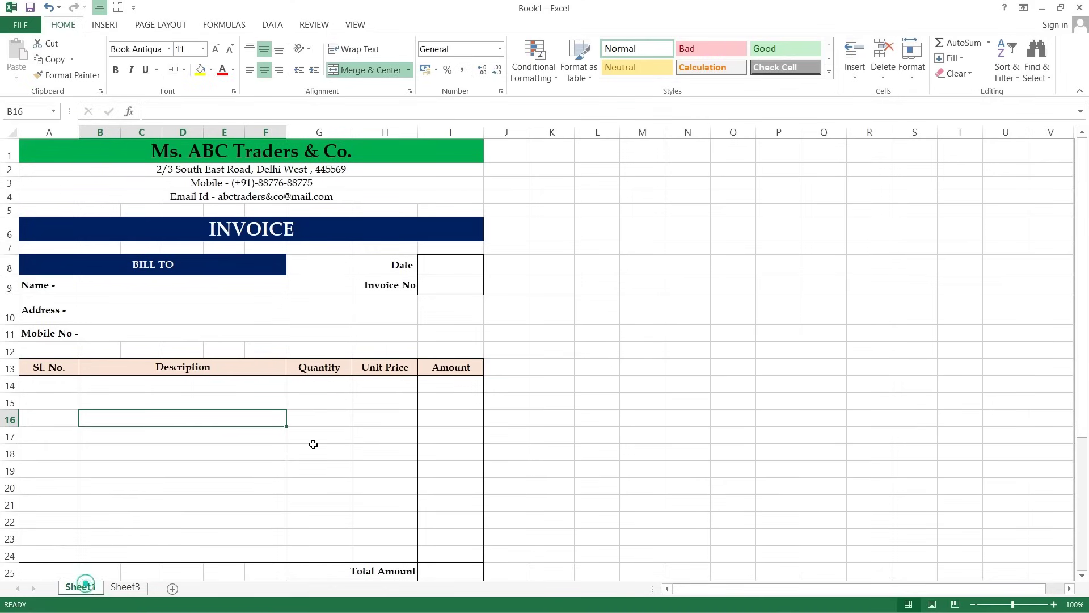
{"action": "left_click", "coordinate": [204, 384]}
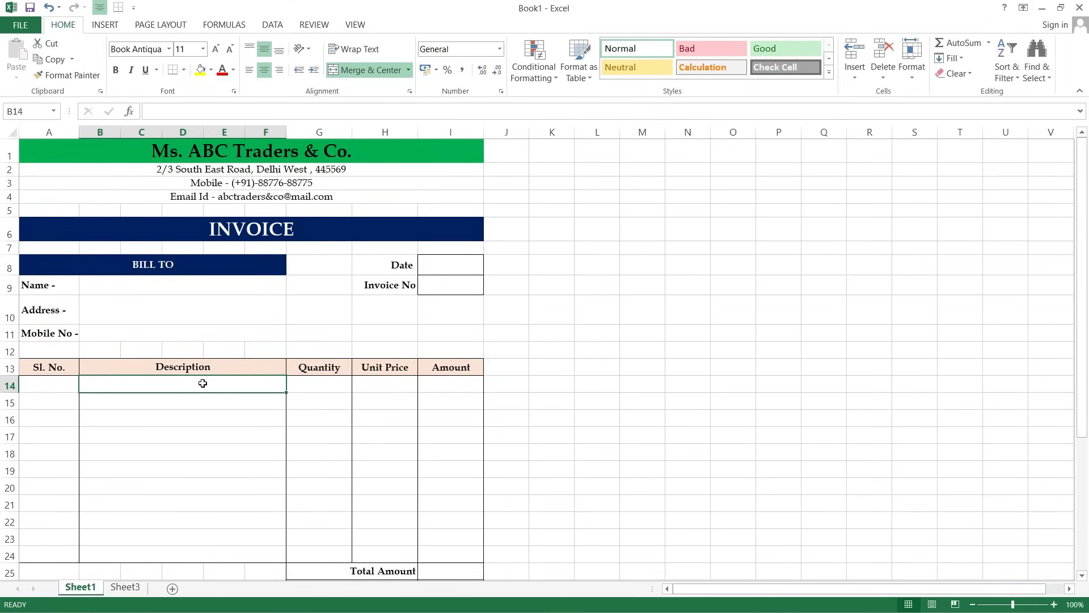
{"action": "left_click", "coordinate": [277, 27]}
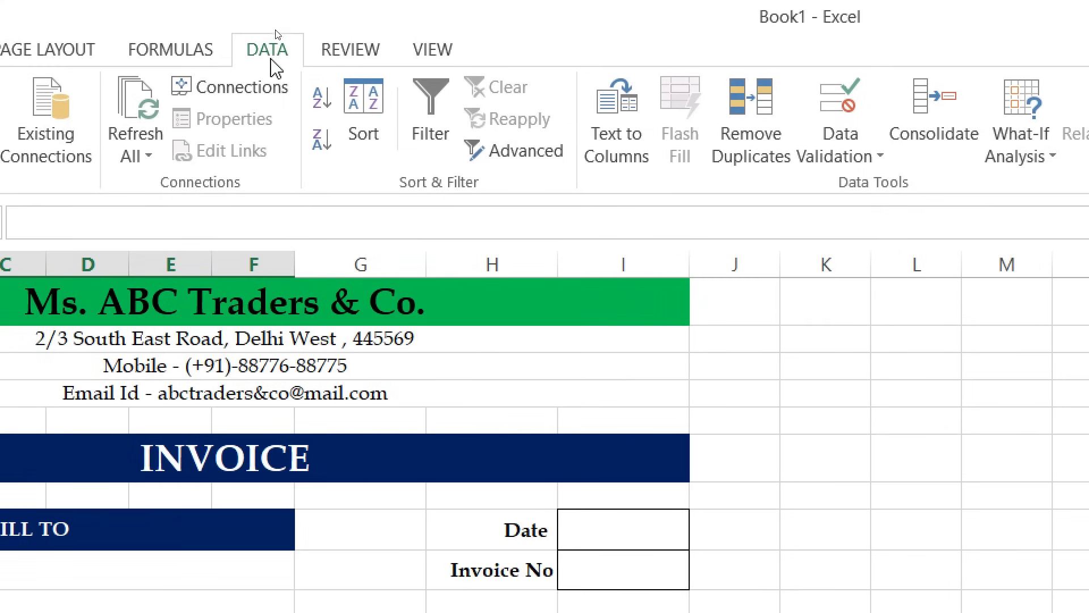
{"action": "left_click", "coordinate": [852, 154]}
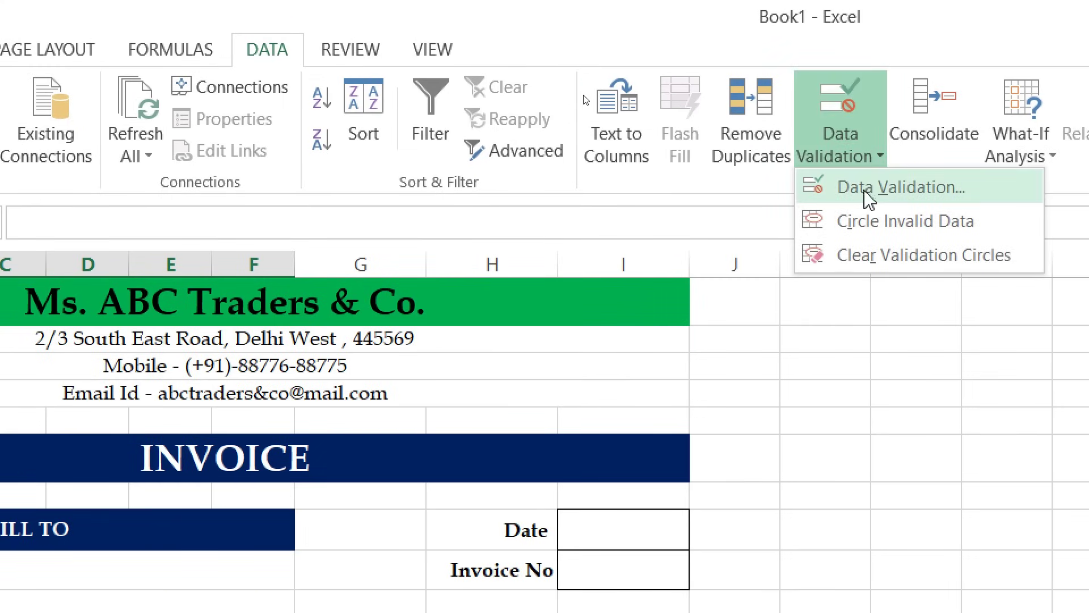
{"action": "left_click", "coordinate": [917, 191]}
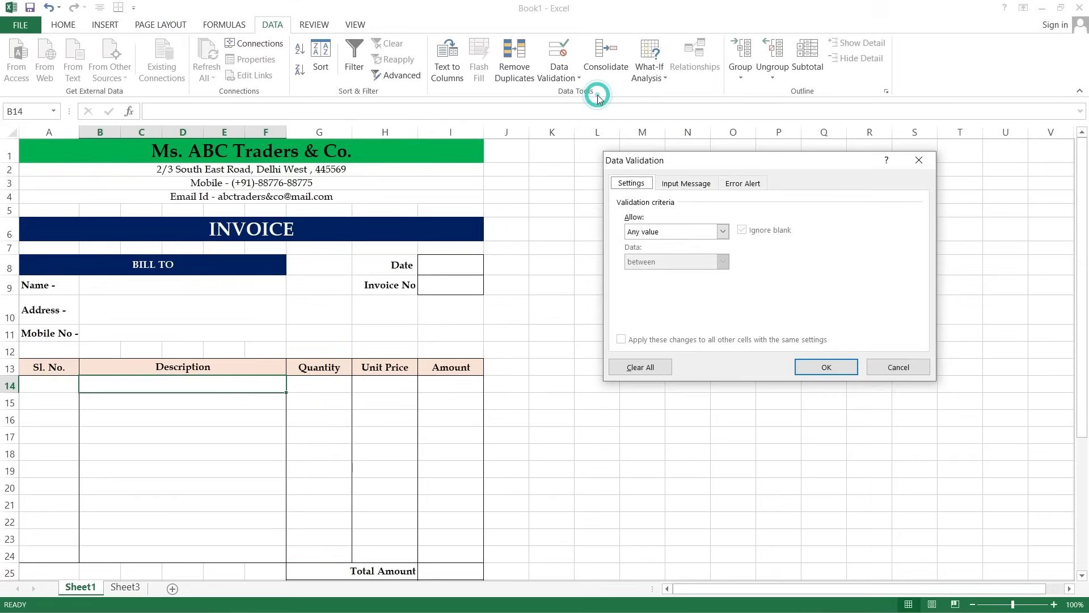
Step: Set B14's validation to a List with source =Sheet3!$A$3:$A$10
{"action": "left_click_drag", "start_coordinate": [703, 172], "coordinate": [619, 172]}
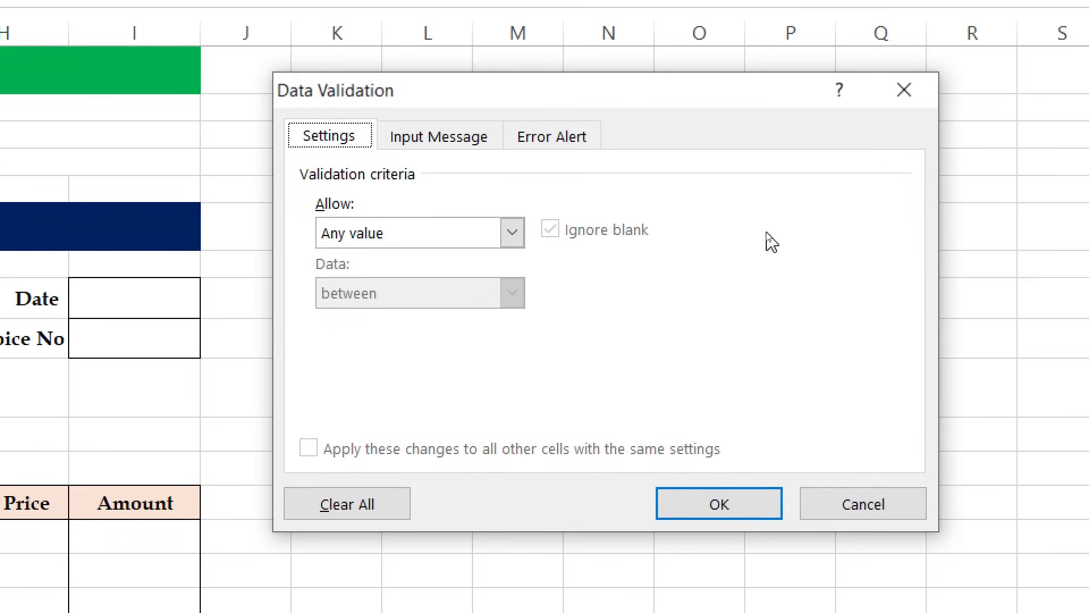
{"action": "left_click", "coordinate": [639, 231]}
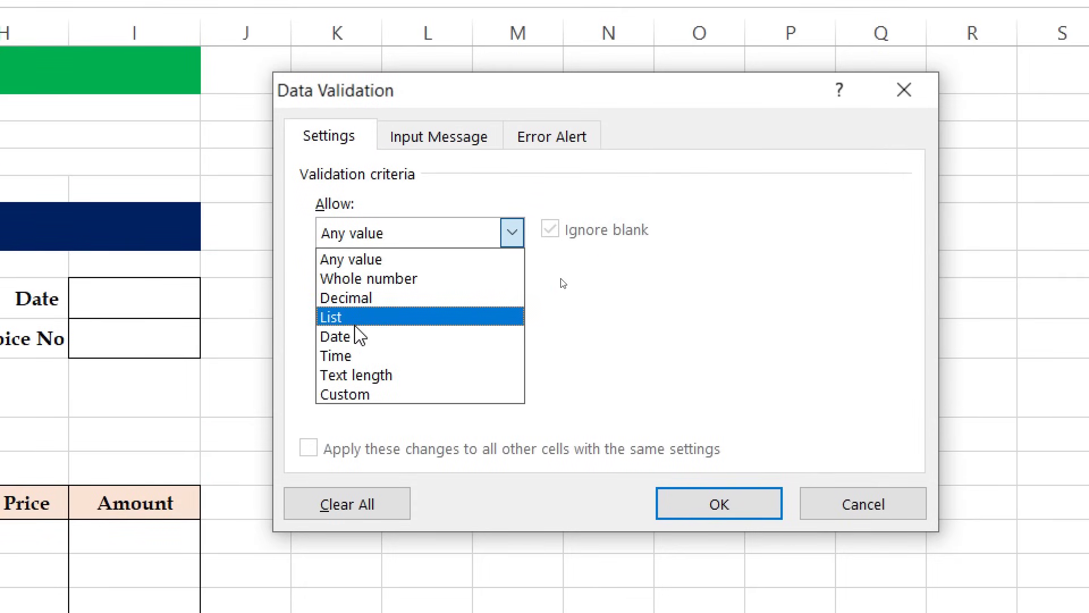
{"action": "left_click", "coordinate": [357, 326]}
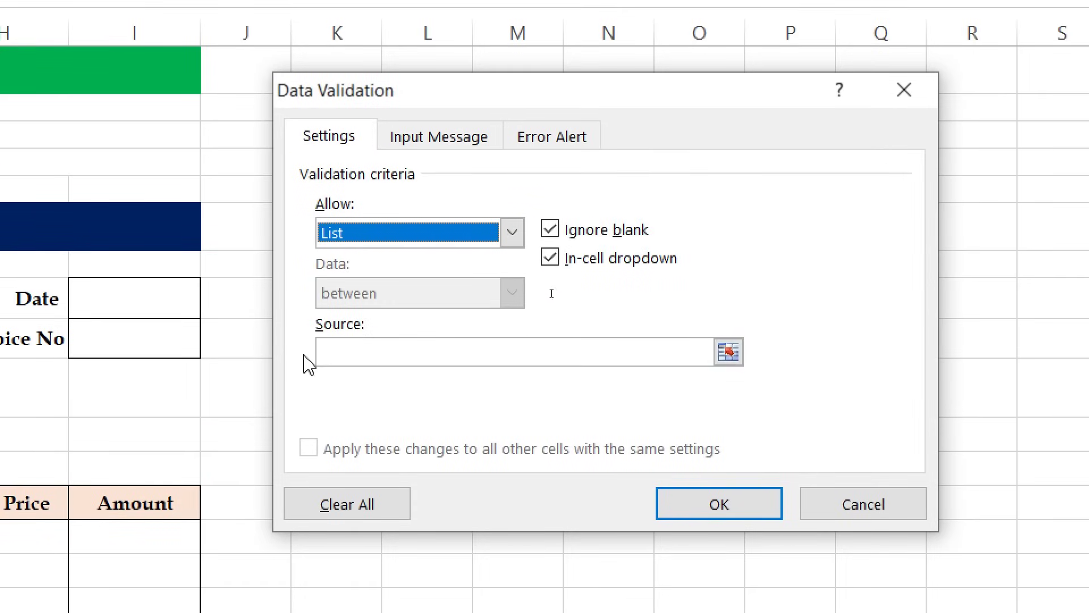
{"action": "left_click", "coordinate": [341, 356]}
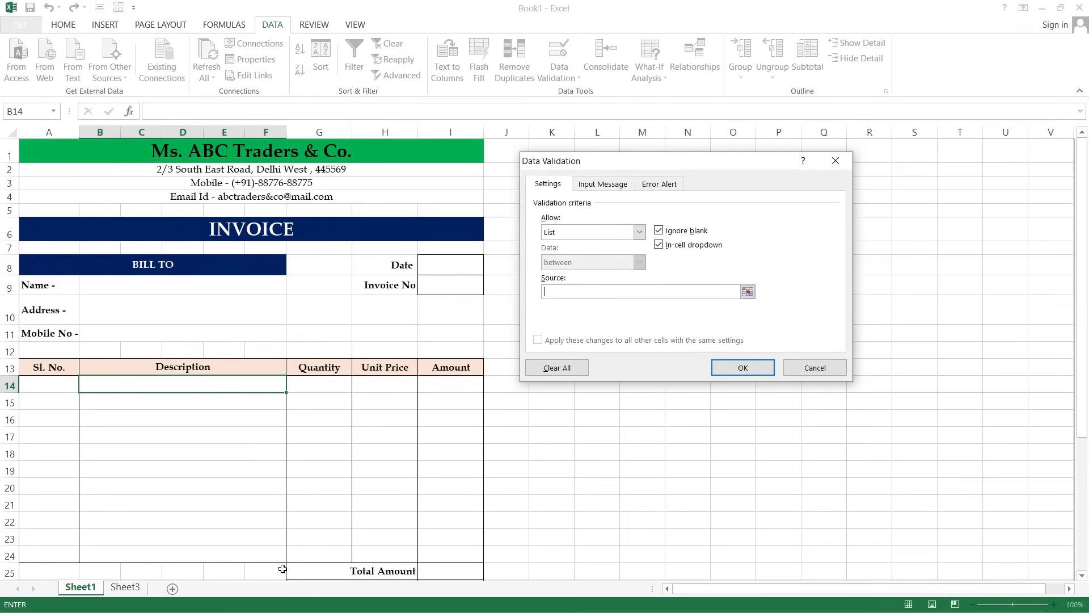
{"action": "left_click", "coordinate": [127, 587]}
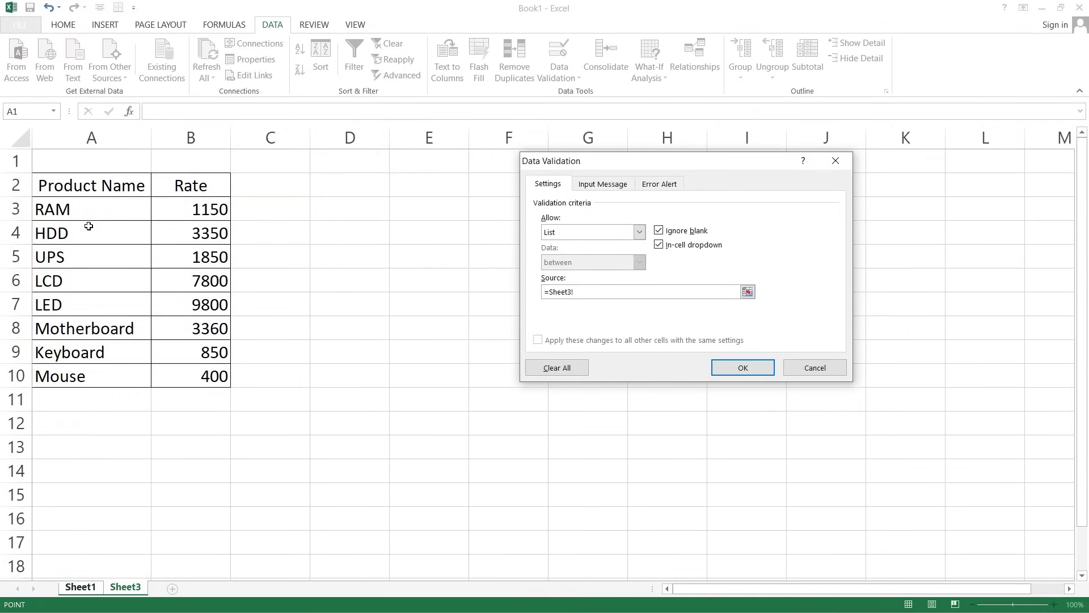
{"action": "left_click", "coordinate": [89, 209]}
{"action": "left_click_drag", "start_coordinate": [89, 209], "coordinate": [105, 374]}
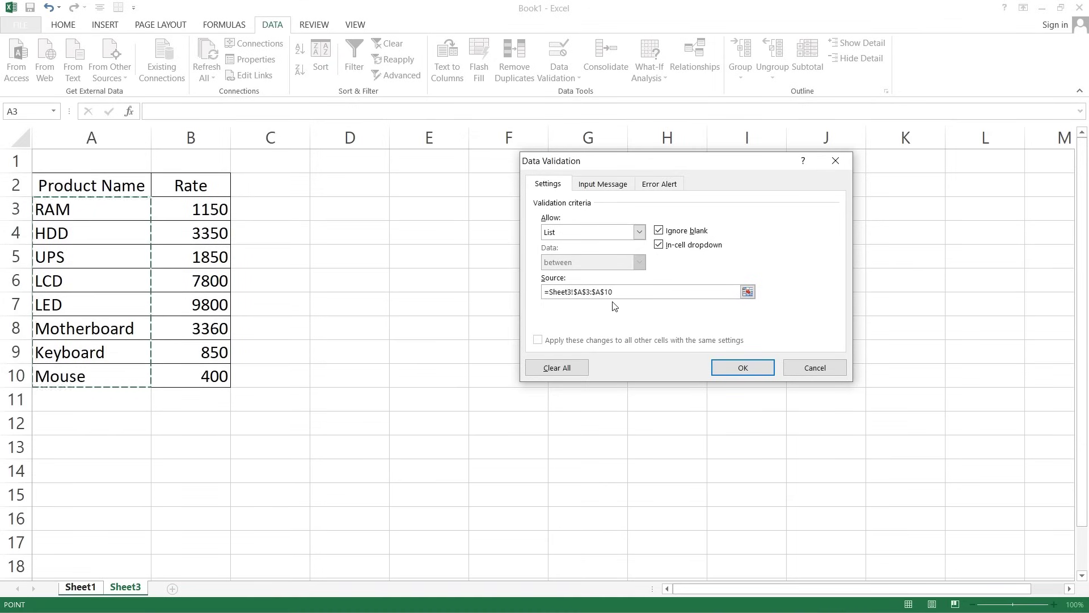
{"action": "left_click", "coordinate": [758, 374]}
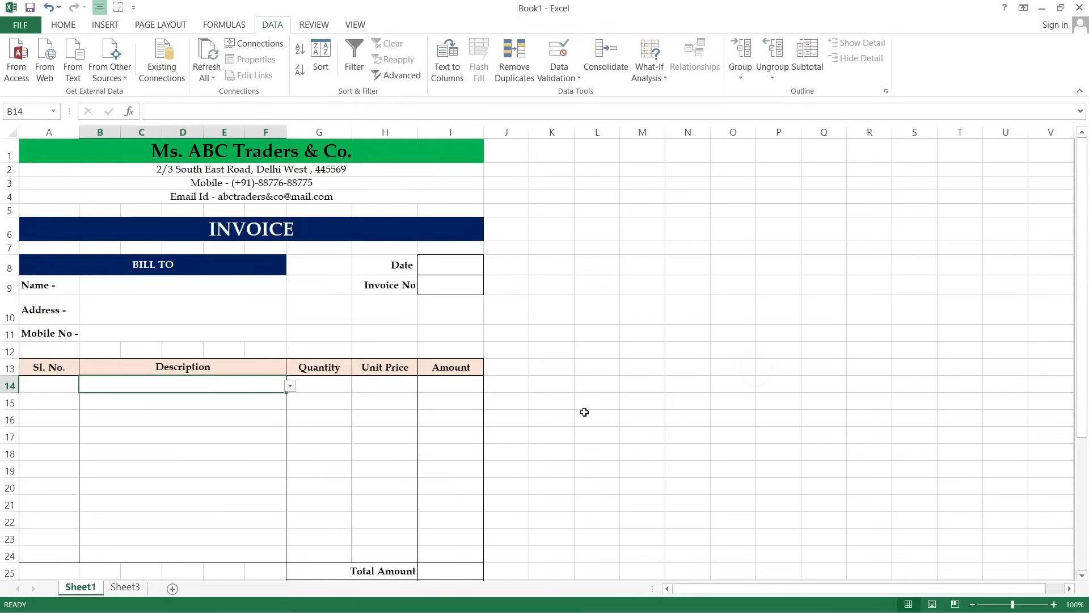
Step: Check B14's product dropdown, then fill it down to B24 and select B14:F24
{"action": "left_click", "coordinate": [290, 388]}
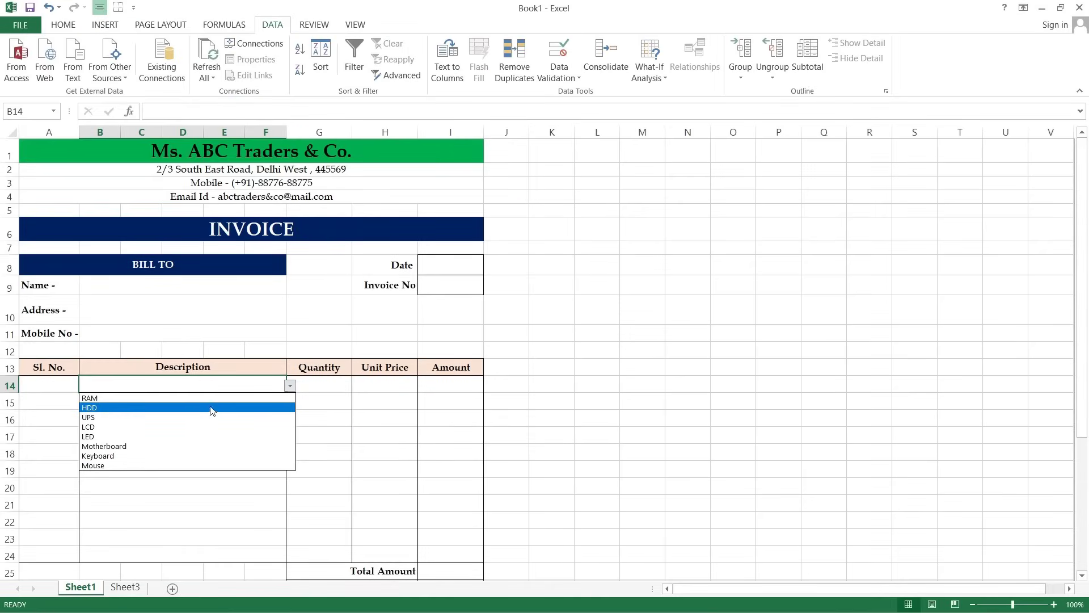
{"action": "left_click", "coordinate": [229, 378]}
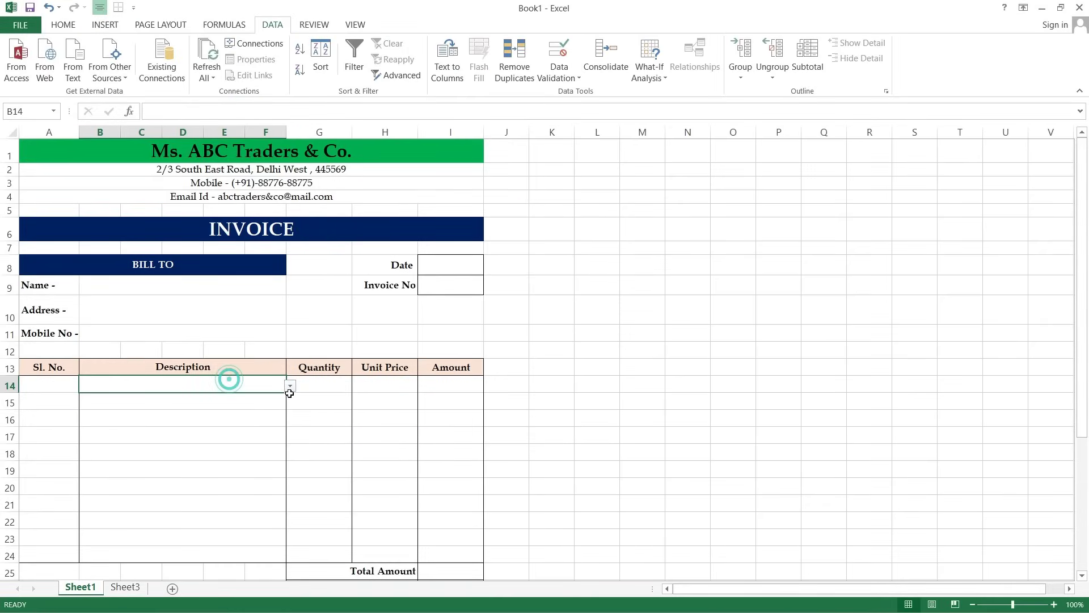
{"action": "left_click_drag", "start_coordinate": [286, 393], "coordinate": [283, 560]}
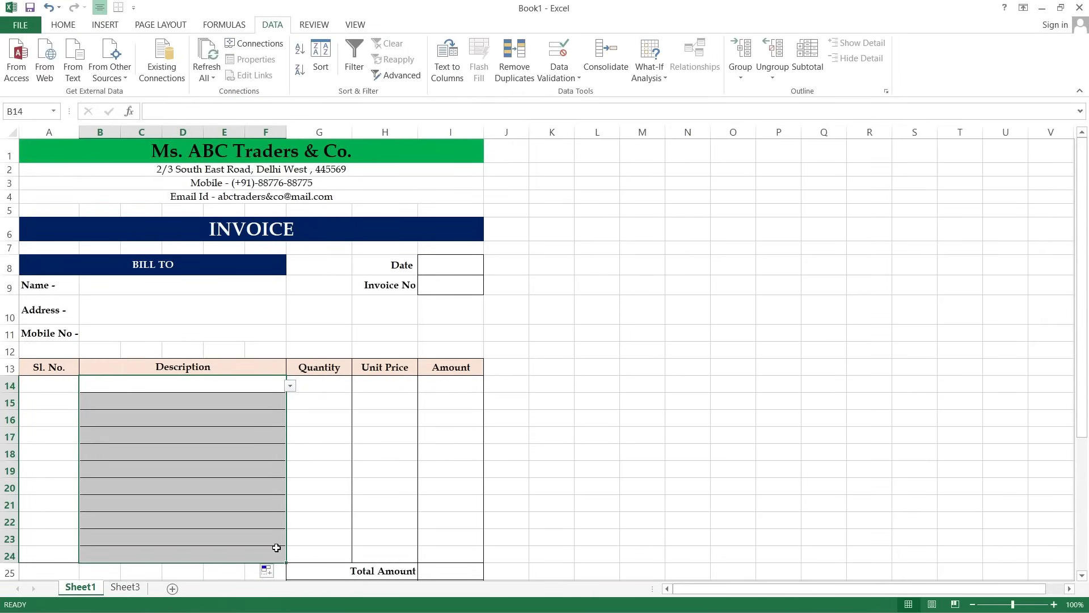
{"action": "left_click", "coordinate": [153, 387]}
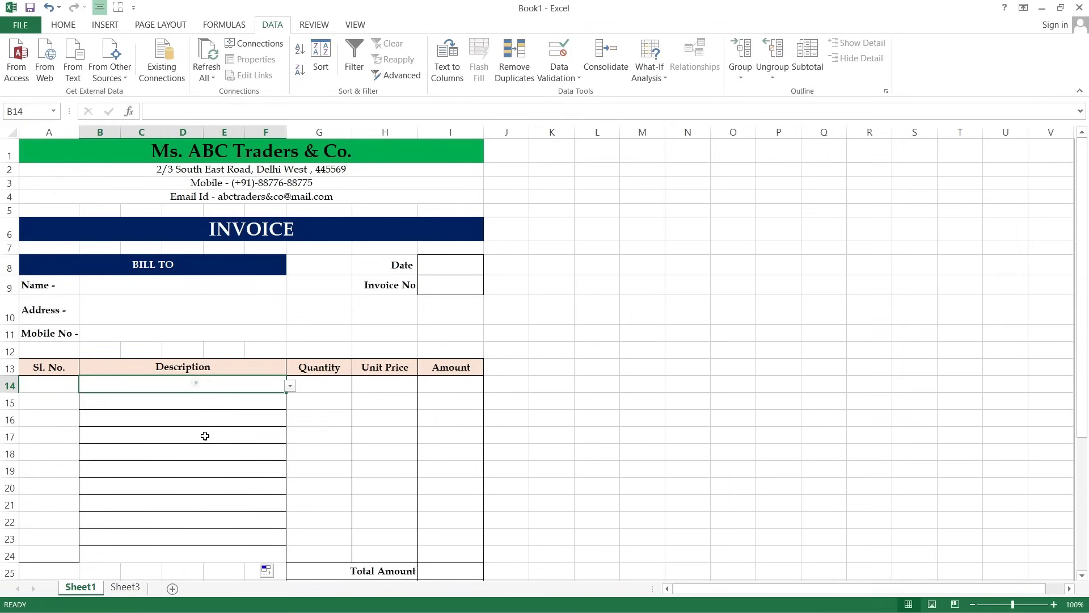
{"action": "left_click_drag", "start_coordinate": [196, 382], "coordinate": [224, 554]}
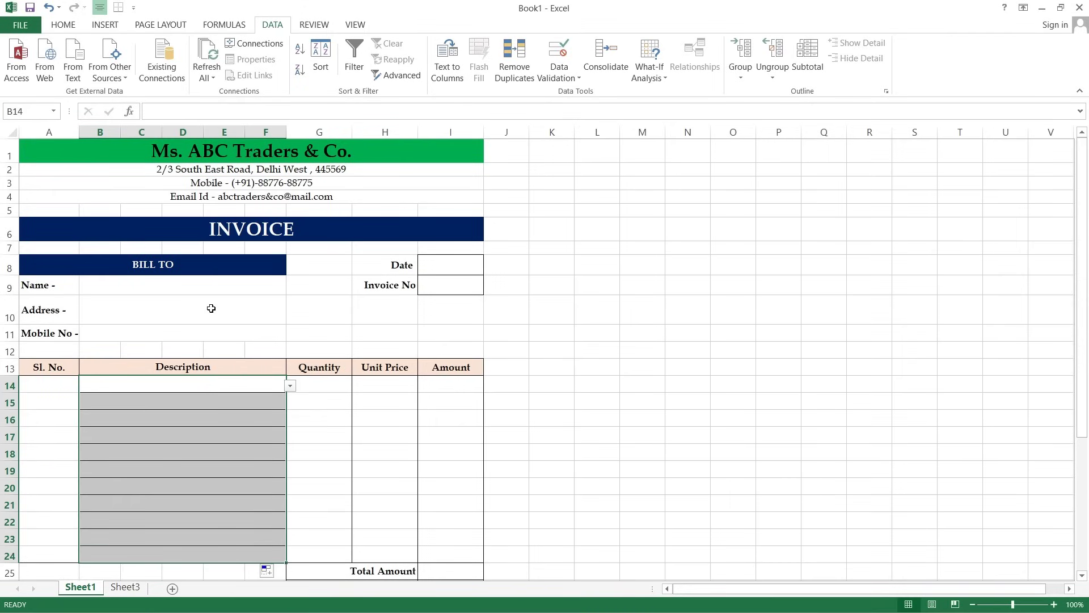
Step: Clear all borders from B14:F24, then give the block only an outside border
{"action": "left_click", "coordinate": [63, 25]}
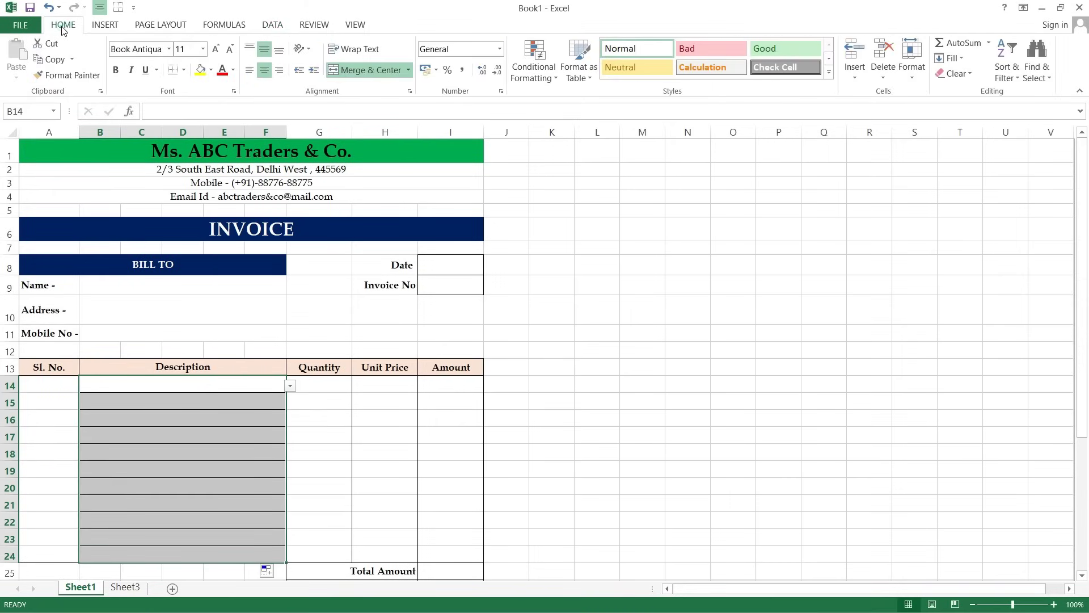
{"action": "left_click", "coordinate": [184, 70]}
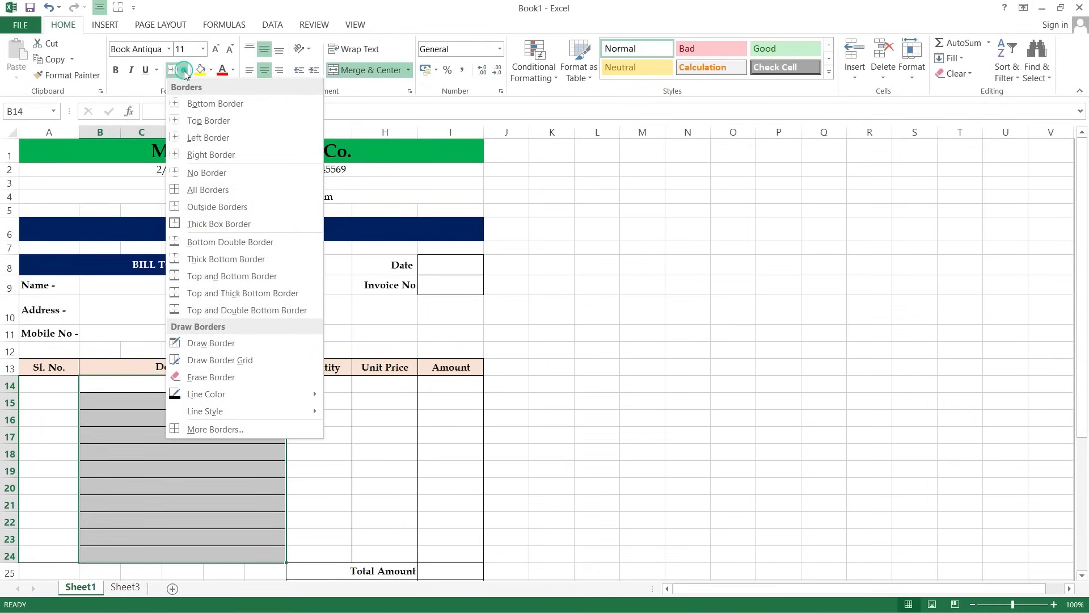
{"action": "left_click", "coordinate": [191, 172]}
{"action": "left_click", "coordinate": [186, 473]}
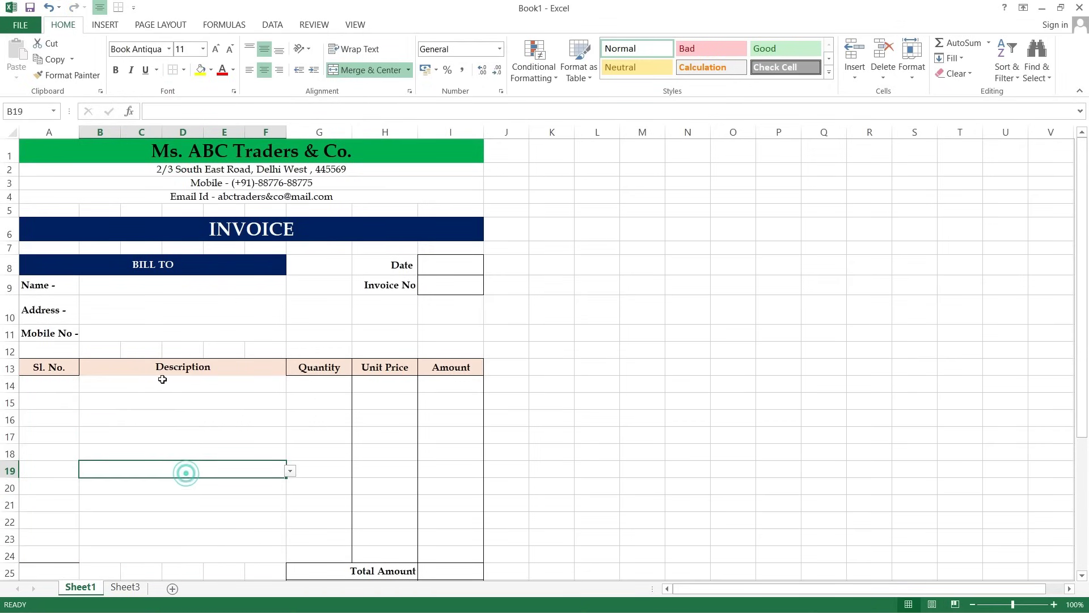
{"action": "left_click_drag", "start_coordinate": [218, 382], "coordinate": [218, 553]}
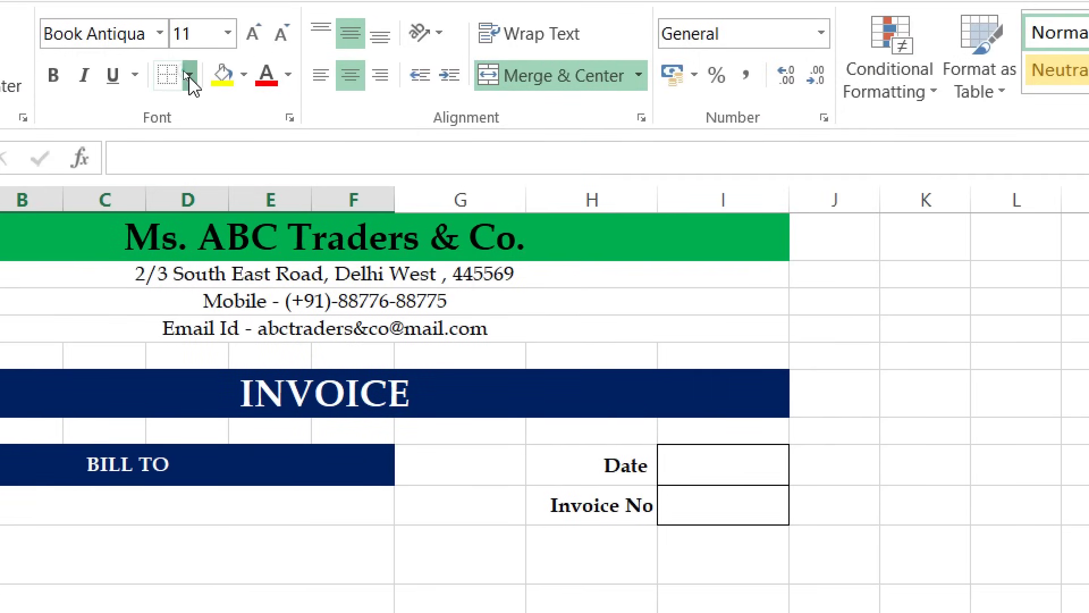
{"action": "left_click", "coordinate": [189, 76]}
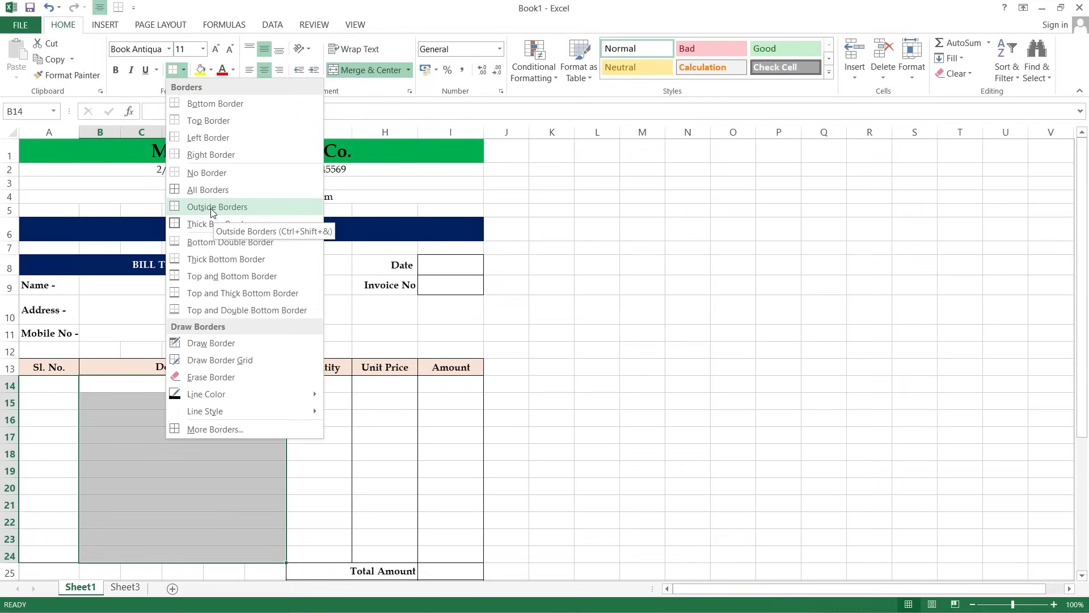
{"action": "left_click", "coordinate": [216, 206]}
{"action": "left_click", "coordinate": [221, 403]}
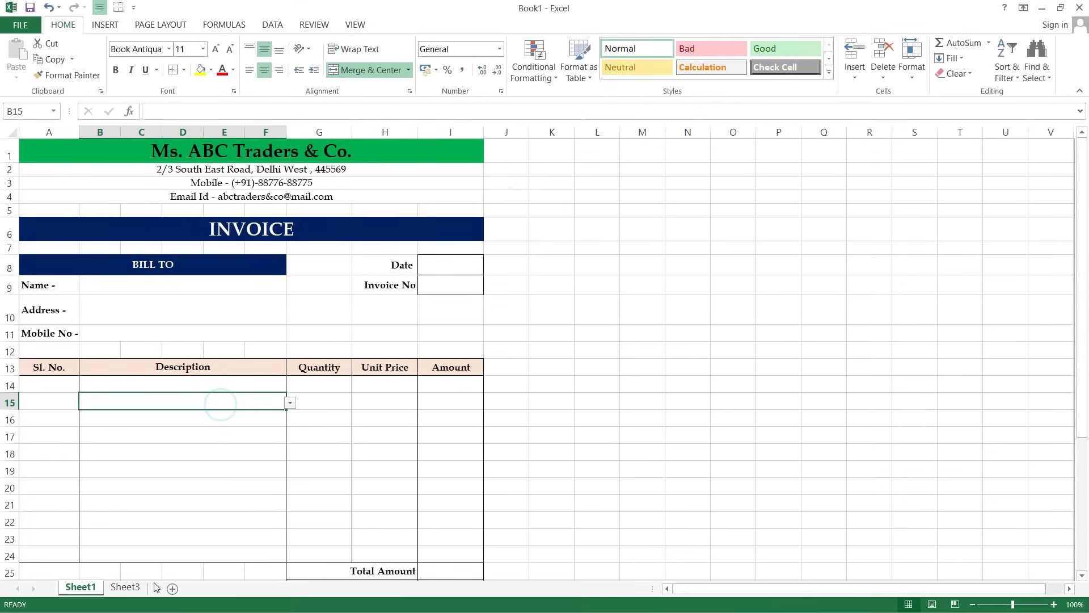
{"action": "left_click", "coordinate": [182, 380]}
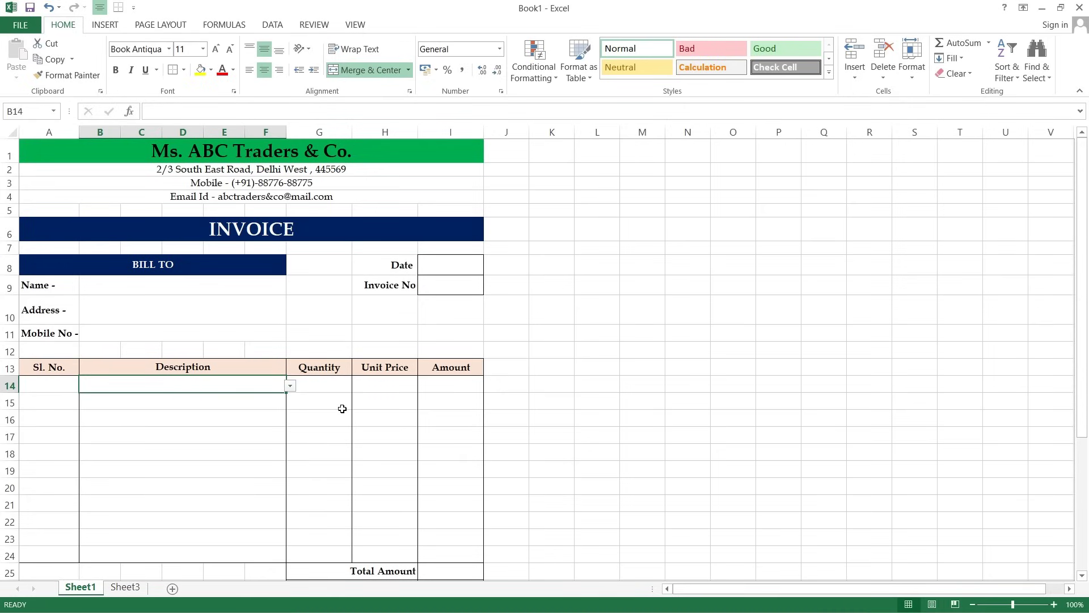
Step: Select H14 and look over the product rate table on Sheet3
{"action": "left_click", "coordinate": [388, 385]}
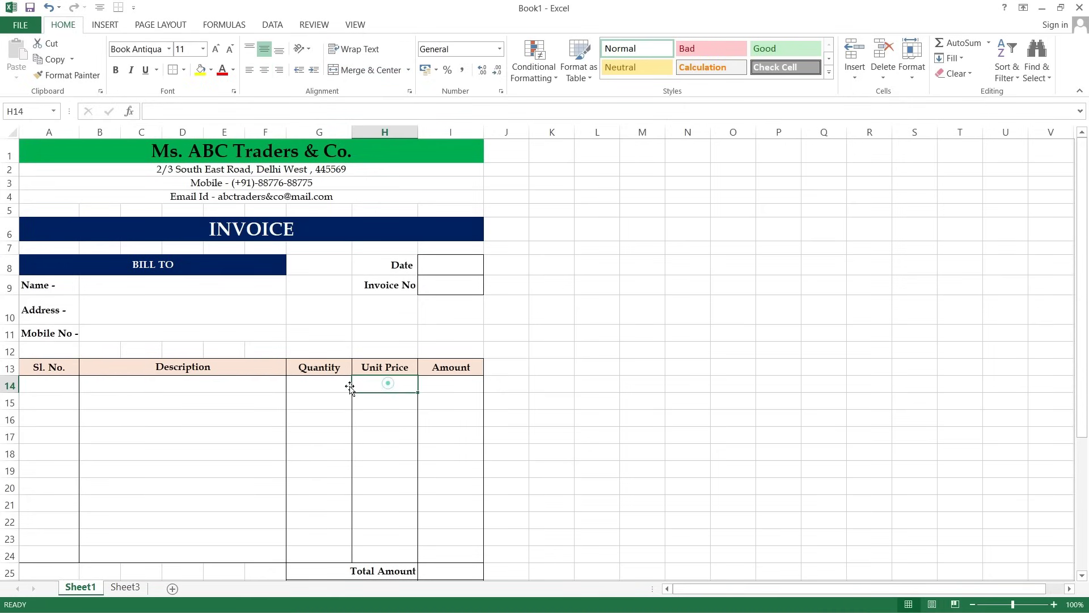
{"action": "left_click", "coordinate": [125, 586]}
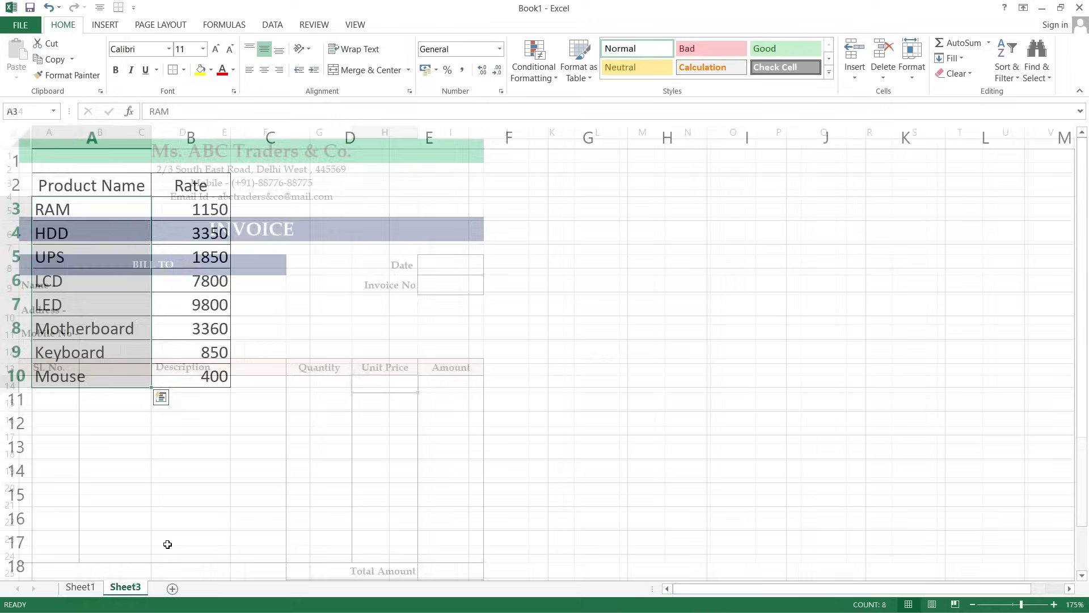
{"action": "left_click", "coordinate": [170, 255]}
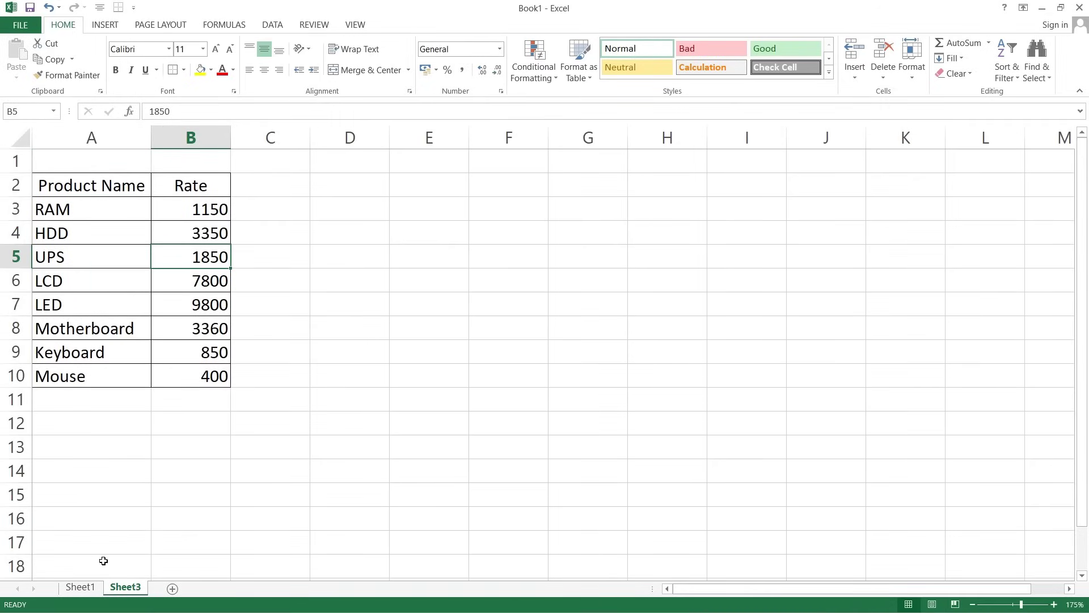
{"action": "left_click", "coordinate": [85, 588]}
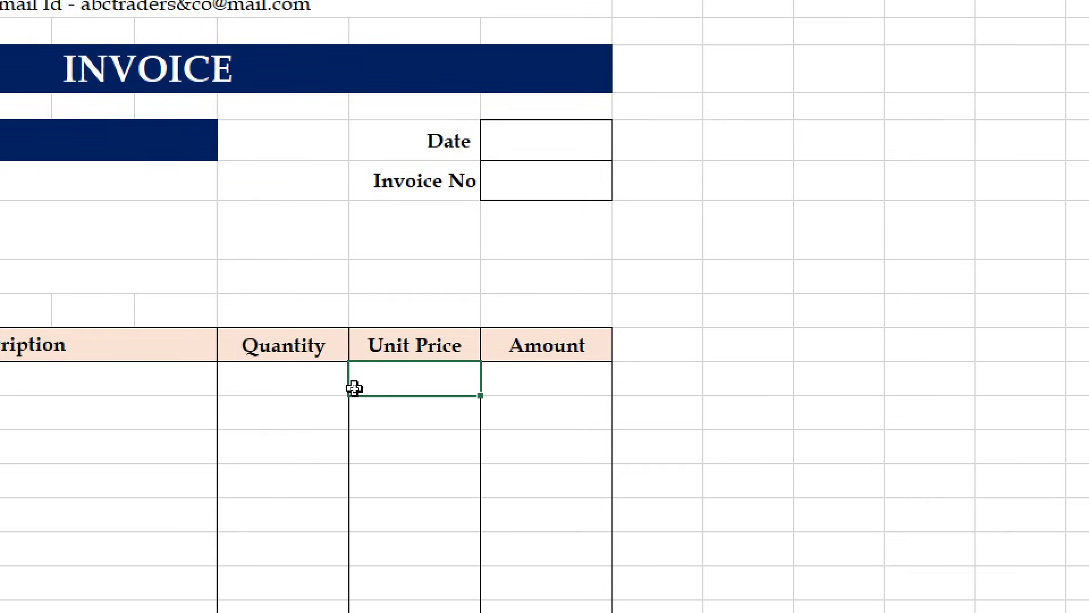
Step: Enter =VLOOKUP(B14,Sheet3!A2:B10,2,0) in Unit Price cell H14
{"action": "type", "text": "=v"}
{"action": "type", "text": "loo"}
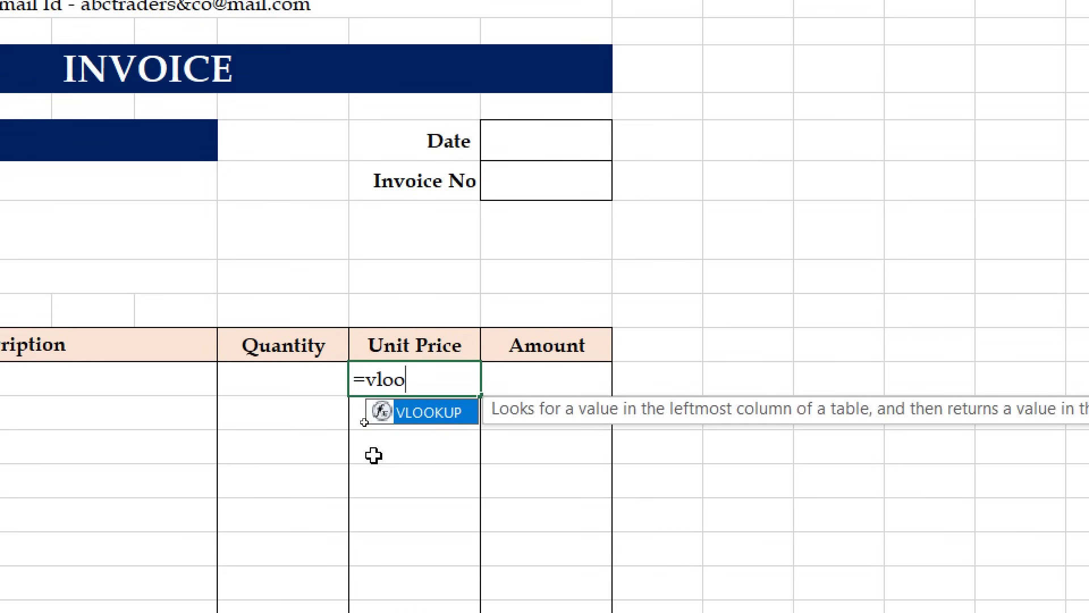
{"action": "type", "text": "kup("}
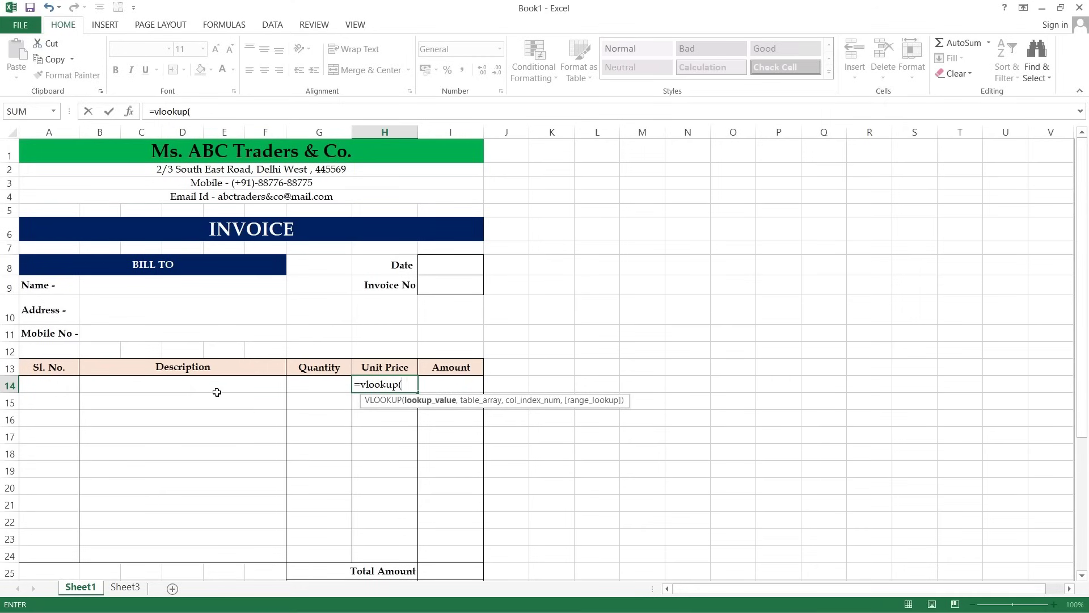
{"action": "left_click", "coordinate": [213, 383]}
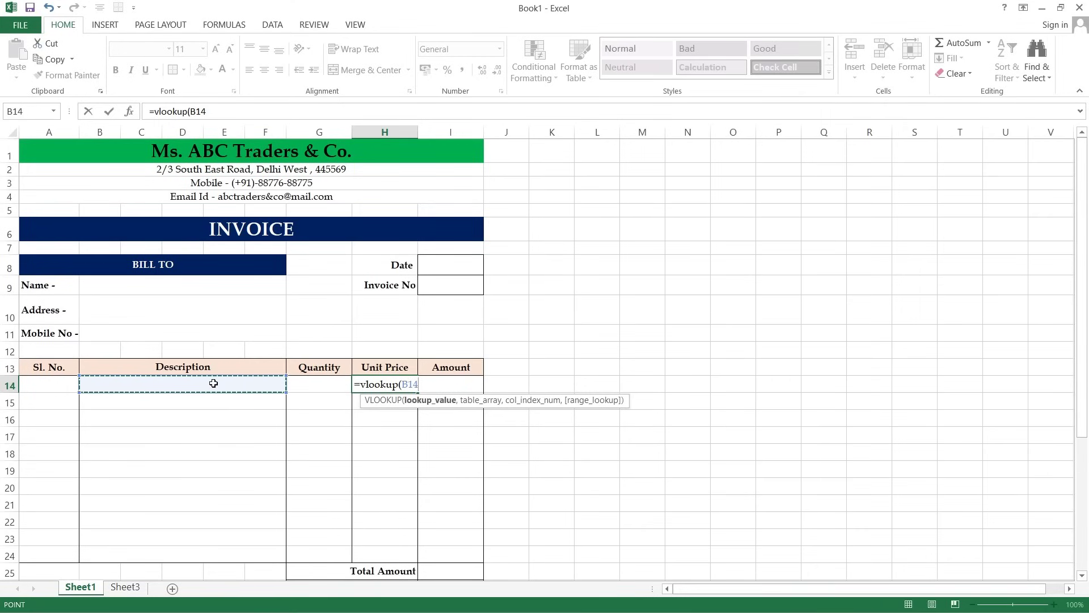
{"action": "type", "text": ","}
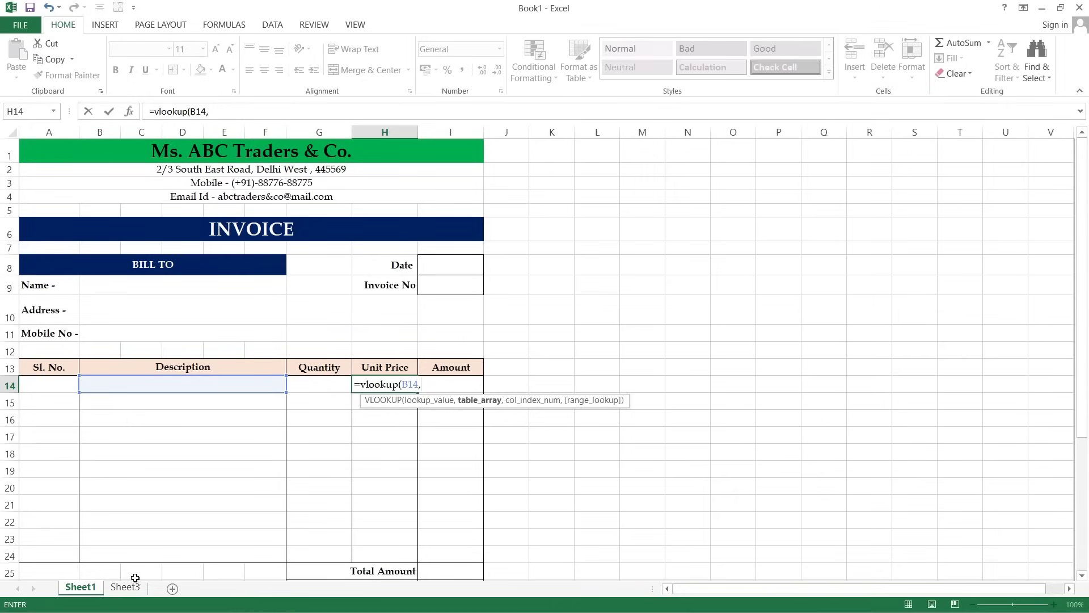
{"action": "left_click", "coordinate": [125, 587]}
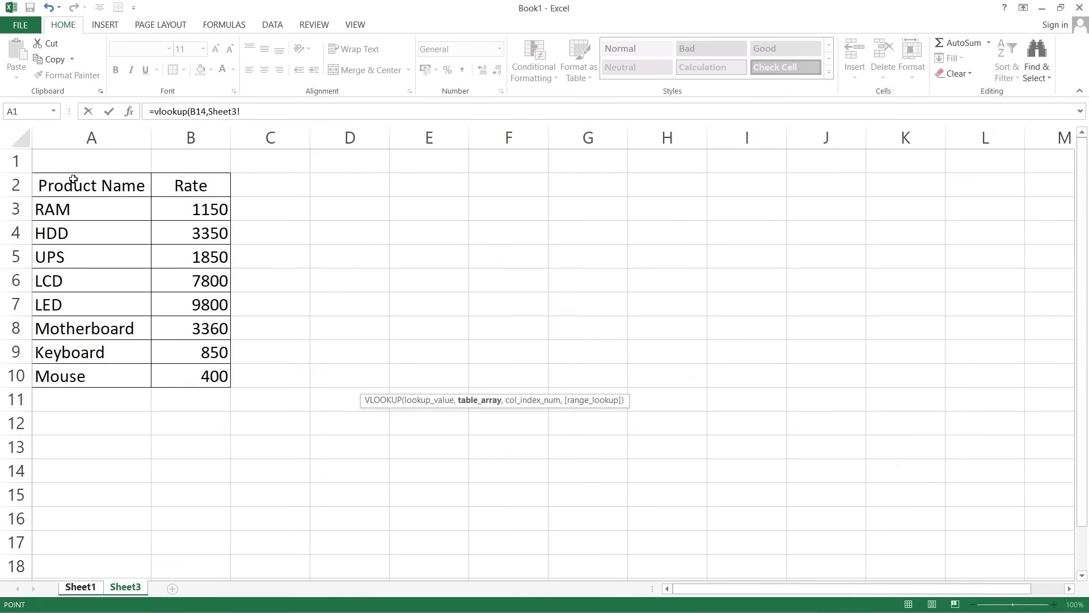
{"action": "left_click_drag", "start_coordinate": [69, 184], "coordinate": [191, 373]}
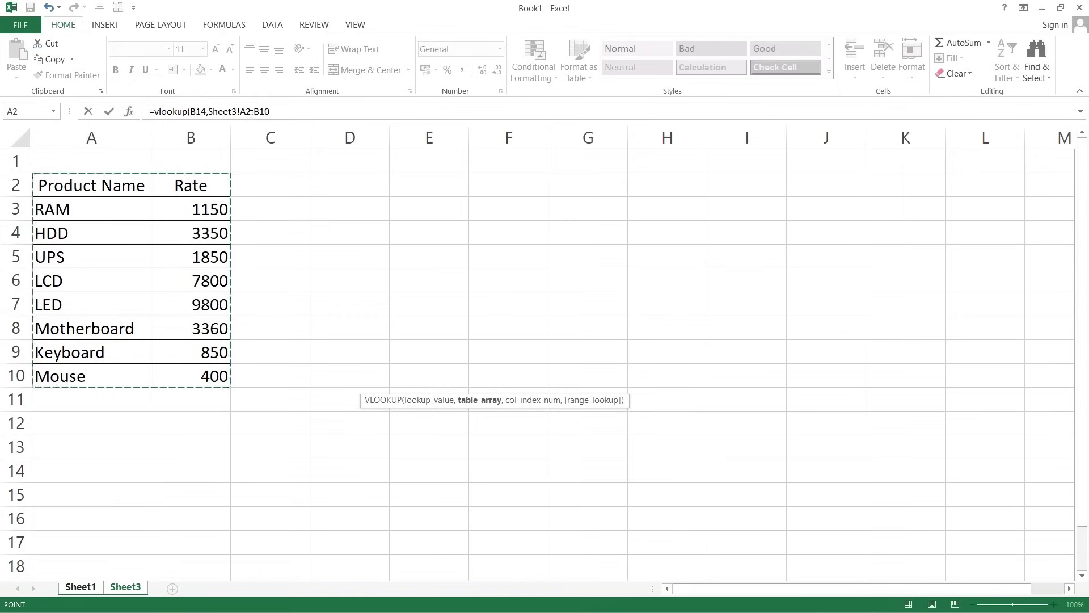
{"action": "left_click", "coordinate": [282, 111]}
{"action": "left_click", "coordinate": [282, 111]}
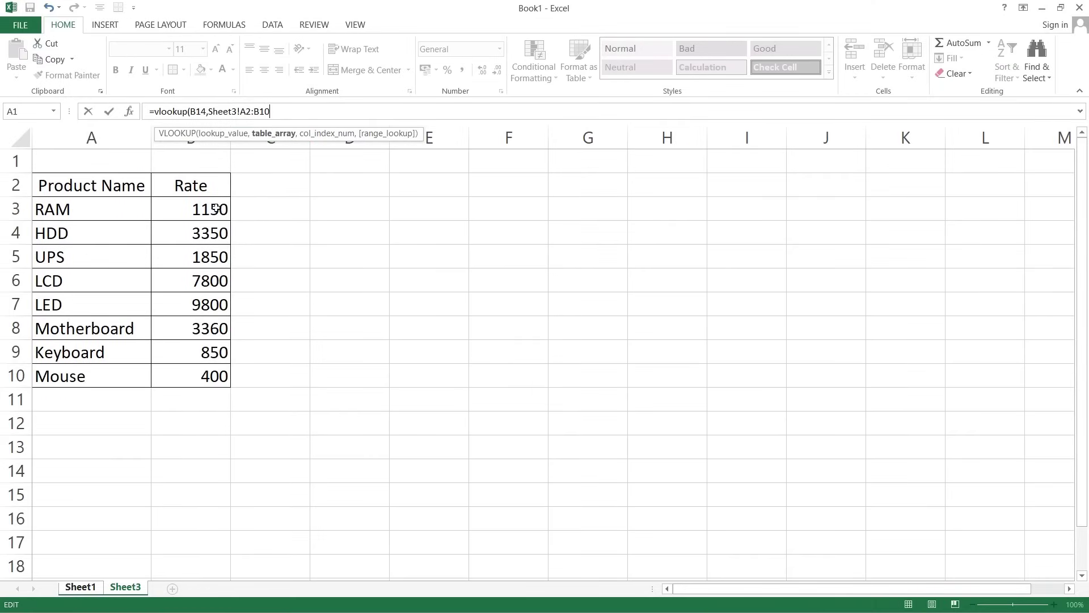
{"action": "type", "text": ",2"}
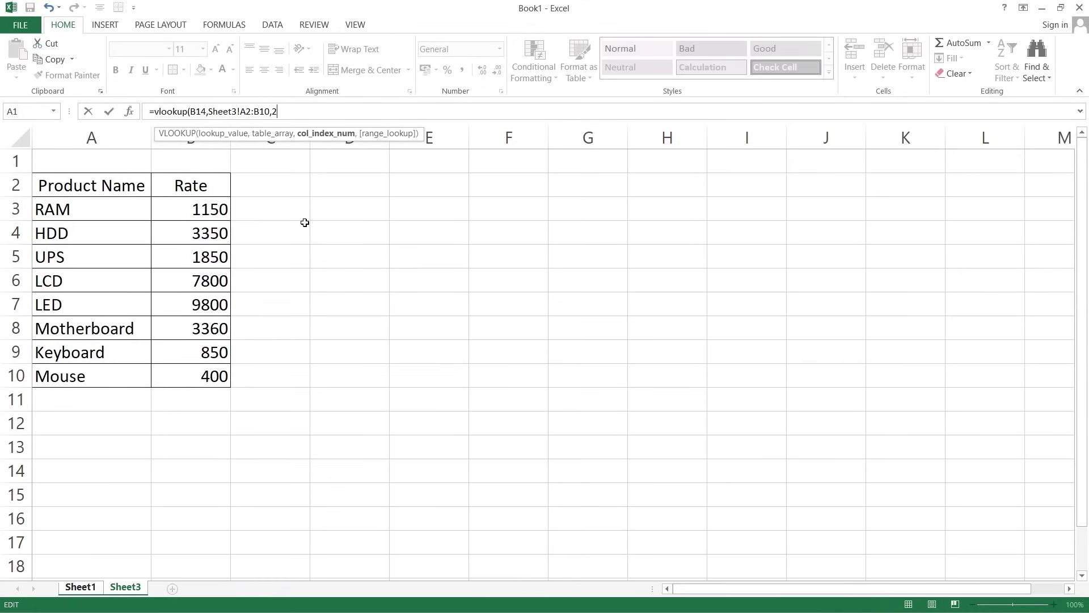
{"action": "type", "text": ",0"}
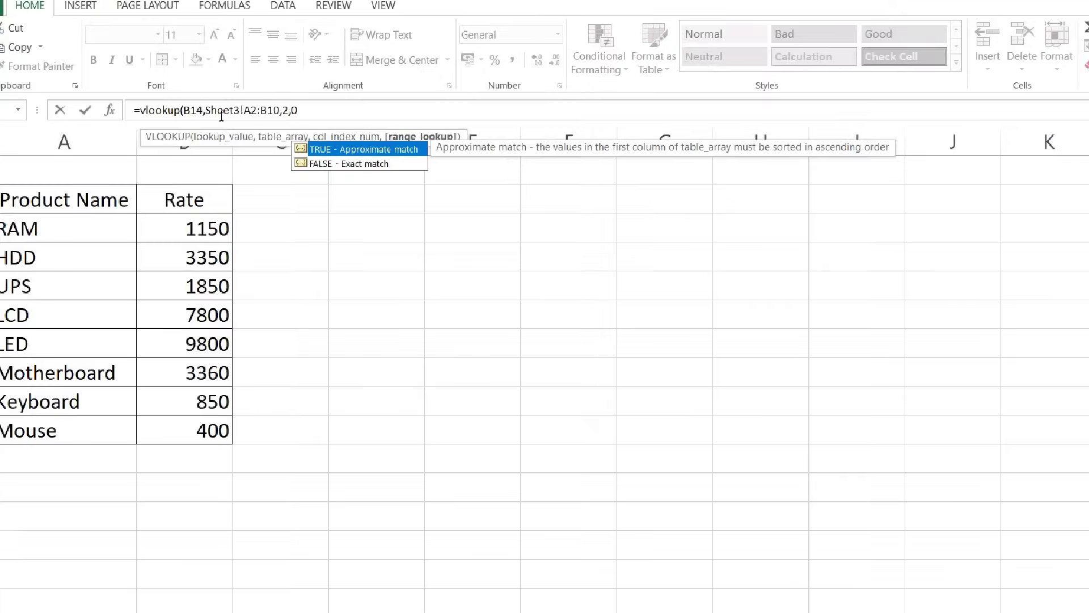
{"action": "type", "text": ")"}
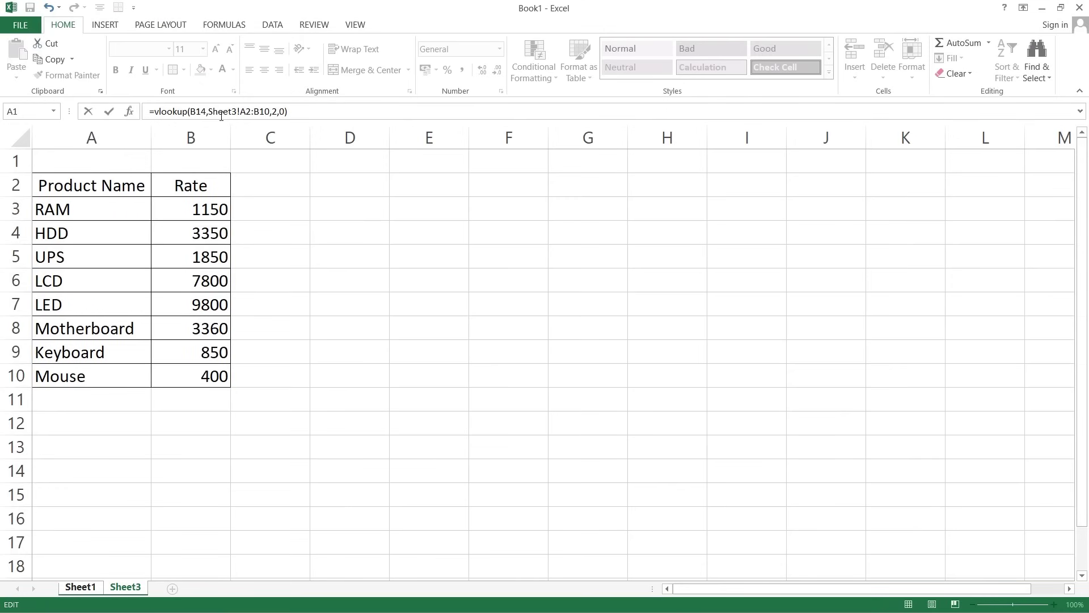
{"action": "key", "text": "Return"}
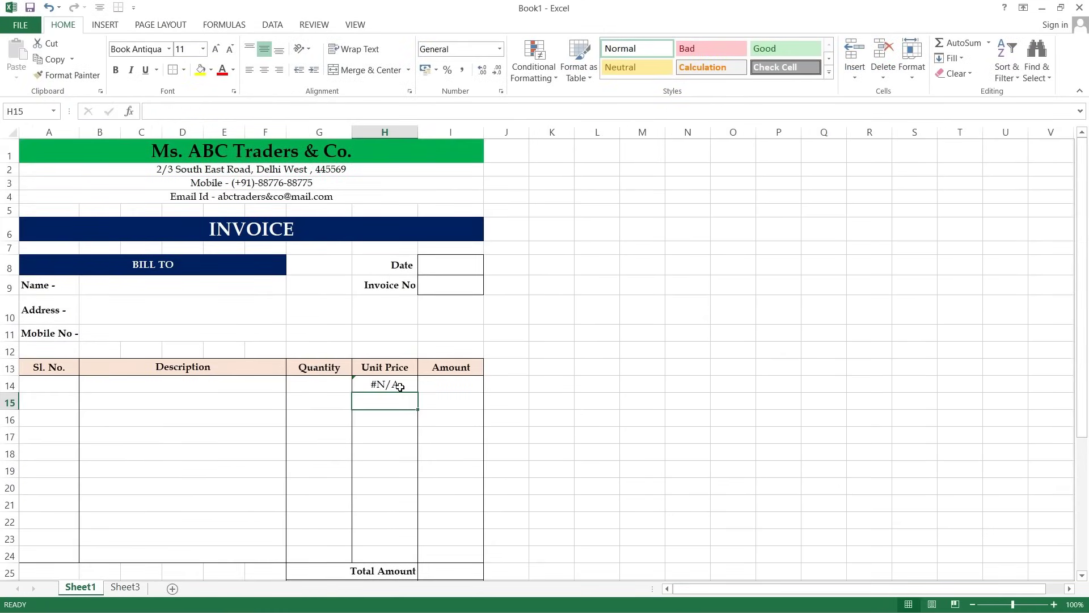
Step: Rewrite H14 as =IFERROR(VLOOKUP(B14,Sheet3!A2:B10,2,0),"")
{"action": "left_click", "coordinate": [400, 386]}
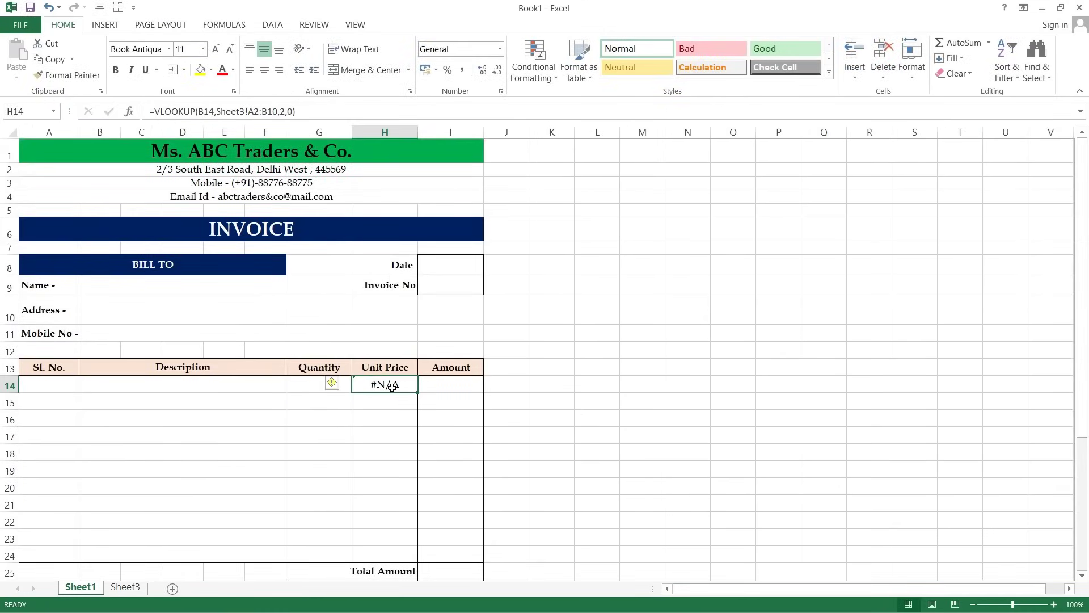
{"action": "double_click", "coordinate": [392, 386]}
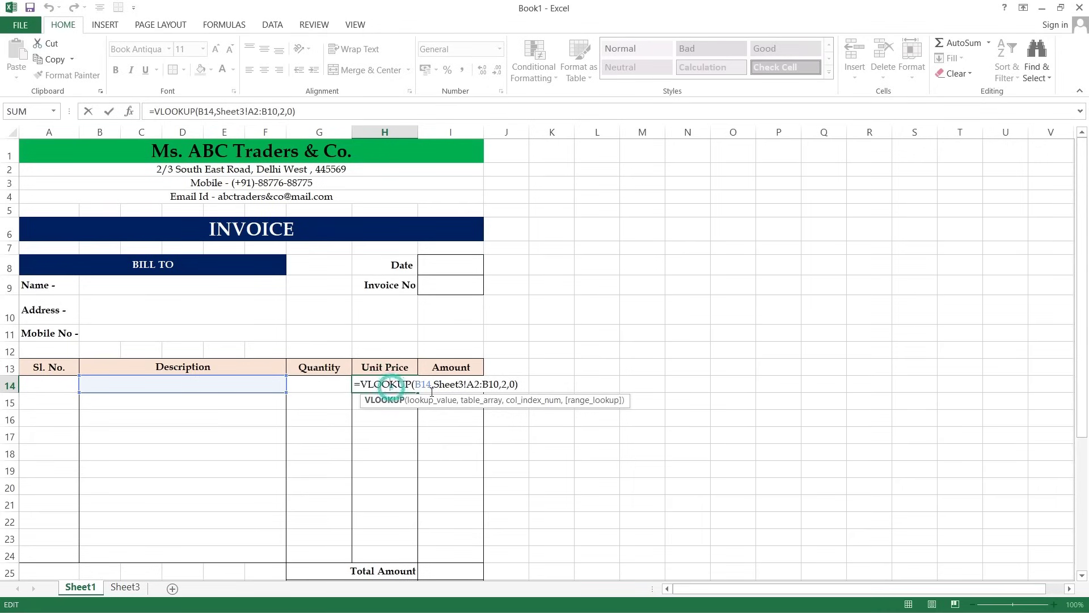
{"action": "left_click", "coordinate": [361, 382]}
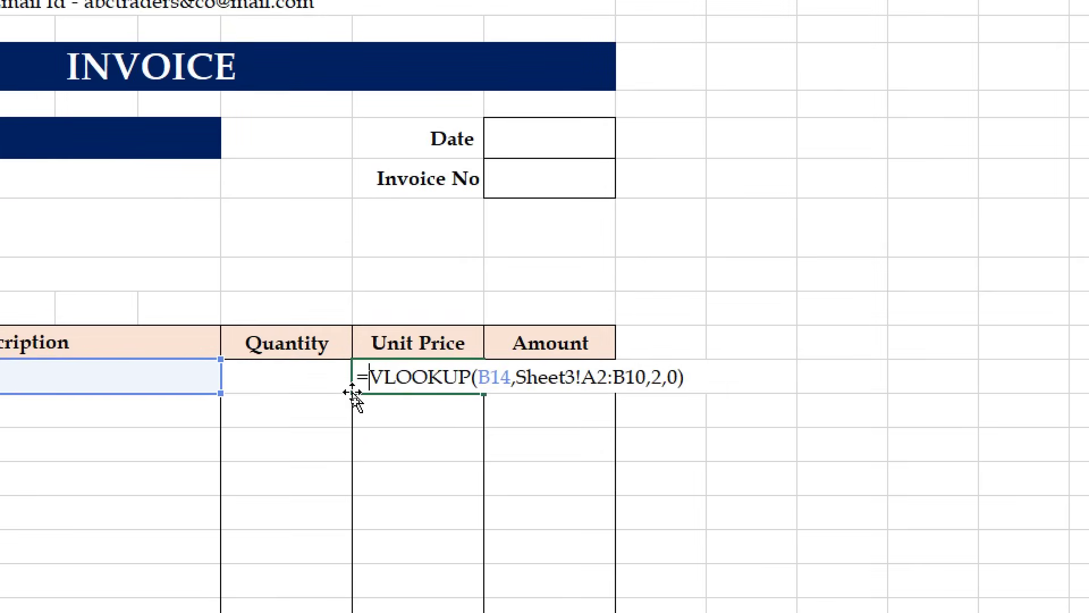
{"action": "type", "text": "ife"}
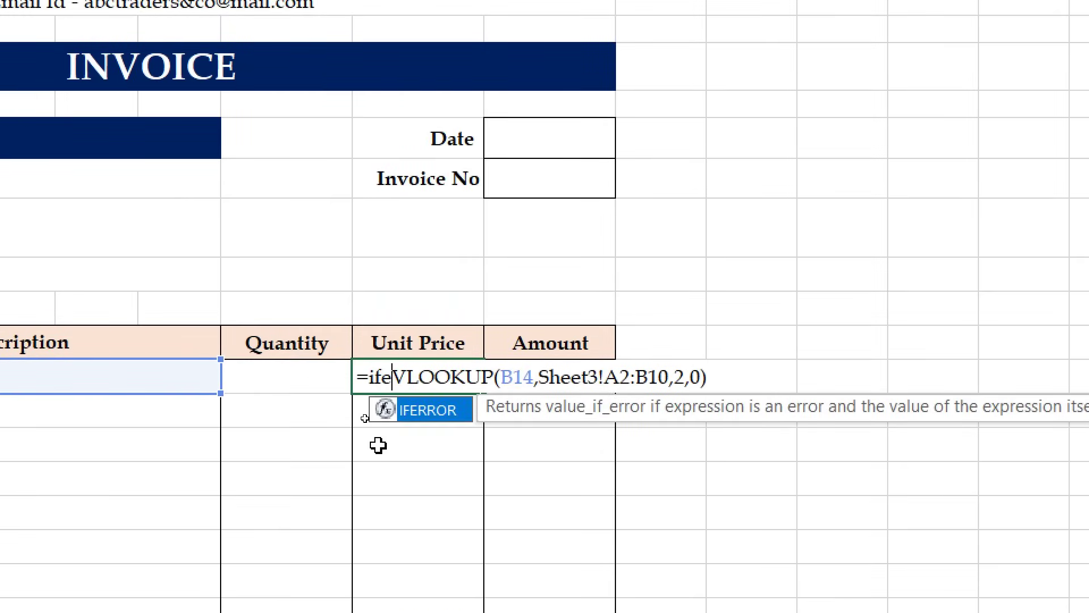
{"action": "type", "text": "rror"}
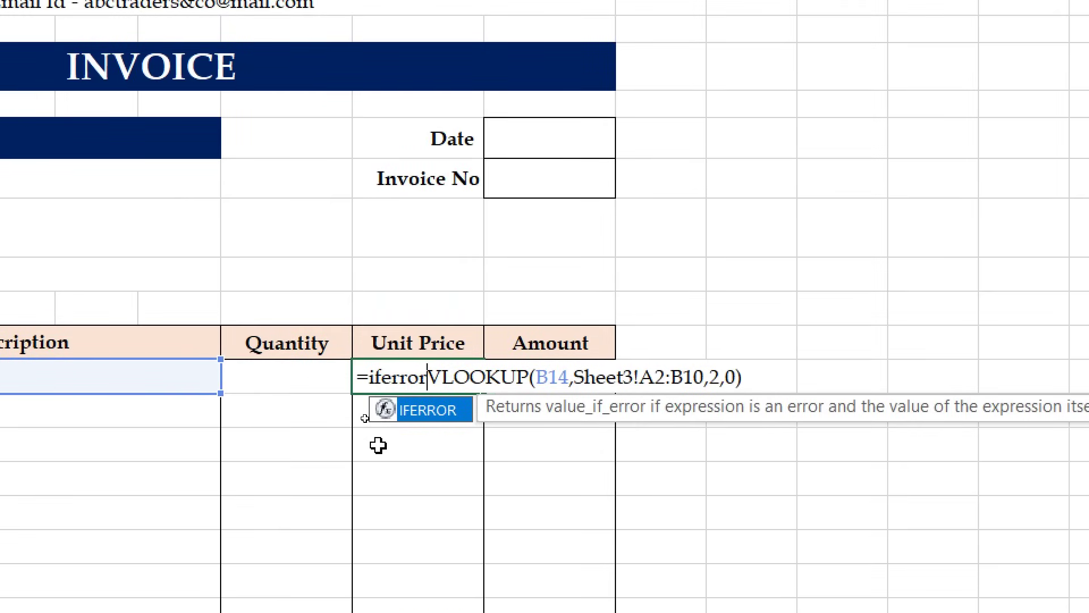
{"action": "type", "text": "("}
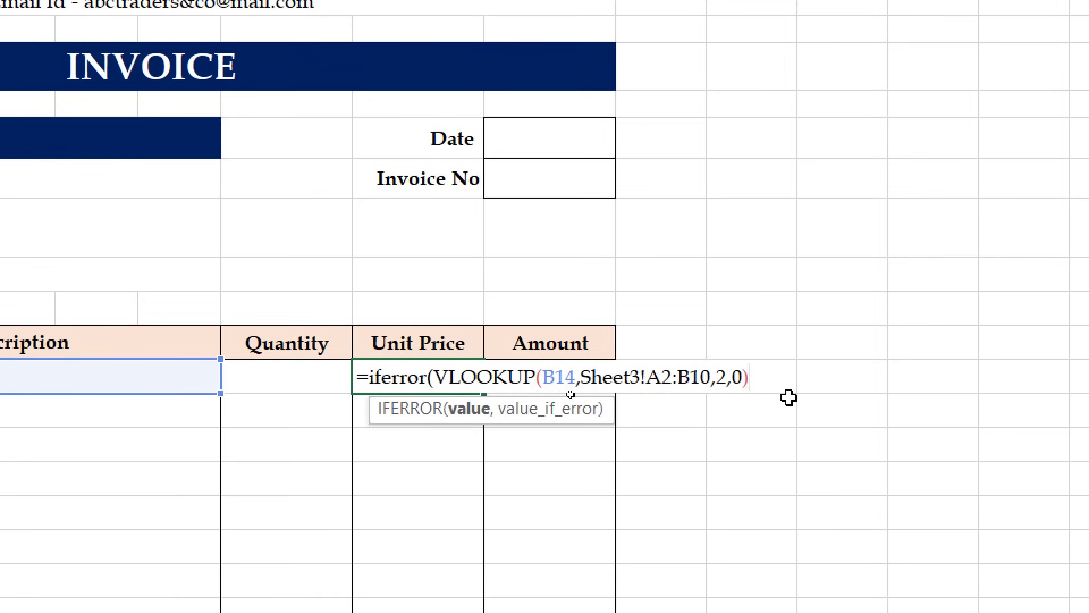
{"action": "type", "text": ","}
{"action": "type", "text": "\""}
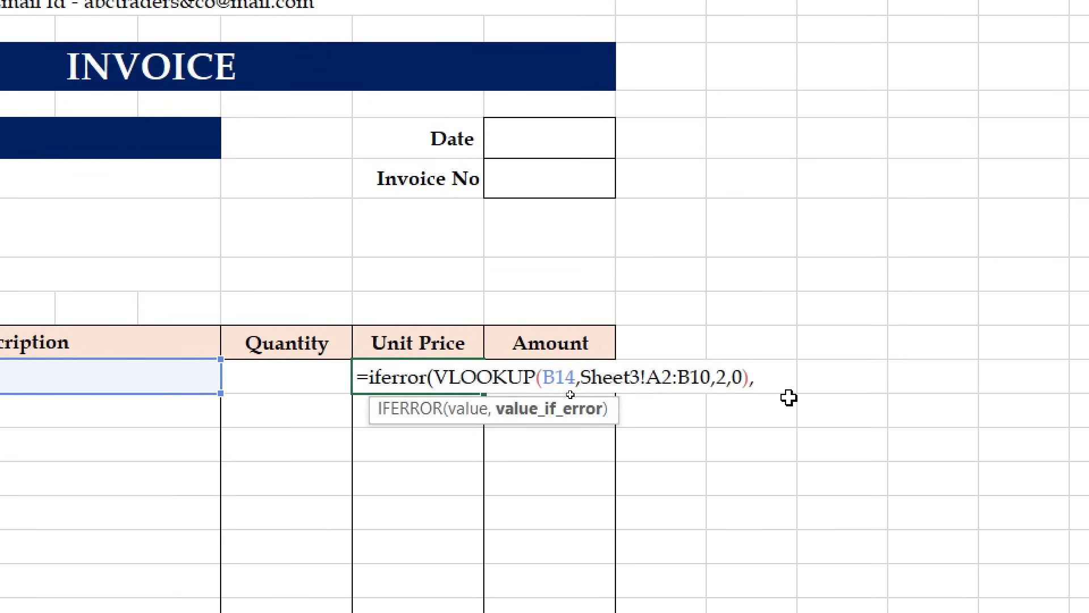
{"action": "type", "text": "\""}
{"action": "type", "text": "\")"}
{"action": "key", "text": "Return"}
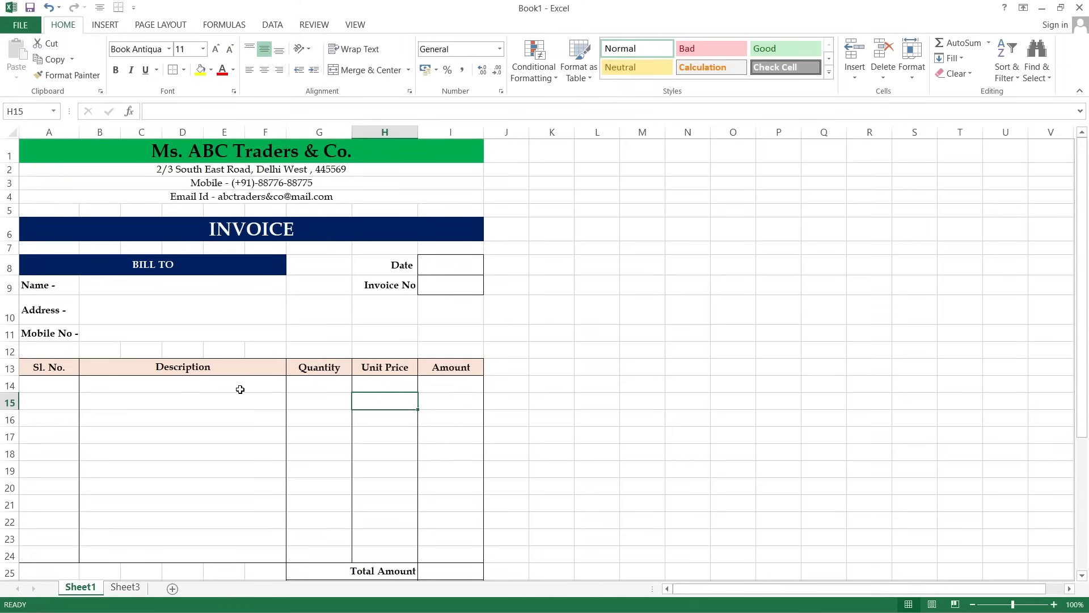
Step: Pick RAM in B14 to confirm H14 returns its price of 1150
{"action": "left_click", "coordinate": [240, 390]}
{"action": "left_click", "coordinate": [289, 385]}
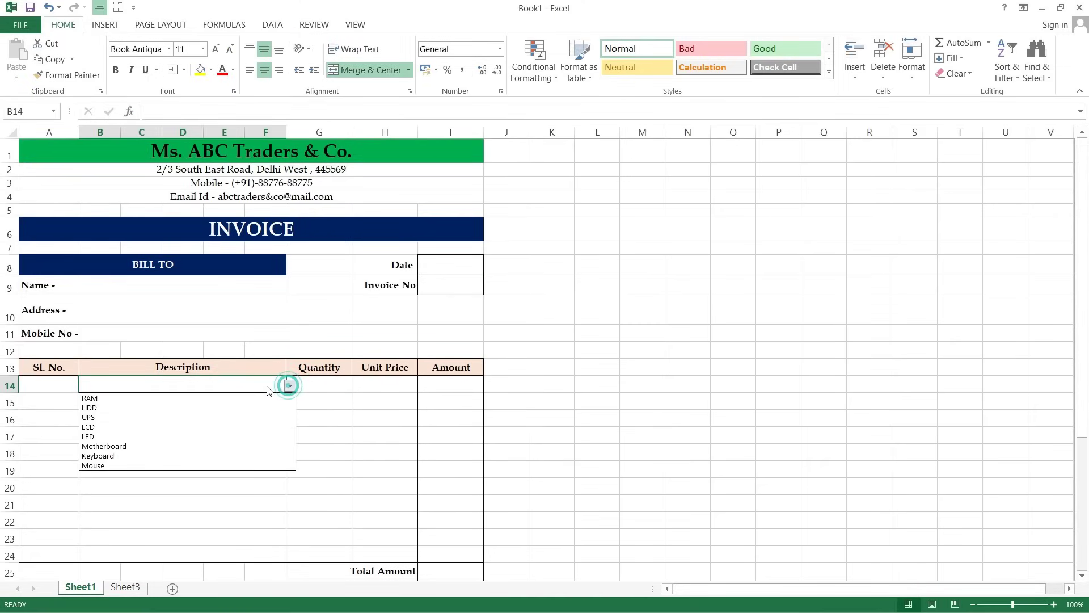
{"action": "left_click", "coordinate": [182, 398]}
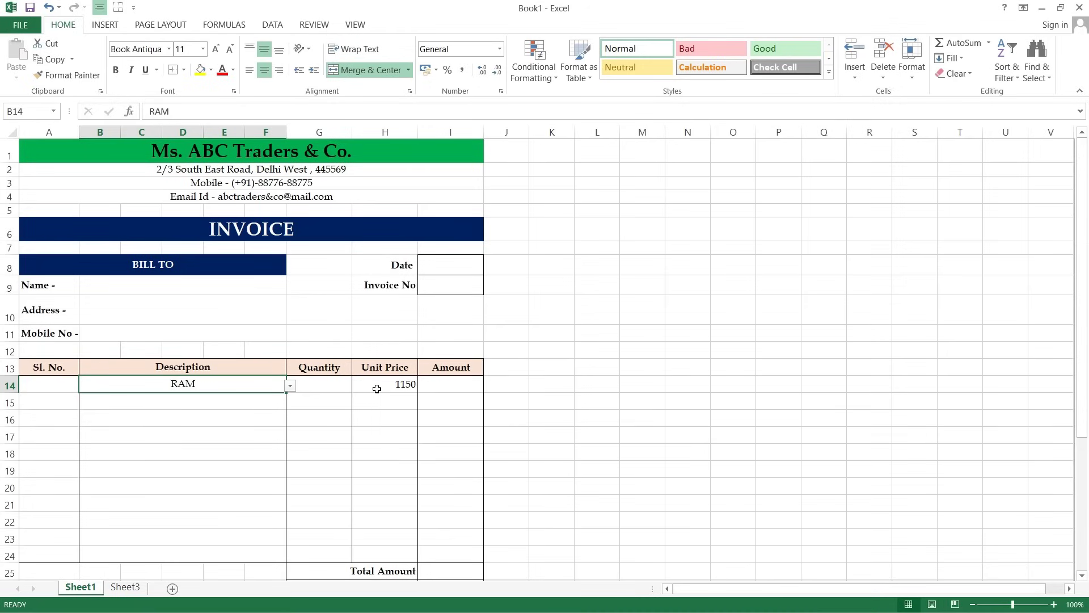
{"action": "left_click", "coordinate": [377, 386]}
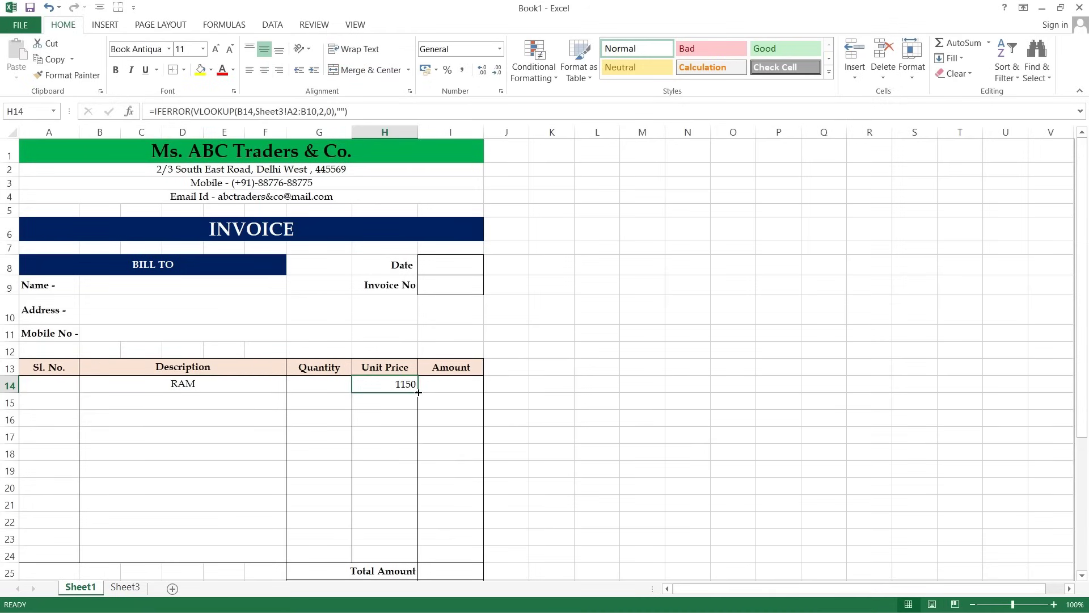
Step: Clear RAM from B14 and fill H14's price formula down through H24
{"action": "left_click", "coordinate": [230, 385]}
{"action": "key", "text": "Delete"}
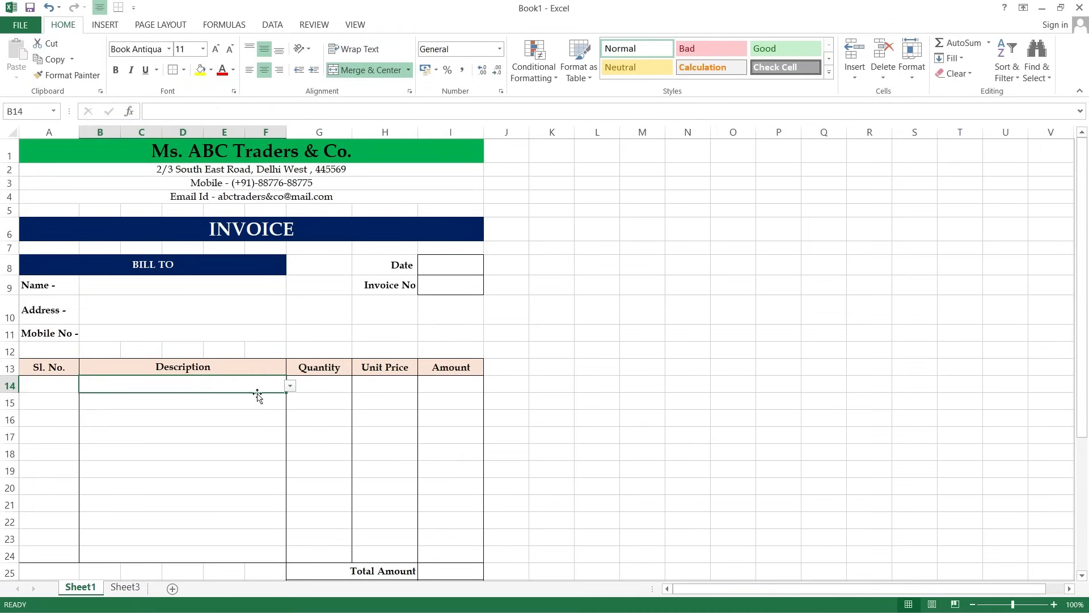
{"action": "left_click", "coordinate": [372, 387]}
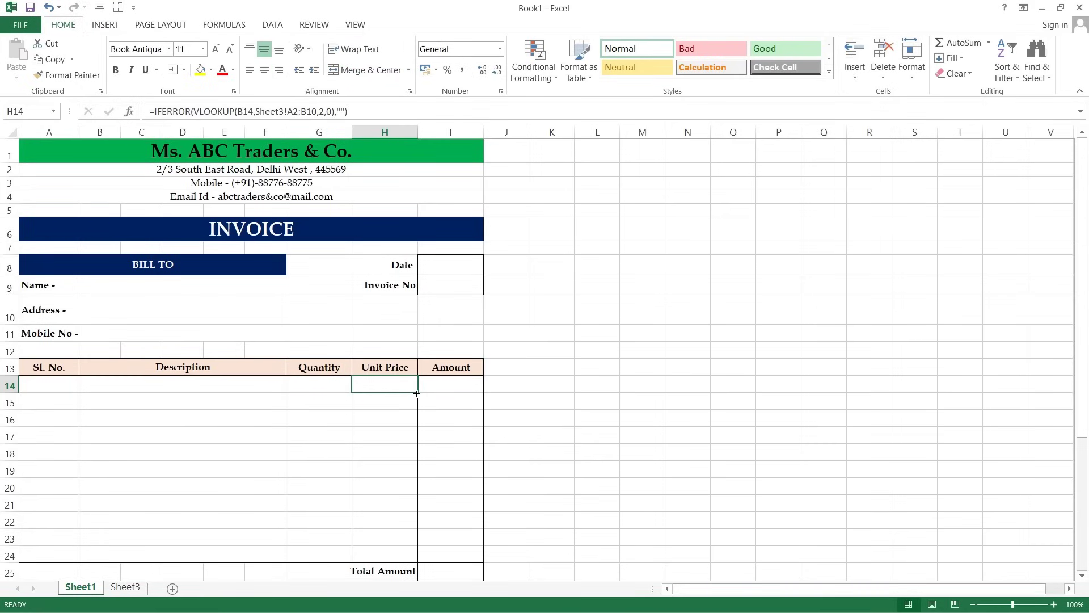
{"action": "left_click_drag", "start_coordinate": [417, 392], "coordinate": [418, 559]}
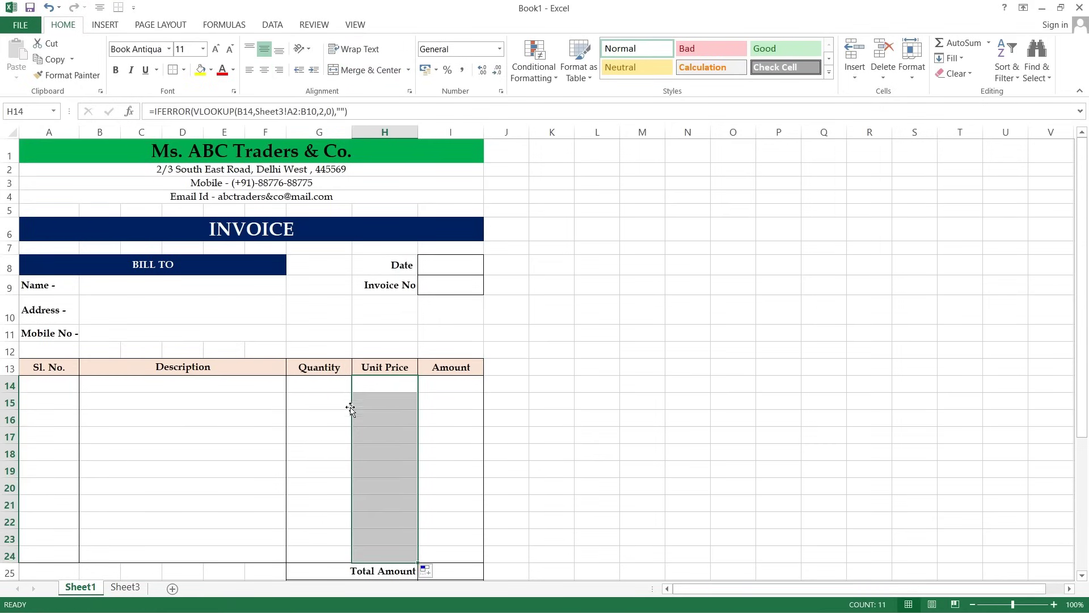
{"action": "left_click", "coordinate": [393, 383]}
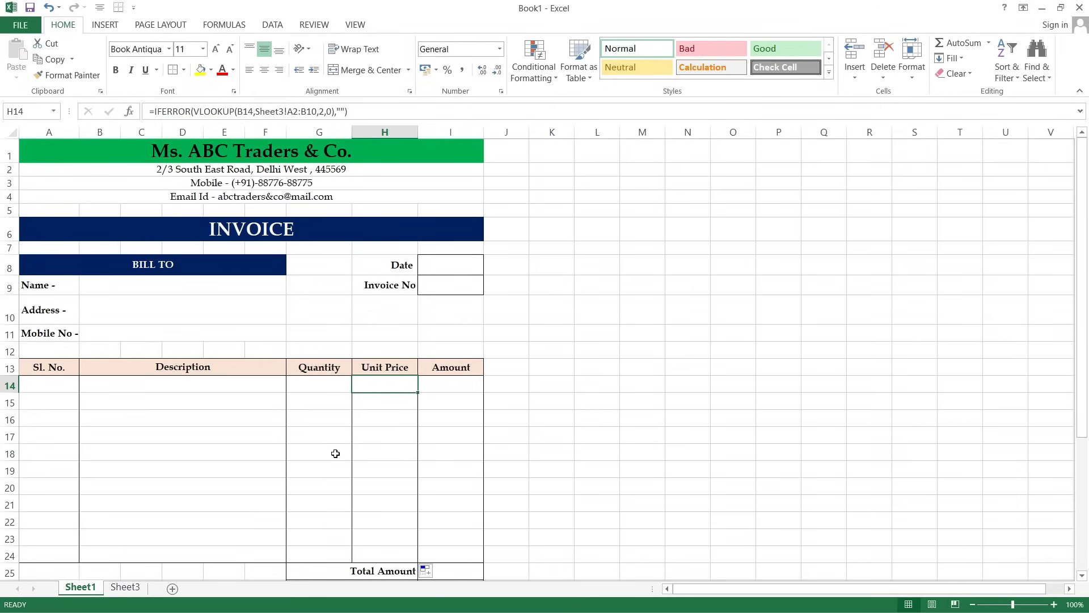
Step: Enter =G14*H14 in the Amount cell I14
{"action": "left_click", "coordinate": [462, 386]}
{"action": "type", "text": "="}
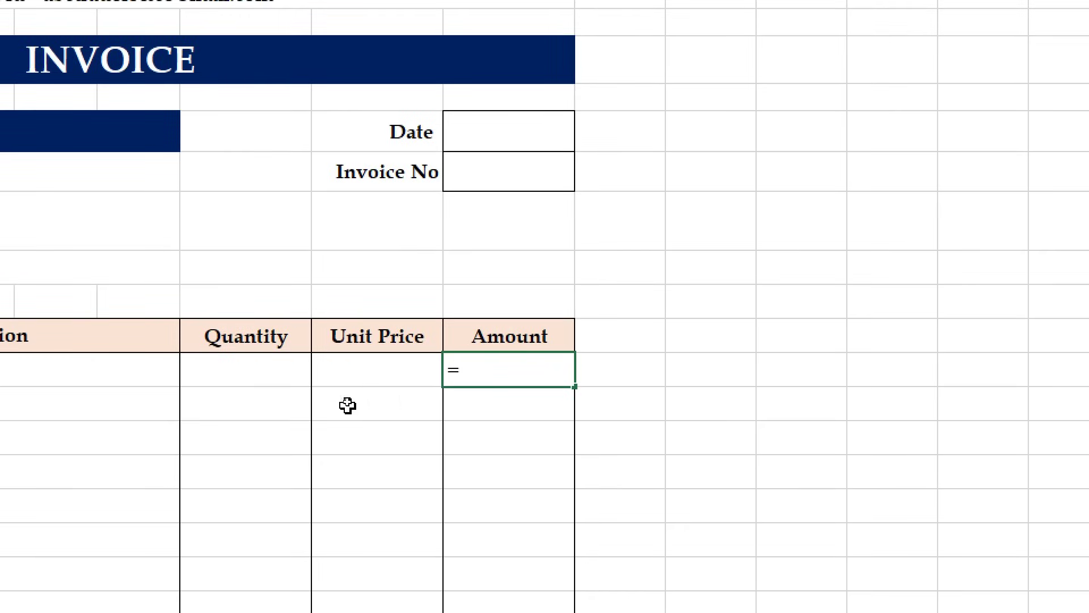
{"action": "left_click", "coordinate": [243, 361]}
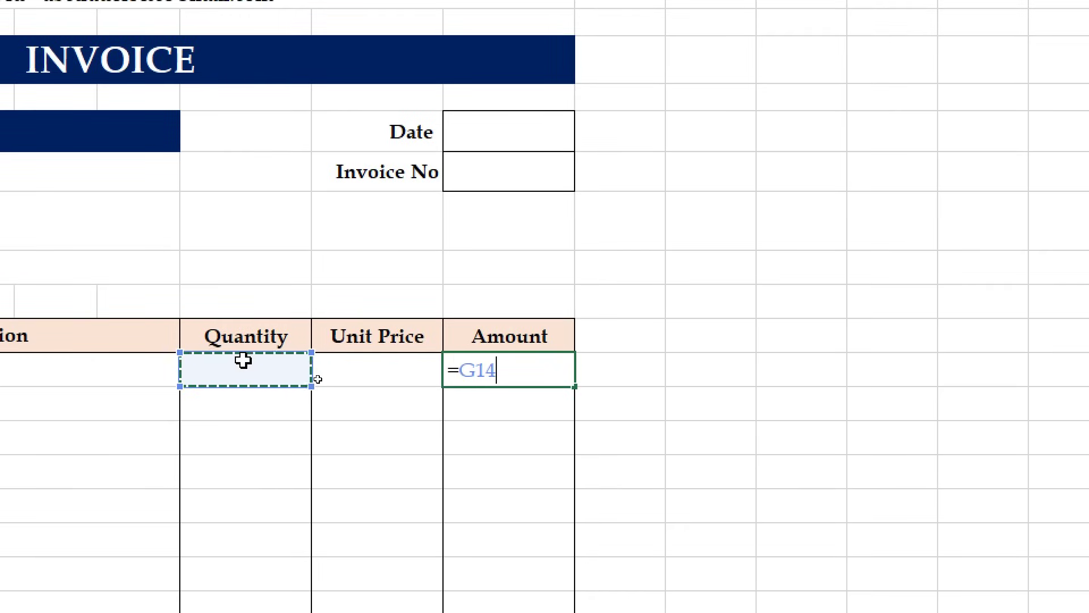
{"action": "type", "text": "*"}
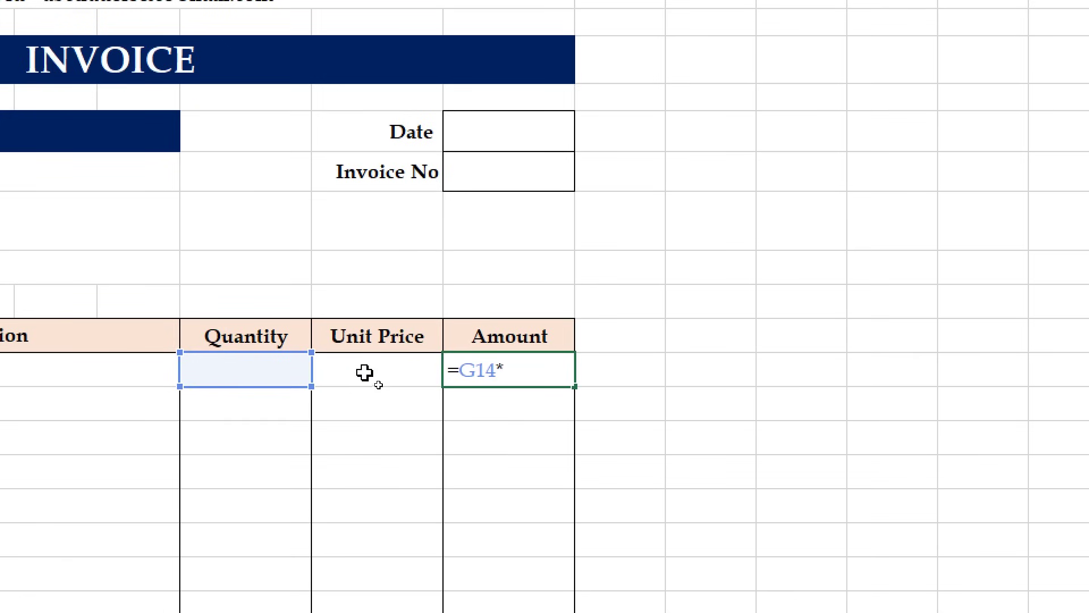
{"action": "left_click", "coordinate": [366, 371]}
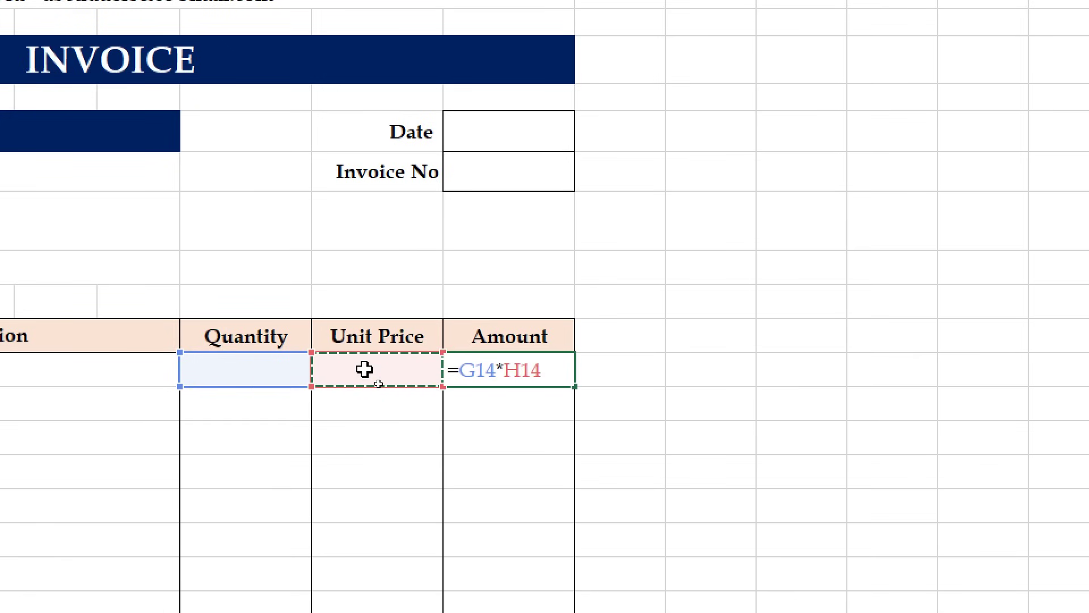
{"action": "key", "text": "Return"}
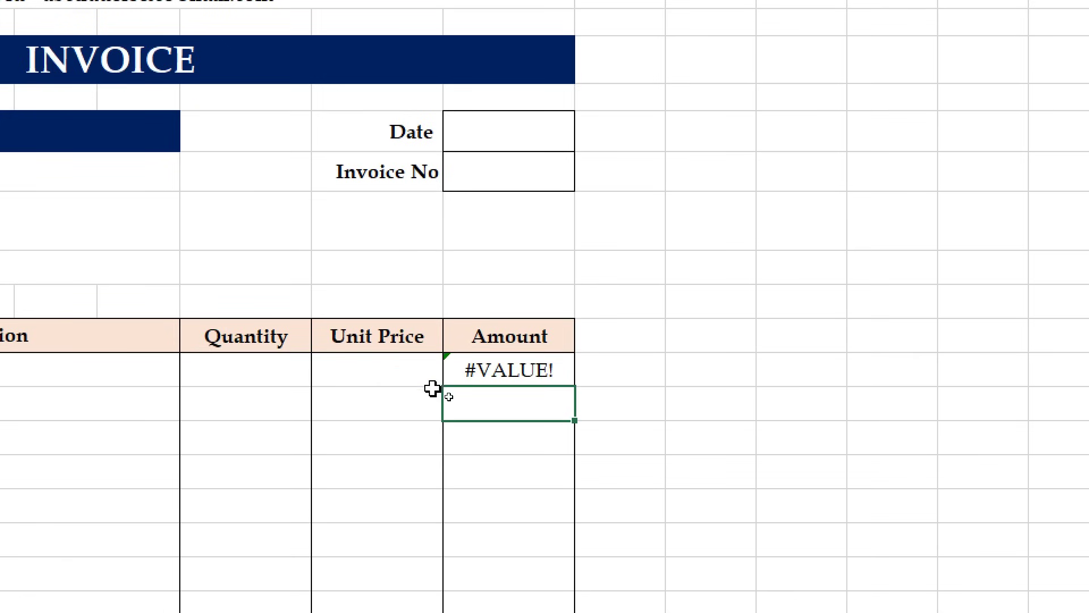
Step: Wrap I14's formula as =IFERROR(G14*H14,"")
{"action": "left_click", "coordinate": [530, 365]}
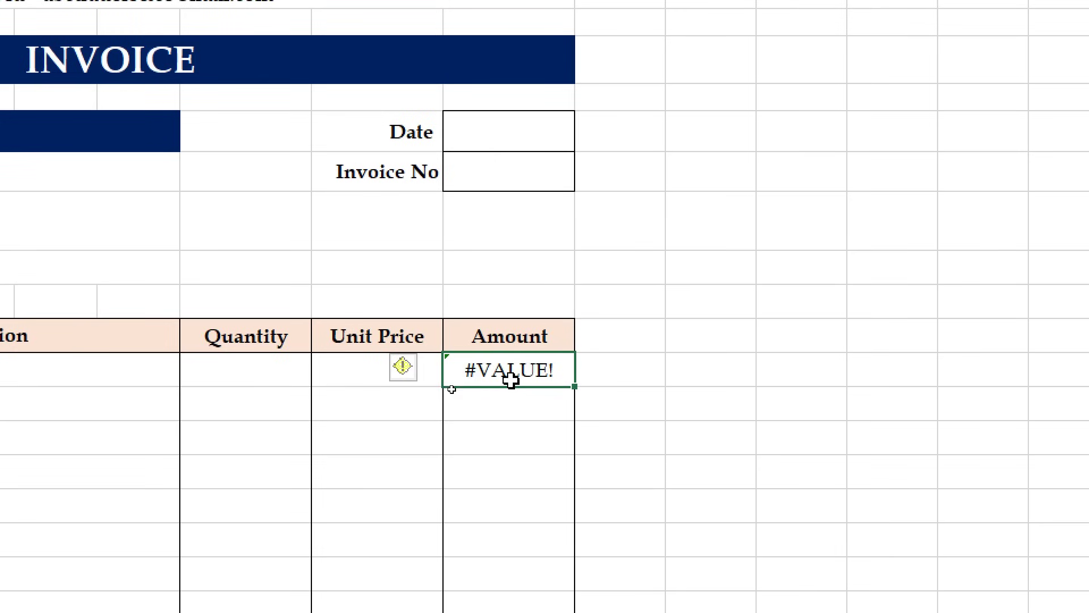
{"action": "double_click", "coordinate": [466, 371]}
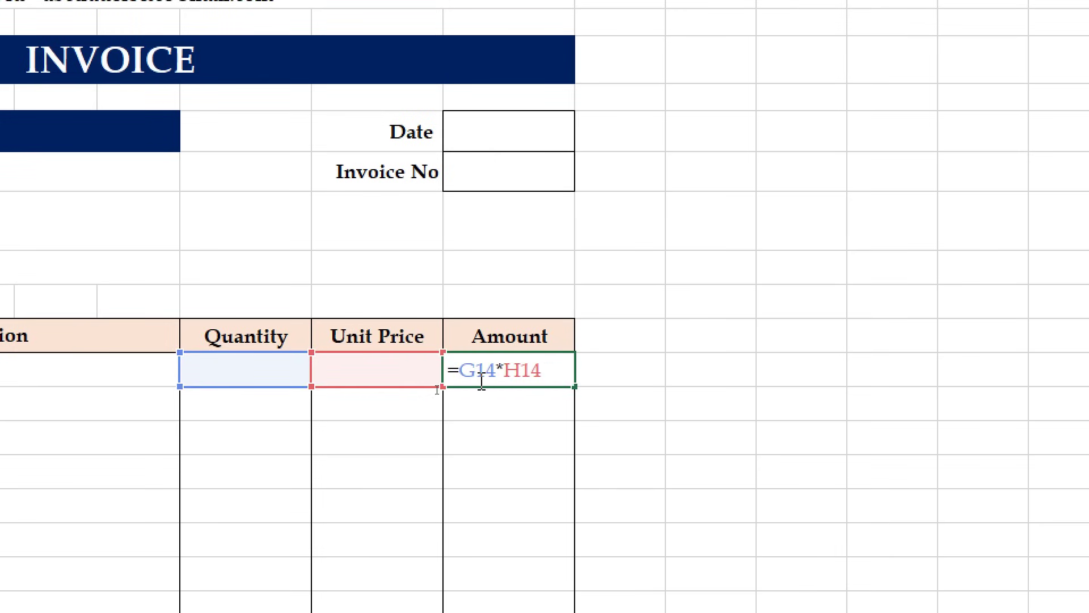
{"action": "type", "text": "ife"}
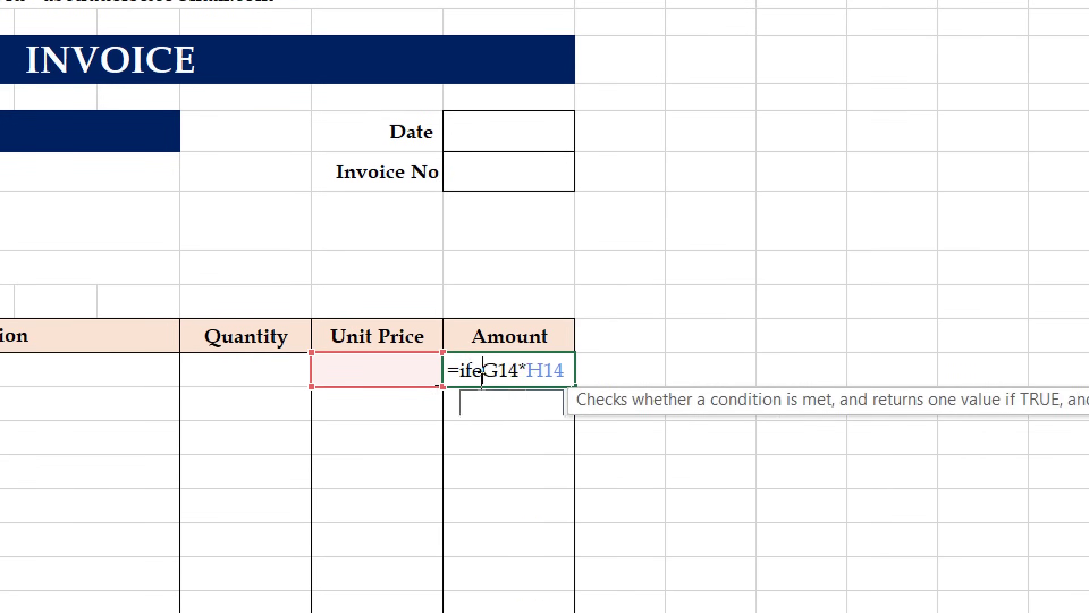
{"action": "type", "text": "rror"}
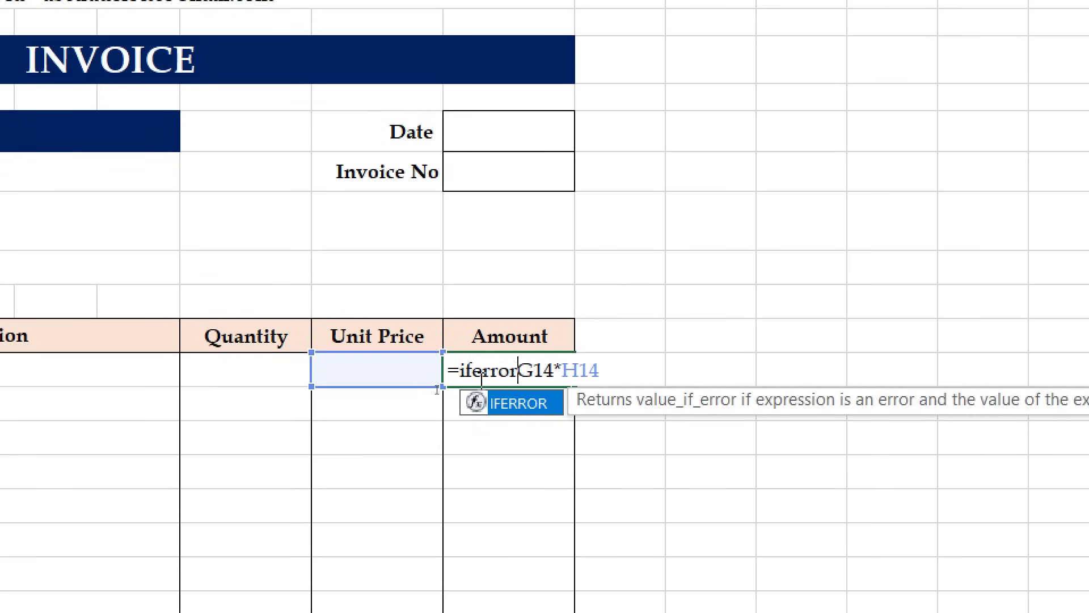
{"action": "type", "text": "("}
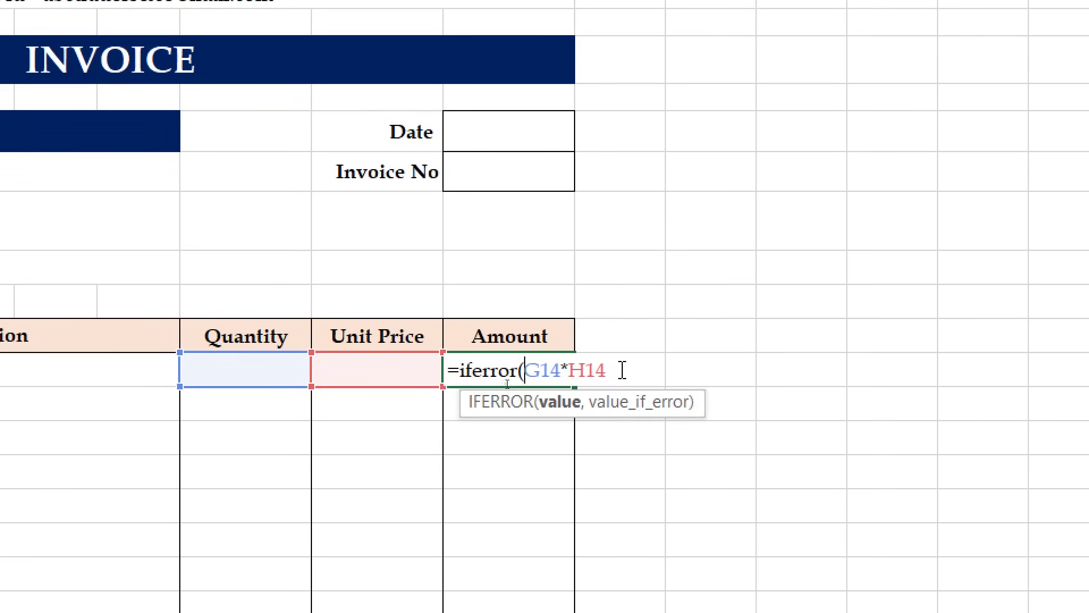
{"action": "left_click", "coordinate": [622, 370]}
{"action": "type", "text": ","}
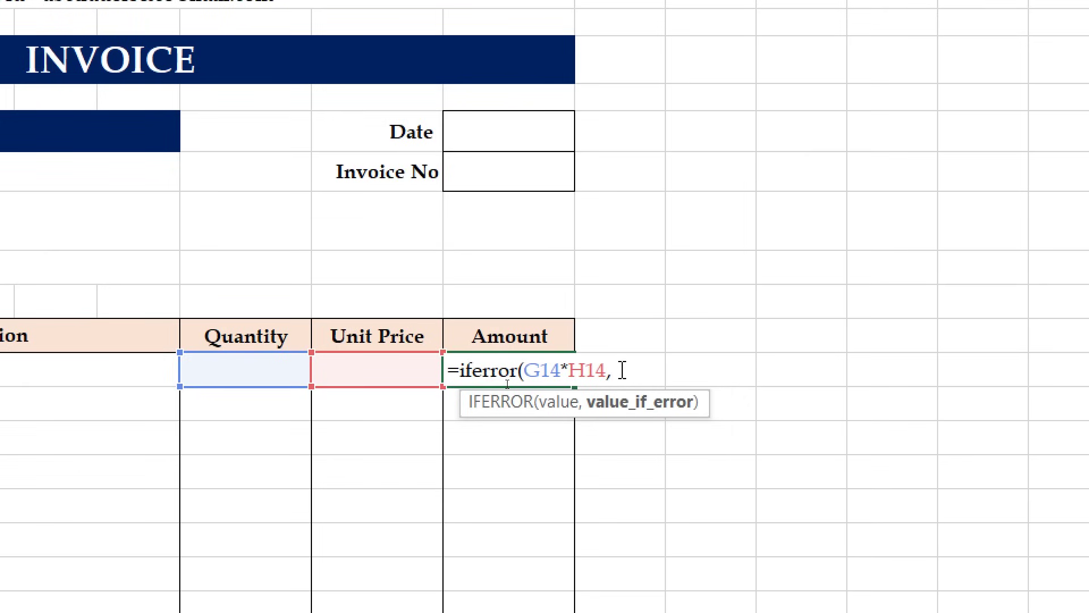
{"action": "type", "text": "\"\""}
{"action": "type", "text": ")"}
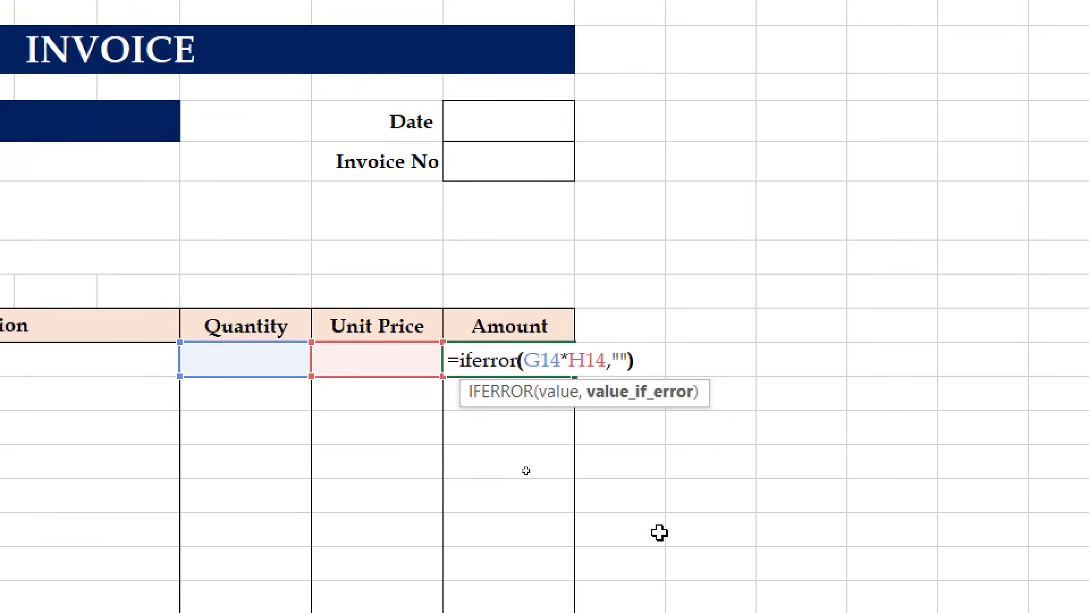
{"action": "key", "text": "Return"}
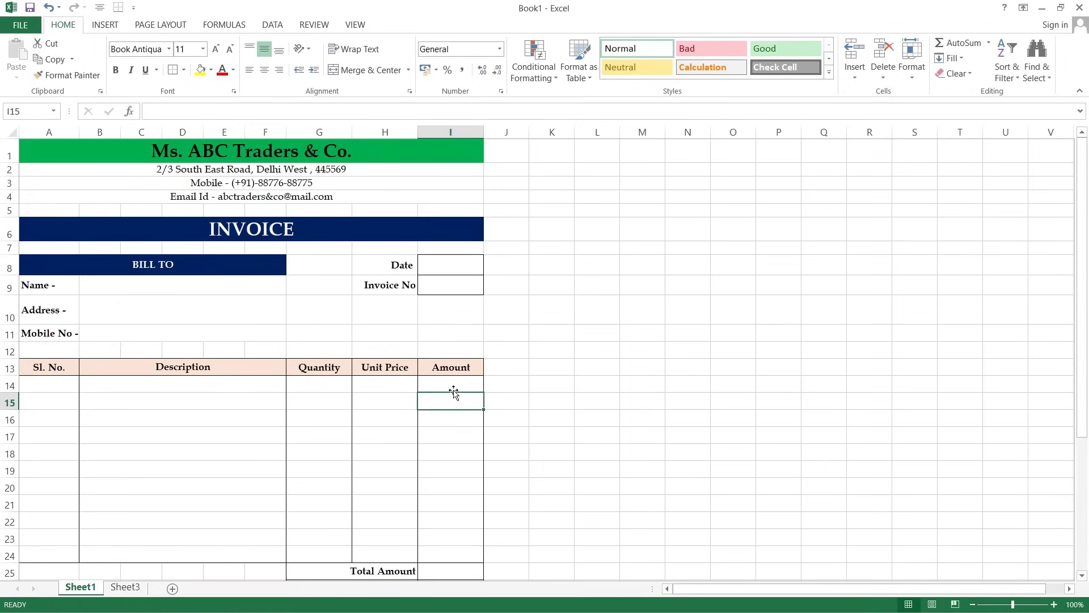
Step: Fill I14's amount formula down through I24
{"action": "left_click", "coordinate": [459, 388]}
{"action": "left_click_drag", "start_coordinate": [484, 393], "coordinate": [482, 561]}
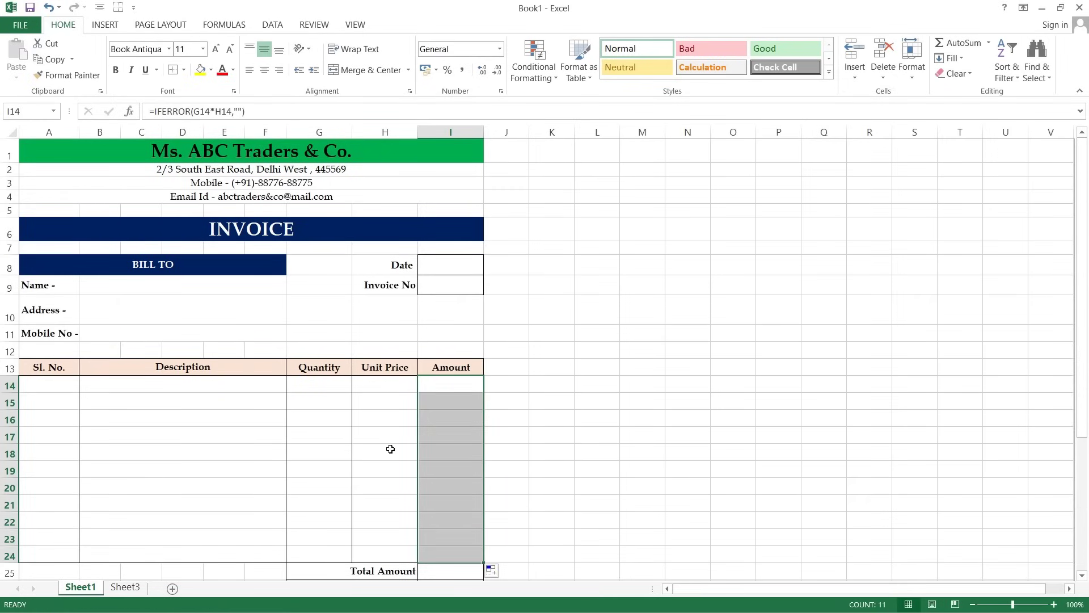
{"action": "left_click", "coordinate": [440, 417]}
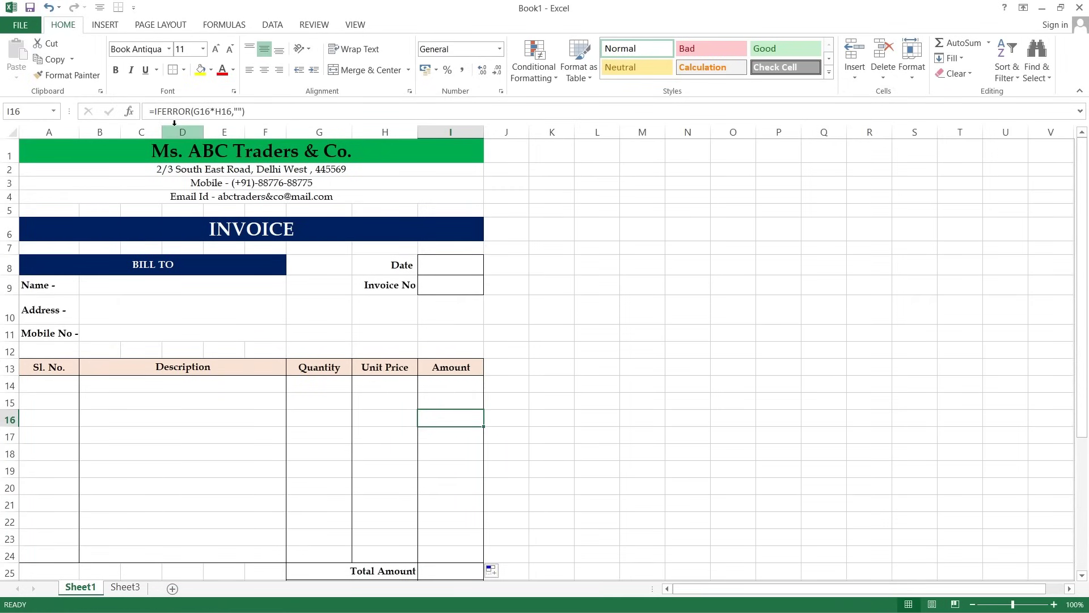
Step: Enter =SUM(I14:I24) in the Total Amount cell I25
{"action": "scroll", "coordinate": [441, 557], "scroll_direction": "down", "scroll_amount": 2}
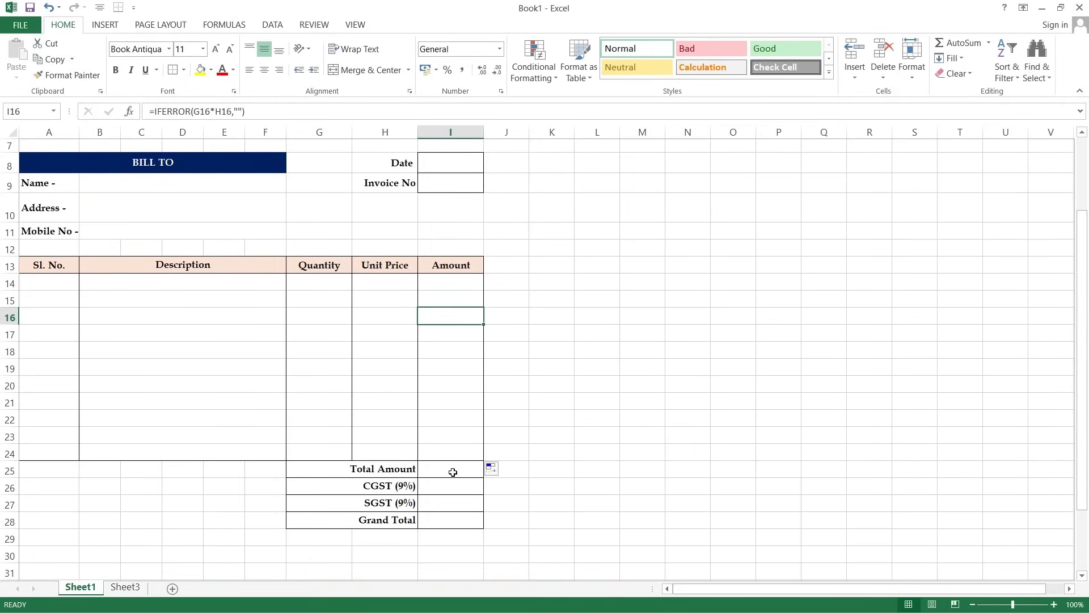
{"action": "left_click", "coordinate": [452, 468]}
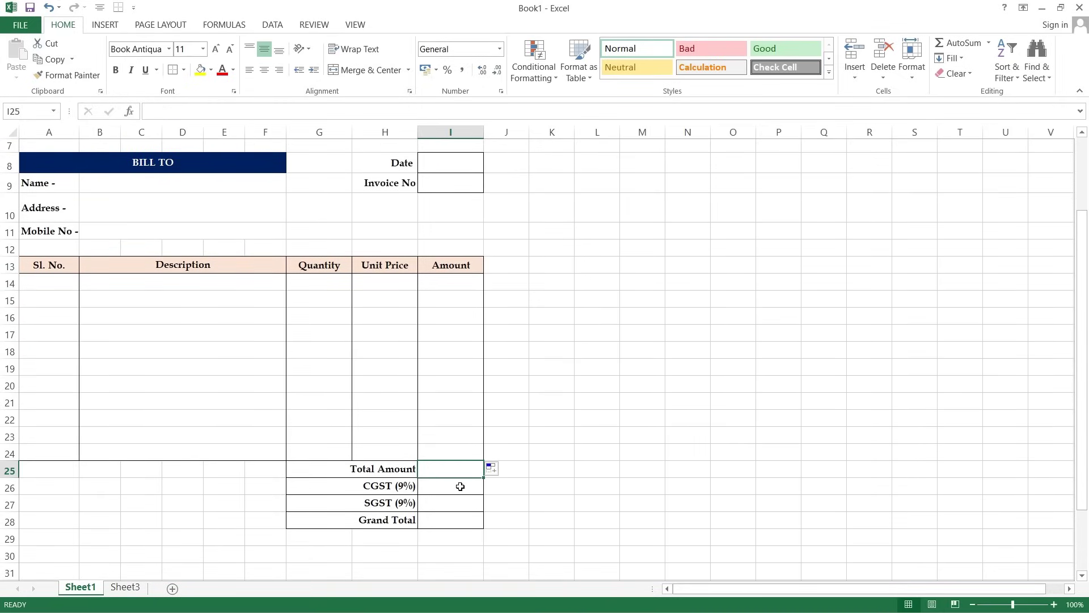
{"action": "type", "text": "=sum("}
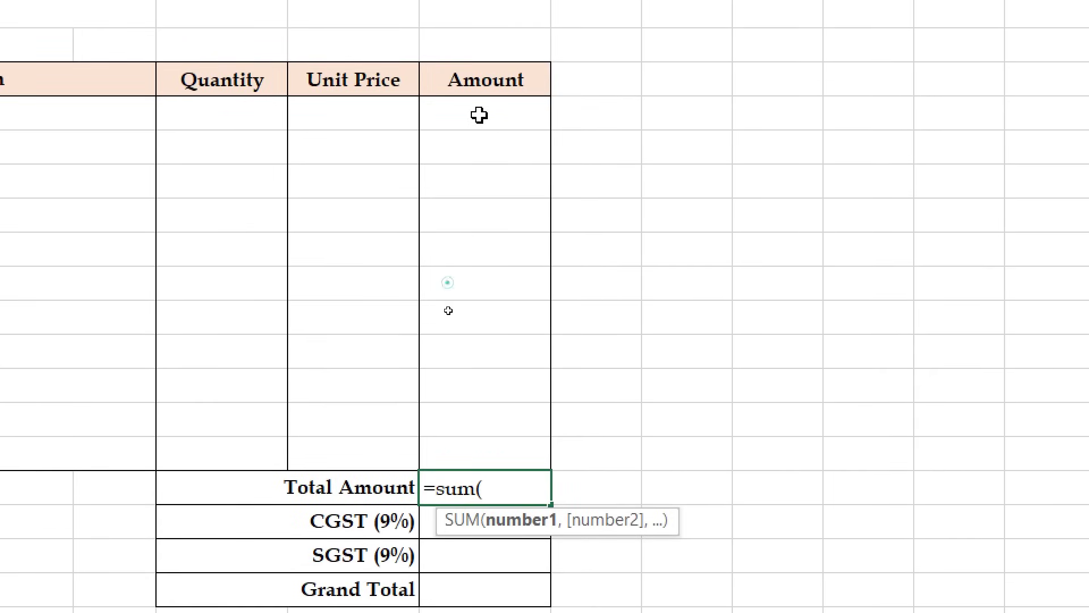
{"action": "left_click_drag", "start_coordinate": [480, 113], "coordinate": [493, 461]}
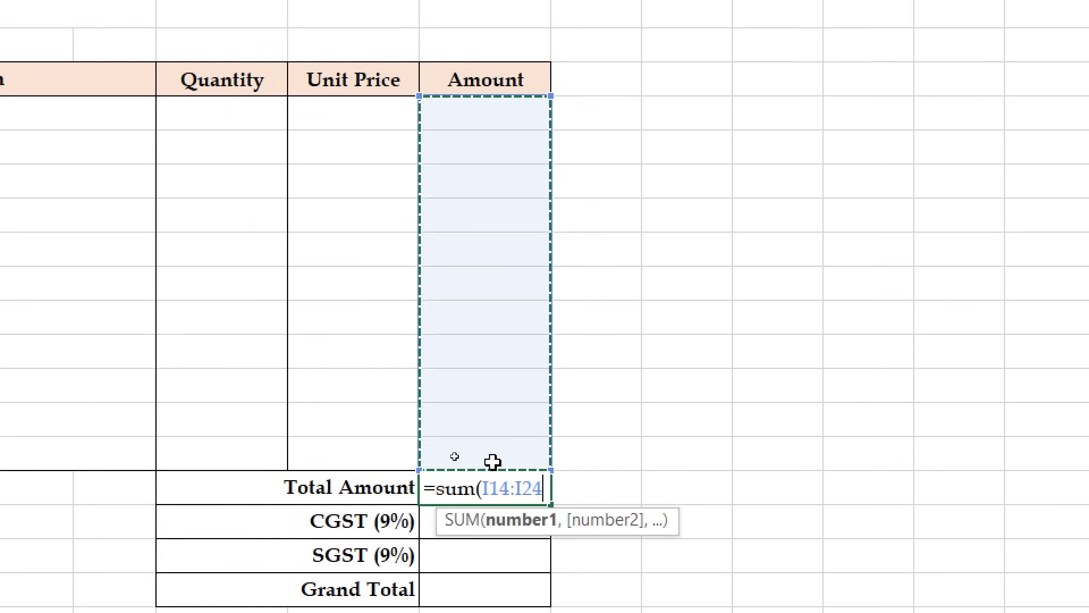
{"action": "type", "text": ")"}
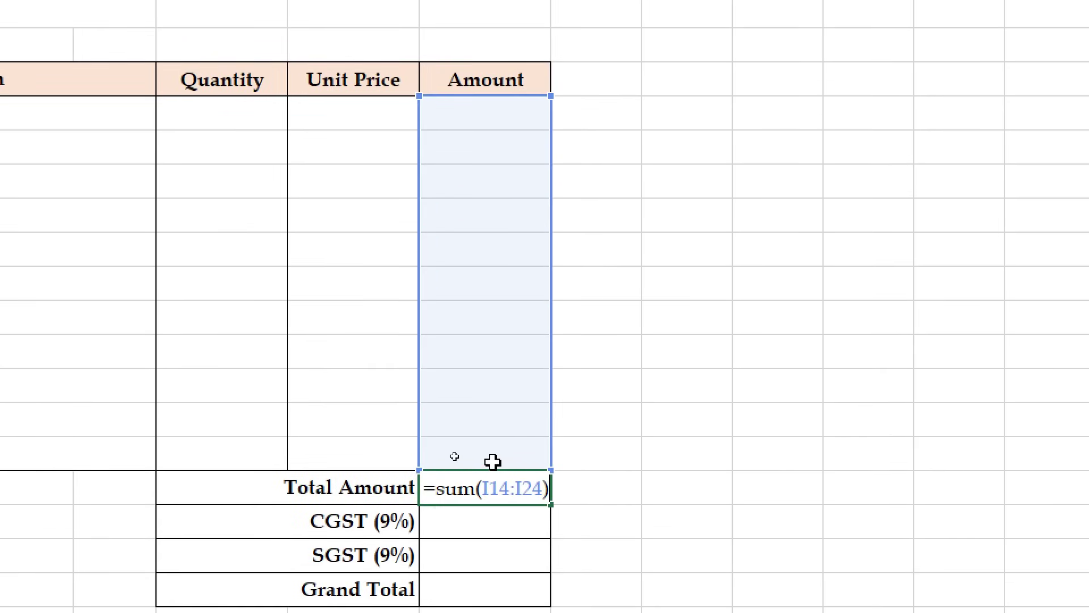
{"action": "key", "text": "Return"}
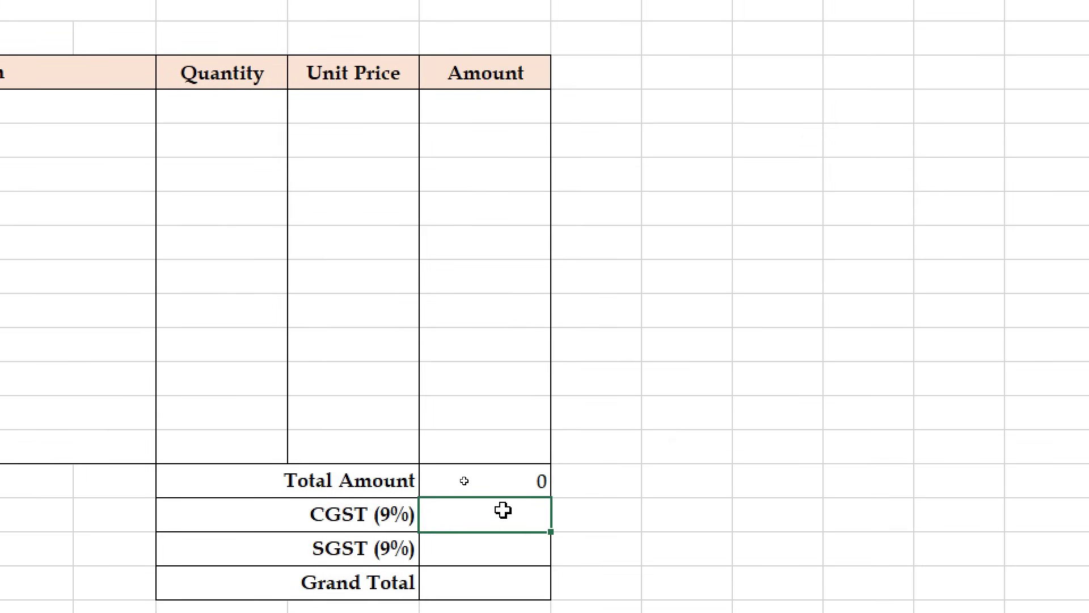
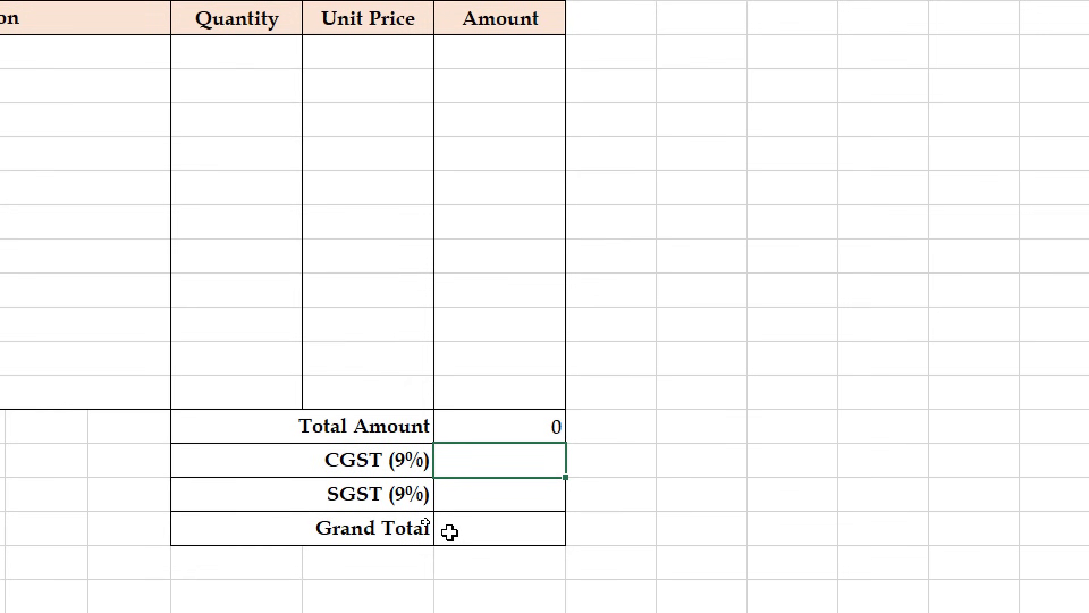
Step: Enter =I25*9% in both the CGST and SGST cells
{"action": "type", "text": "="}
{"action": "left_click", "coordinate": [494, 425]}
{"action": "type", "text": "*"}
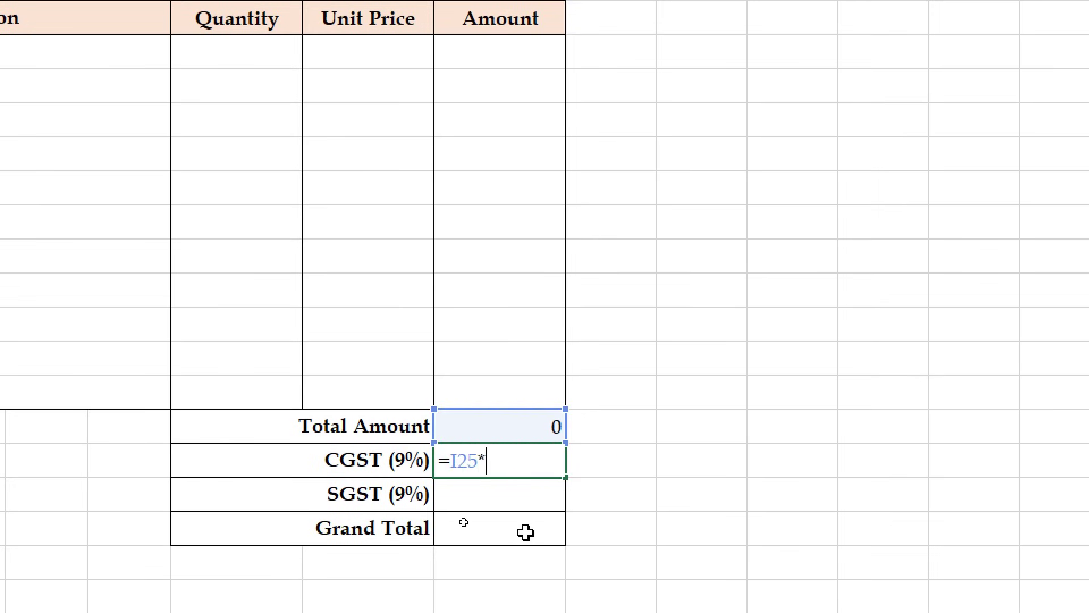
{"action": "type", "text": "9"}
{"action": "type", "text": "%"}
{"action": "key", "text": "Return"}
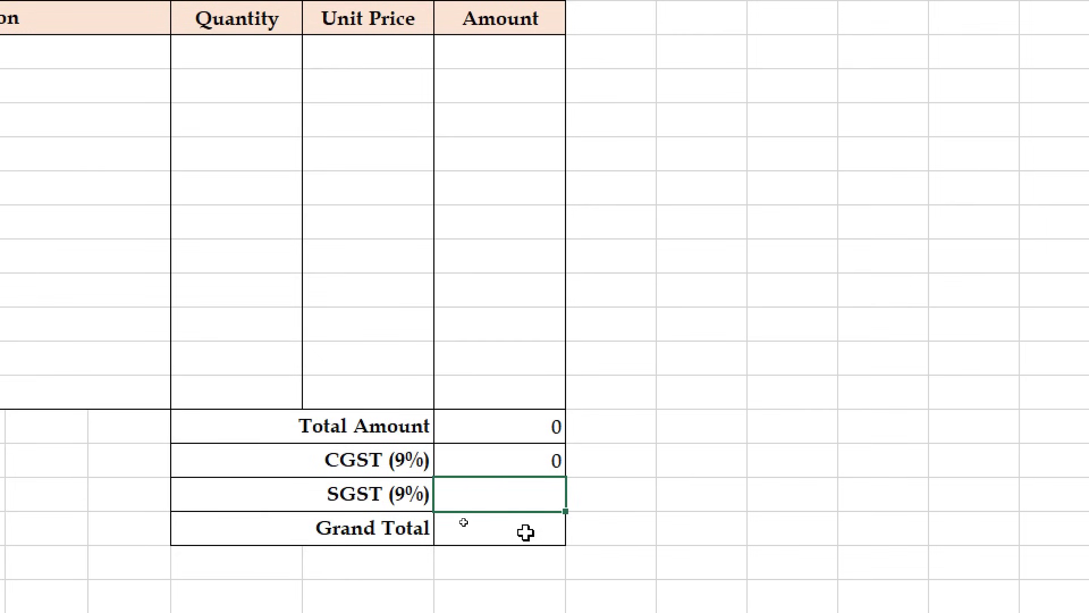
{"action": "type", "text": "="}
{"action": "left_click", "coordinate": [493, 423]}
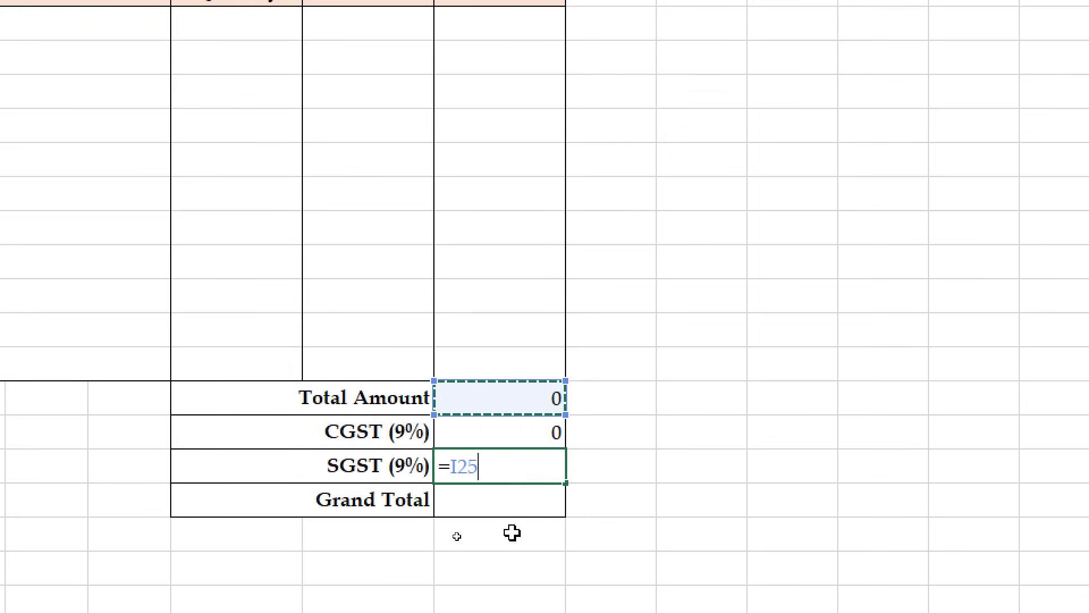
{"action": "type", "text": "*"}
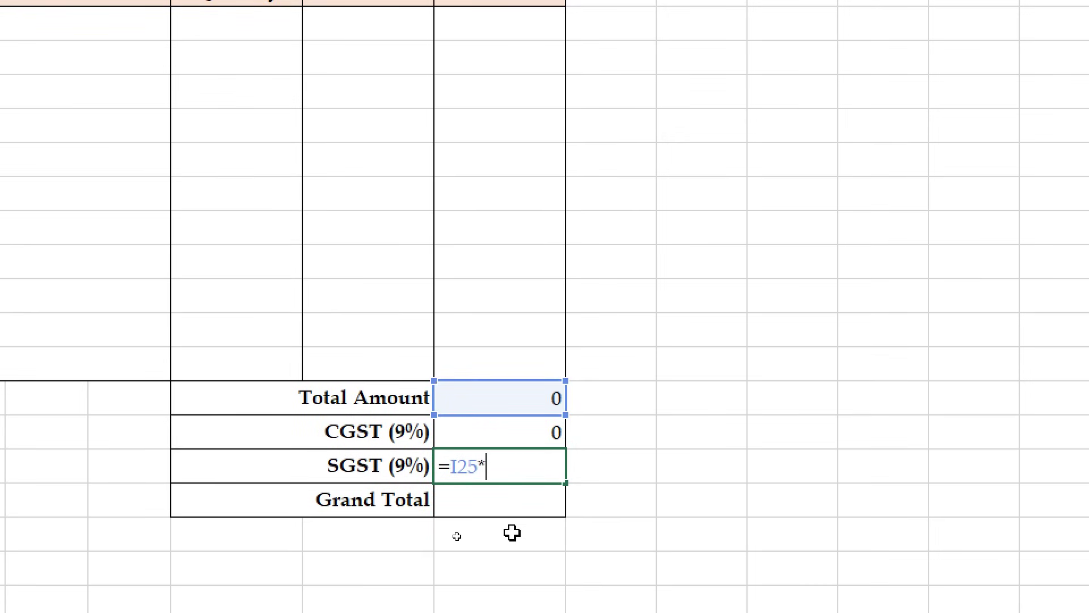
{"action": "type", "text": "9"}
{"action": "type", "text": "%"}
{"action": "key", "text": "Return"}
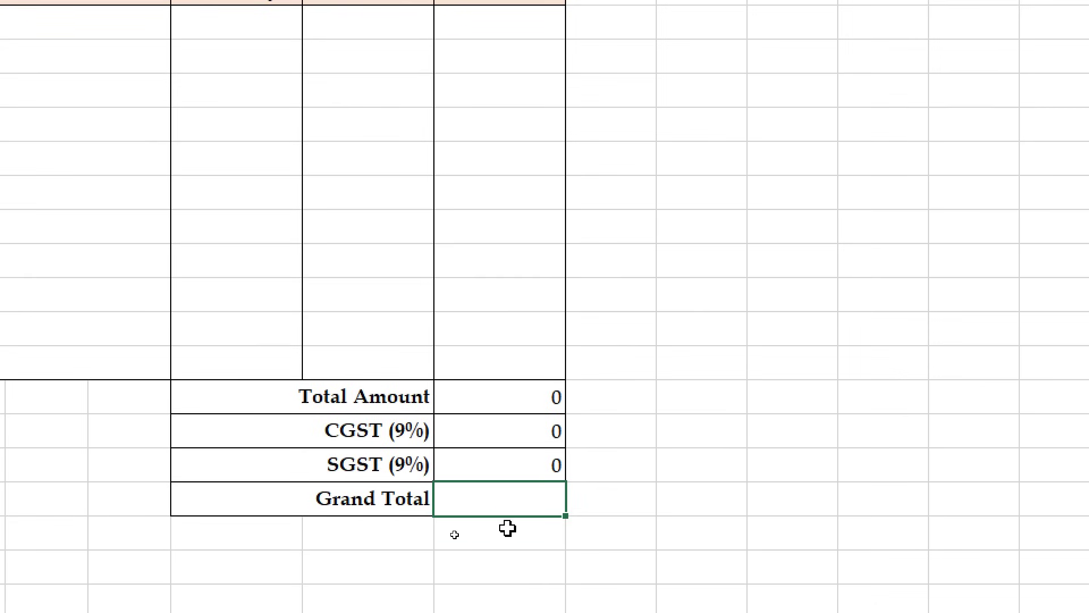
Step: Make Grand Total =I25+I26+I27, adding Total Amount, CGST and SGST
{"action": "type", "text": "="}
{"action": "left_click", "coordinate": [500, 397]}
{"action": "type", "text": "+"}
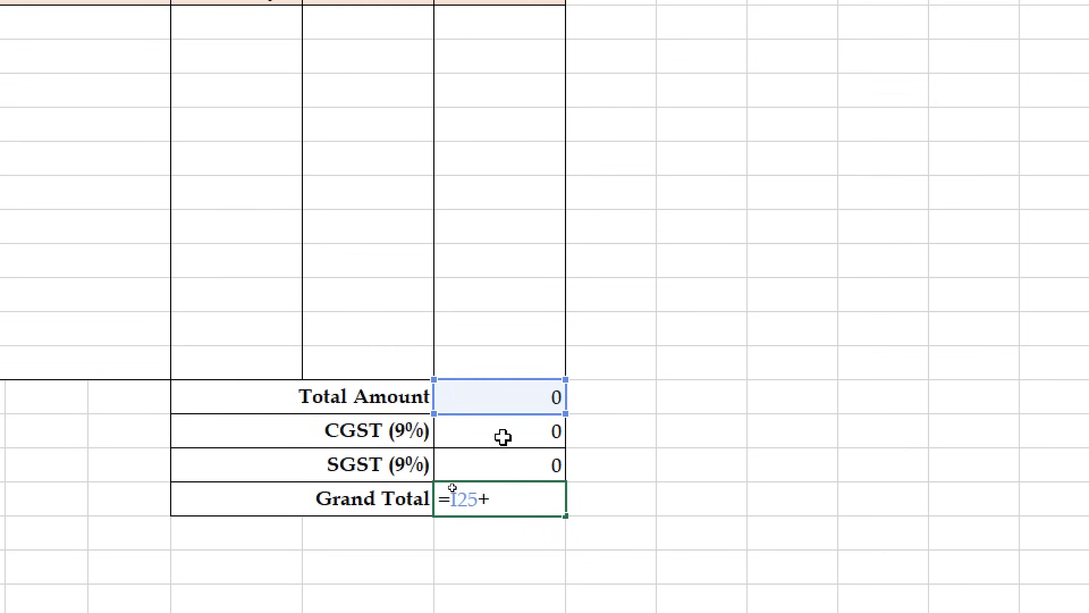
{"action": "left_click", "coordinate": [506, 435]}
{"action": "type", "text": "+"}
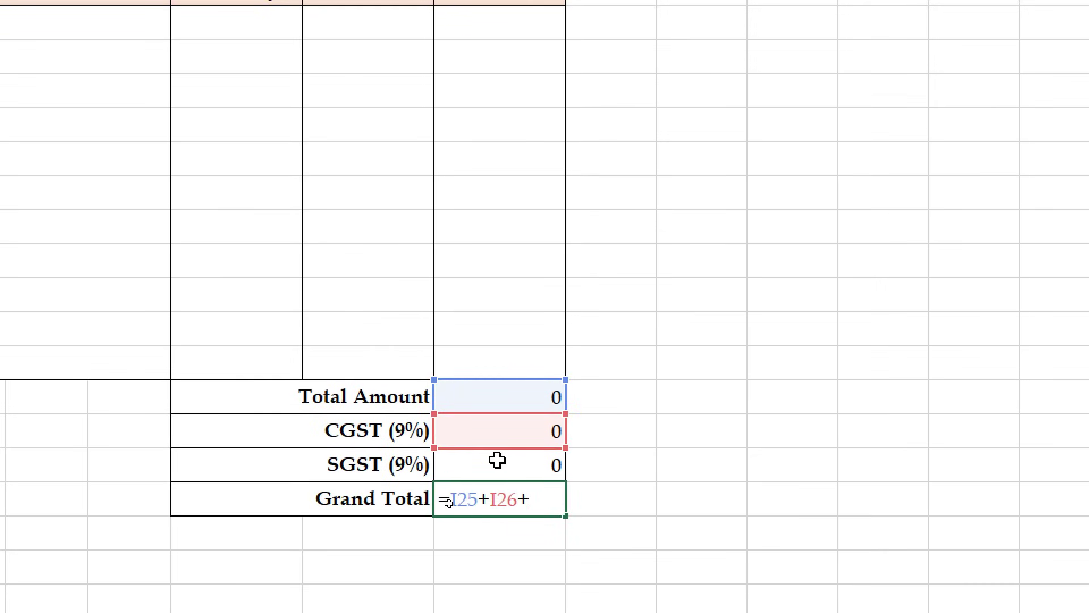
{"action": "left_click", "coordinate": [496, 466]}
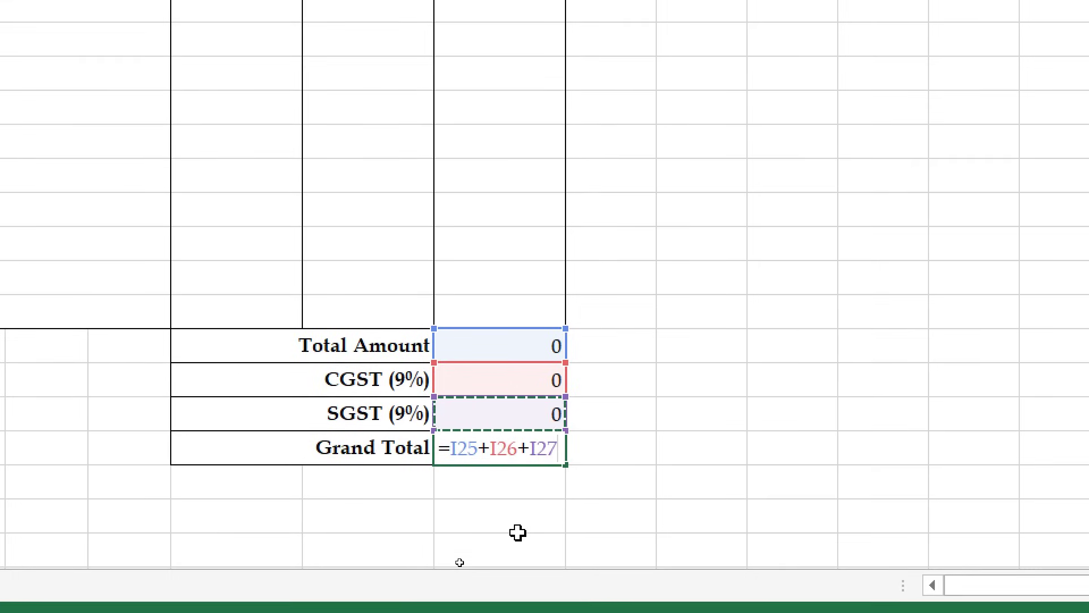
{"action": "key", "text": "Return"}
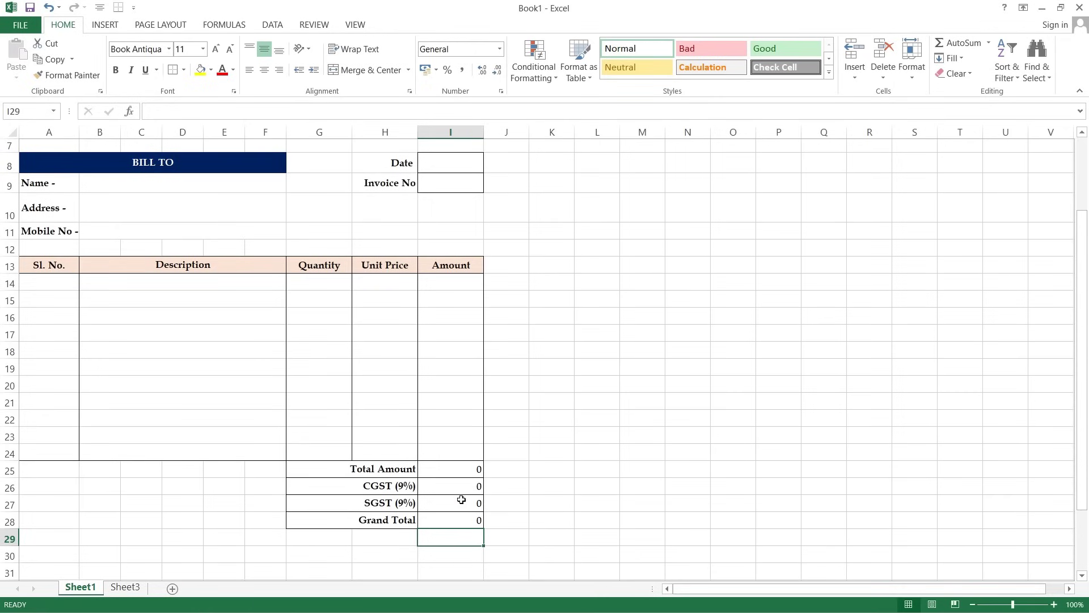
Step: Turn off the sheet's gridlines from the View tab
{"action": "left_click", "coordinate": [461, 499]}
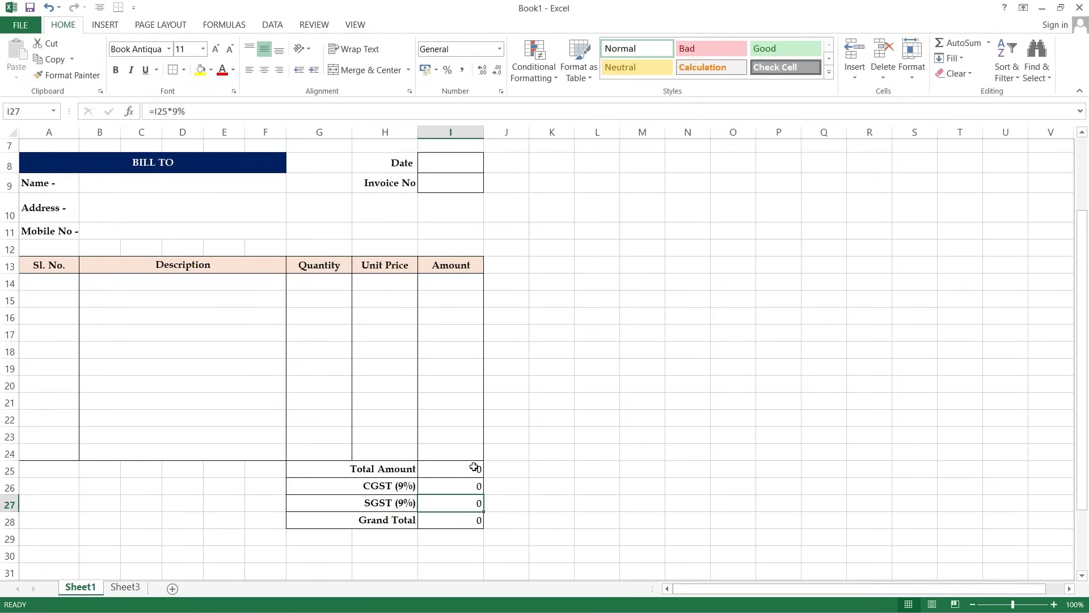
{"action": "scroll", "coordinate": [474, 467], "scroll_direction": "up", "scroll_amount": 2}
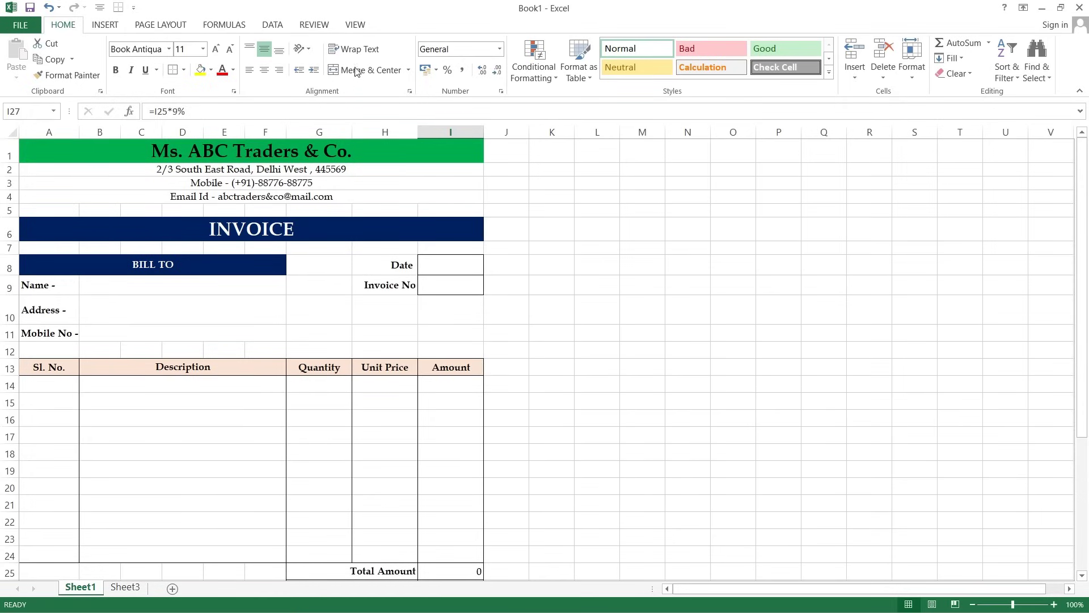
{"action": "left_click", "coordinate": [354, 26]}
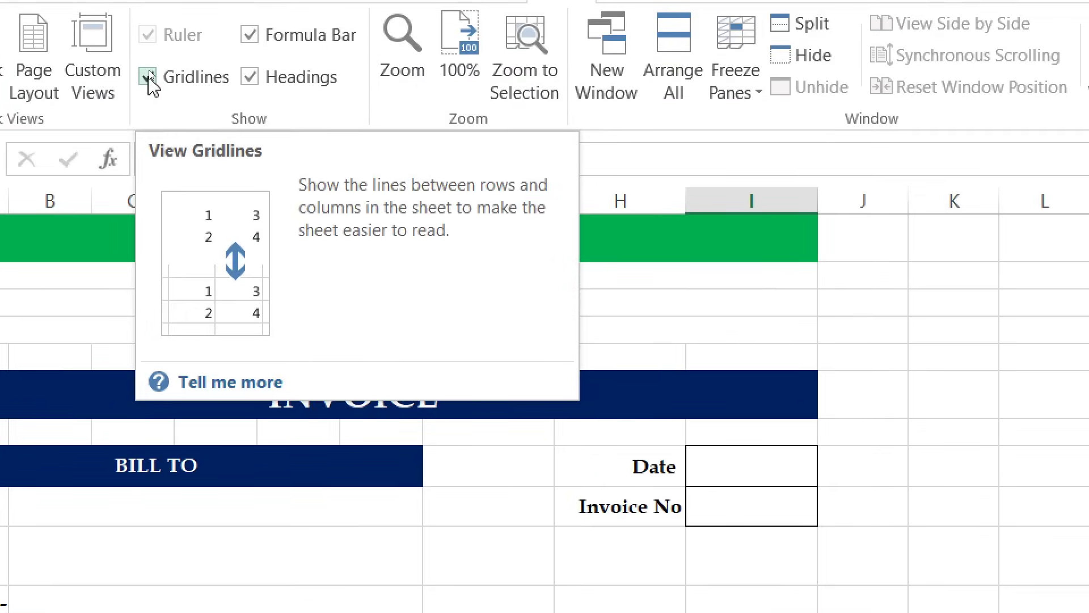
{"action": "left_click", "coordinate": [148, 78]}
{"action": "left_click", "coordinate": [696, 366]}
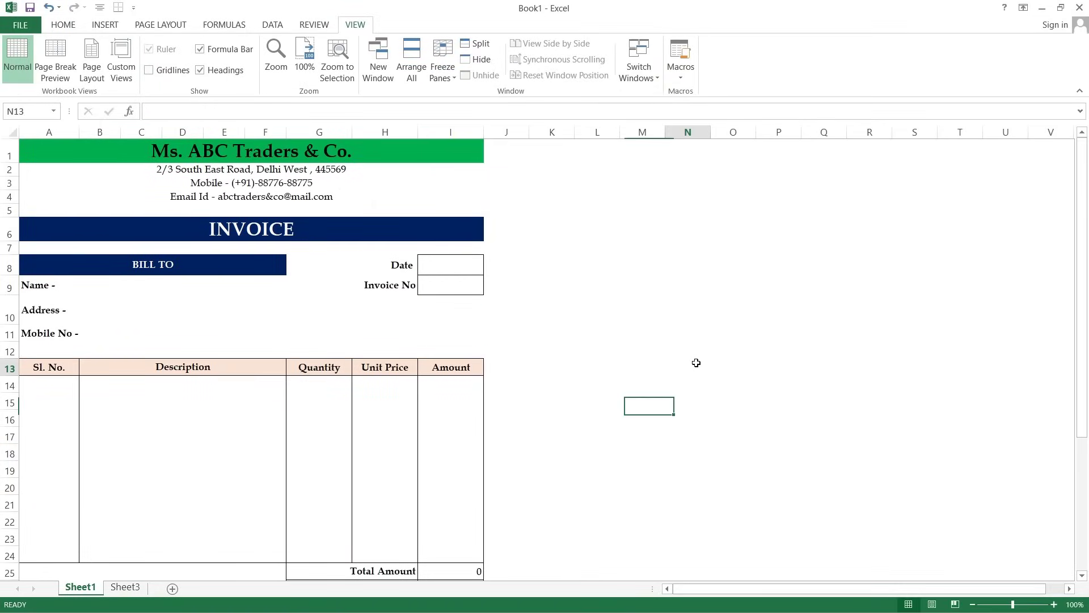
{"action": "scroll", "coordinate": [339, 319], "scroll_direction": "down", "scroll_amount": 2}
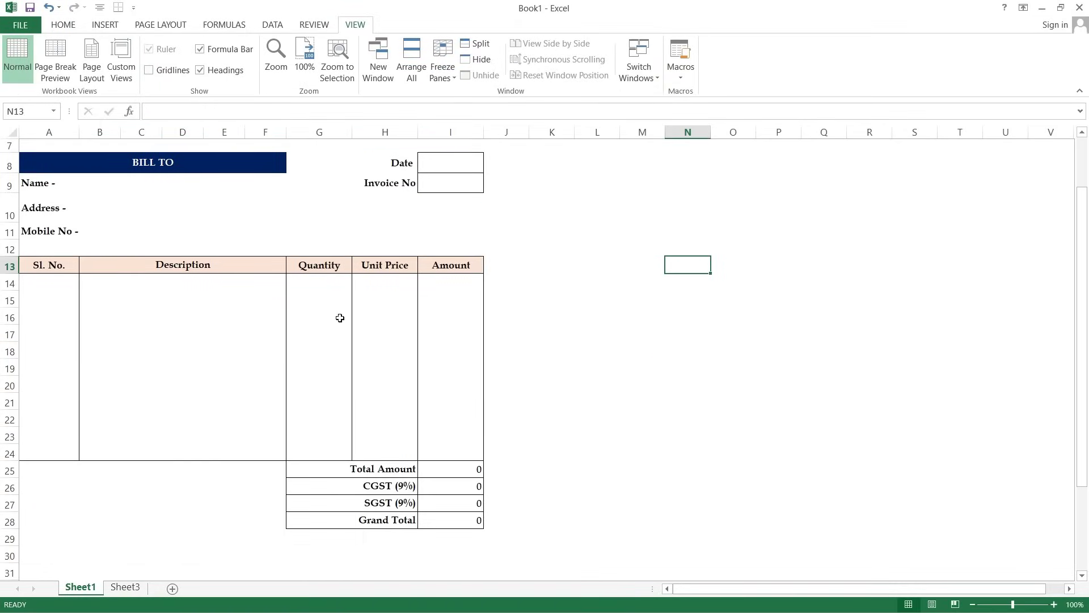
{"action": "scroll", "coordinate": [340, 319], "scroll_direction": "down", "scroll_amount": 5}
{"action": "scroll", "coordinate": [340, 319], "scroll_direction": "up", "scroll_amount": 7}
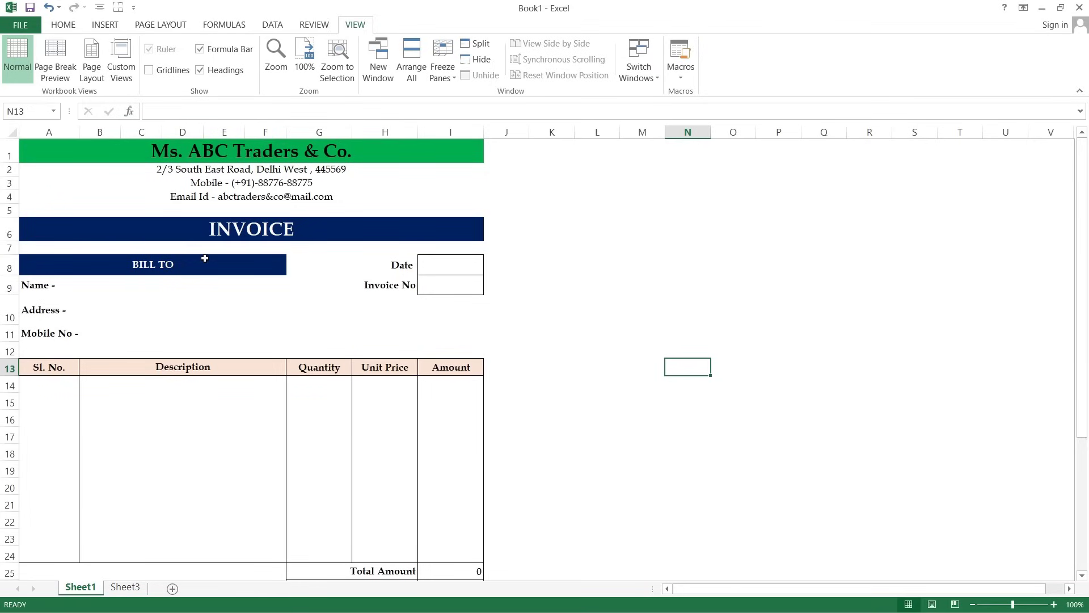
Step: Put a thick box border around the invoice range A1:I37
{"action": "mouse_move", "coordinate": [93, 154]}
{"action": "left_mouse_down"}
{"action": "mouse_move", "coordinate": [389, 567]}
{"action": "mouse_move", "coordinate": [389, 535]}
{"action": "left_mouse_up"}
{"action": "scroll", "coordinate": [389, 534], "scroll_direction": "up", "scroll_amount": 4}
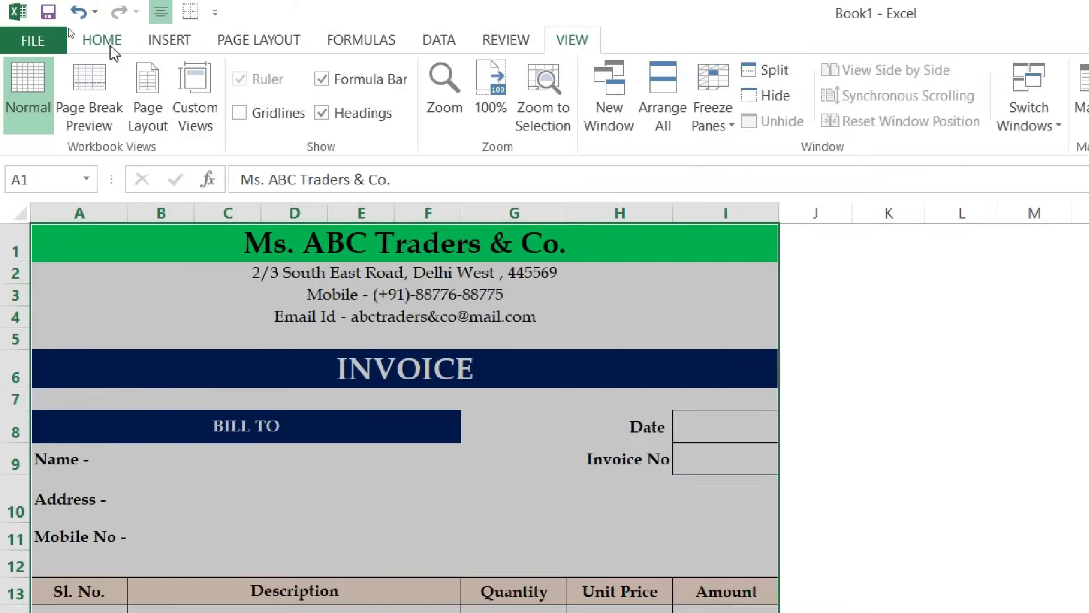
{"action": "left_click", "coordinate": [68, 28]}
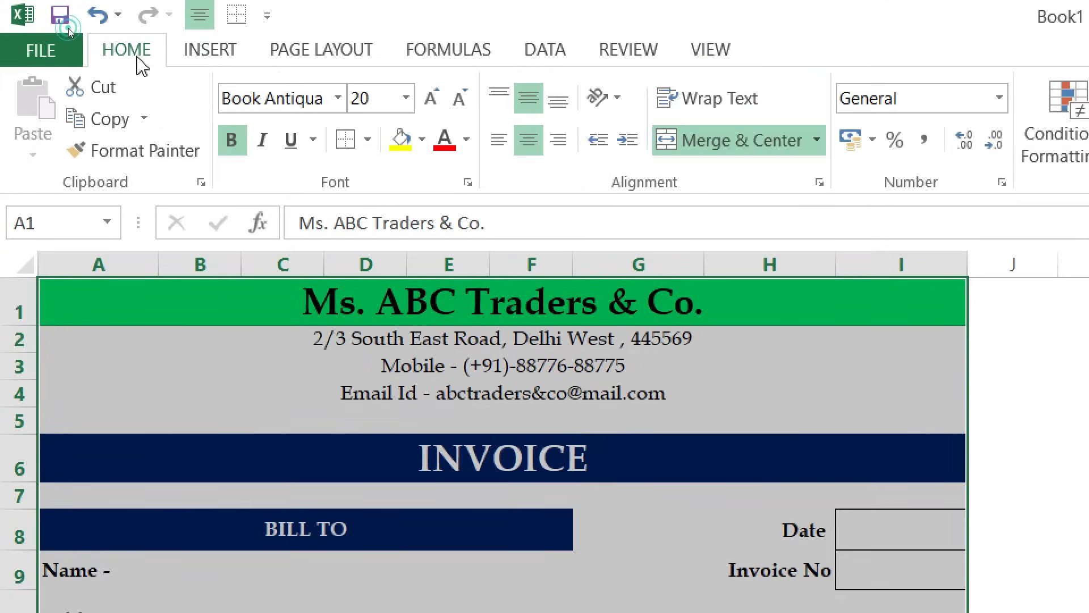
{"action": "left_click", "coordinate": [367, 141]}
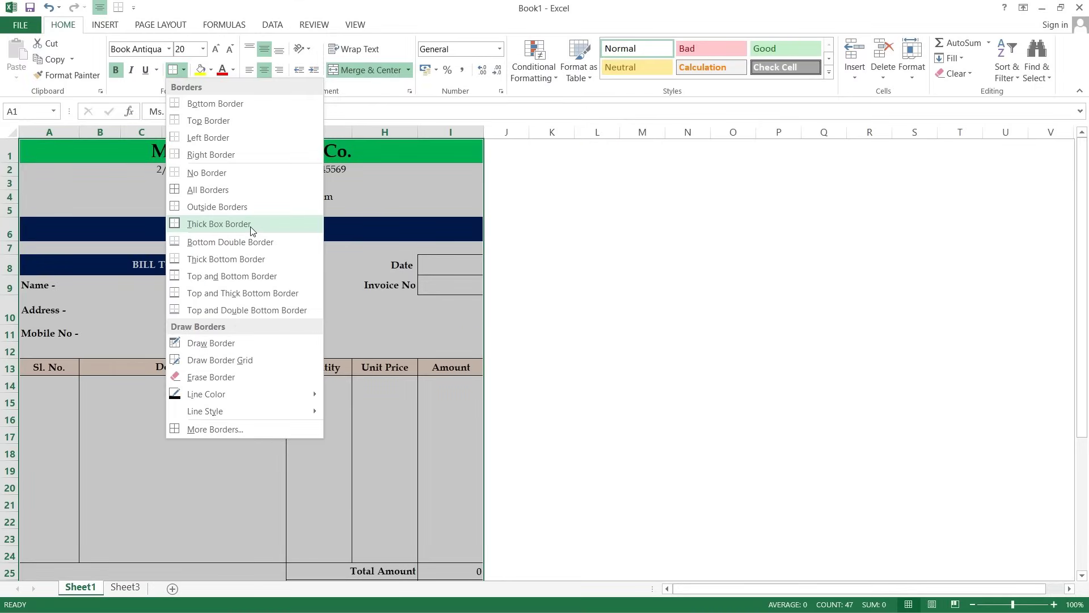
{"action": "left_click", "coordinate": [513, 465]}
{"action": "left_click", "coordinate": [397, 435]}
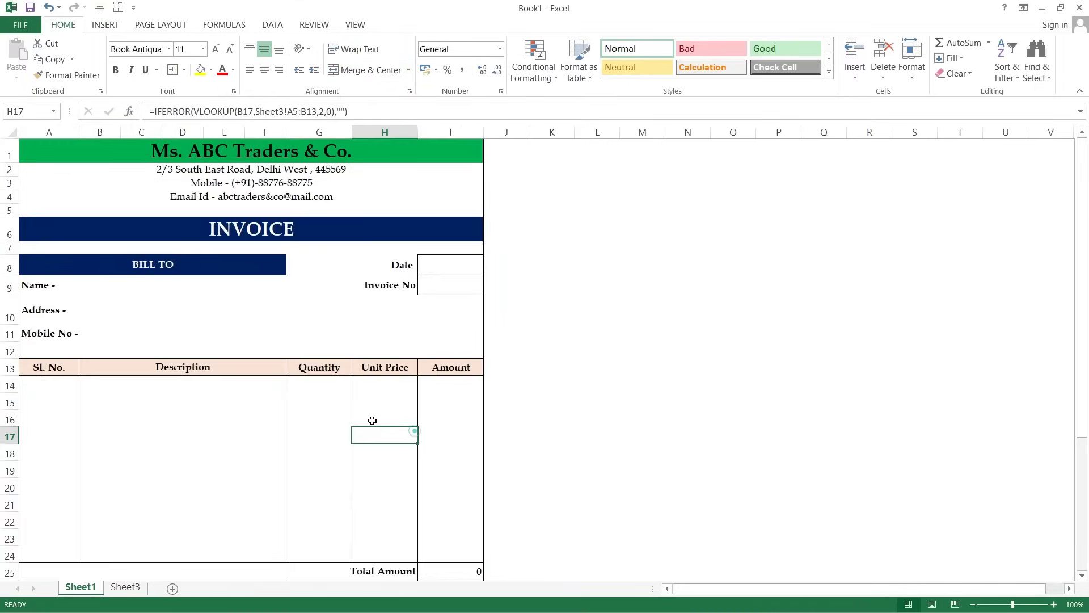
{"action": "scroll", "coordinate": [372, 423], "scroll_direction": "down", "scroll_amount": 4}
{"action": "scroll", "coordinate": [268, 512], "scroll_direction": "down", "scroll_amount": 2}
{"action": "scroll", "coordinate": [372, 449], "scroll_direction": "up", "scroll_amount": 1}
{"action": "scroll", "coordinate": [375, 449], "scroll_direction": "up", "scroll_amount": 5}
Step: Fill in the customer's name, address and mobile number under Bill To
{"action": "left_click", "coordinate": [111, 287]}
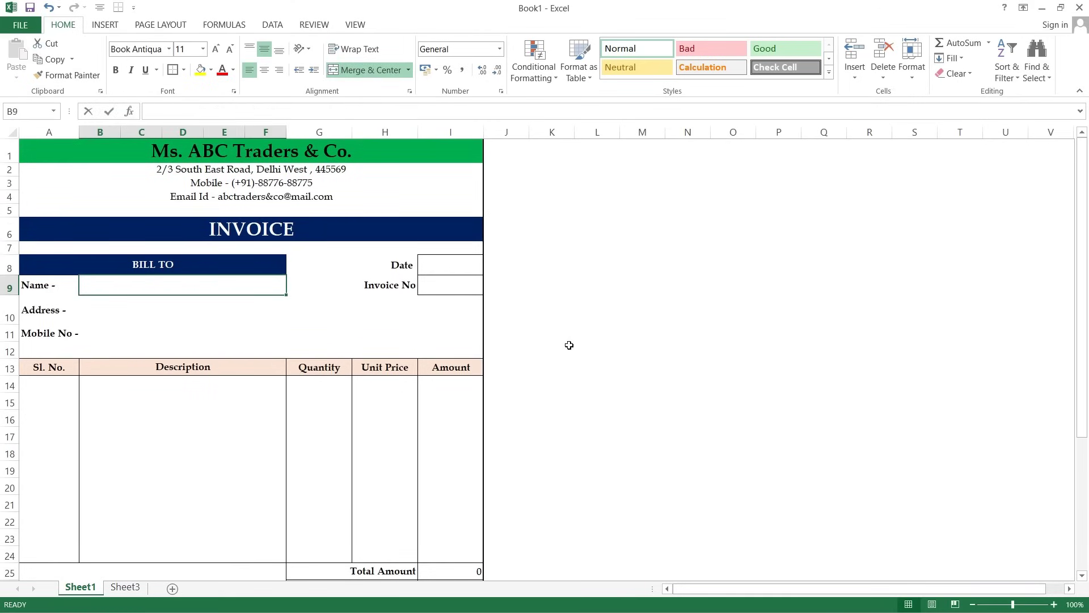
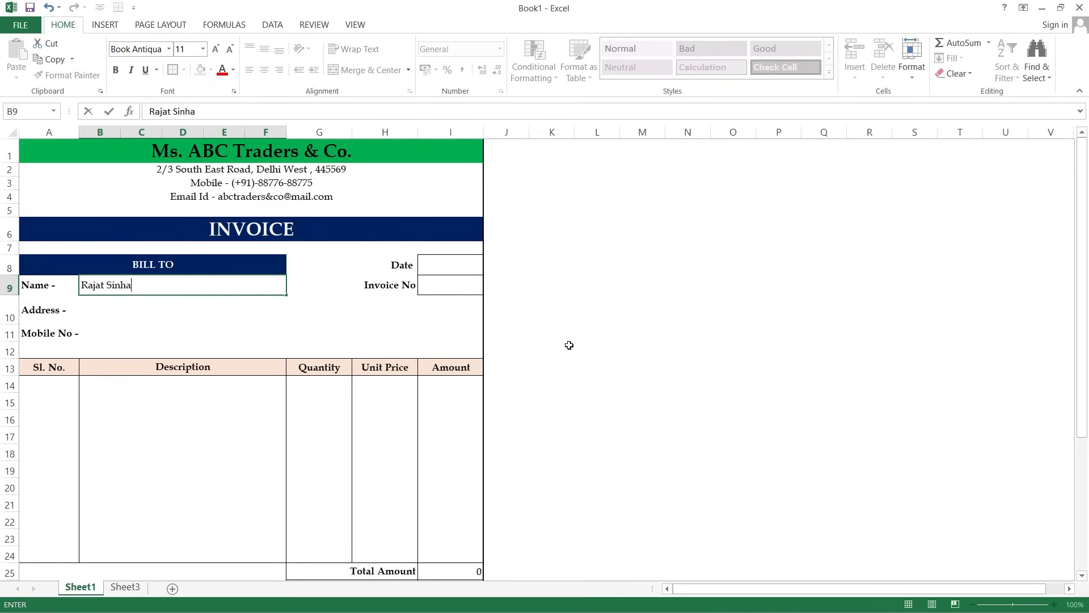
{"action": "key", "text": "Return"}
{"action": "type", "text": "Delhi"}
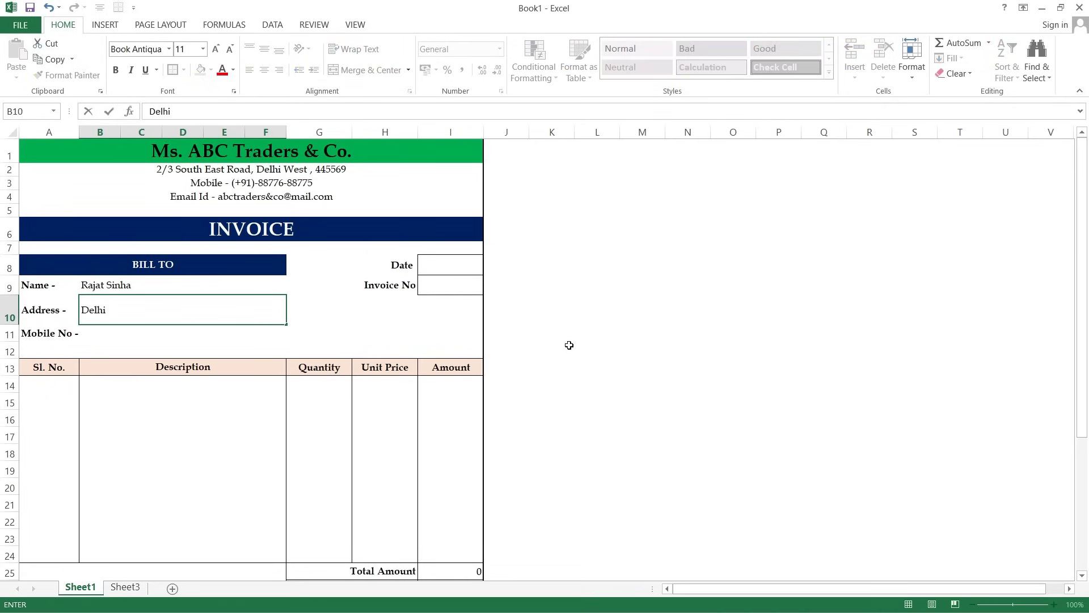
{"action": "key", "text": "Return"}
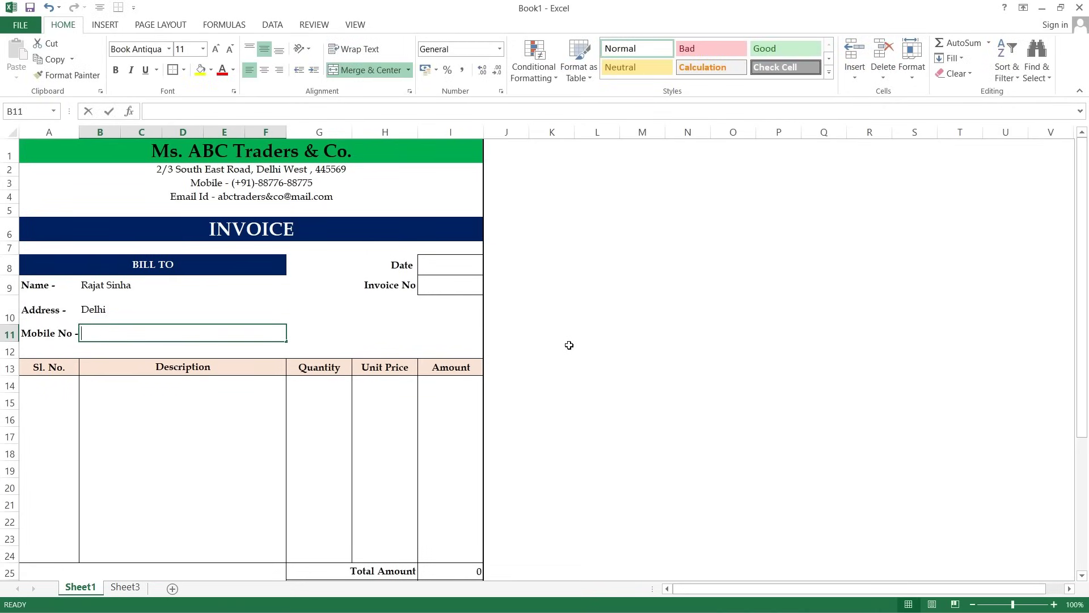
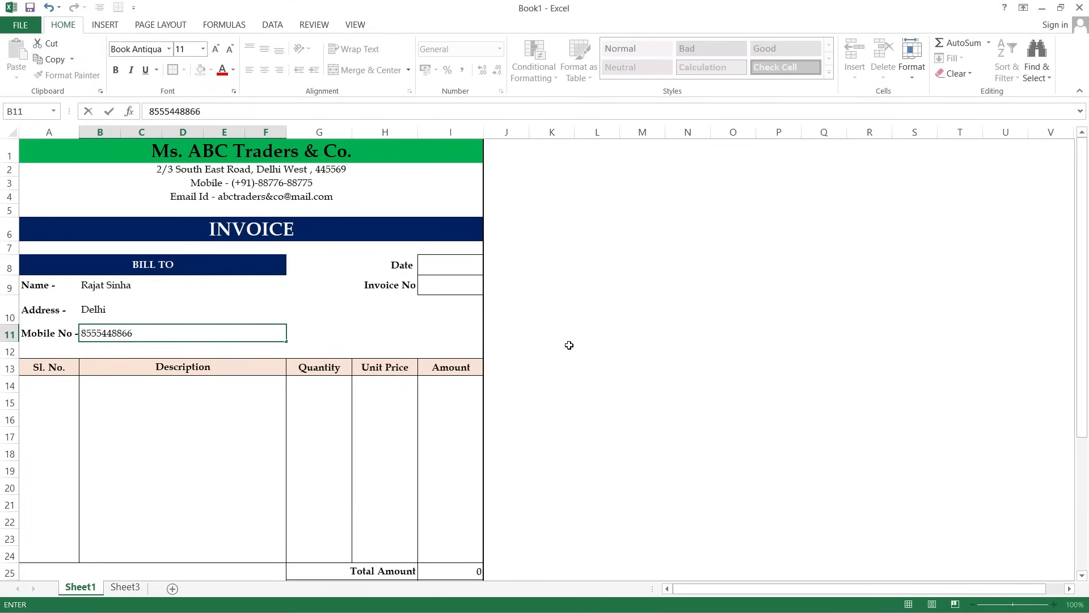
Step: Set Date to =TODAY() (17-09-2022) and enter the invoice number
{"action": "left_click", "coordinate": [446, 267]}
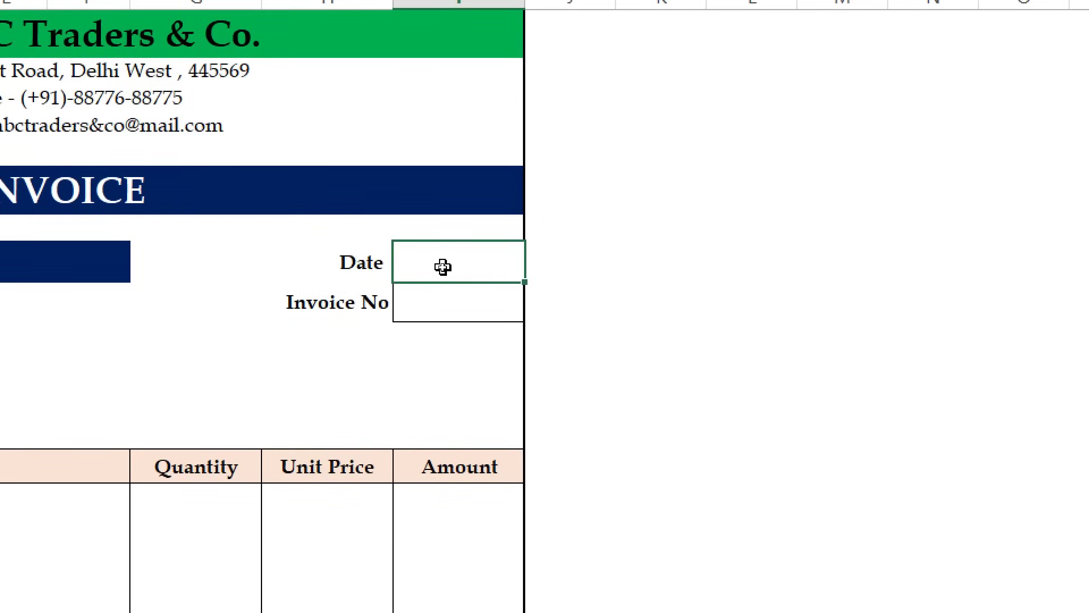
{"action": "type", "text": "=today"}
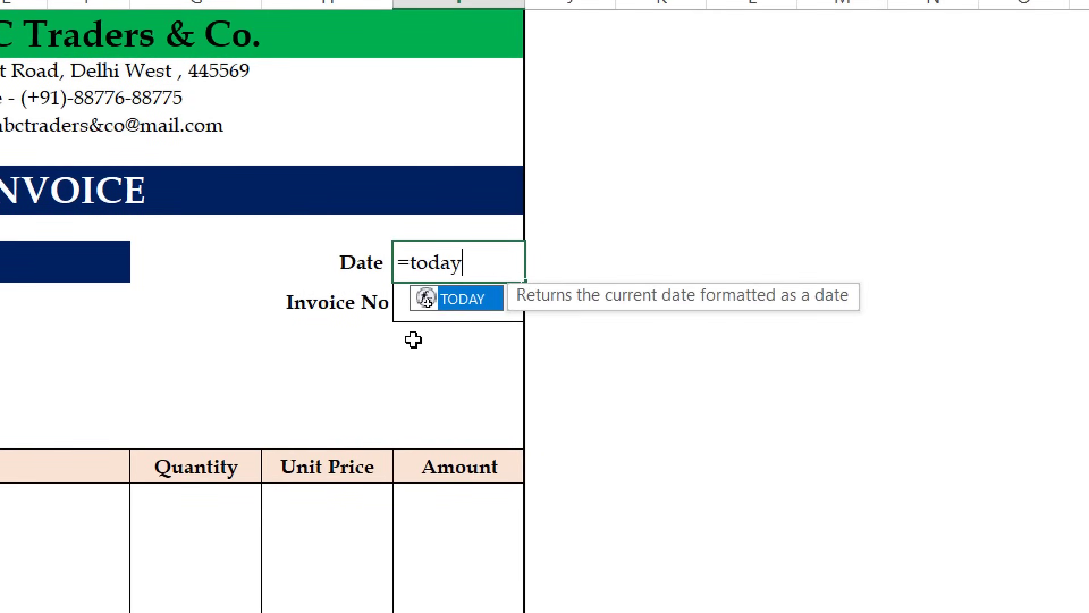
{"action": "type", "text": "()"}
{"action": "key", "text": "Return"}
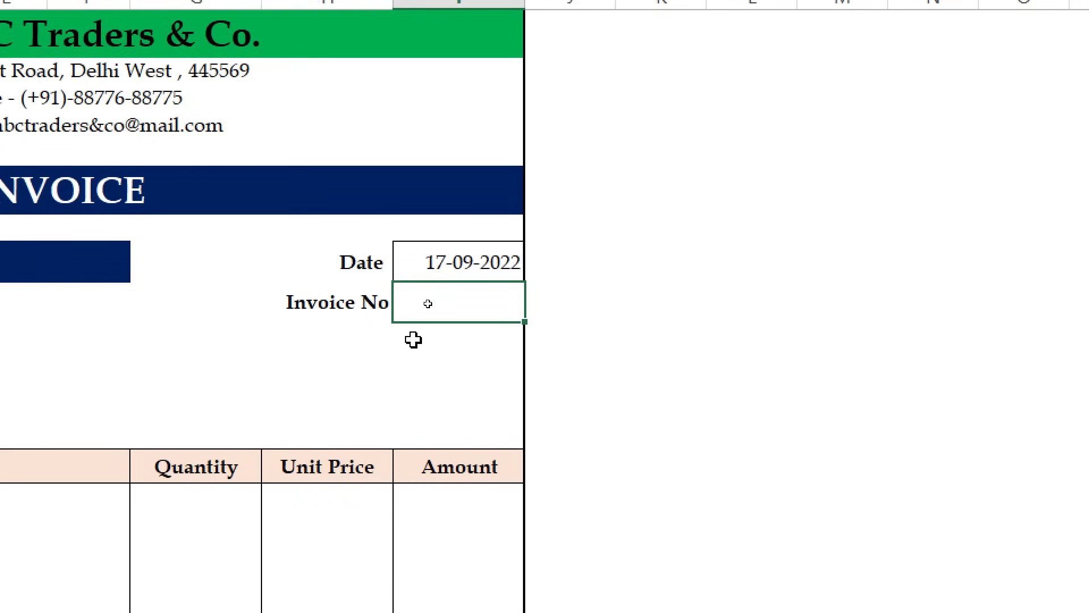
{"action": "type", "text": "ATC/"}
{"action": "type", "text": "21"}
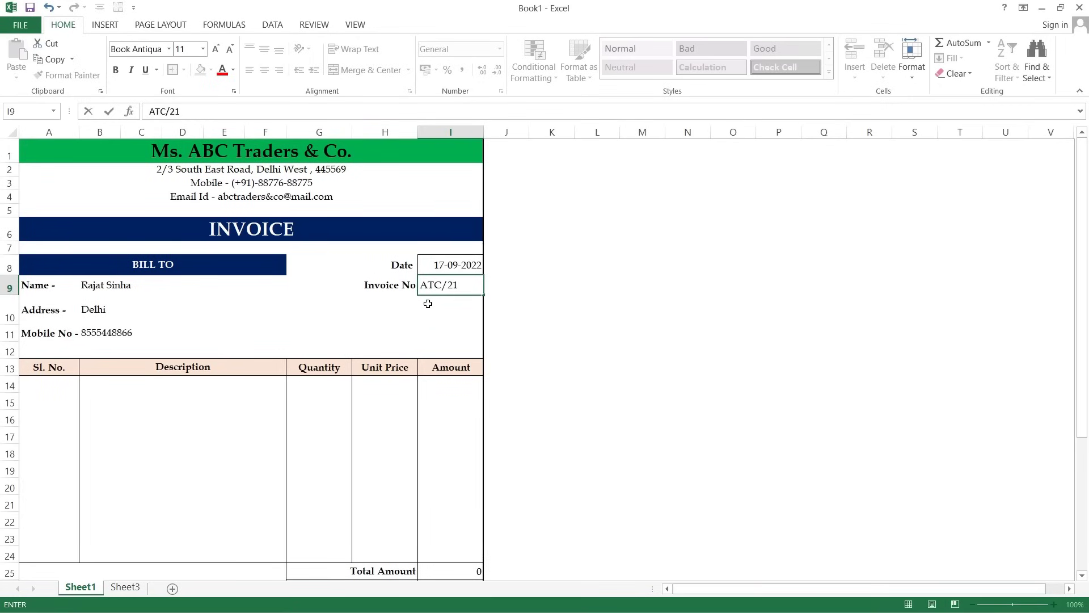
{"action": "left_click", "coordinate": [427, 304]}
{"action": "left_click", "coordinate": [57, 385]}
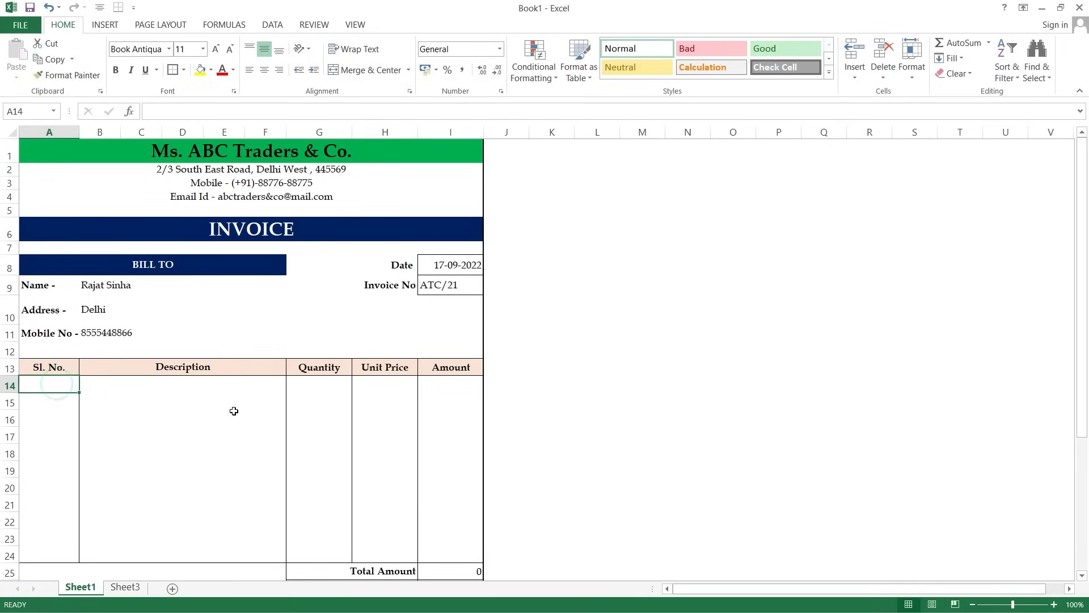
Step: Add item 1 as Motherboard, quantity 2, giving amount 6720 and Grand Total 7929.6
{"action": "type", "text": "1"}
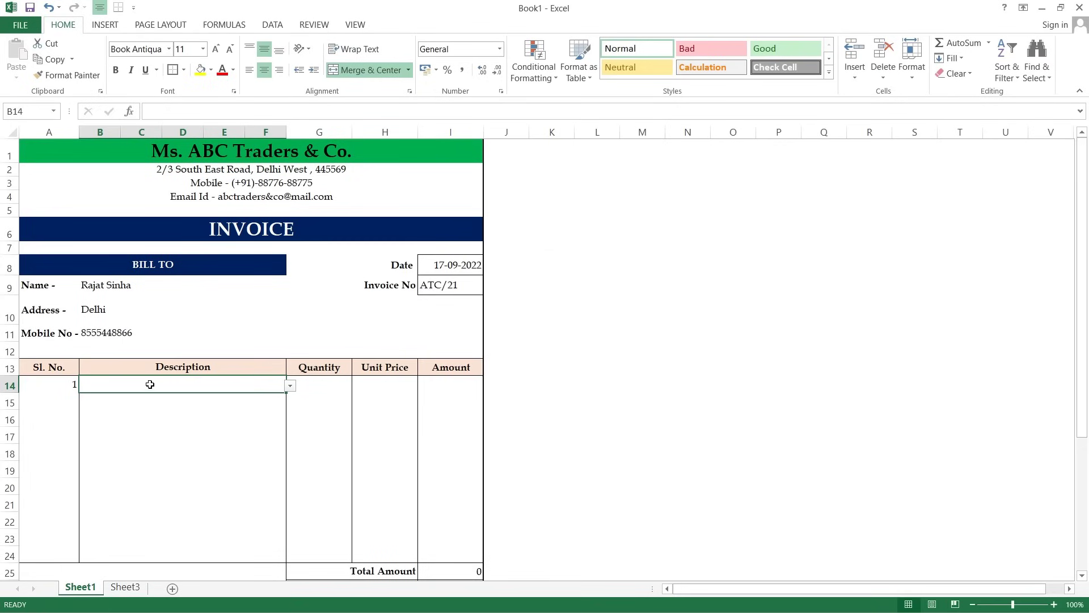
{"action": "left_click", "coordinate": [291, 387]}
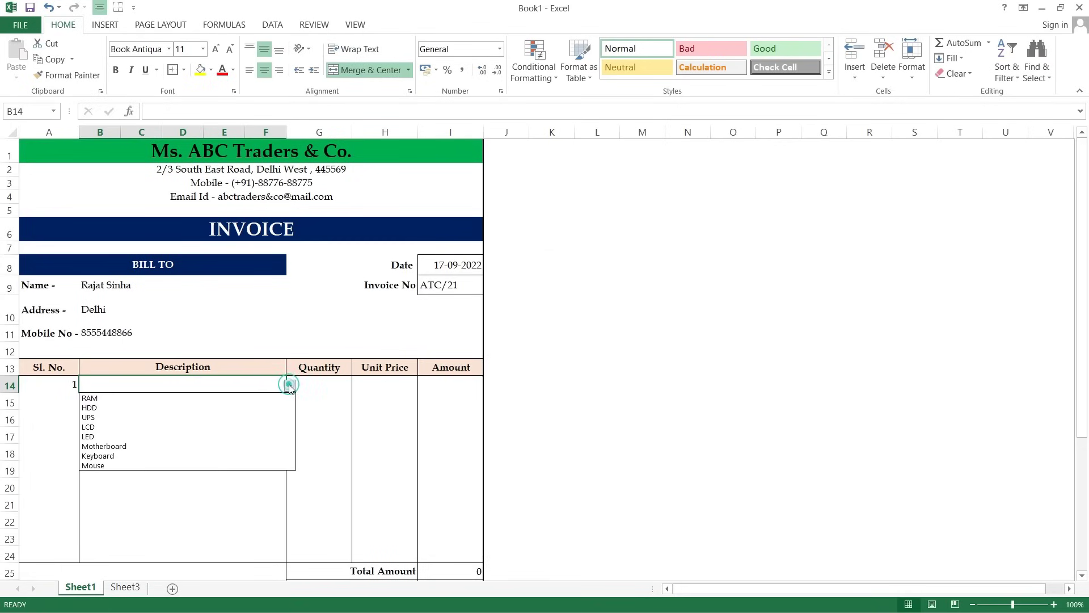
{"action": "left_click", "coordinate": [132, 447]}
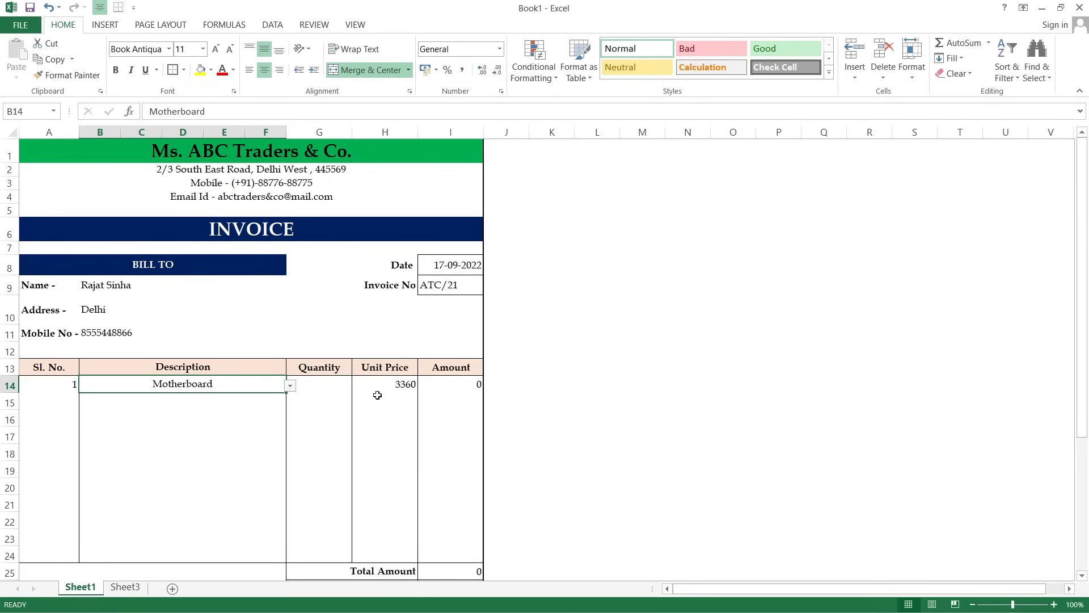
{"action": "left_click", "coordinate": [320, 384]}
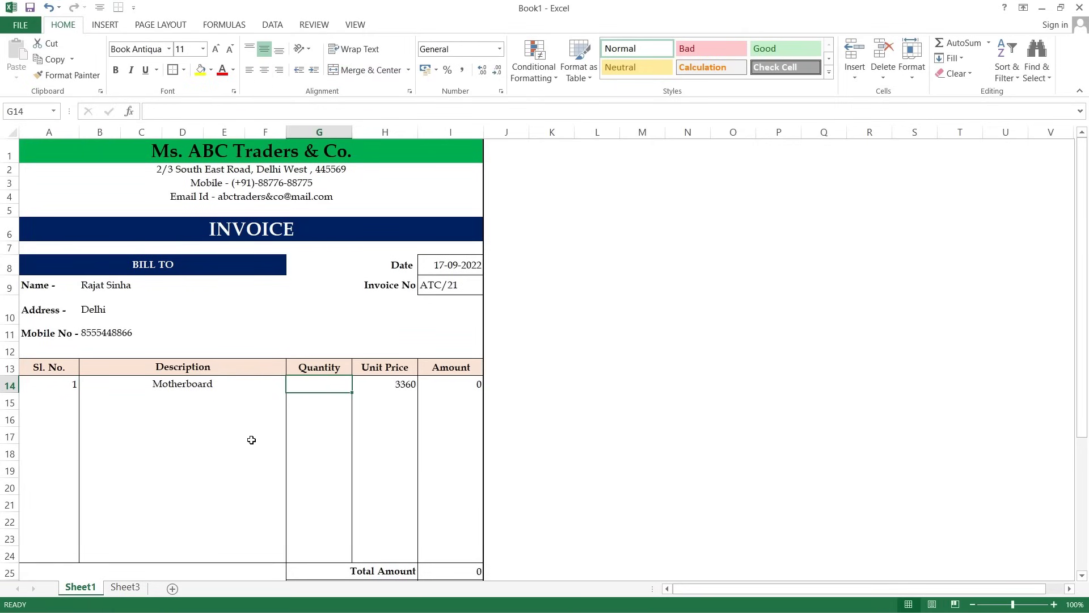
{"action": "type", "text": "2"}
{"action": "key", "text": "Tab"}
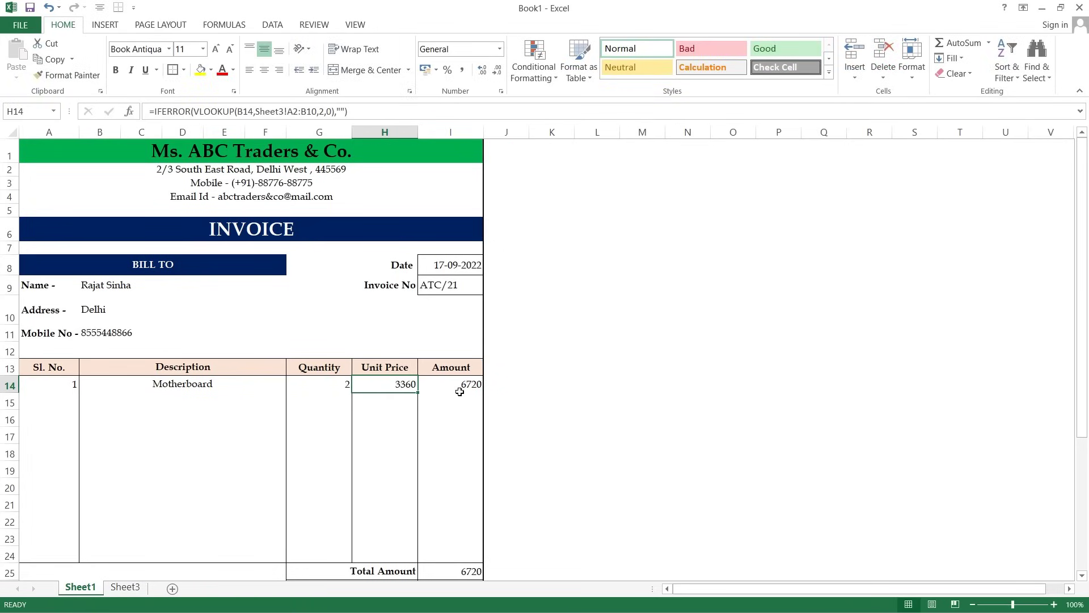
{"action": "scroll", "coordinate": [438, 394], "scroll_direction": "down", "scroll_amount": 2}
{"action": "scroll", "coordinate": [427, 473], "scroll_direction": "down", "scroll_amount": 2}
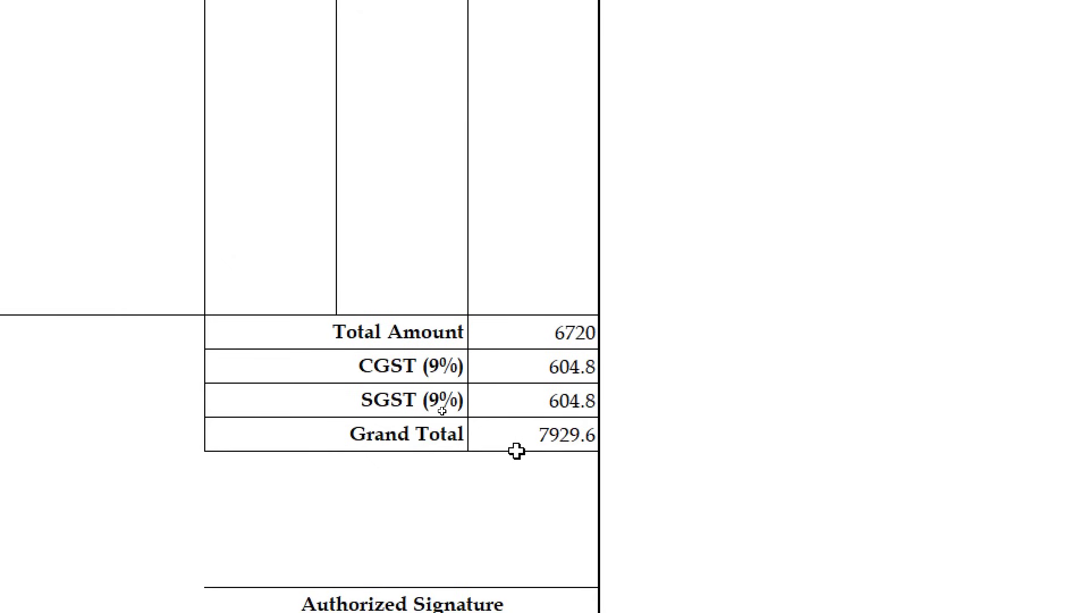
{"action": "scroll", "coordinate": [178, 410], "scroll_direction": "up", "scroll_amount": 4}
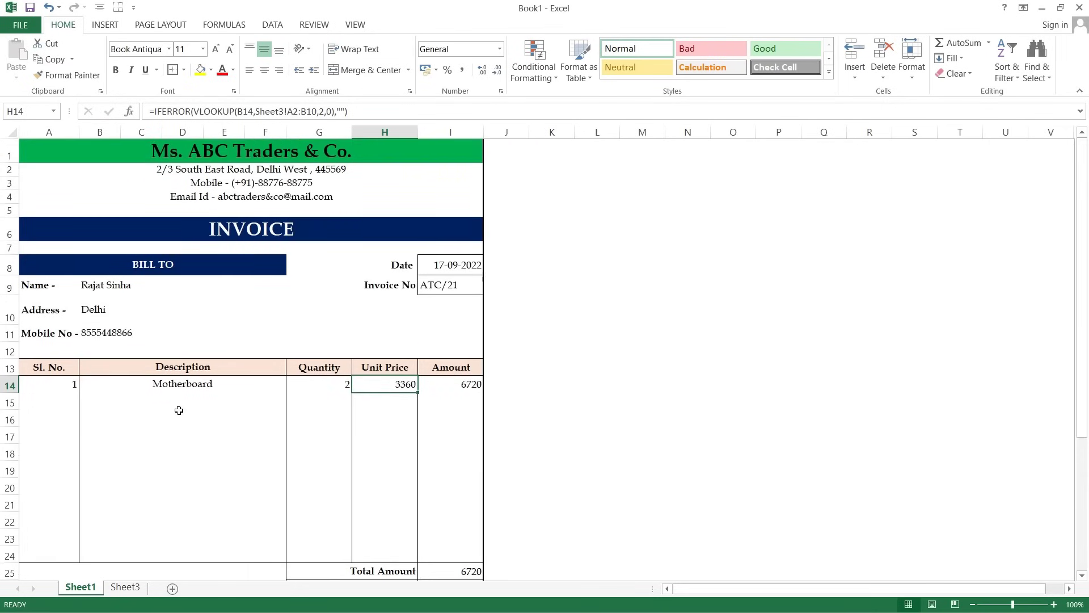
Step: Add item 2 as Keyboard, quantity 5 at 850, making amount 4250
{"action": "left_click", "coordinate": [70, 385]}
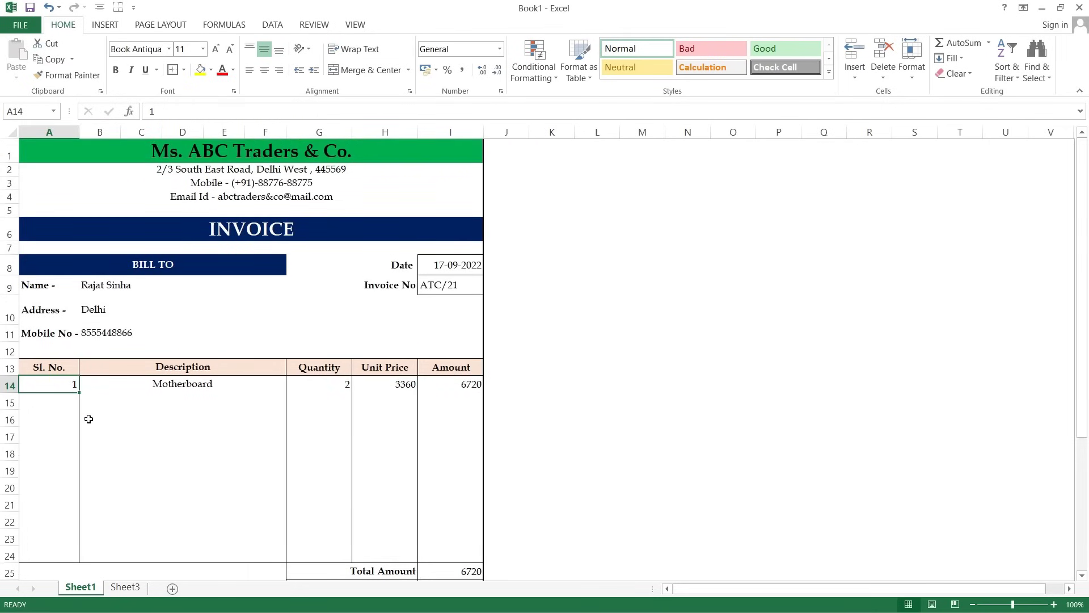
{"action": "key", "text": "Down"}
{"action": "type", "text": "2"}
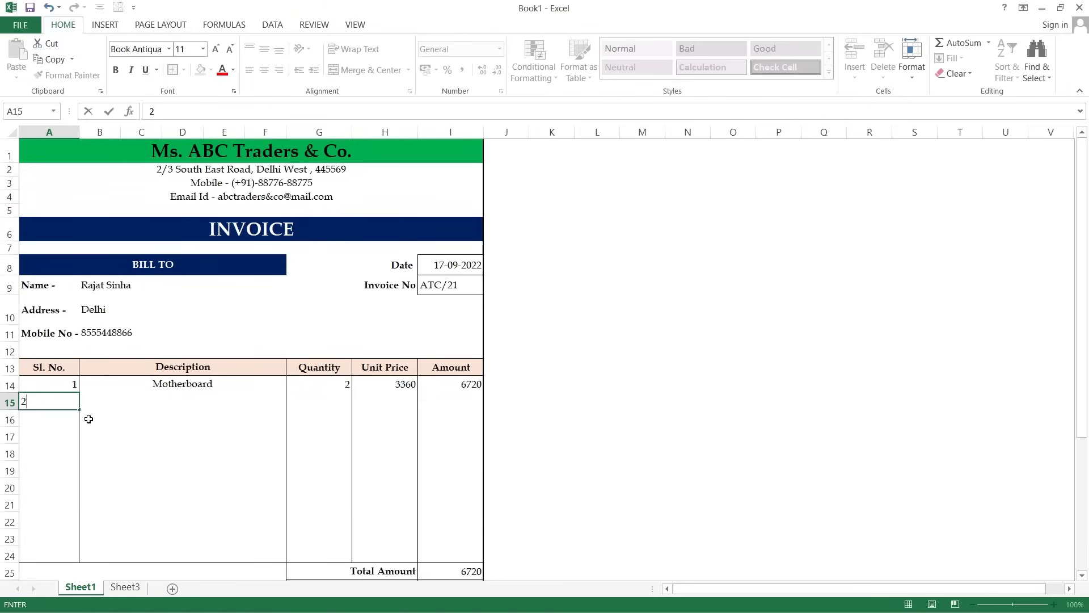
{"action": "key", "text": "Tab"}
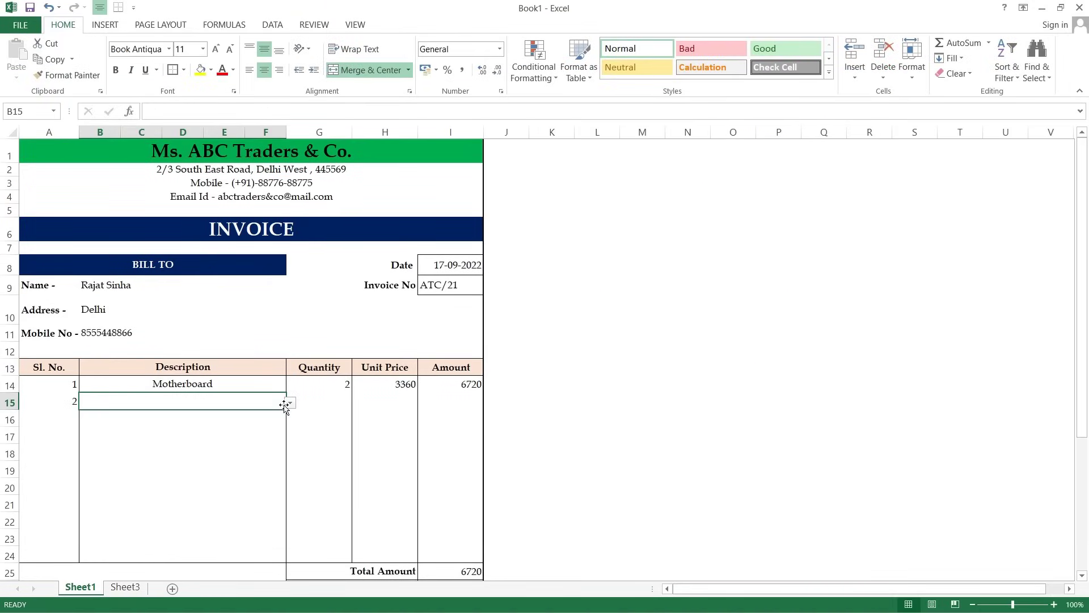
{"action": "left_click", "coordinate": [290, 402]}
{"action": "left_click", "coordinate": [167, 472]}
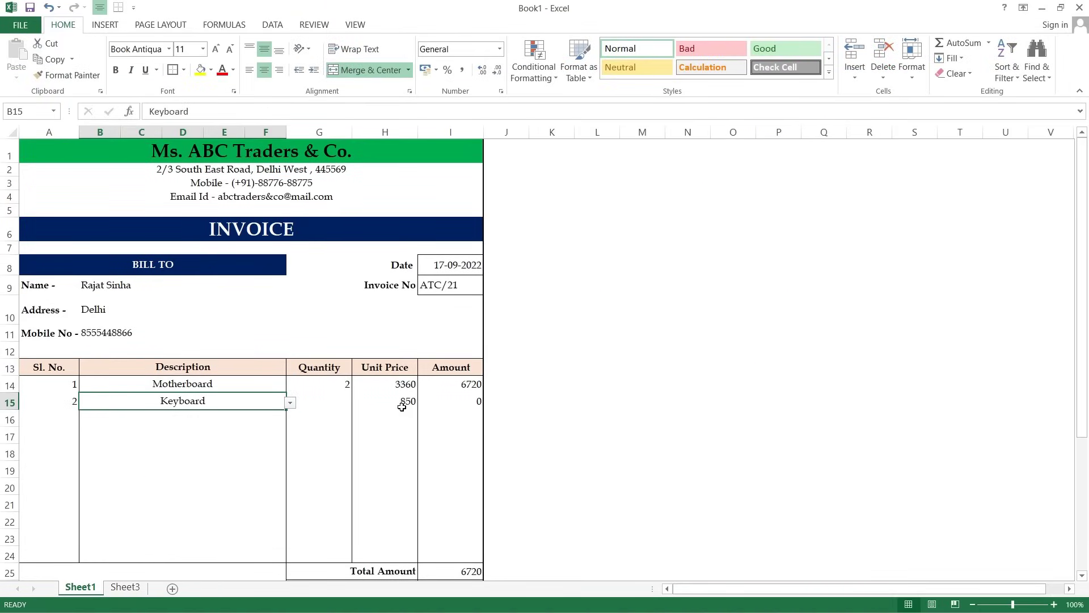
{"action": "left_click", "coordinate": [337, 402]}
{"action": "type", "text": "5"}
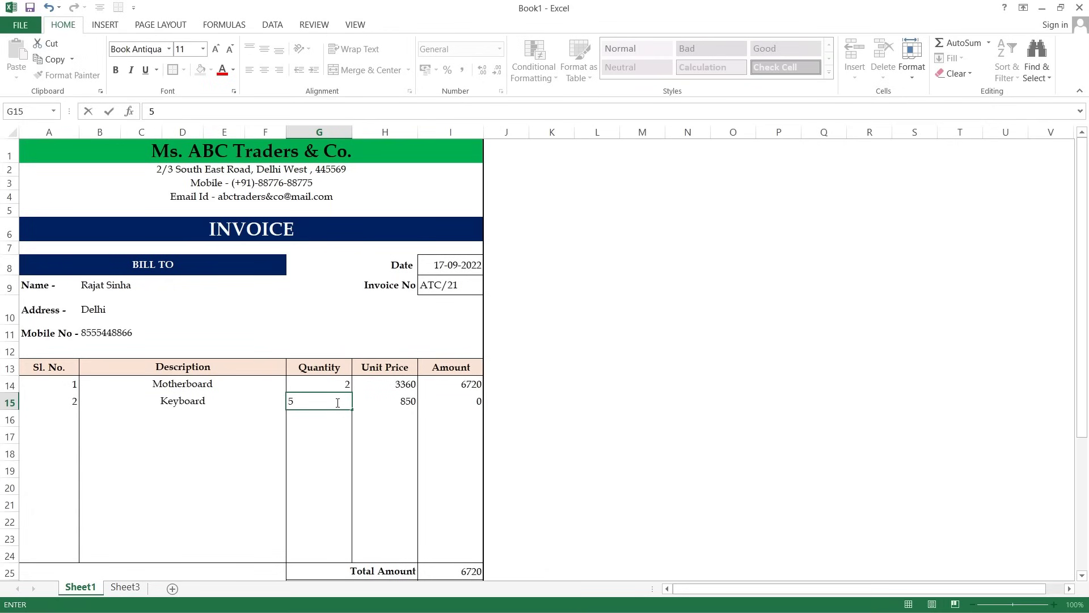
{"action": "left_click", "coordinate": [369, 403]}
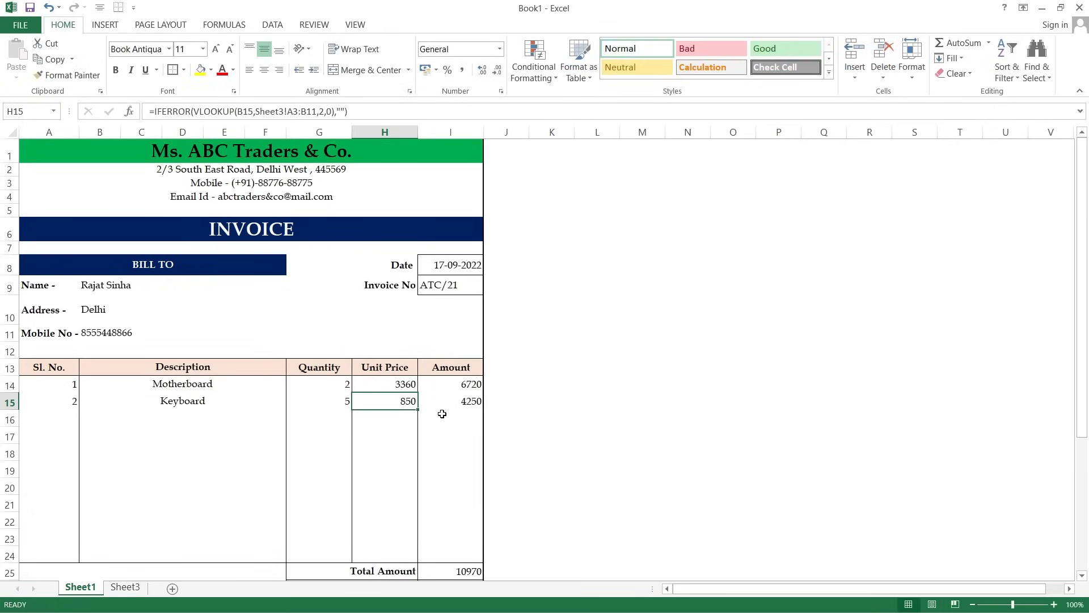
{"action": "scroll", "coordinate": [442, 413], "scroll_direction": "down", "scroll_amount": 2}
{"action": "key", "text": "Right"}
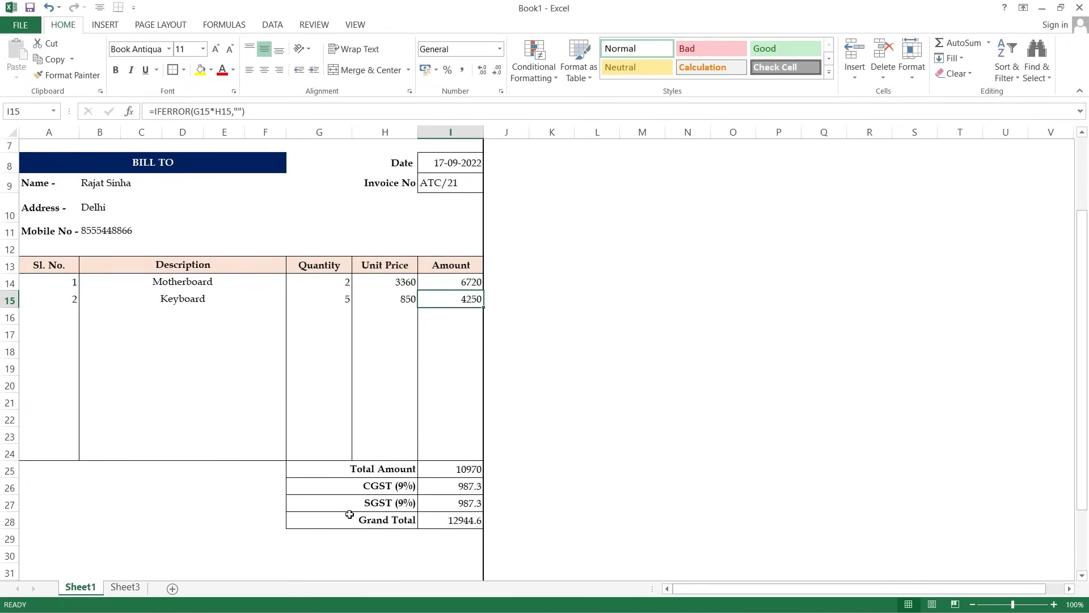
{"action": "scroll", "coordinate": [350, 514], "scroll_direction": "up", "scroll_amount": 2}
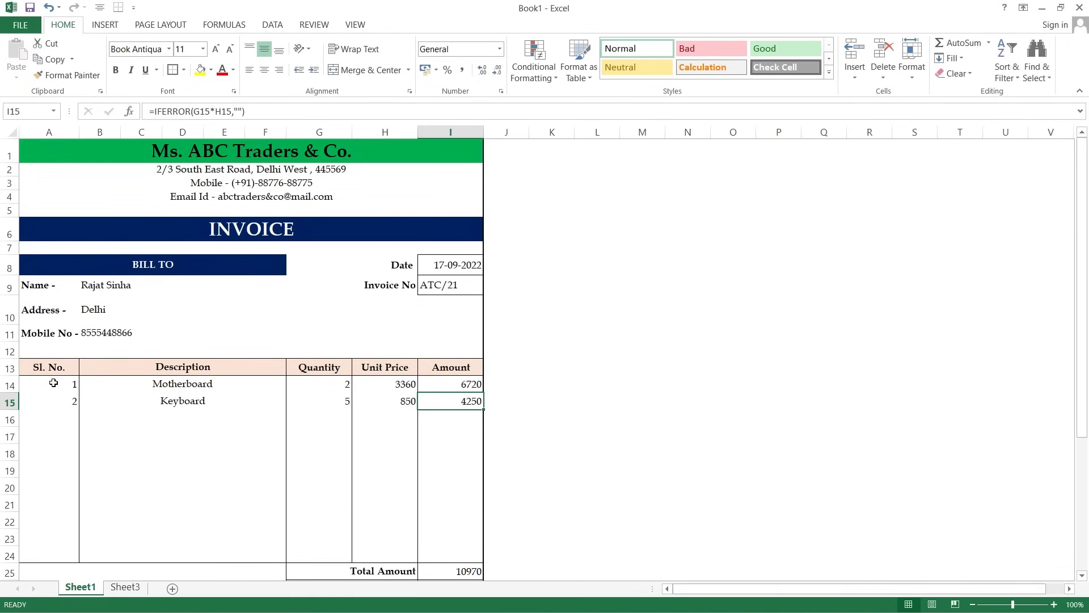
Step: Centre the item table A14:I24 and give Unit Price and Amount comma style
{"action": "left_click_drag", "start_coordinate": [53, 383], "coordinate": [442, 553]}
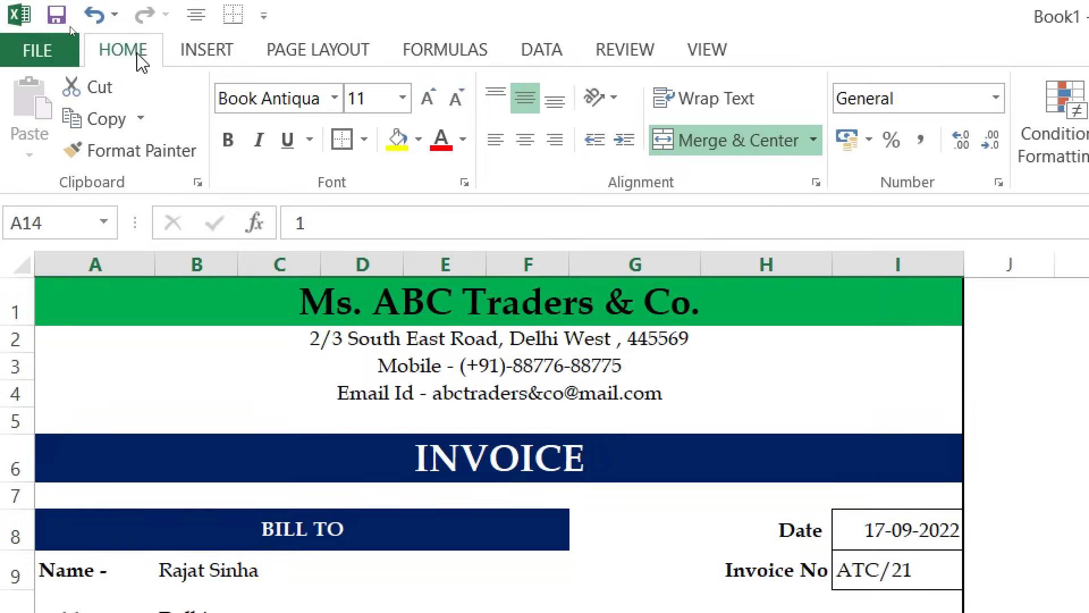
{"action": "left_click", "coordinate": [265, 74]}
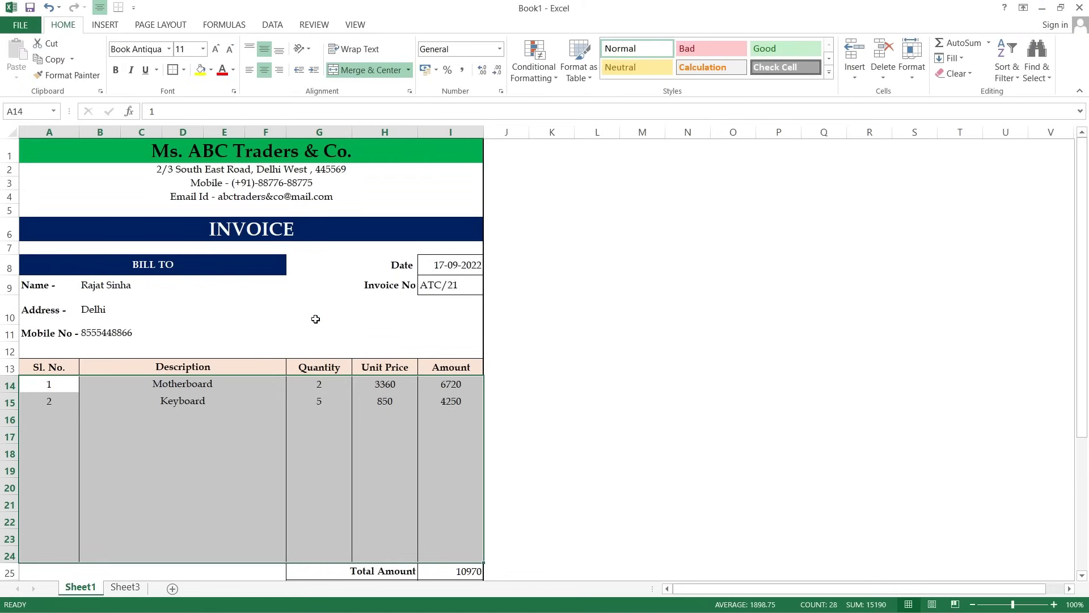
{"action": "left_click", "coordinate": [383, 468]}
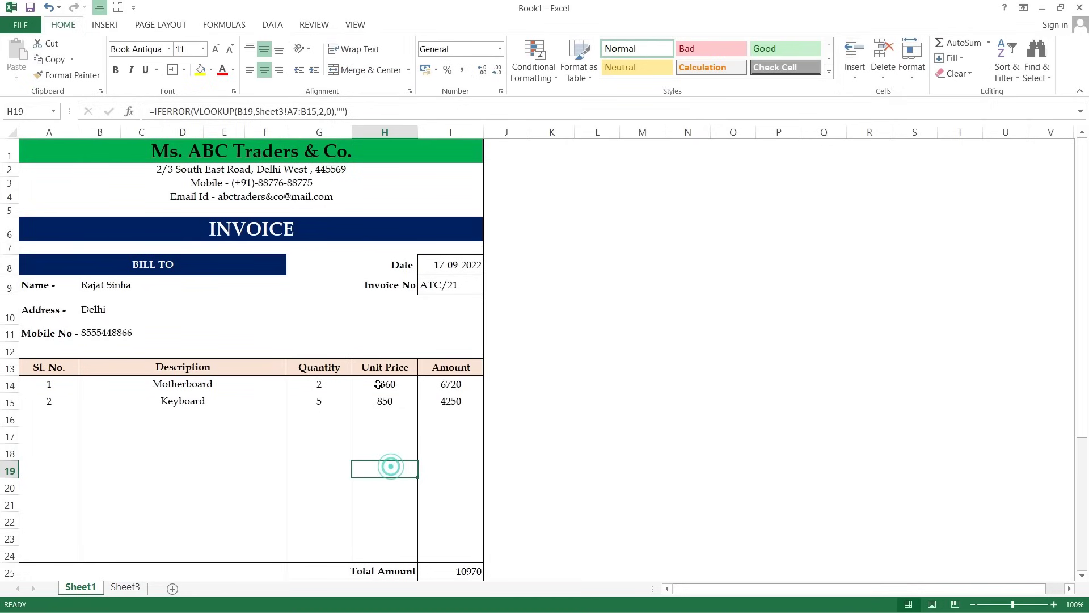
{"action": "left_click_drag", "start_coordinate": [384, 384], "coordinate": [462, 553]}
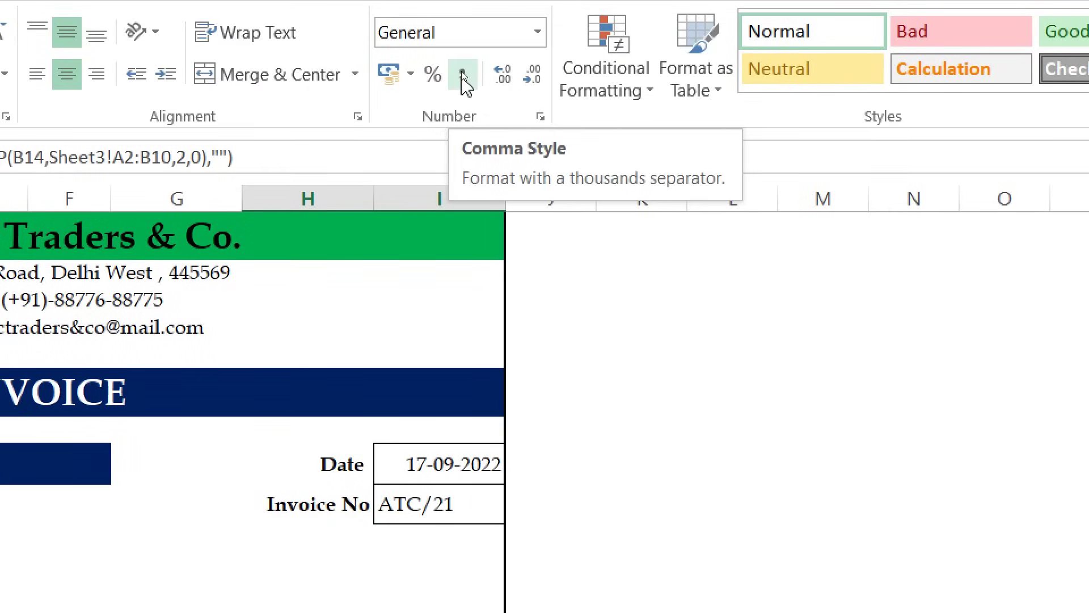
{"action": "left_click", "coordinate": [463, 70]}
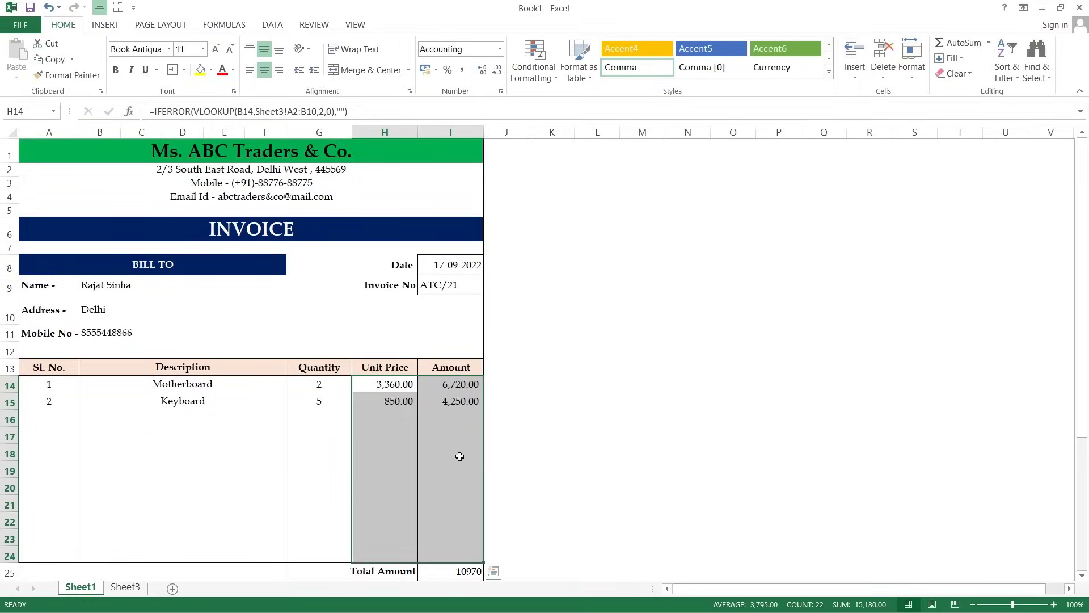
{"action": "left_click", "coordinate": [457, 453]}
Step: Apply comma style to the four totals values and make them bold
{"action": "scroll", "coordinate": [459, 452], "scroll_direction": "down", "scroll_amount": 3}
{"action": "left_click_drag", "start_coordinate": [455, 424], "coordinate": [453, 468]}
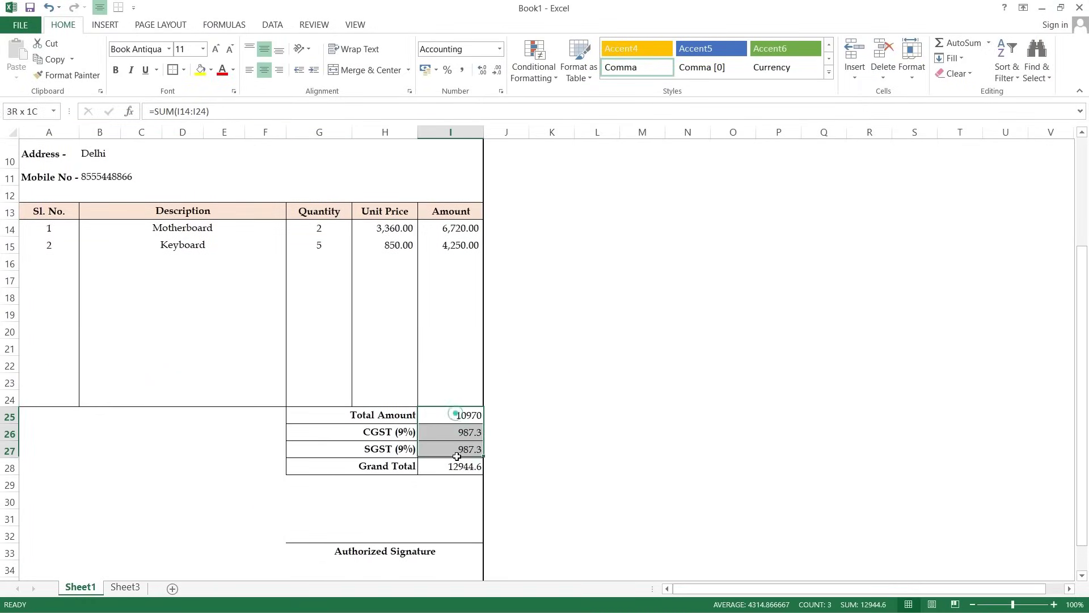
{"action": "left_click", "coordinate": [462, 71]}
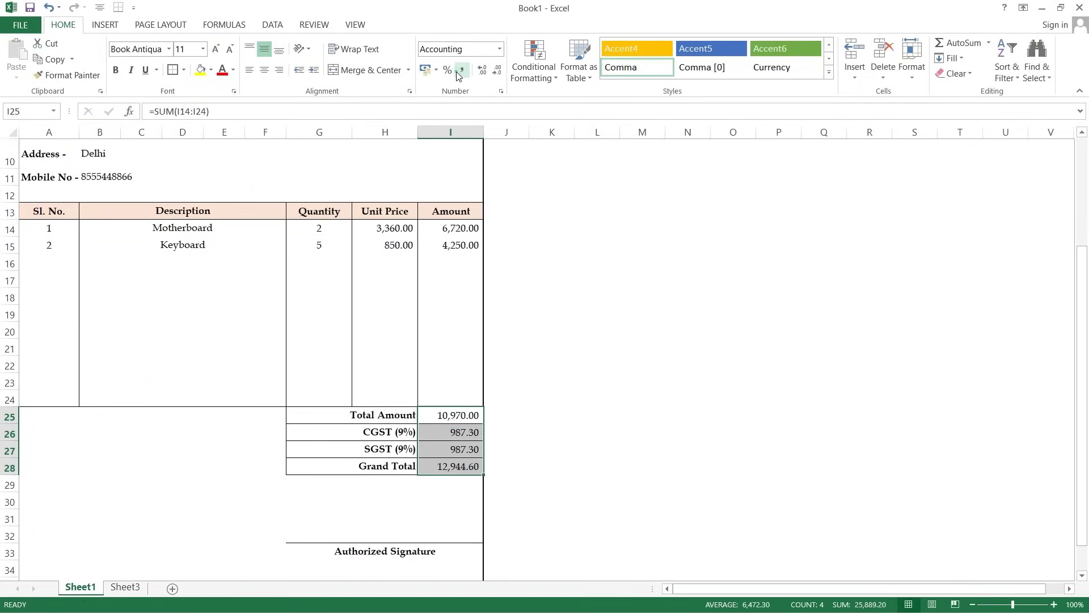
{"action": "left_click", "coordinate": [397, 448]}
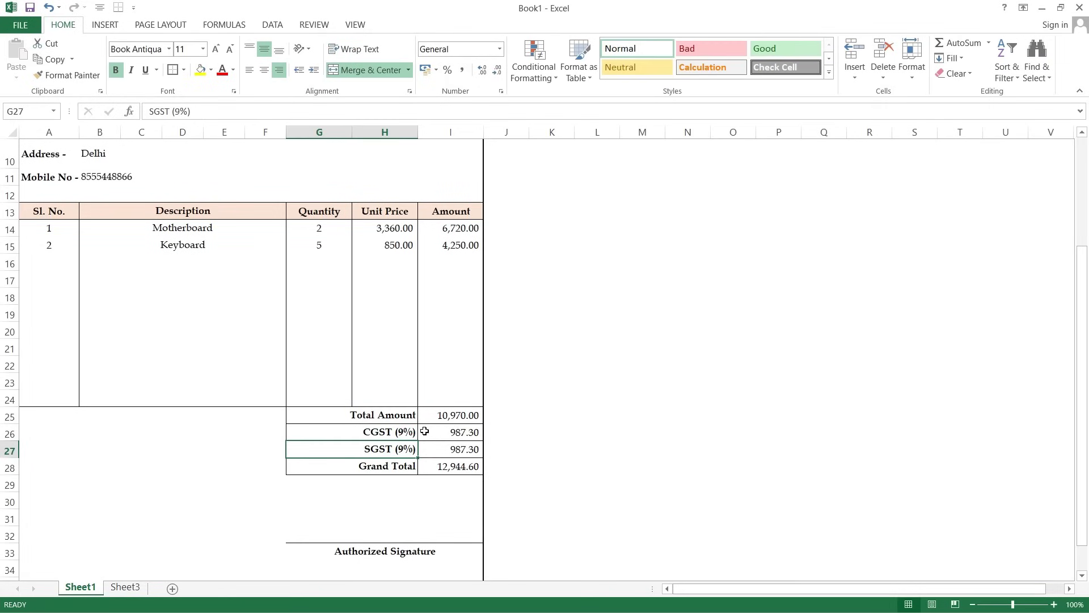
{"action": "left_click_drag", "start_coordinate": [437, 419], "coordinate": [453, 467]}
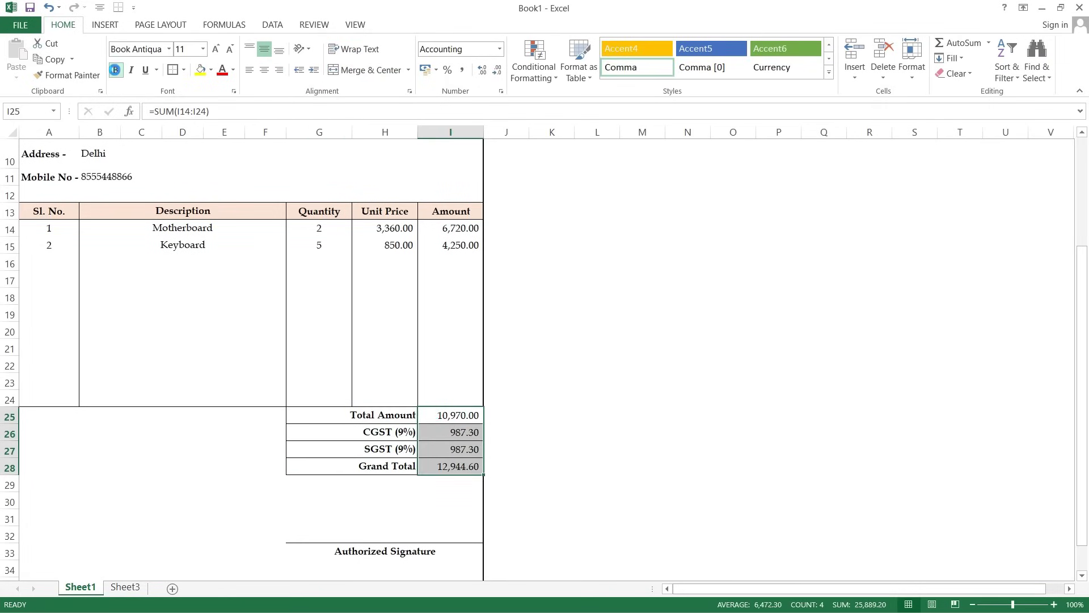
{"action": "left_click", "coordinate": [115, 69]}
{"action": "left_click", "coordinate": [347, 482]}
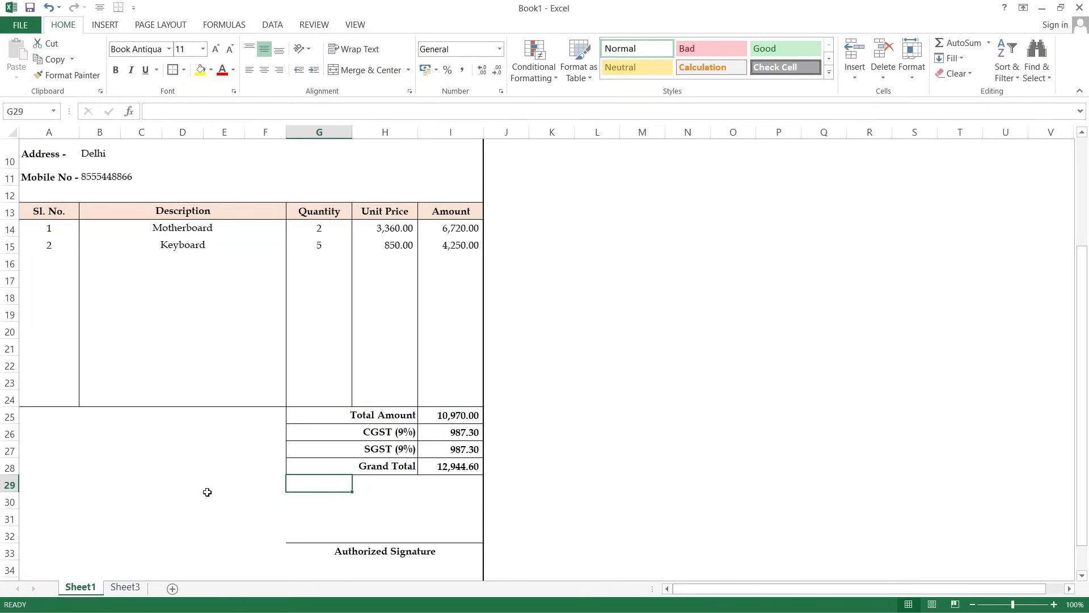
{"action": "scroll", "coordinate": [207, 492], "scroll_direction": "up", "scroll_amount": 3}
{"action": "scroll", "coordinate": [150, 416], "scroll_direction": "down", "scroll_amount": 2}
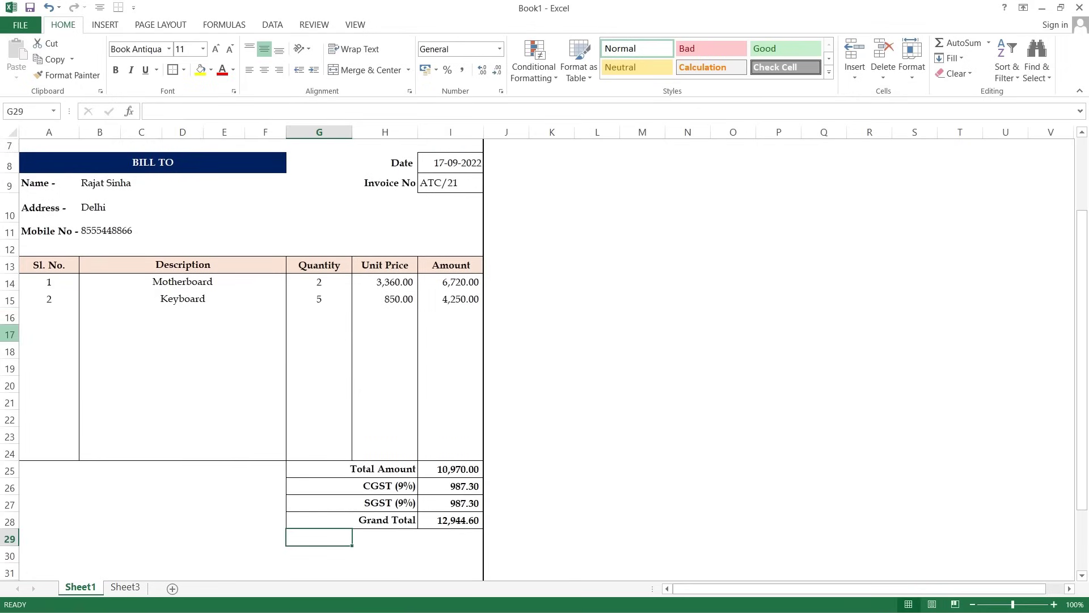
Step: Add item 3 as LCD, quantity 2, bringing Grand Total to 31,352.60
{"action": "left_click", "coordinate": [63, 313]}
{"action": "type", "text": "3"}
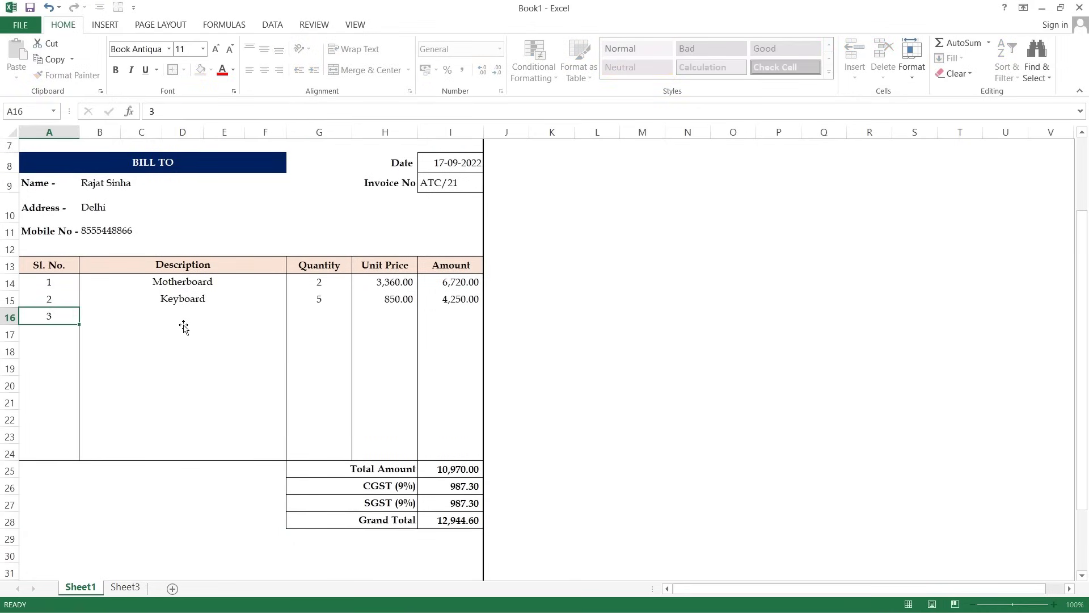
{"action": "left_click", "coordinate": [183, 325]}
{"action": "left_click", "coordinate": [289, 317]}
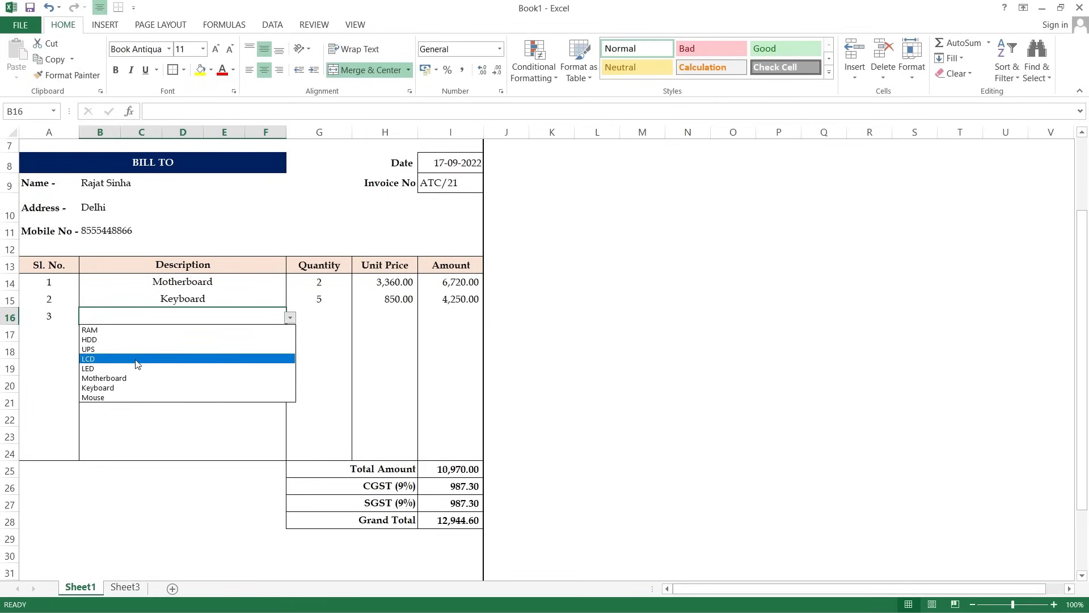
{"action": "left_click", "coordinate": [135, 359]}
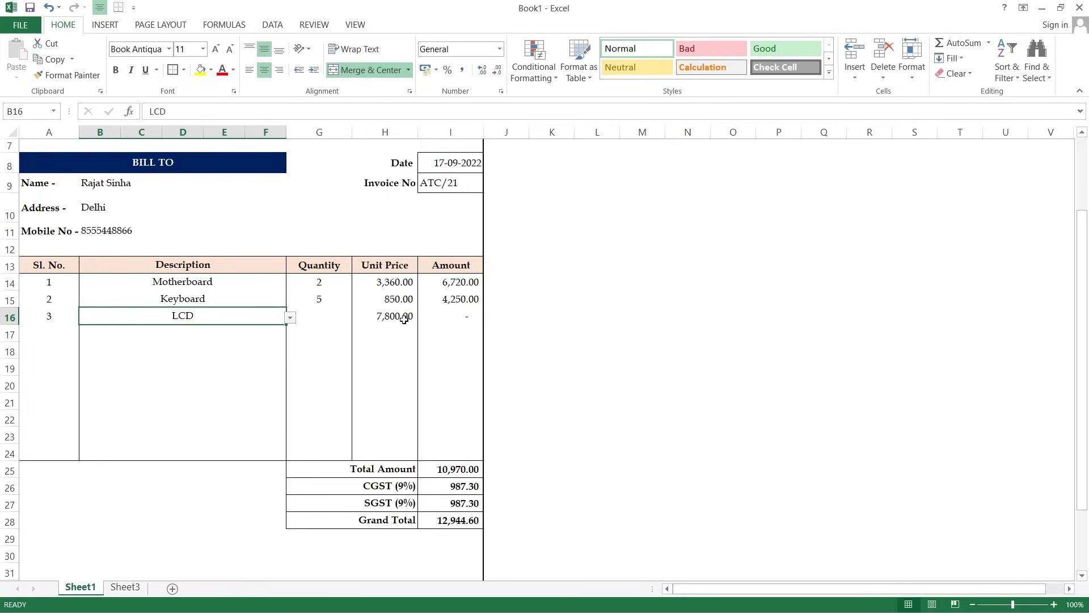
{"action": "left_click", "coordinate": [326, 317]}
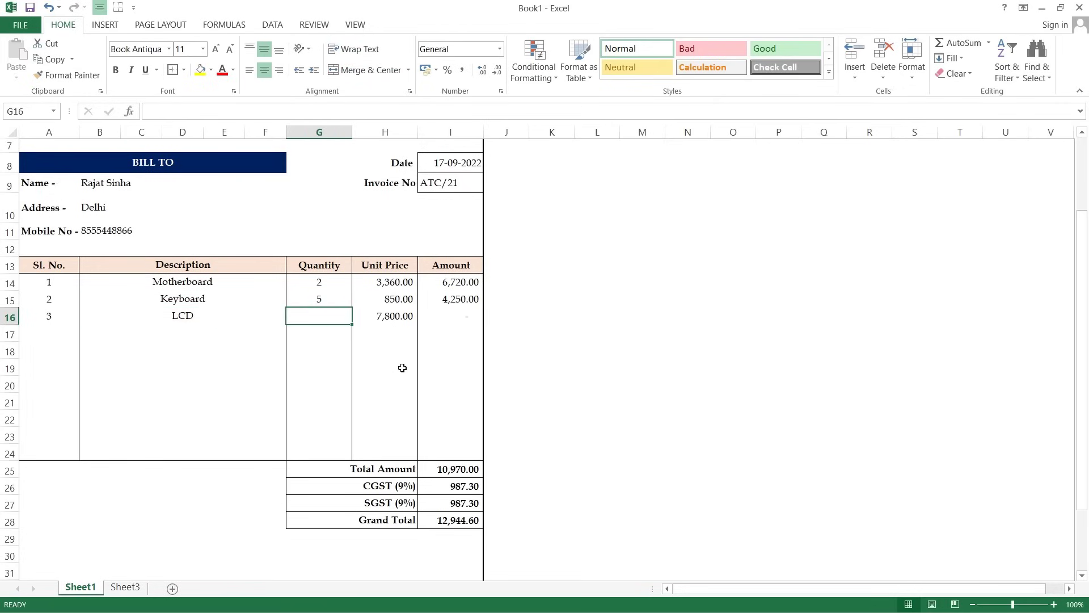
{"action": "type", "text": "2"}
{"action": "key", "text": "Tab"}
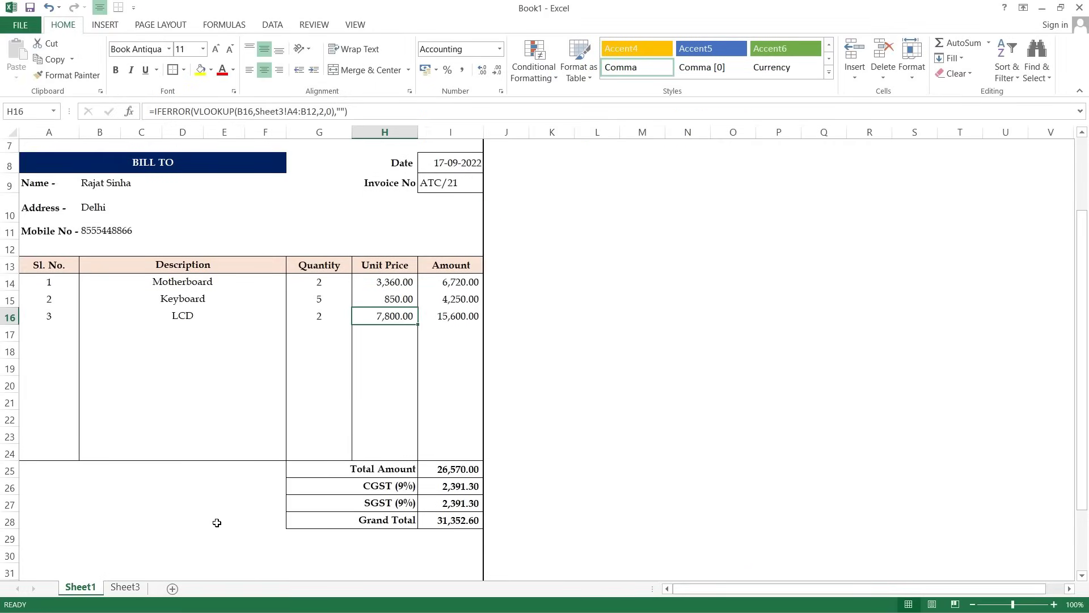
Step: Show the invoice in print preview with Ctrl+P
{"action": "left_click", "coordinate": [217, 522]}
{"action": "scroll", "coordinate": [216, 522], "scroll_direction": "up", "scroll_amount": 2}
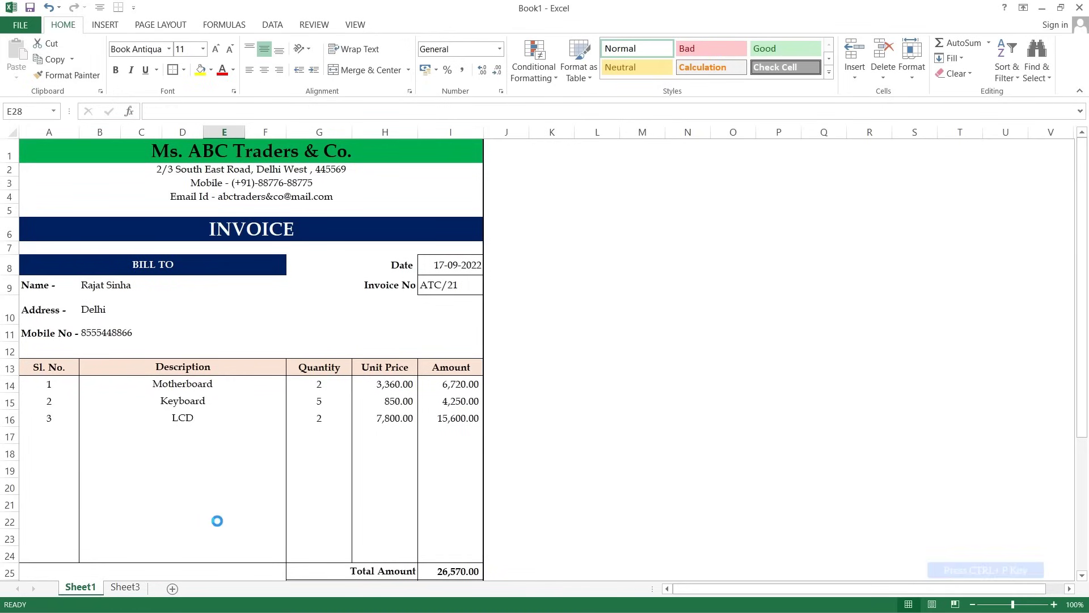
{"action": "key", "text": "ctrl+p"}
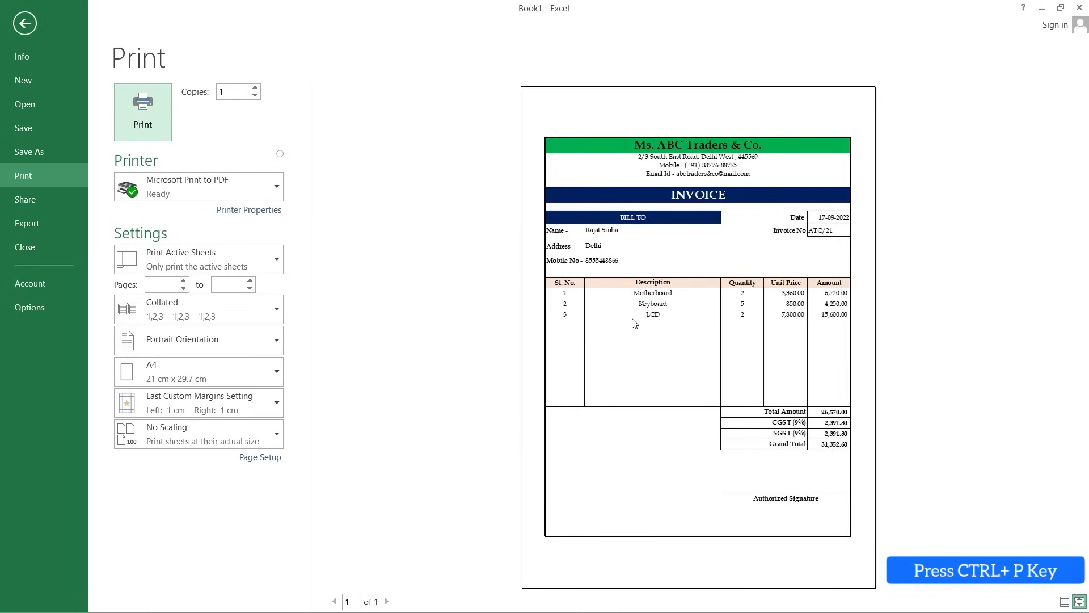